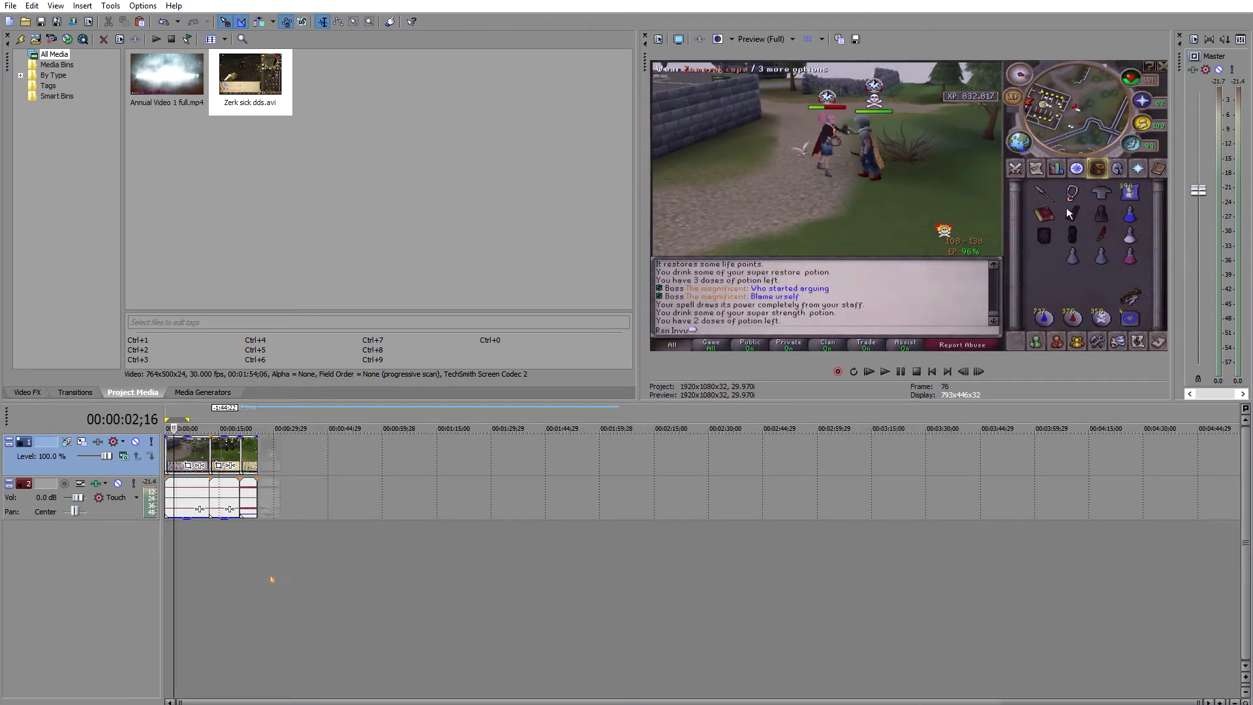
Zoom in on the timeline clips and play the first clip from 00:00:01;18
scroll(268, 578, "up", 5)
left_click_drag(257, 560, 247, 586)
left_click(215, 580)
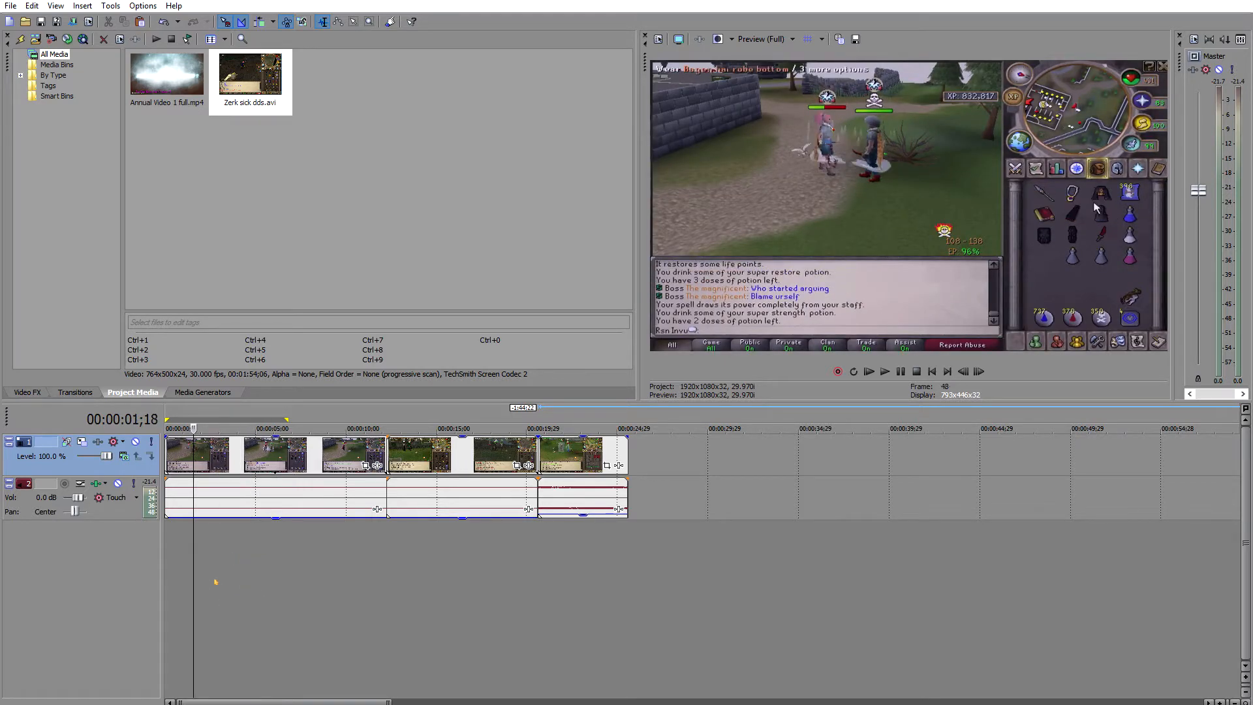
key("space")
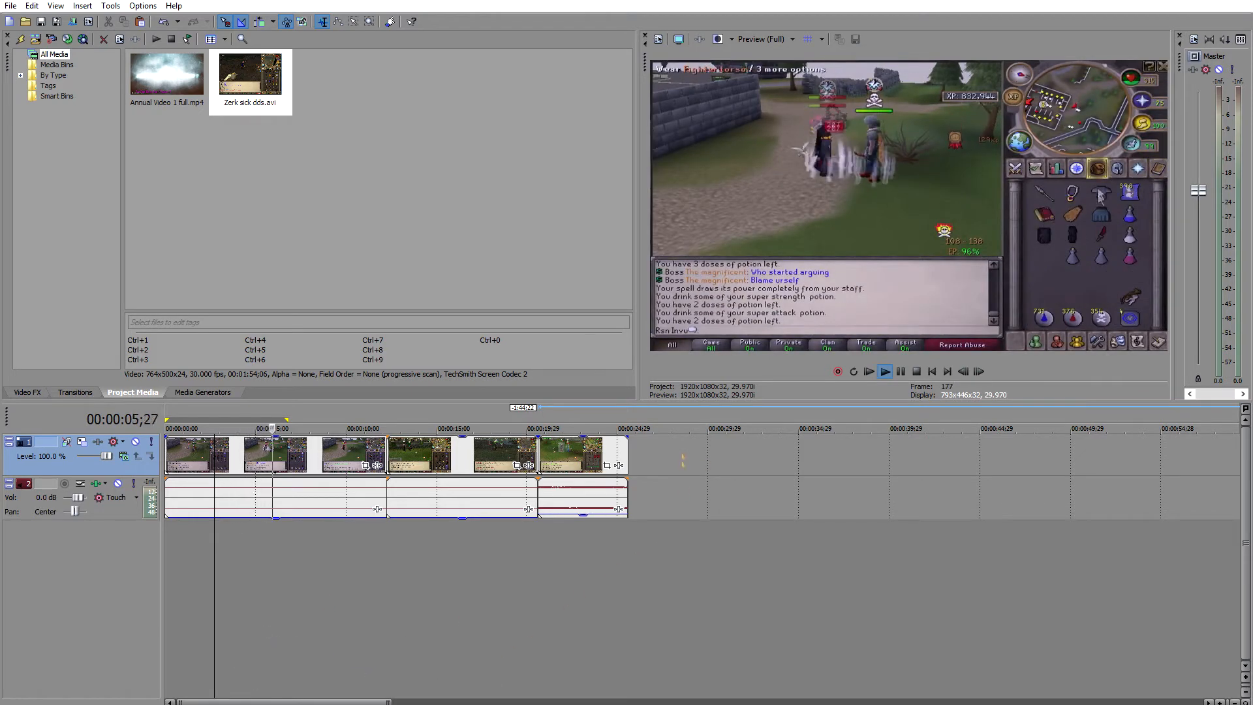
key("space")
Enlarge the video preview and play the first clip through its zoom effect up to about 00:00:09;04
left_click_drag(638, 393, 484, 393)
left_click_drag(681, 410, 681, 551)
left_click(178, 679)
key("space")
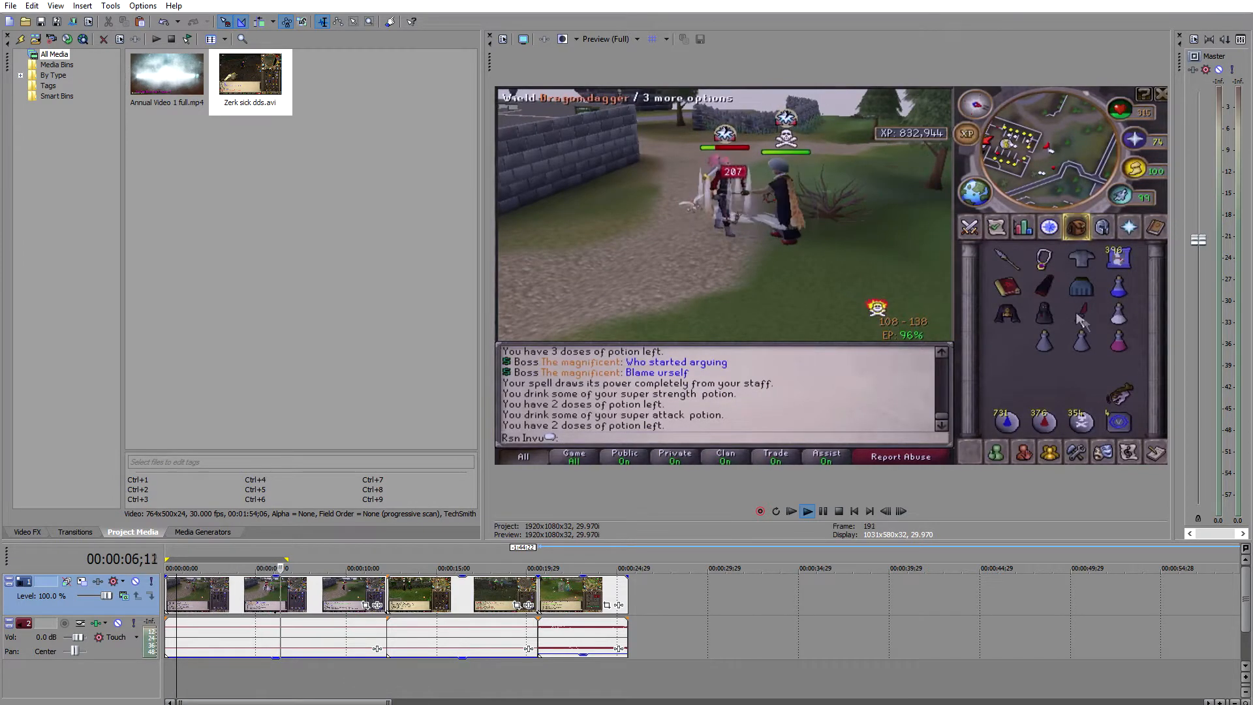
key("space")
left_click(331, 679)
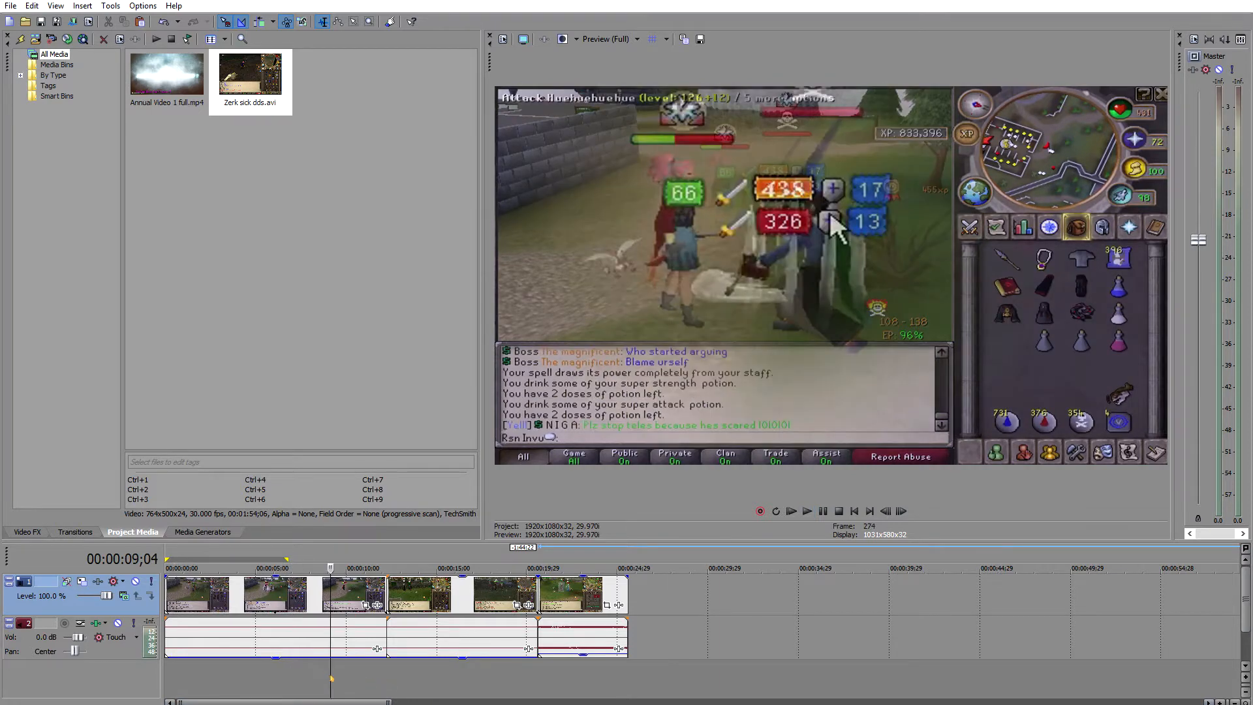
mouse_move(313, 683)
left_mouse_down()
mouse_move(272, 683)
mouse_move(302, 683)
mouse_move(291, 683)
left_mouse_up()
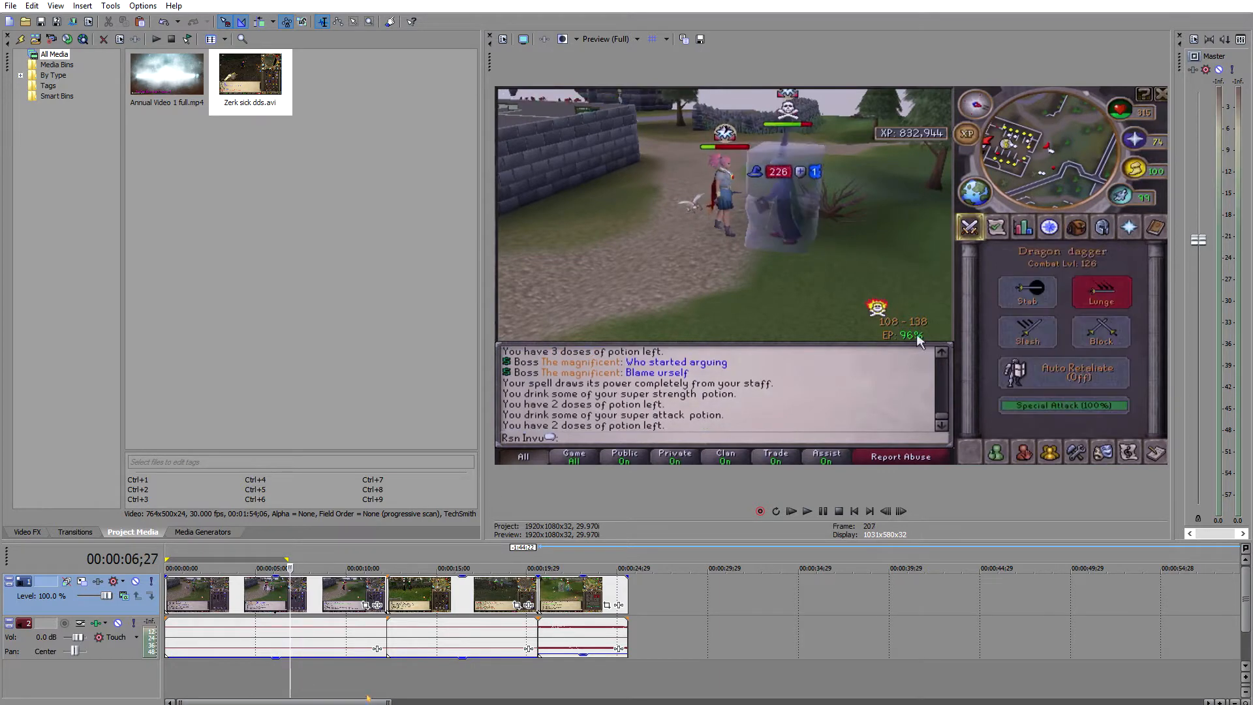
key("space")
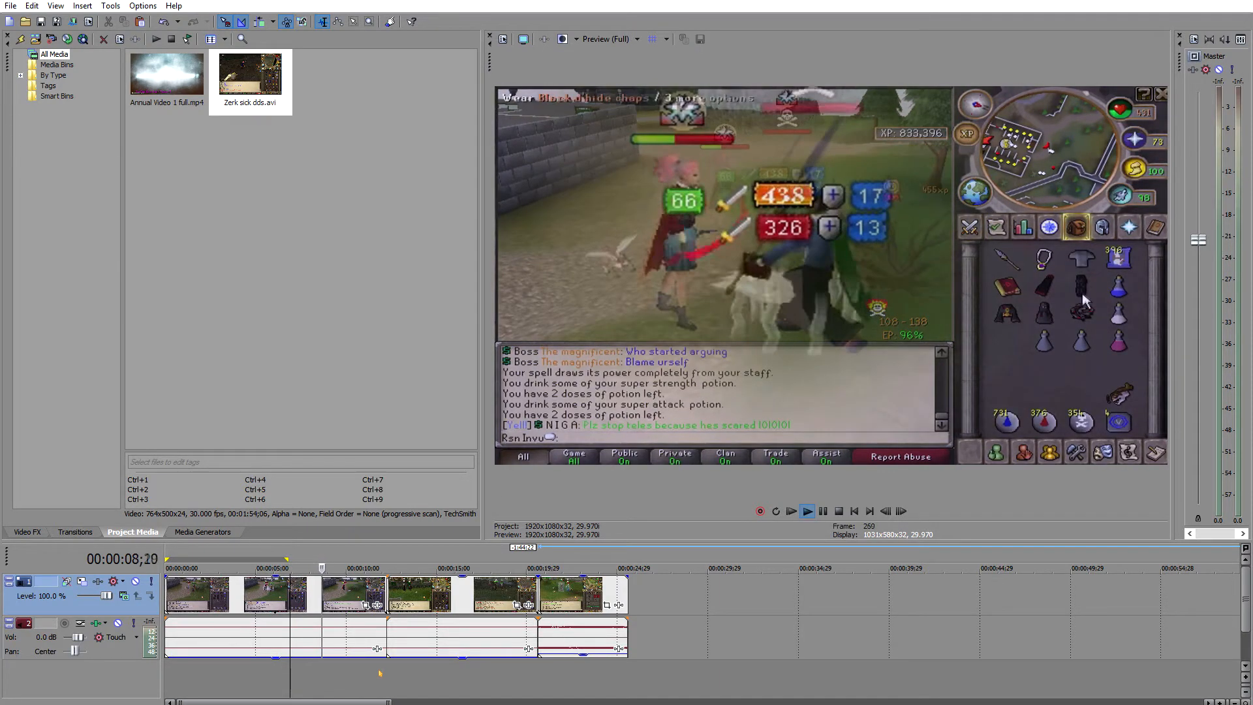
key("space")
Scrub through the second clip between about 00:00:16;21 and 00:00:19;03 to find where its overlay effect starts
left_click(474, 677)
left_click(511, 681)
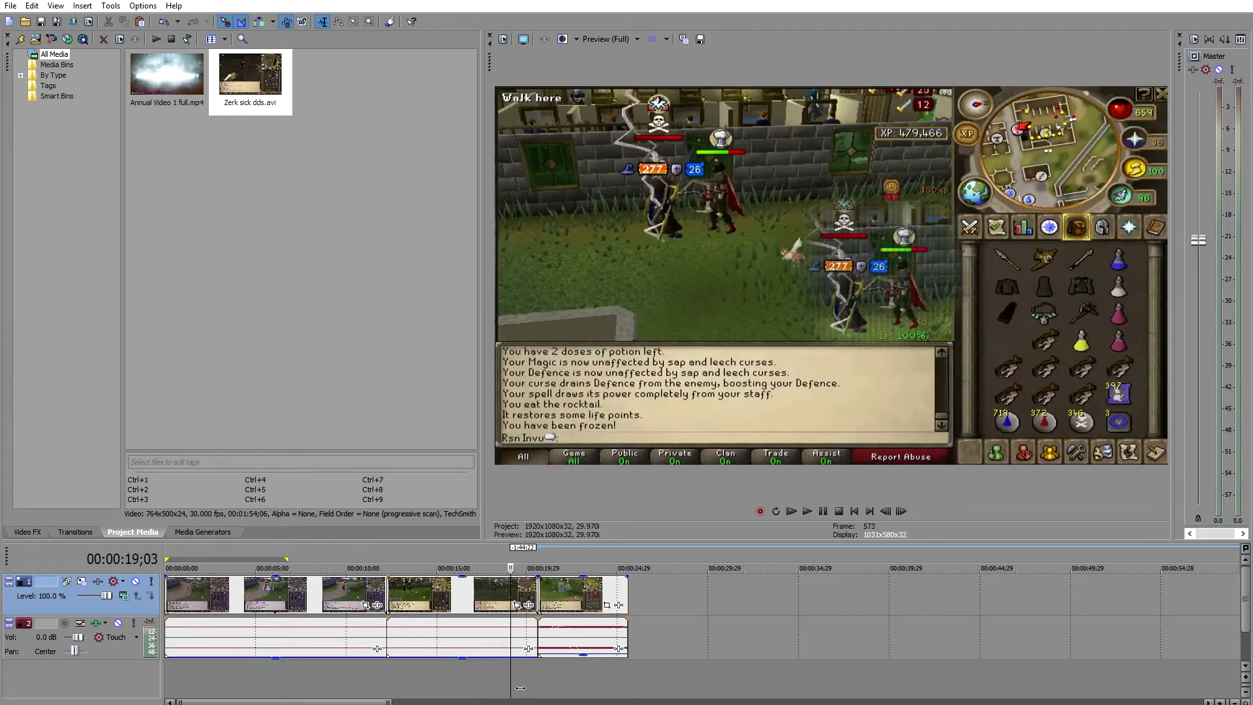
left_click(480, 686)
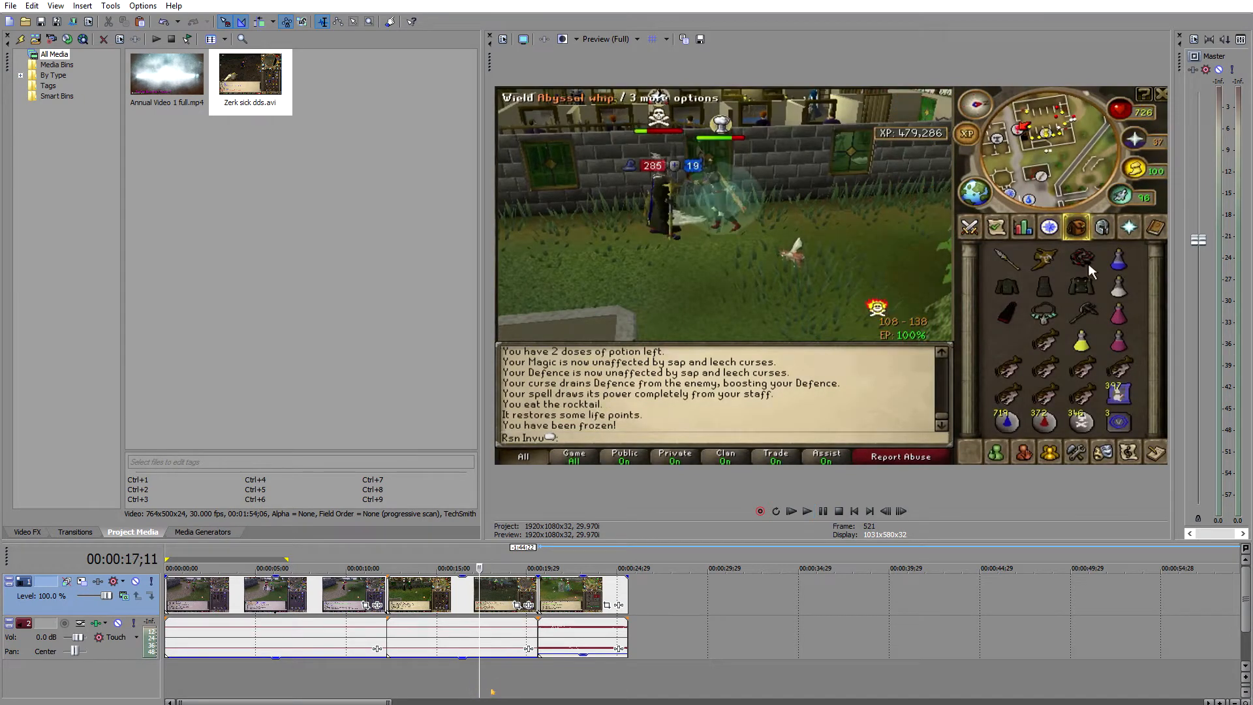
left_click(491, 684)
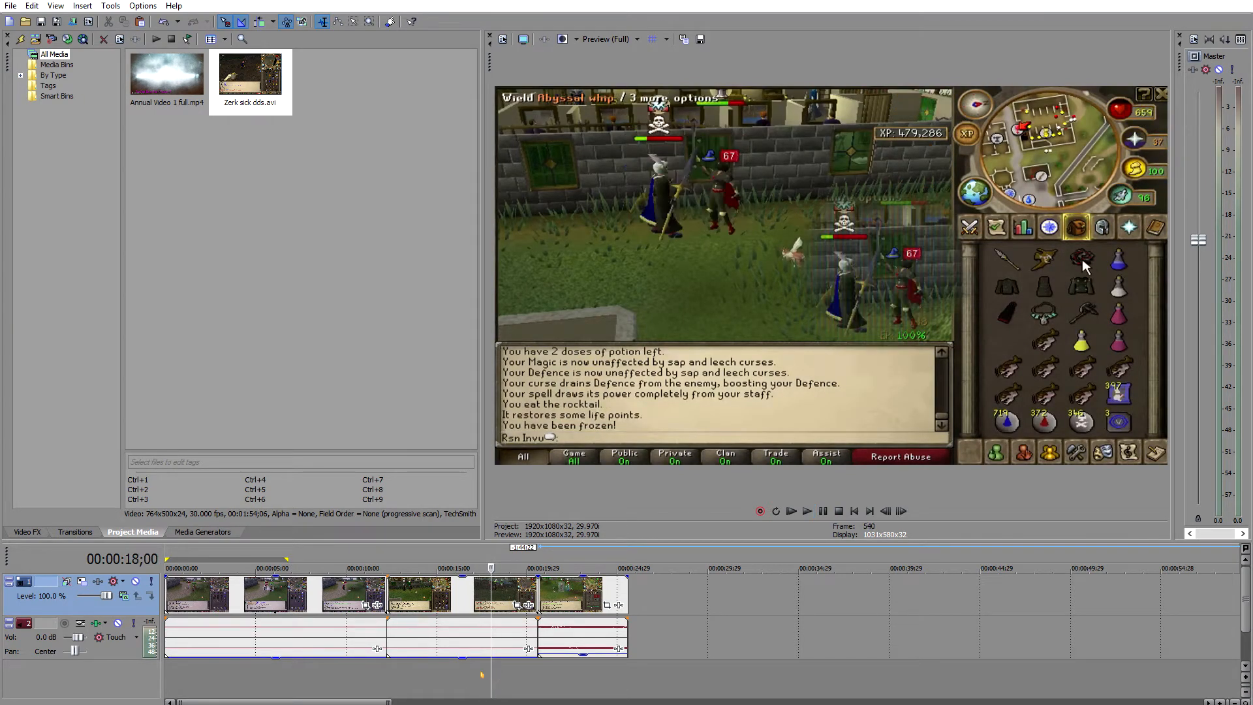
left_click(480, 679)
left_click(460, 680)
left_click(478, 680)
left_click(468, 682)
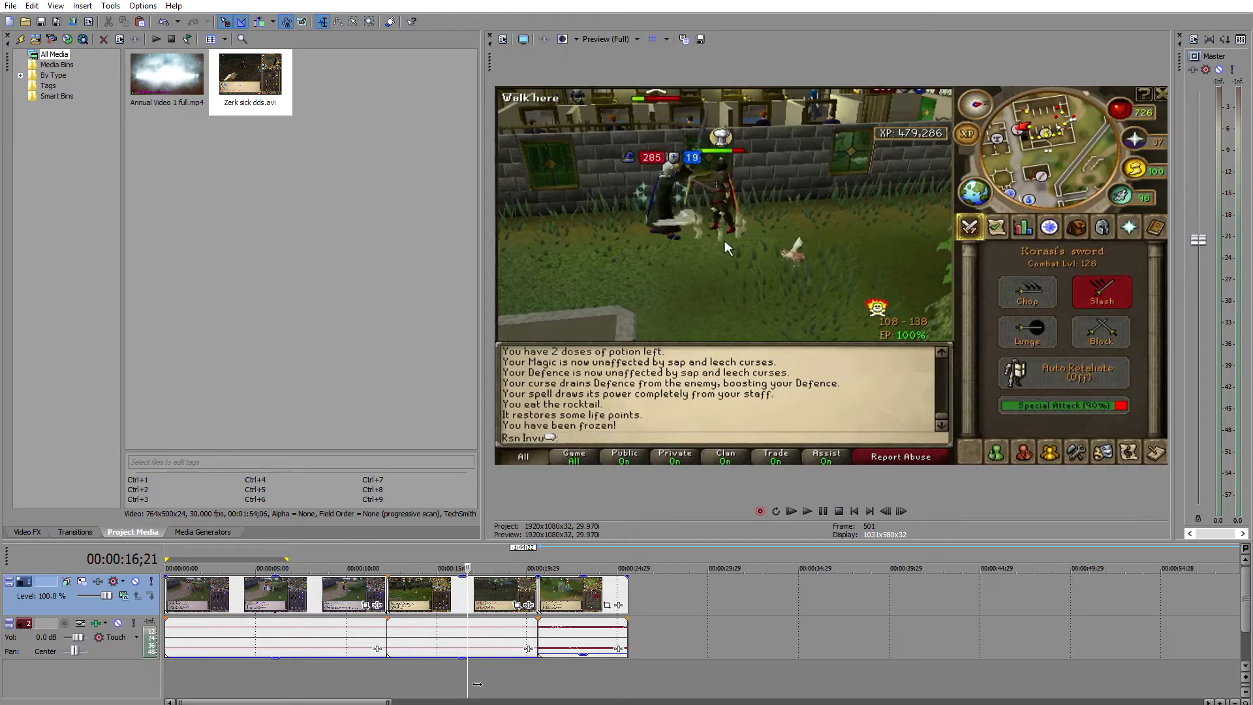
left_click(480, 686)
Replay the second clip's overlay effect several times from 00:00:17;11
key("space")
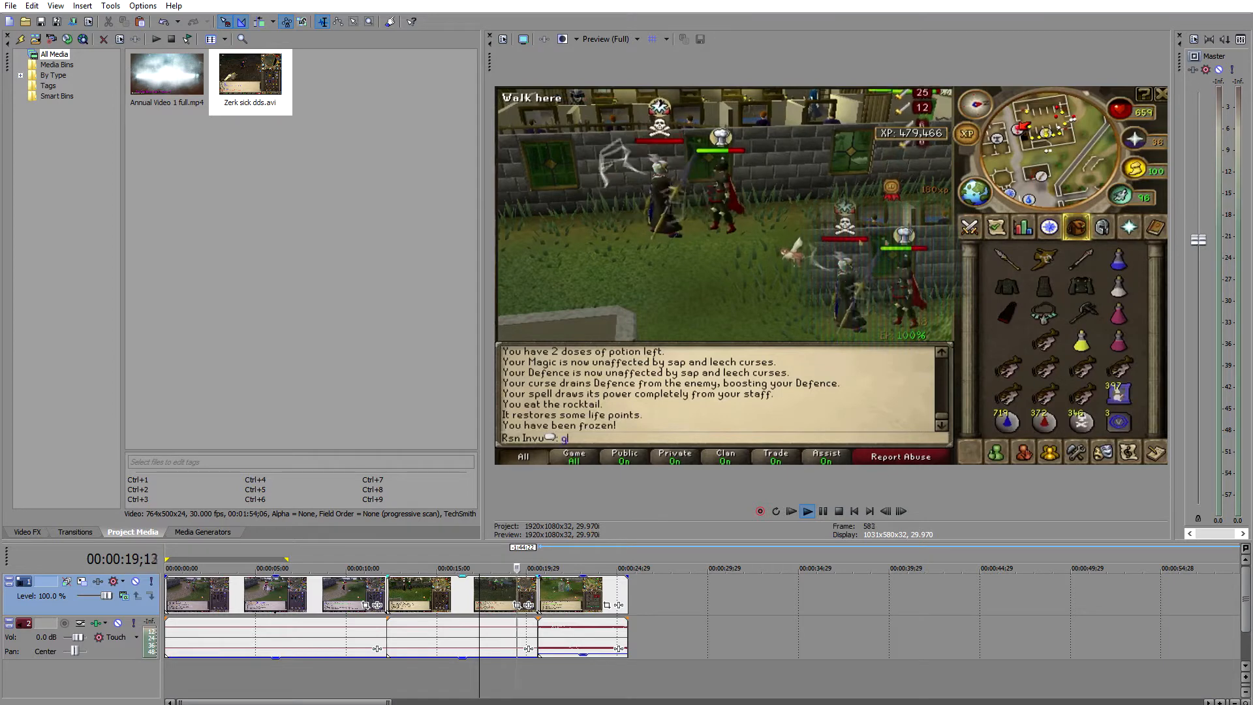
key("space")
key("space")
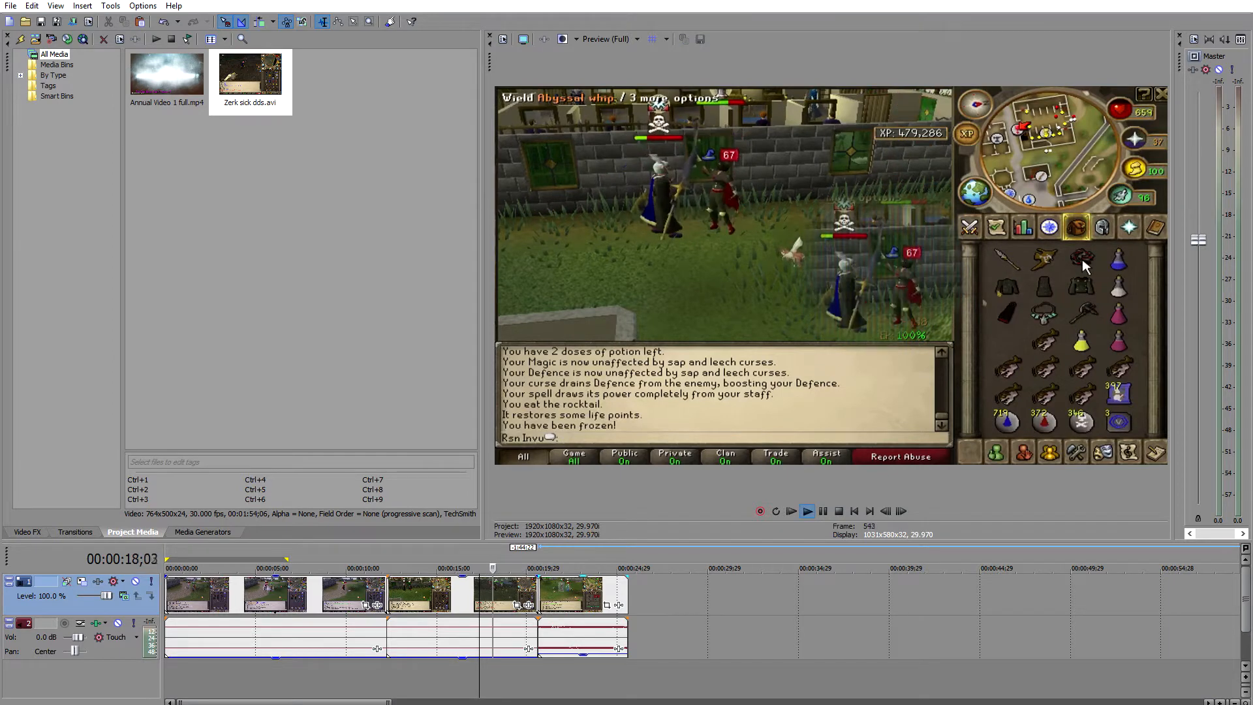
key("space")
key("space")
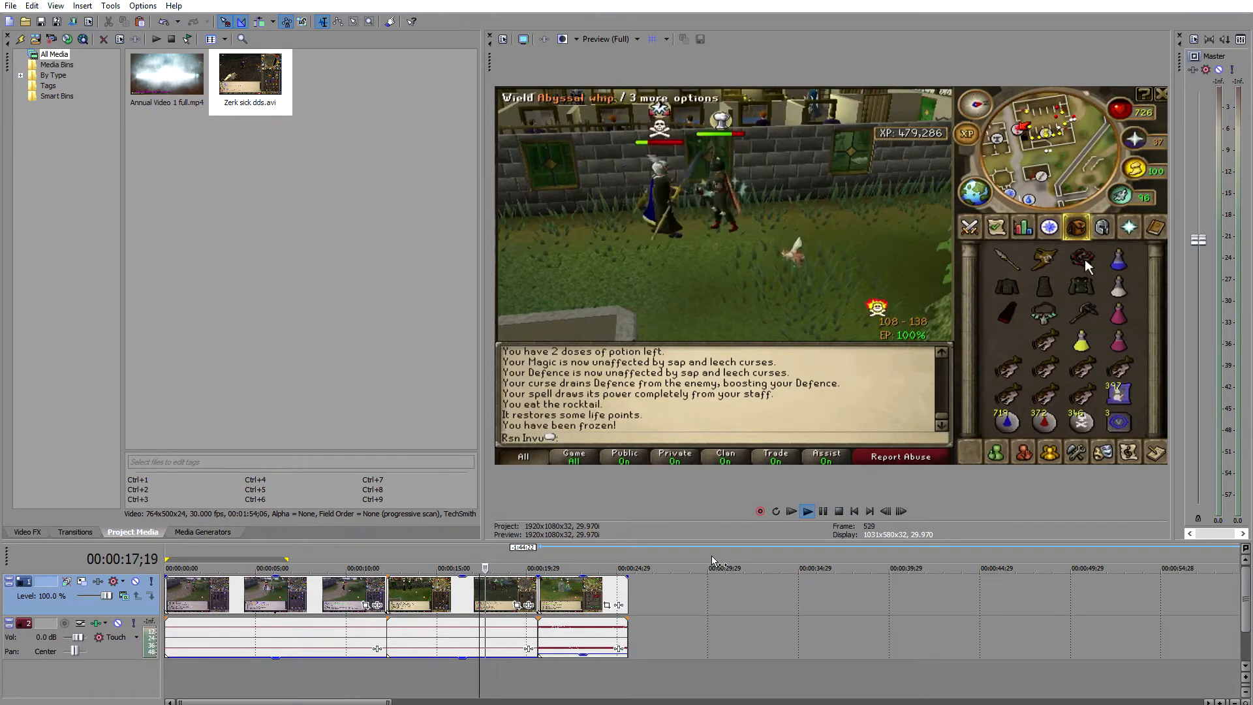
key("space")
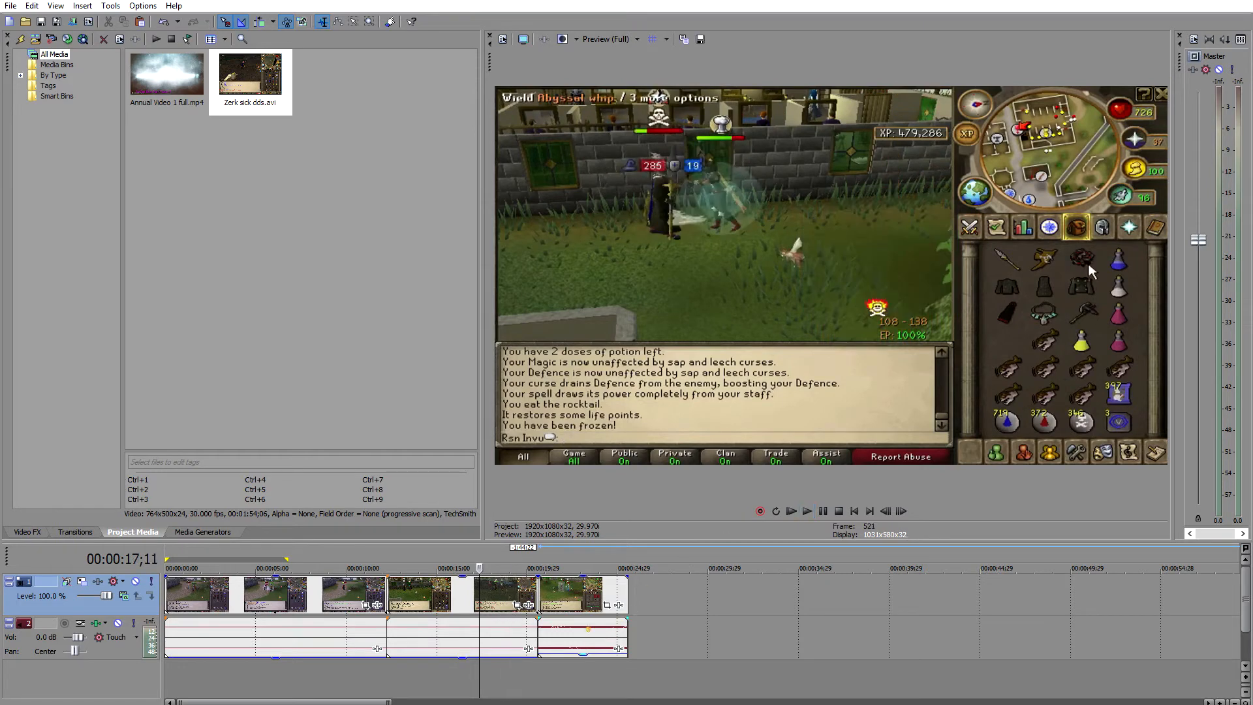
Play the third clip's effect from 00:00:21;16
left_click(572, 681)
left_click(547, 680)
left_click(555, 680)
key("space")
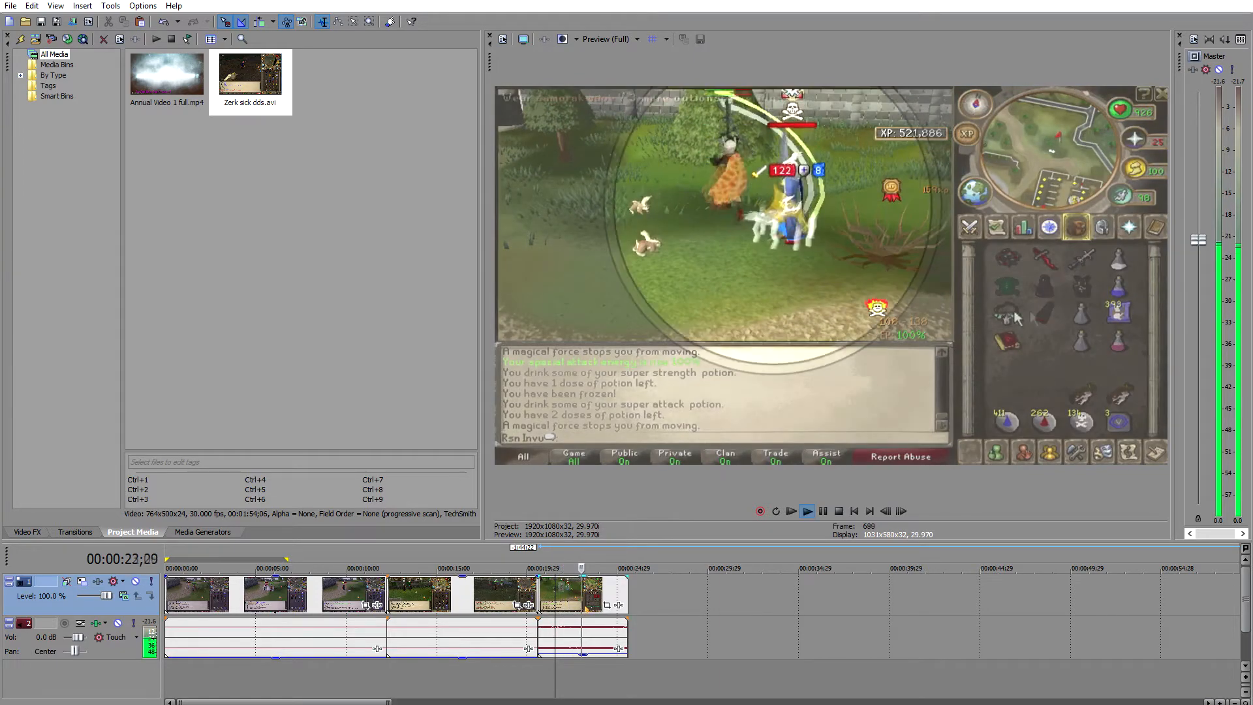
key("space")
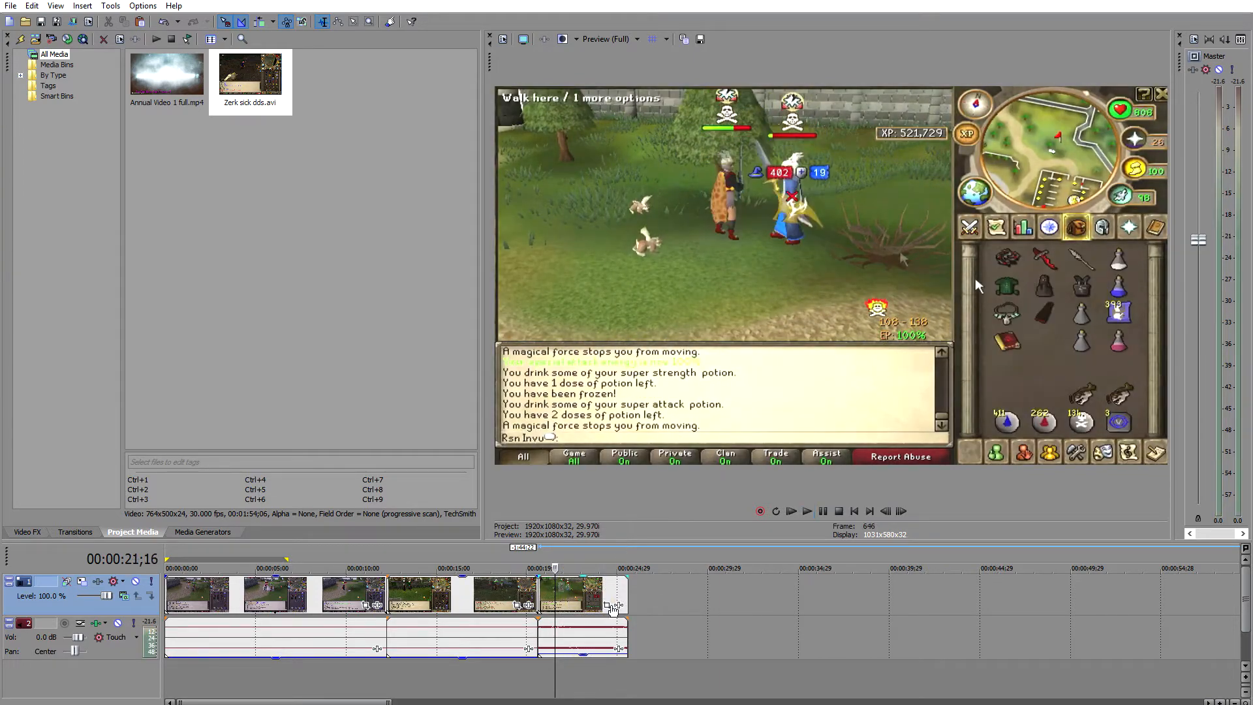
left_click(576, 651)
key("space")
key("space")
Delete all three clips from the timeline, starting with the last one
left_click(569, 593)
key("Delete")
left_click(442, 590)
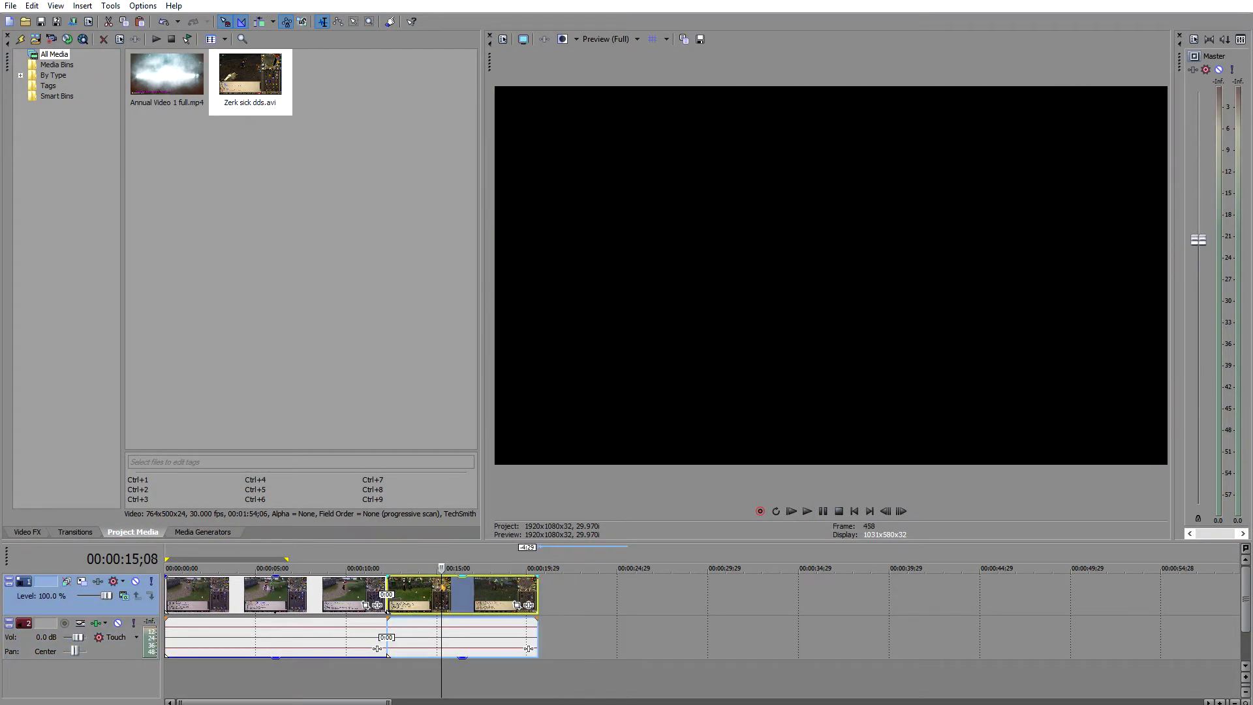
key("Delete")
left_click(313, 595)
key("Delete")
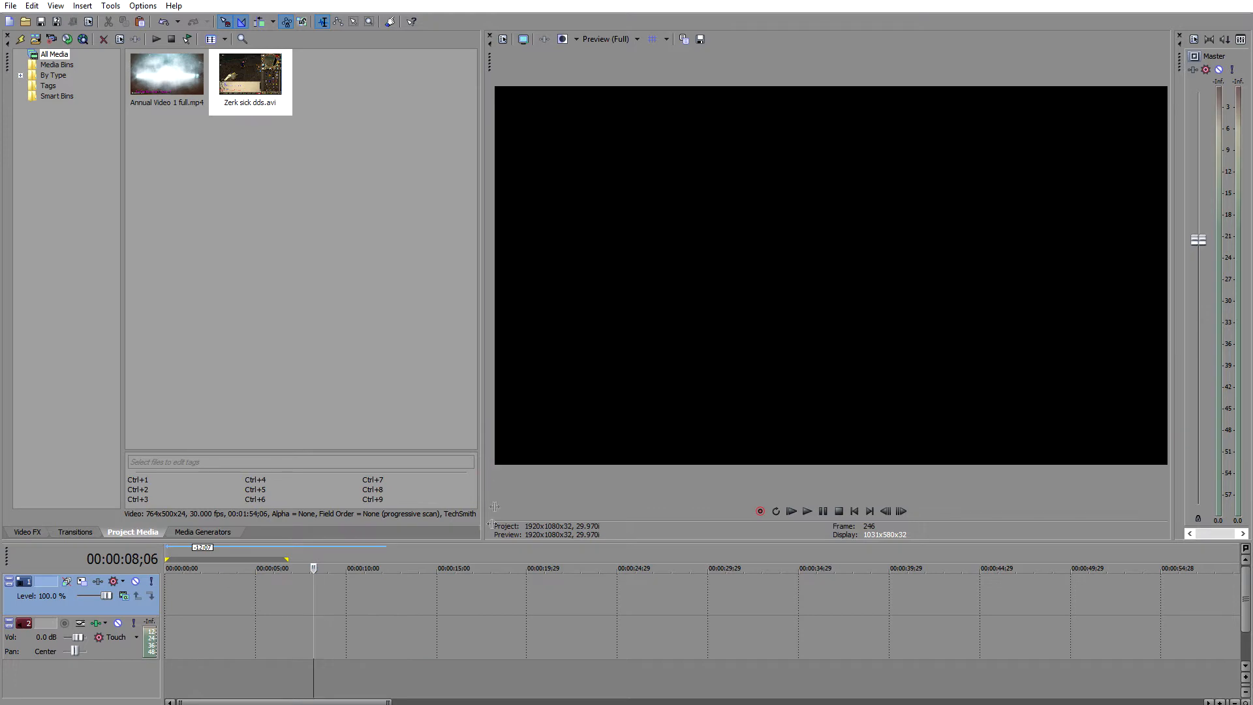
Shrink the video preview and place Zerk sick dds.avi at the timeline's start without matching the project video settings to it
left_click_drag(490, 550, 591, 434)
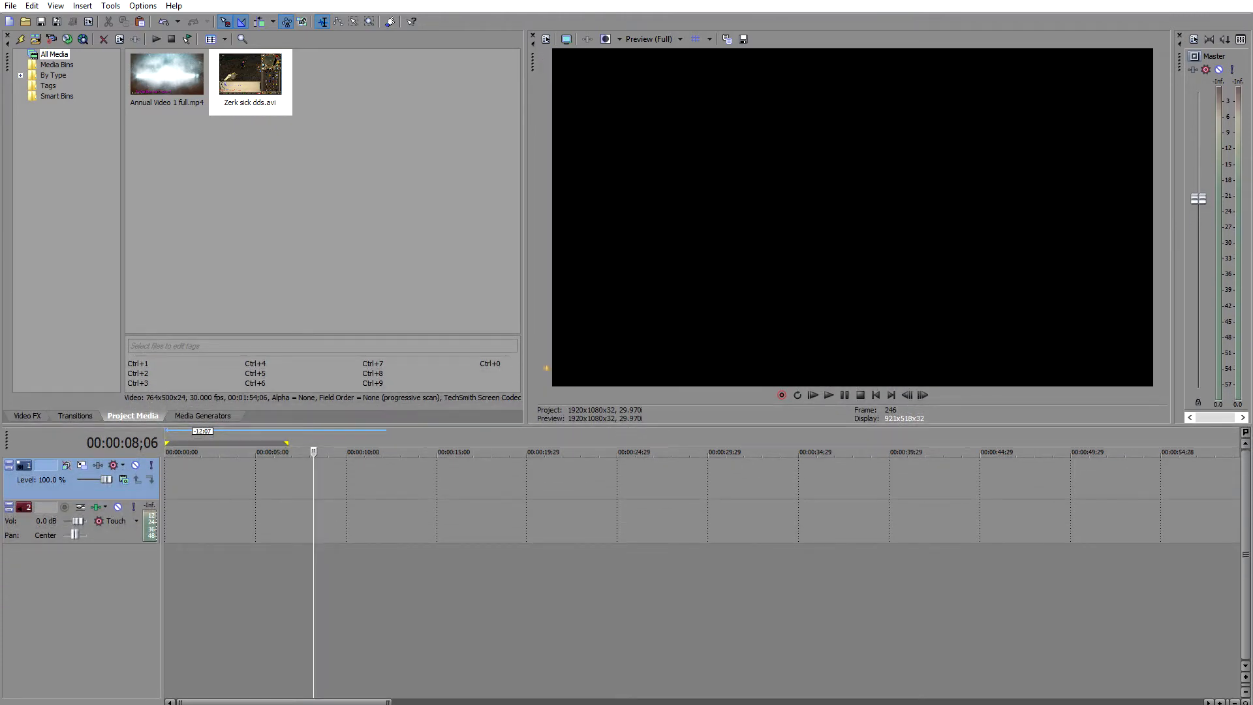
left_click_drag(535, 374, 550, 374)
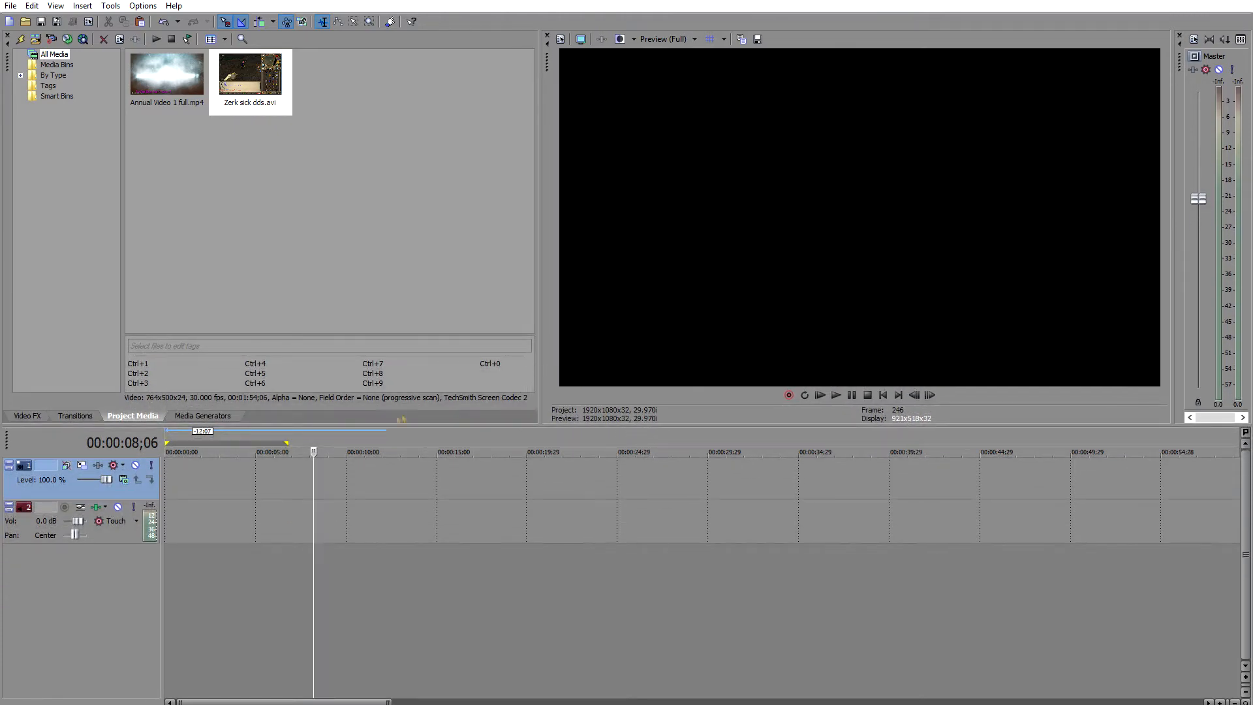
left_click_drag(248, 79, 171, 479)
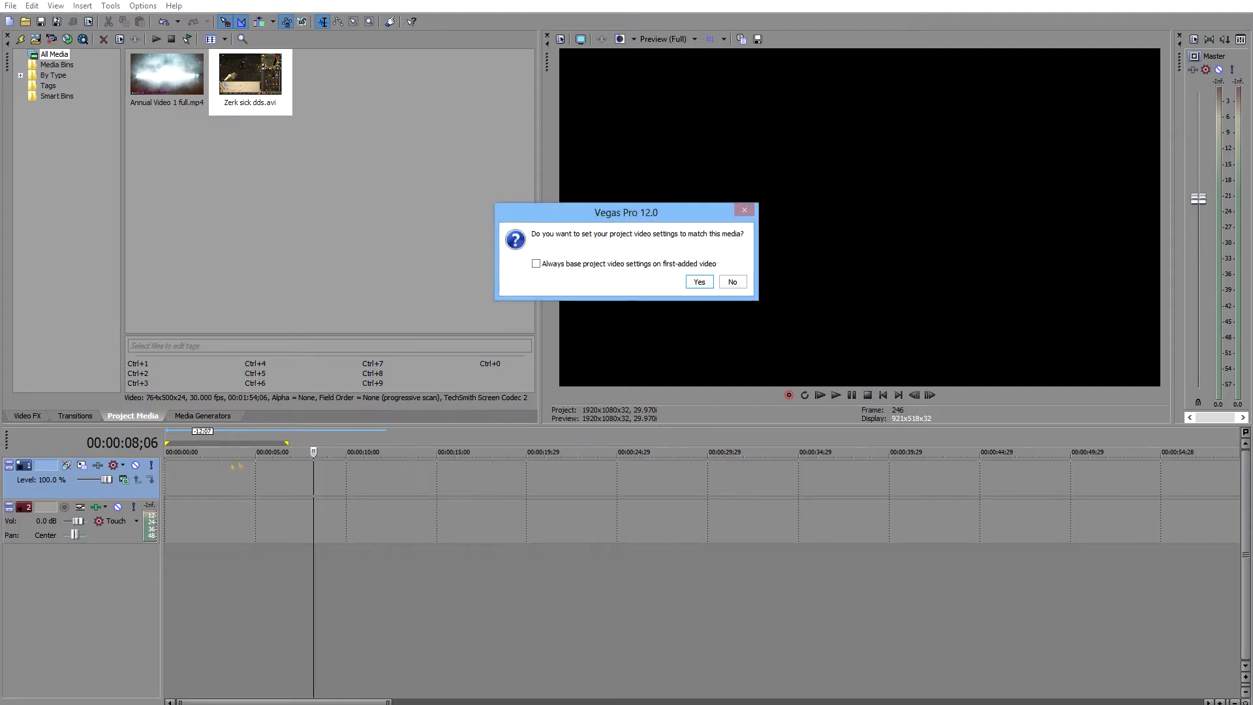
left_click(725, 287)
Turn off Maintain aspect ratio in the properties of the Zerk sick dds clip
left_click(303, 481)
right_click(344, 488)
left_click(380, 481)
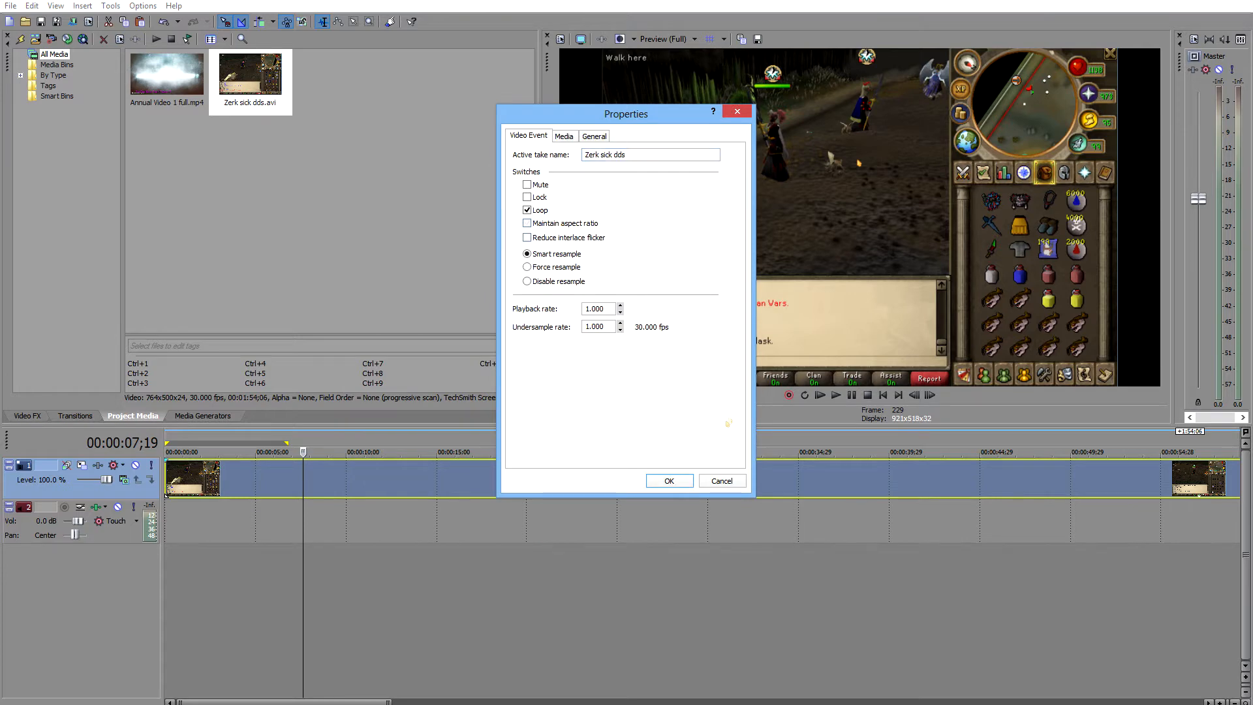
left_click(666, 481)
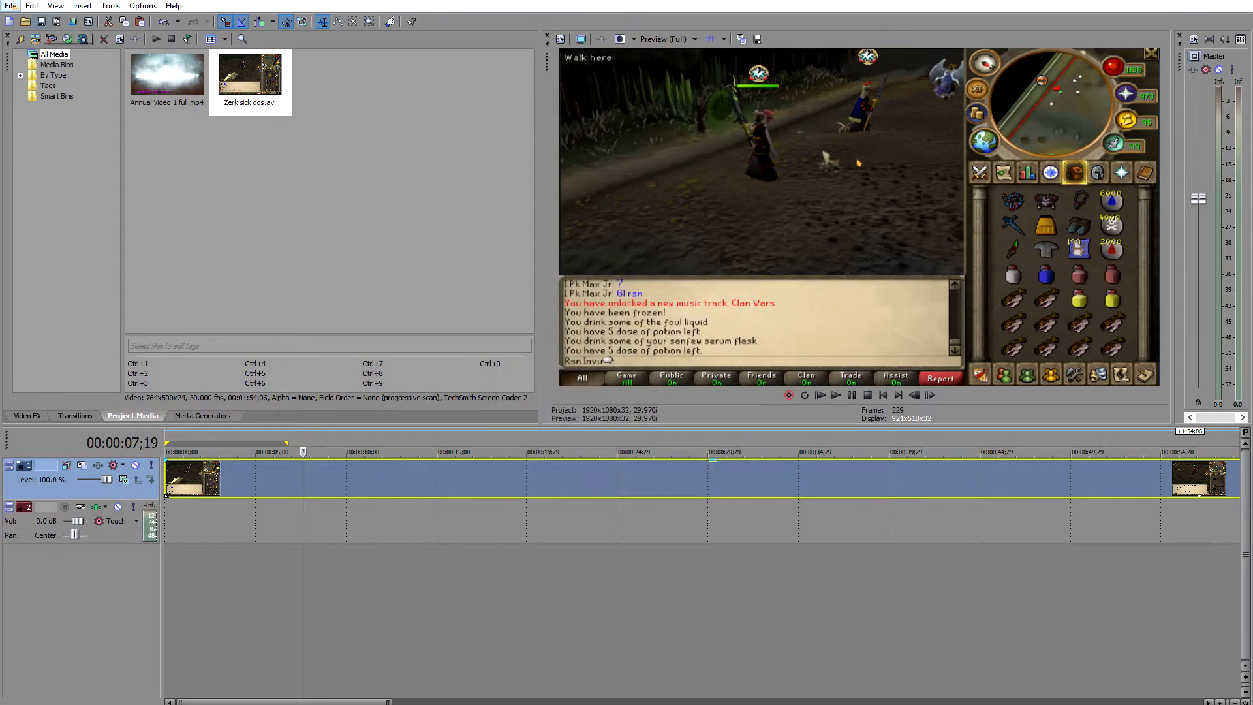
Apply the Color Curves effect with the Nice Colors preset to the Zerk sick dds clip
key("alt+8")
scroll(131, 144, "down", 15)
scroll(126, 190, "down", 15)
scroll(95, 246, "down", 6)
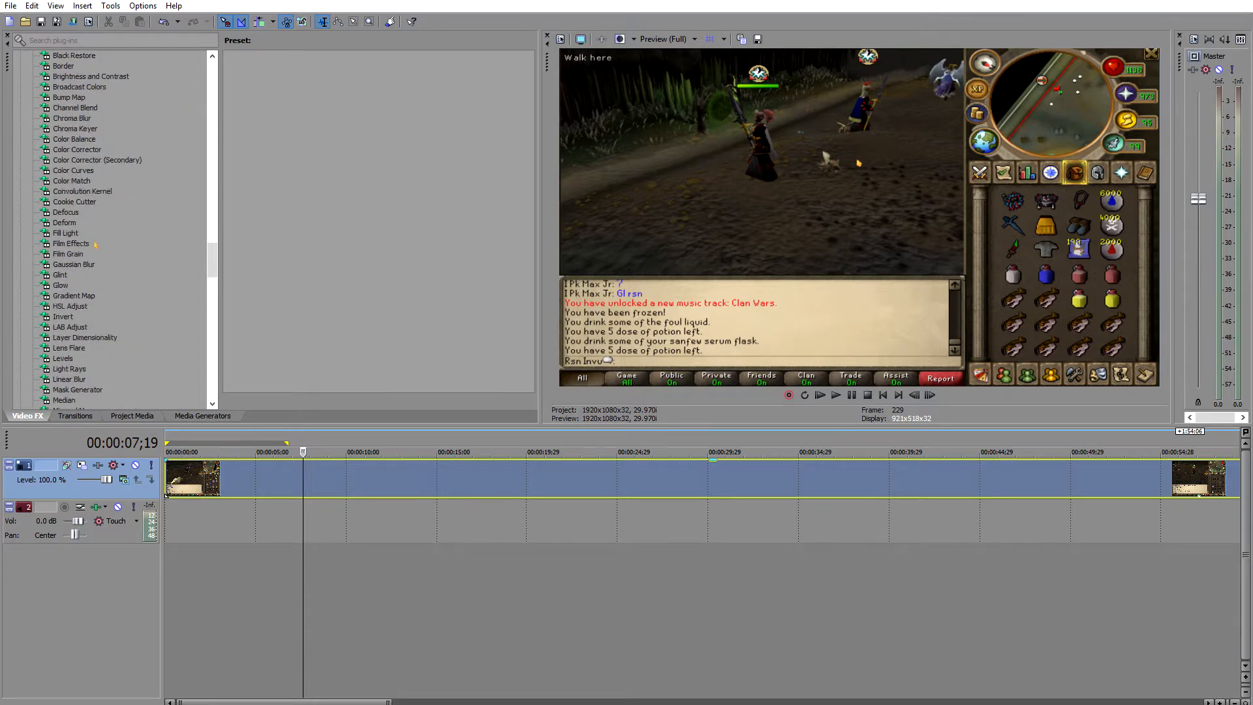
left_click(73, 170)
left_click_drag(260, 294, 282, 488)
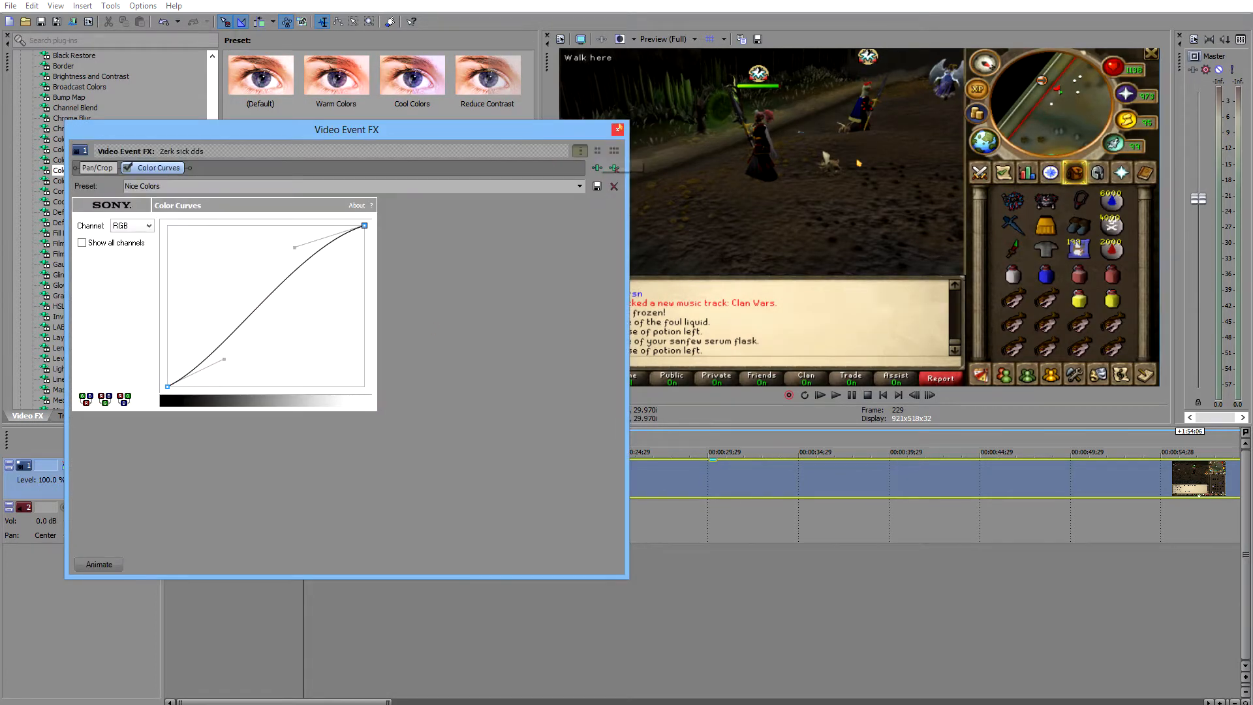
left_click(617, 128)
Move the playhead to 00:00:06;17 on the clip
left_click(379, 528)
scroll(377, 528, "down", 4)
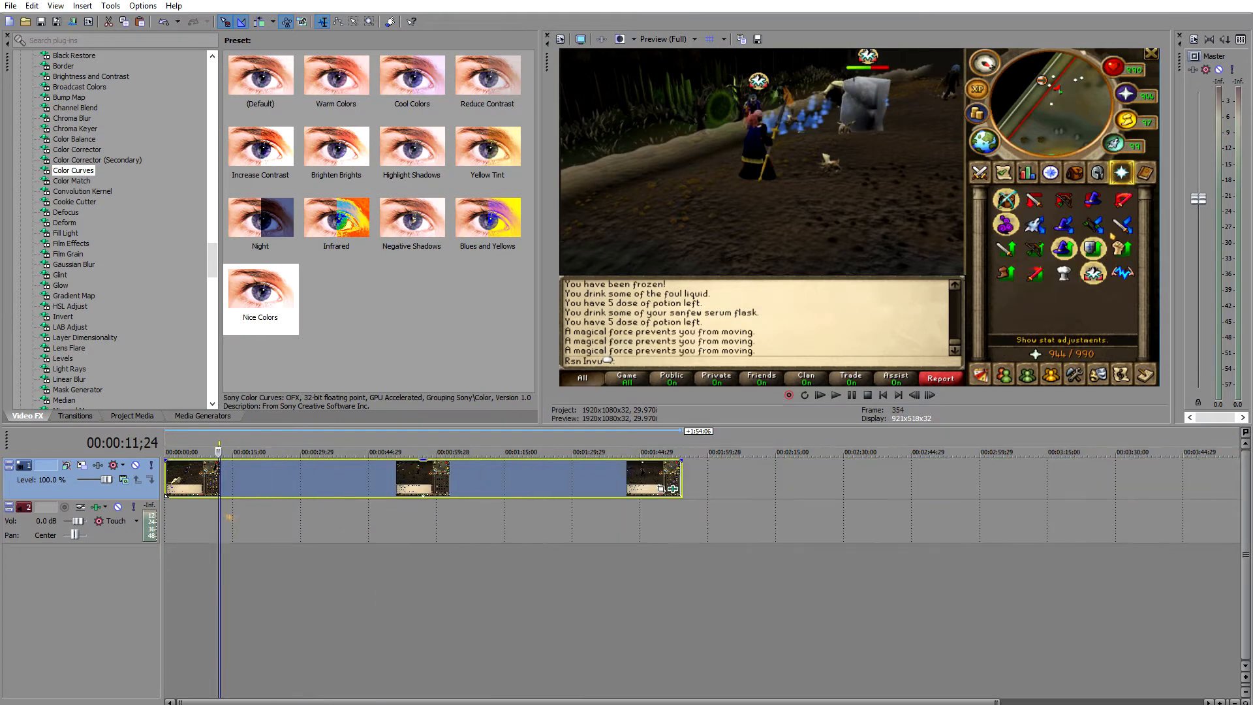
left_click(197, 535)
scroll(197, 534, "up", 6)
left_click_drag(424, 521, 376, 534)
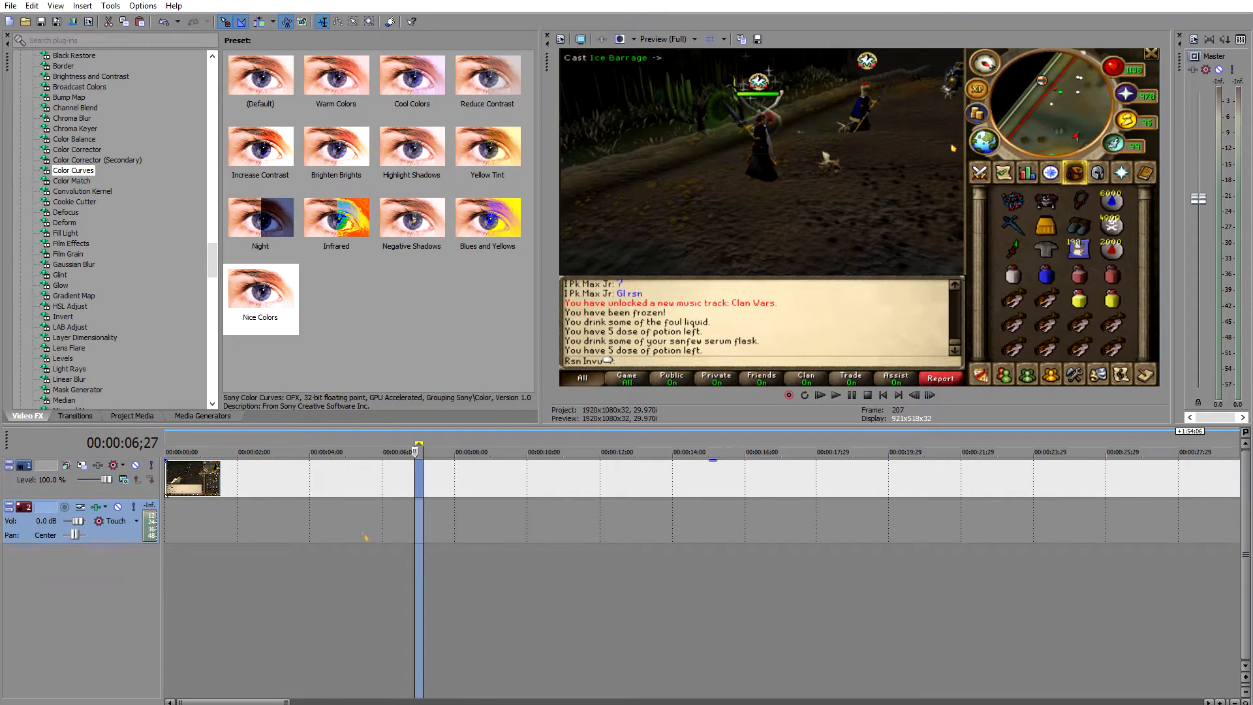
left_click(402, 516)
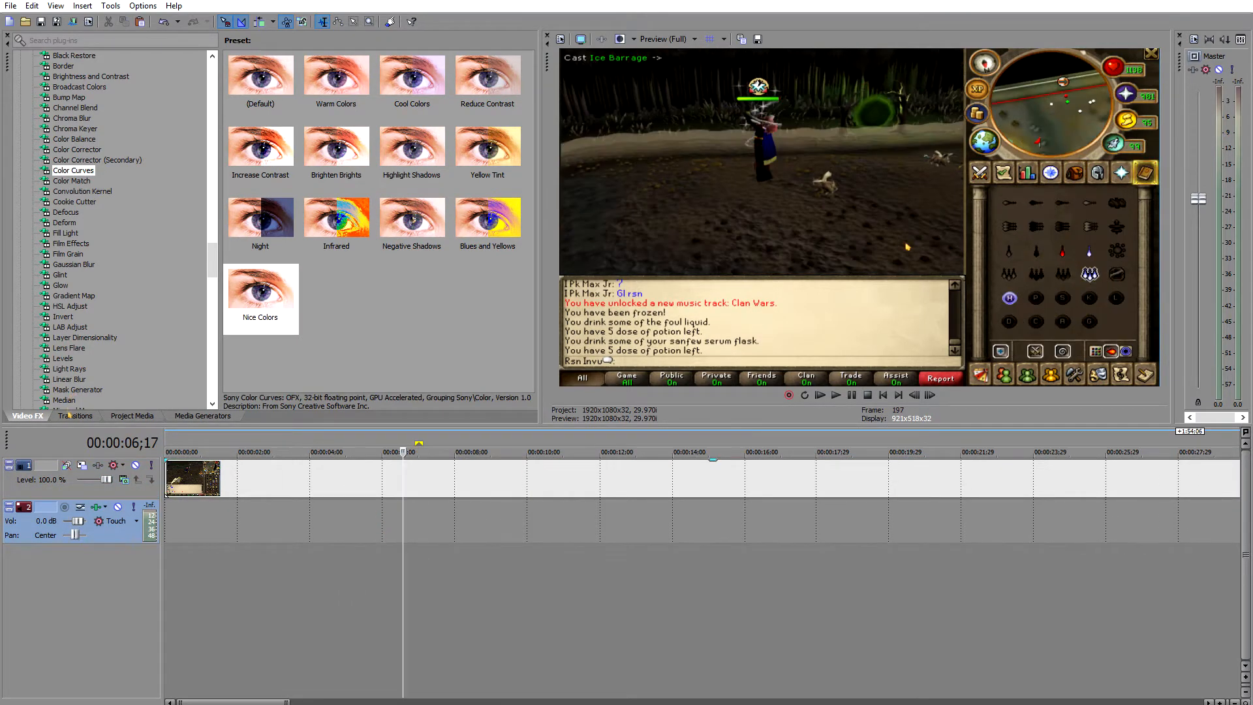
Apply the Linear Blur effect with the Horizontal Medium preset to the Zerk sick dds clip
mouse_move(210, 252)
left_mouse_down()
mouse_move(212, 322)
mouse_move(212, 243)
mouse_move(213, 276)
mouse_move(212, 264)
left_mouse_up()
left_click(77, 276)
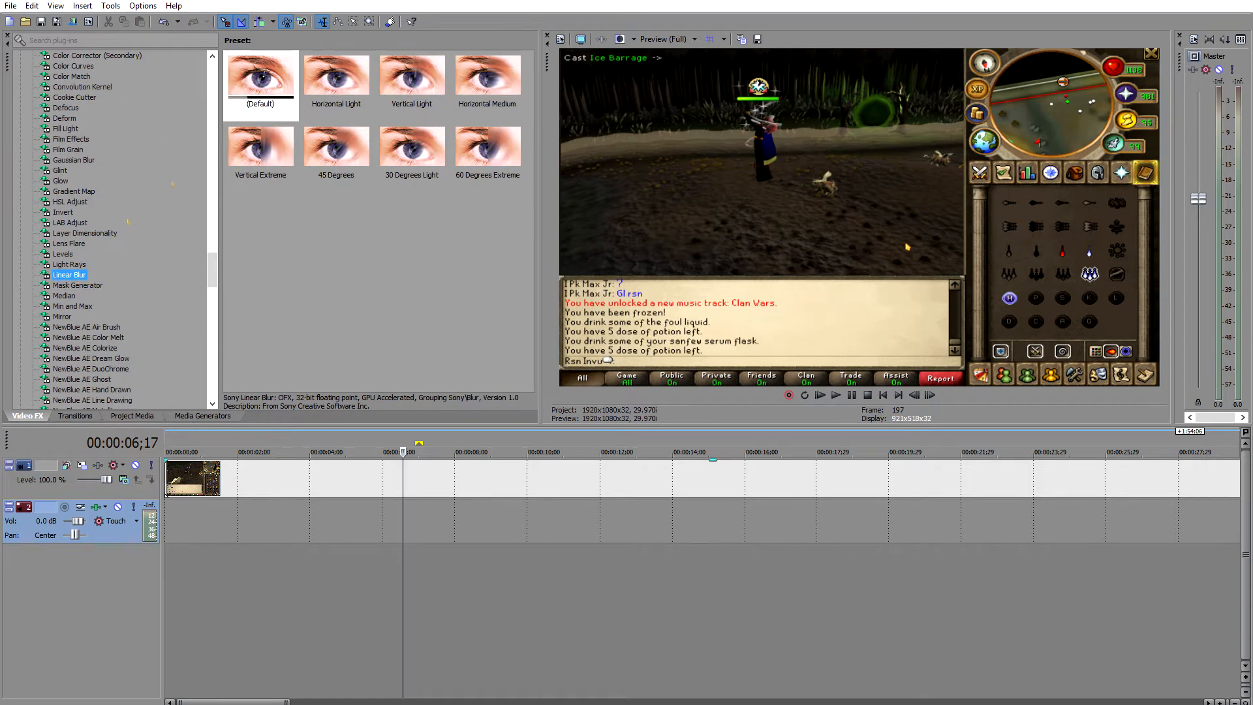
left_click_drag(254, 75, 263, 215)
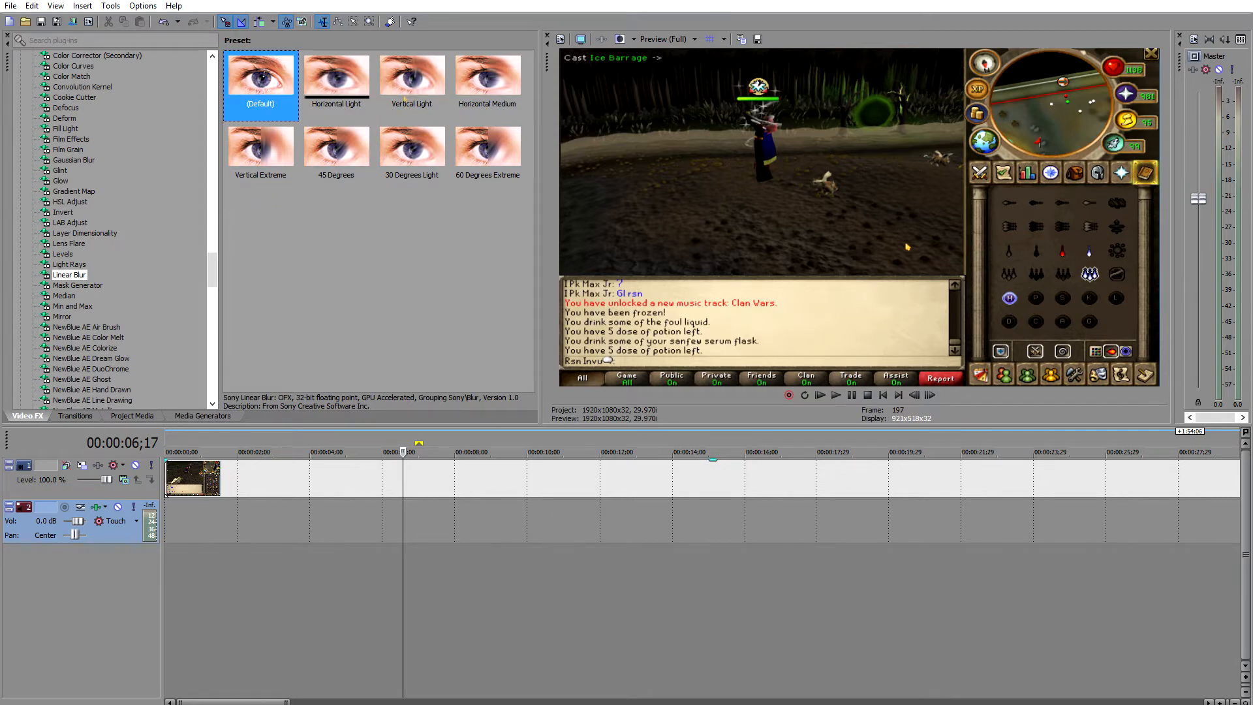
left_click(489, 85)
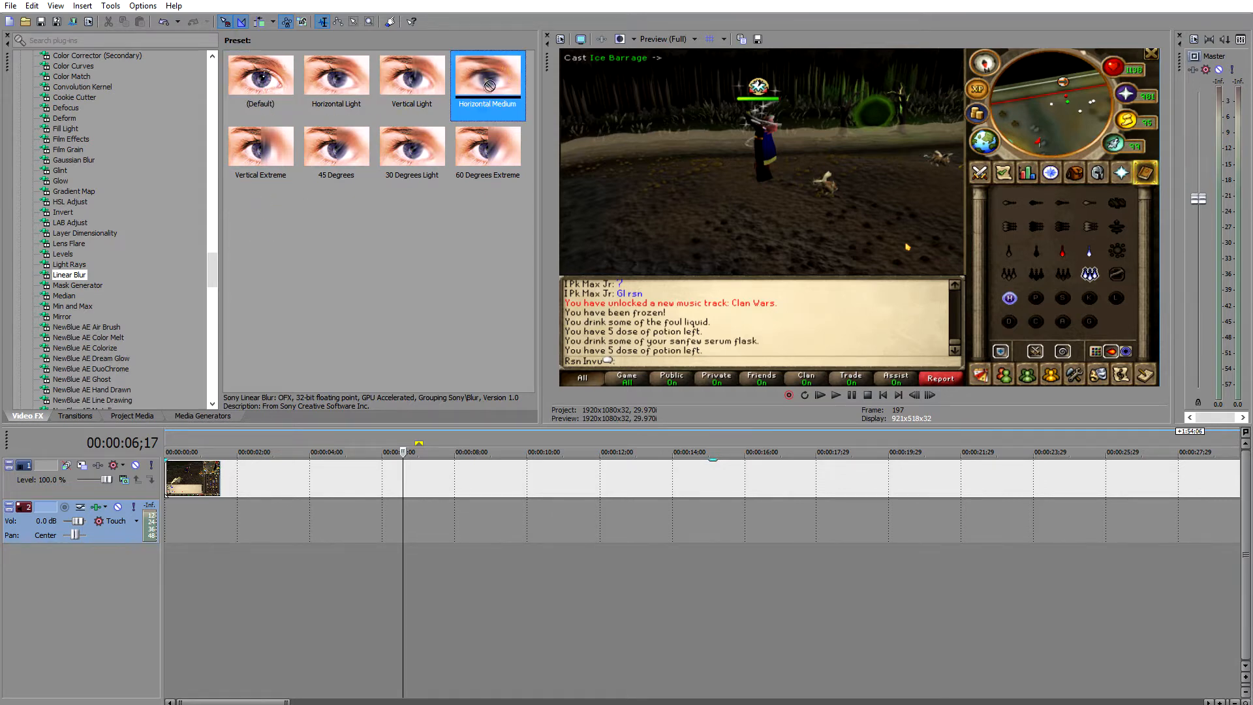
left_click_drag(360, 424, 357, 479)
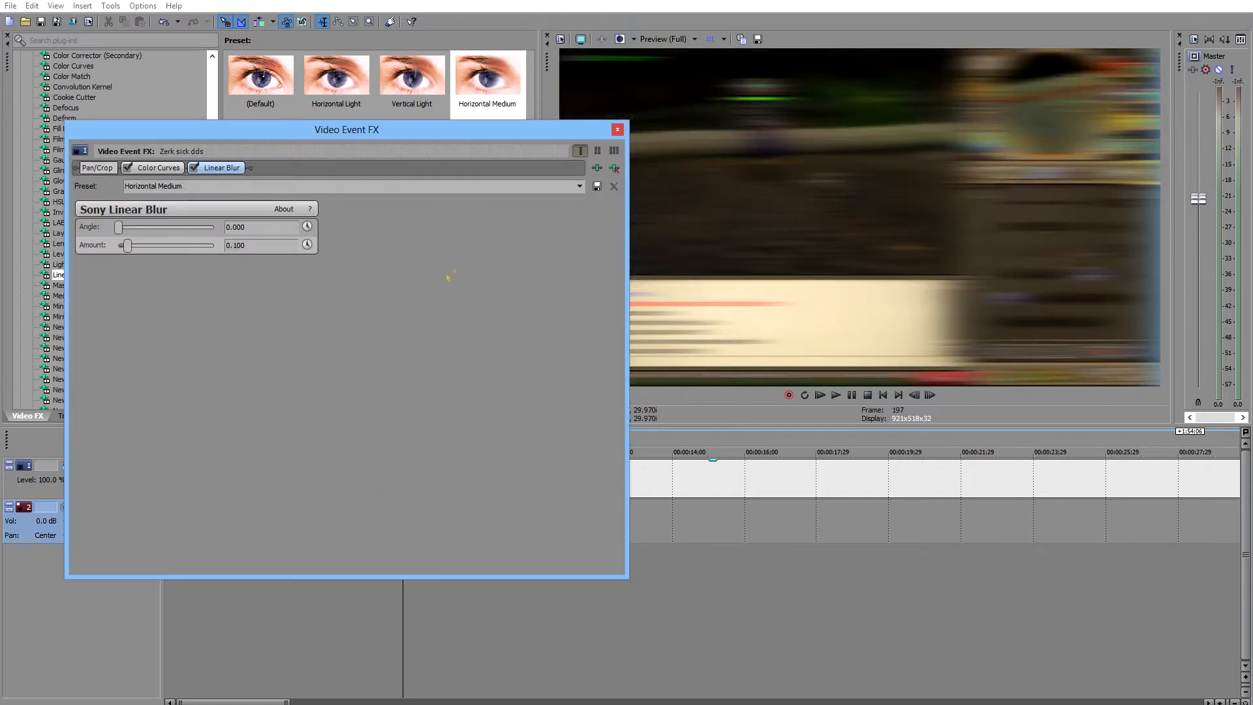
Set the Linear Blur amount to 0.000 and turn on keyframe animation for it
left_click_drag(512, 131, 551, 209)
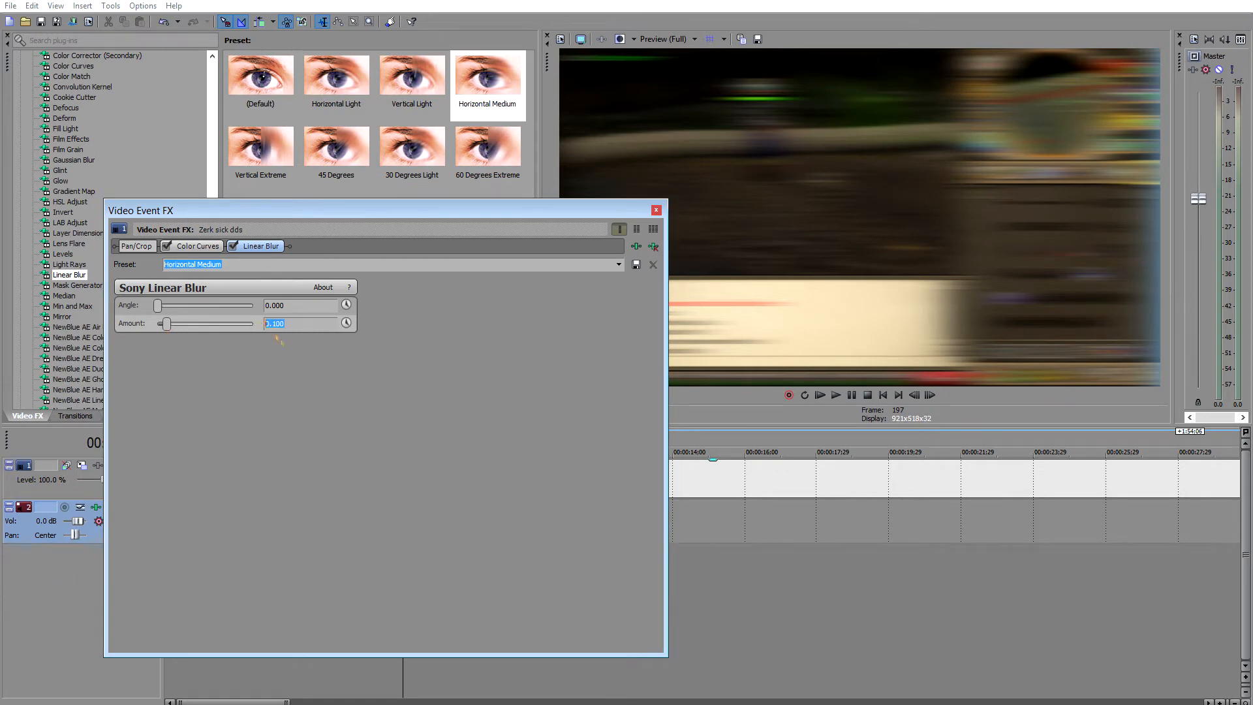
left_click_drag(183, 326, 139, 335)
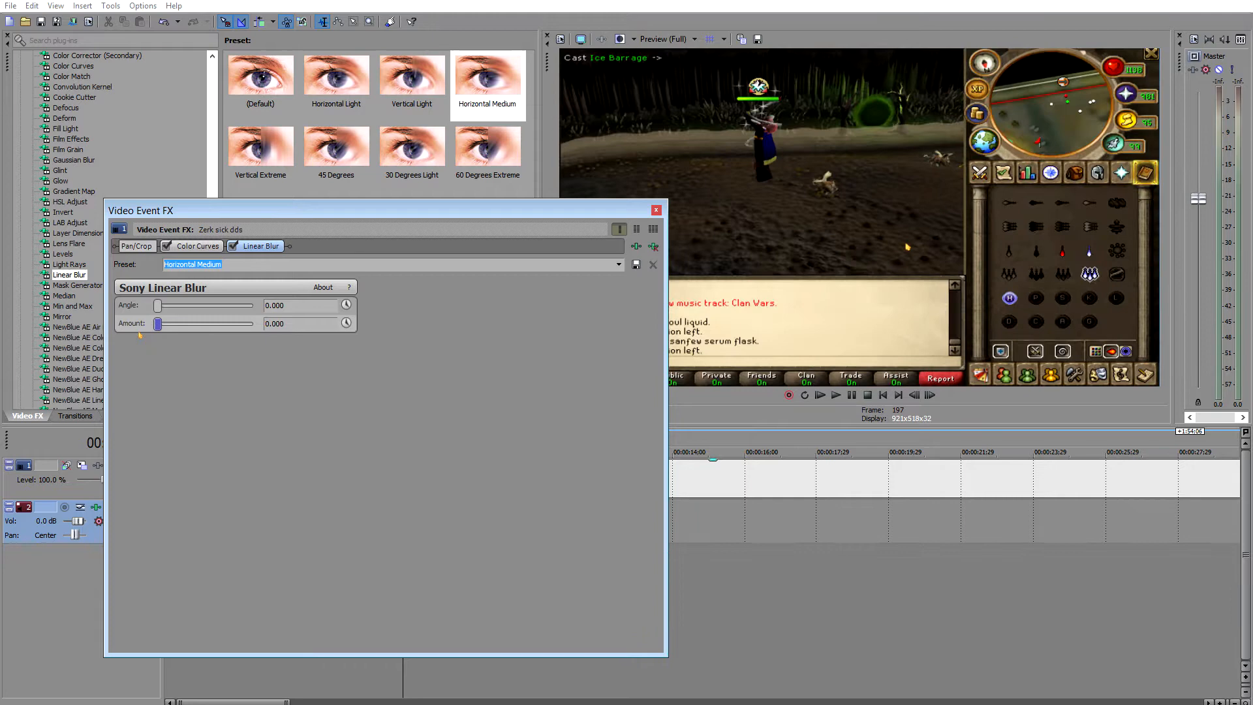
left_click(346, 324)
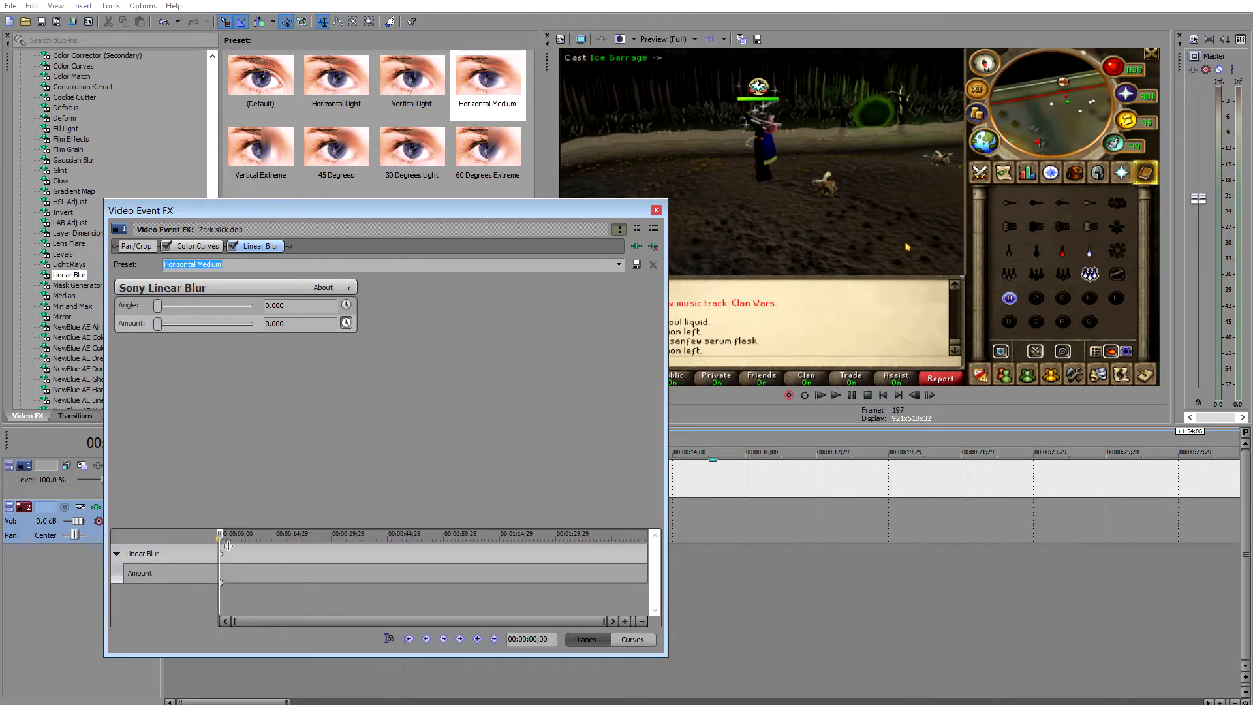
Add a Linear Blur amount keyframe with value 0.000 at 00:00:51;07 in the effect's keyframe timeline
left_click_drag(222, 537, 411, 536)
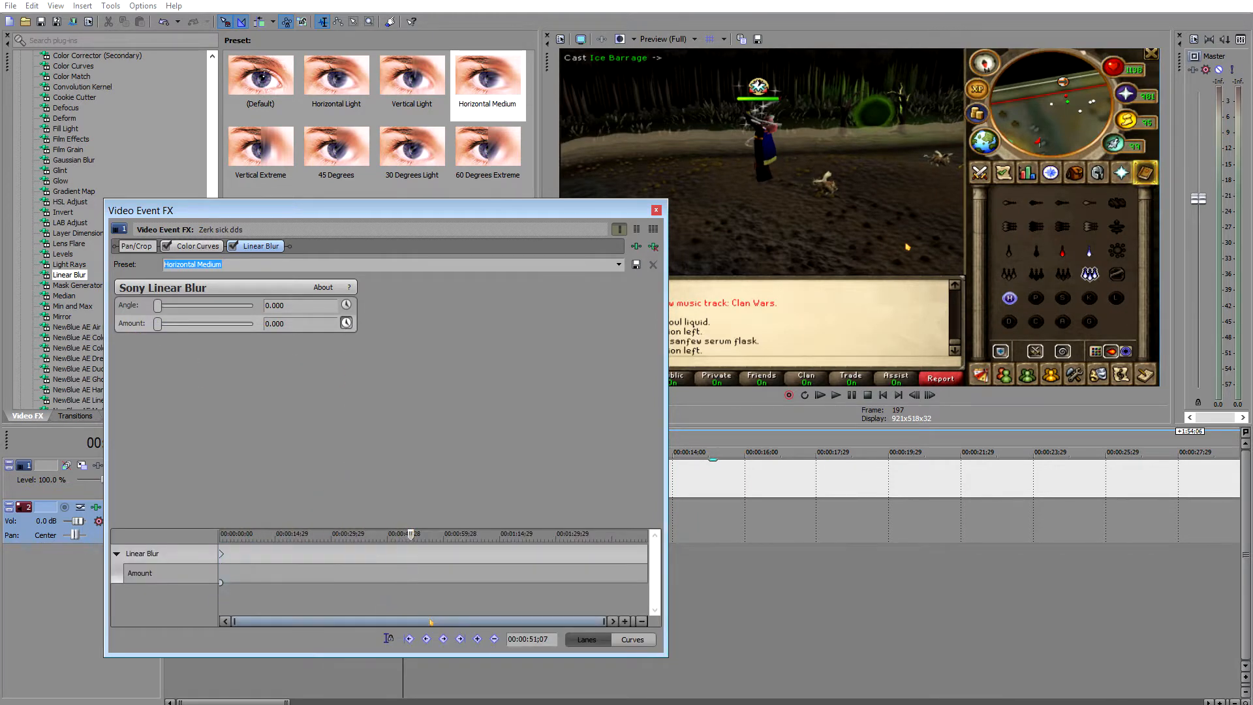
left_click(477, 639)
left_click(625, 620)
left_click(625, 621)
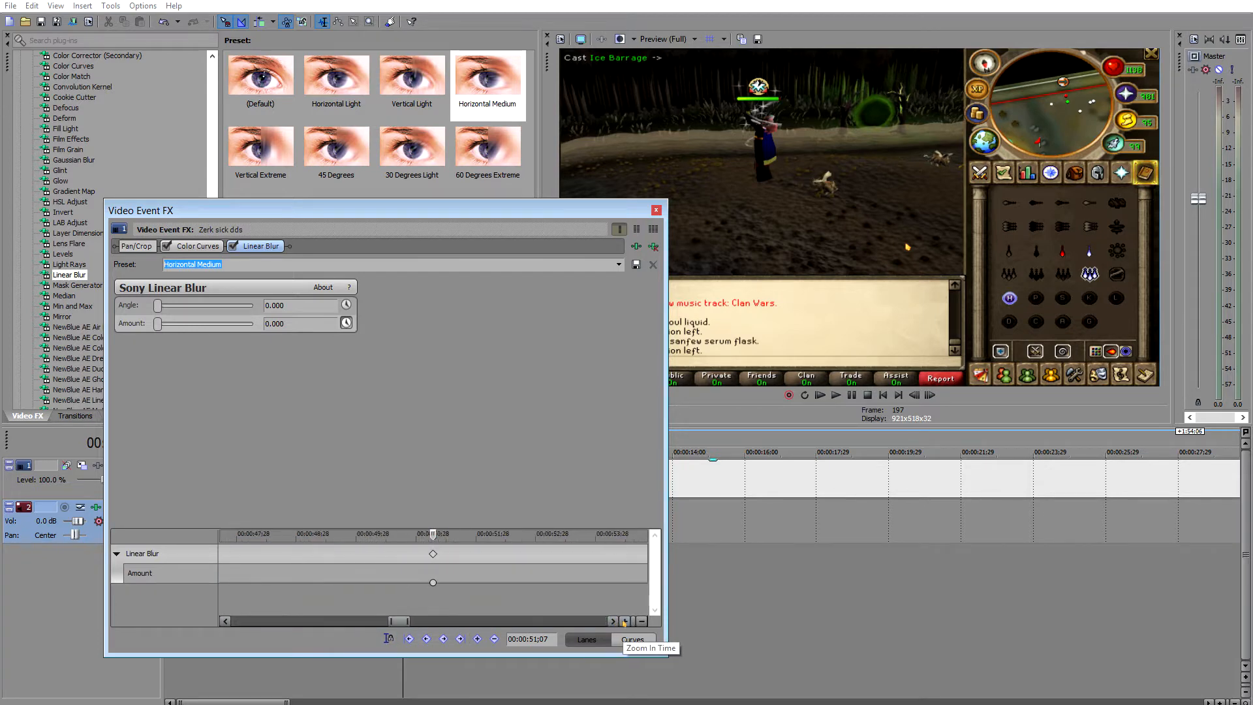
left_click(625, 621)
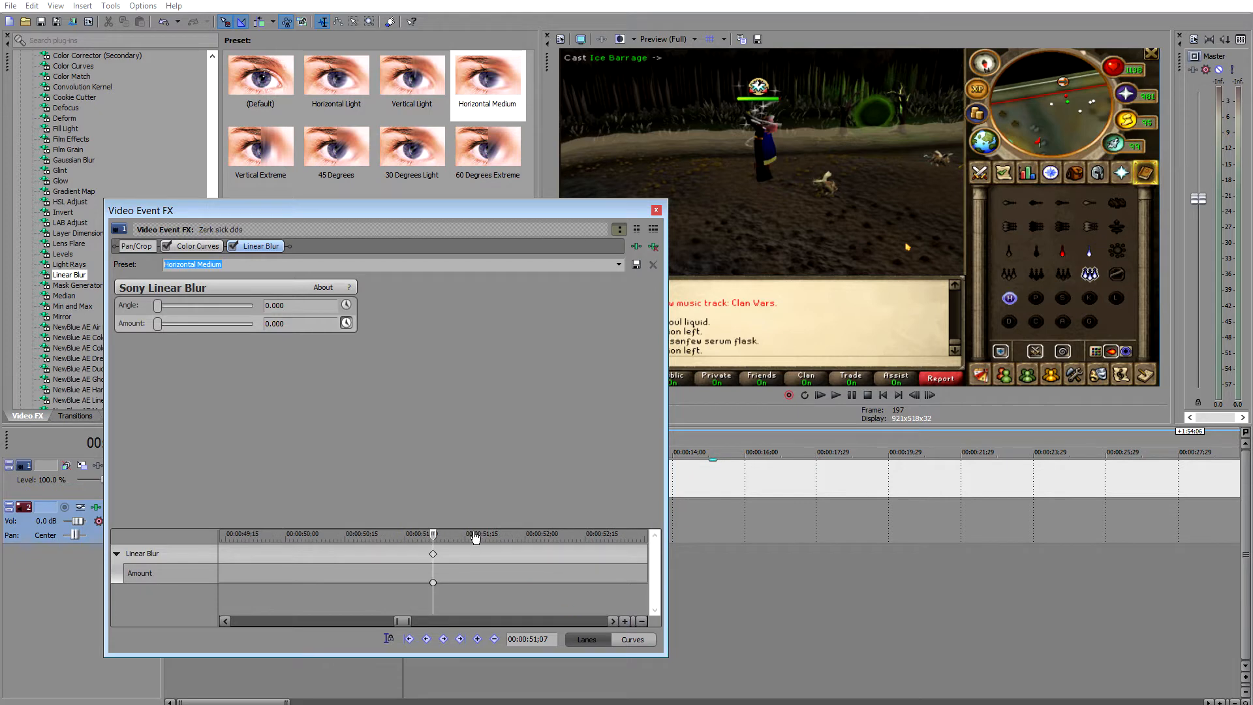
Add an amount keyframe at 00:00:51;10 and set its Linear Blur amount to 0.05
mouse_move(434, 534)
left_mouse_down()
mouse_move(481, 539)
mouse_move(446, 541)
mouse_move(467, 554)
mouse_move(445, 554)
left_mouse_up()
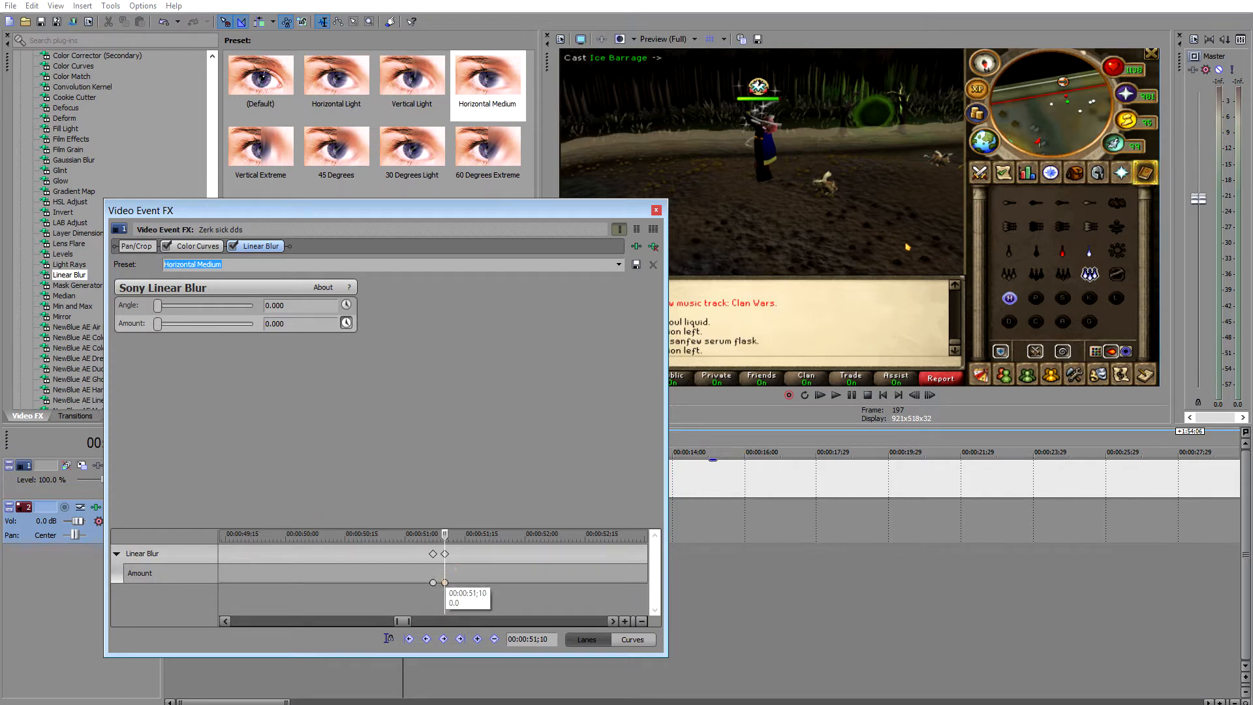
left_click_drag(295, 328, 280, 324)
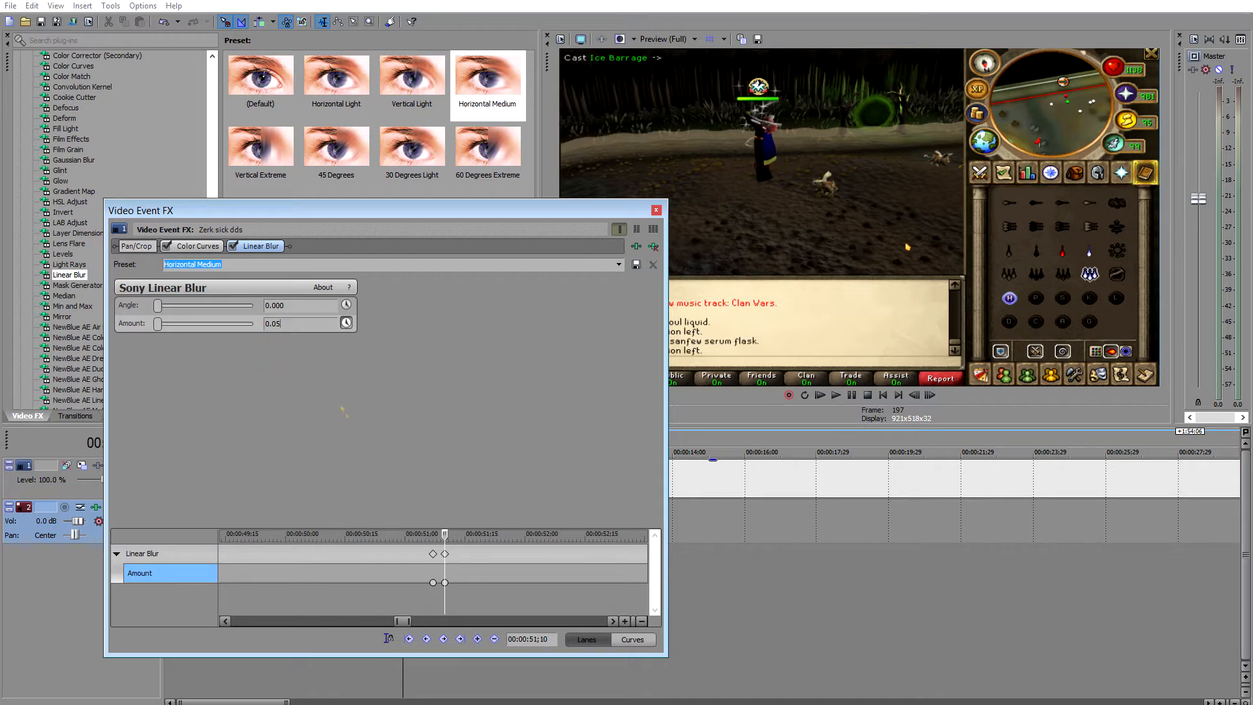
left_click(310, 312)
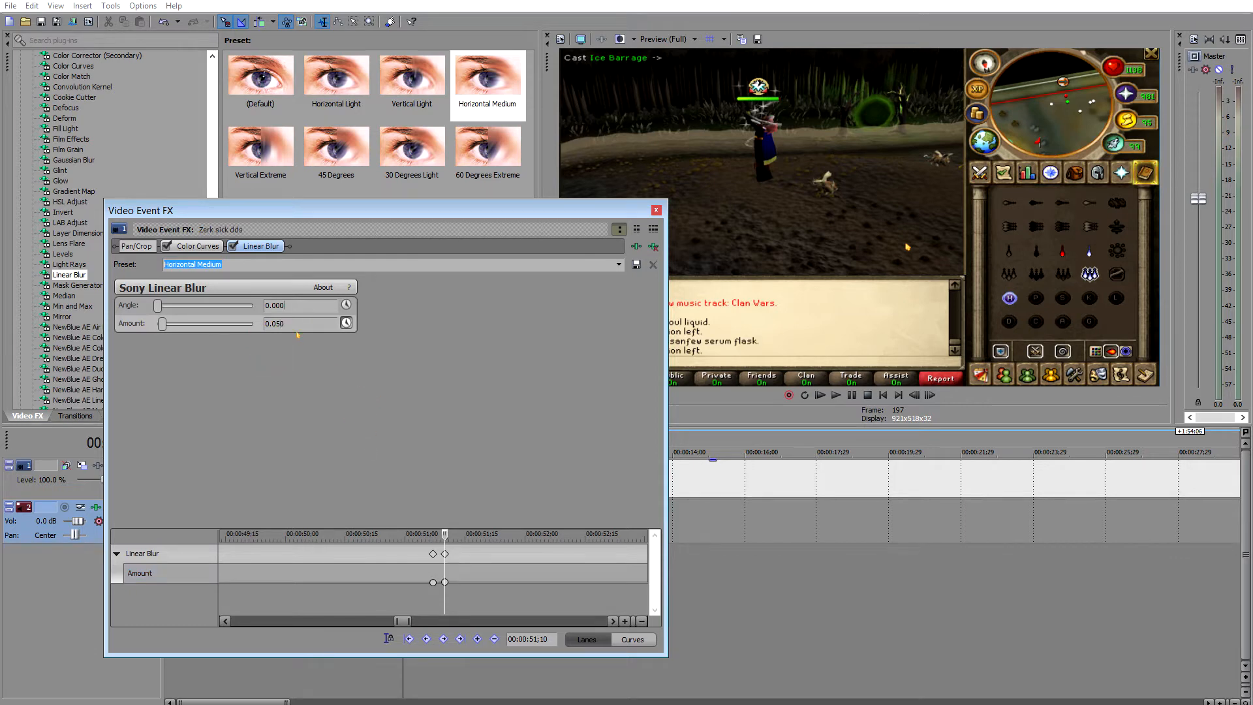
left_click(302, 330)
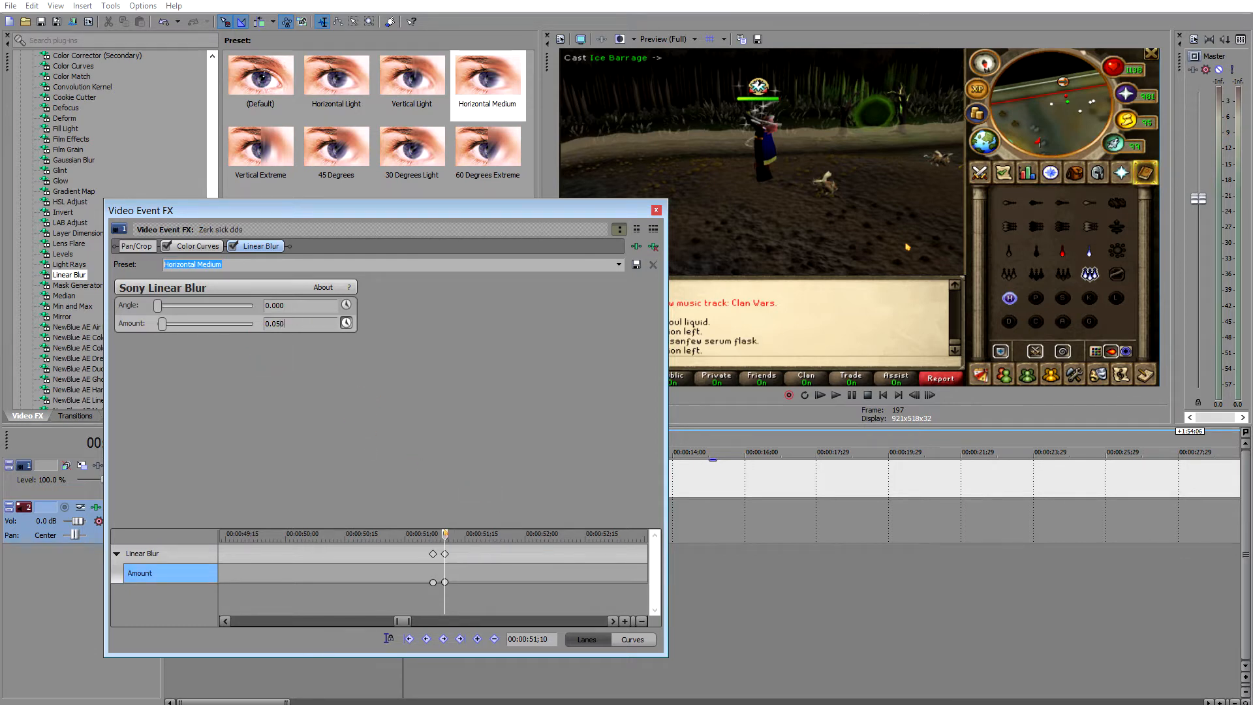
Add an amount keyframe at 00:00:51;13 and set the blur amount back to 0.000
left_click_drag(445, 533, 455, 533)
left_click(477, 639)
left_click_drag(162, 324, 157, 324)
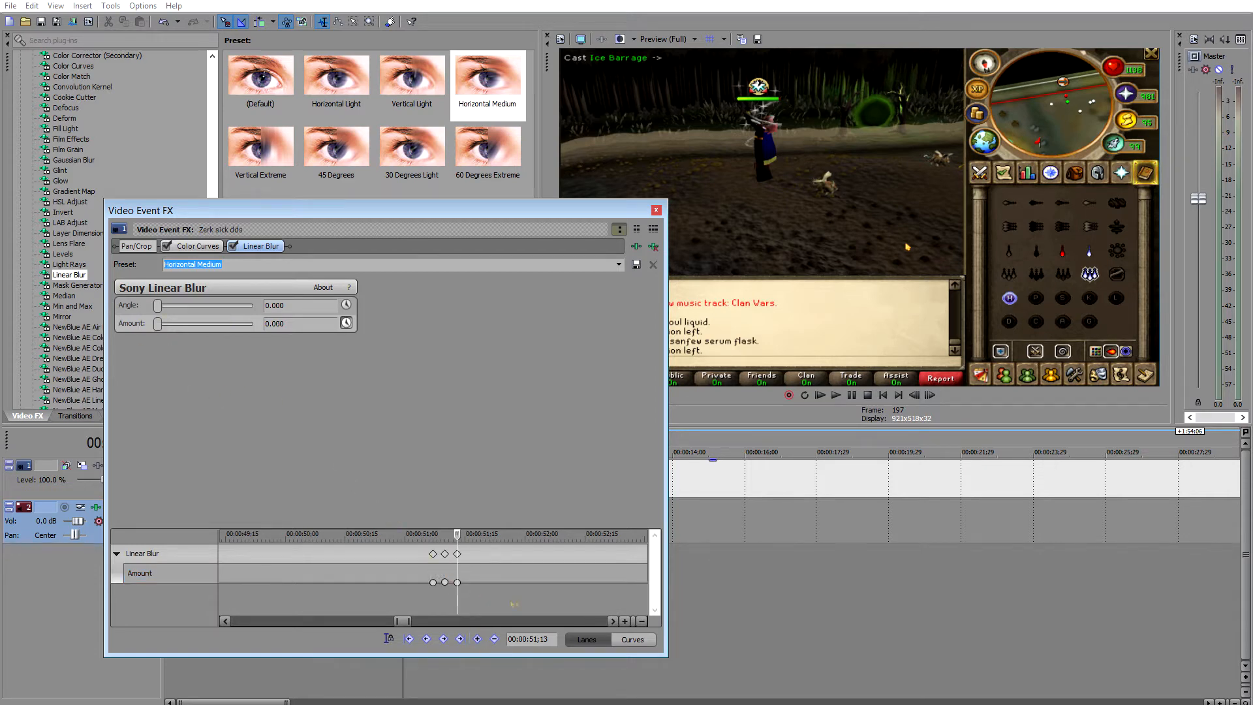
Add a zero-amount Linear Blur keyframe shortly before 00:00:53;15 and place the effect cursor at 00:00:53;15
left_click_drag(464, 538, 602, 535)
left_click(641, 621)
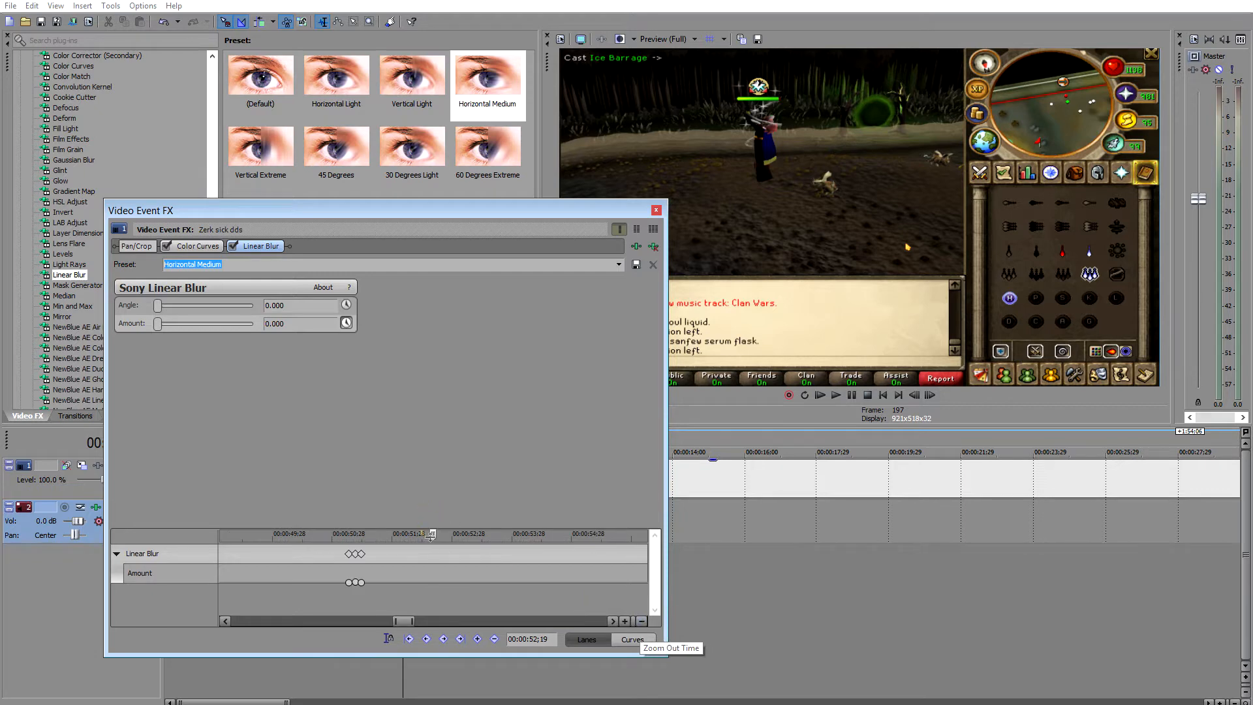
left_click_drag(434, 535, 486, 537)
left_click(478, 639)
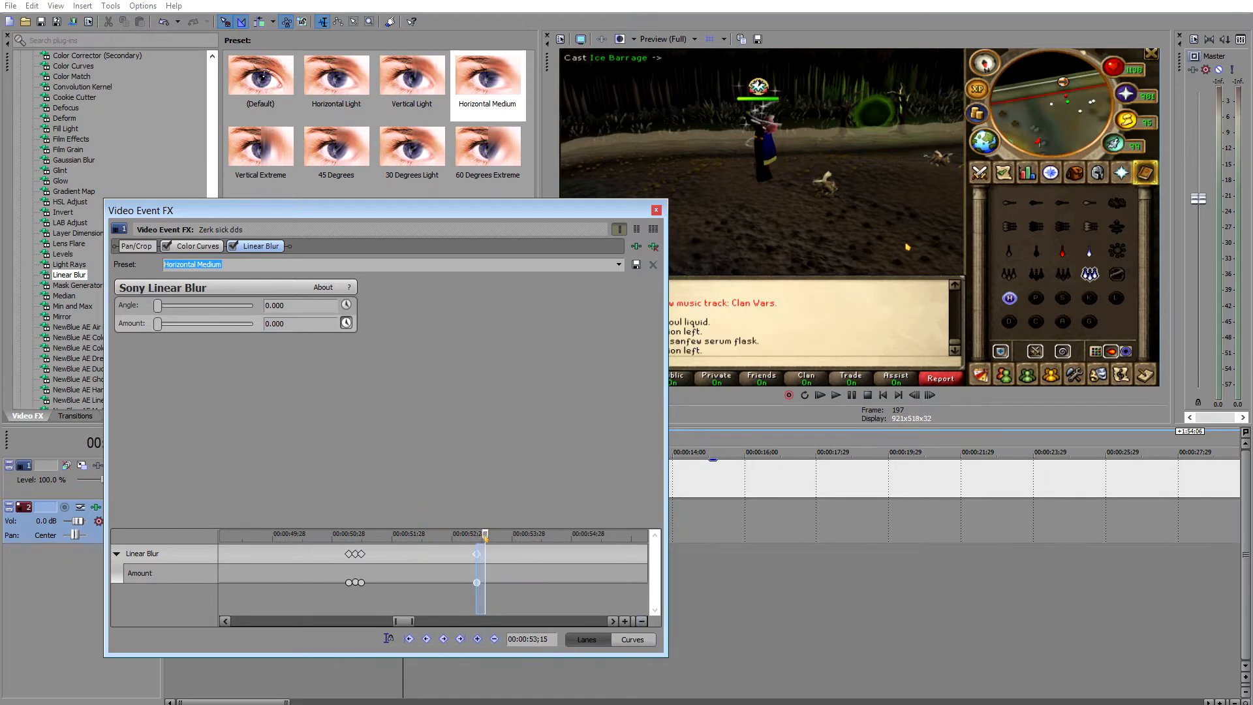
Set a 0.05 blur amount keyframe at 00:00:53;14 and add an ending keyframe with 0.000 at 00:00:53;19
left_click(283, 324)
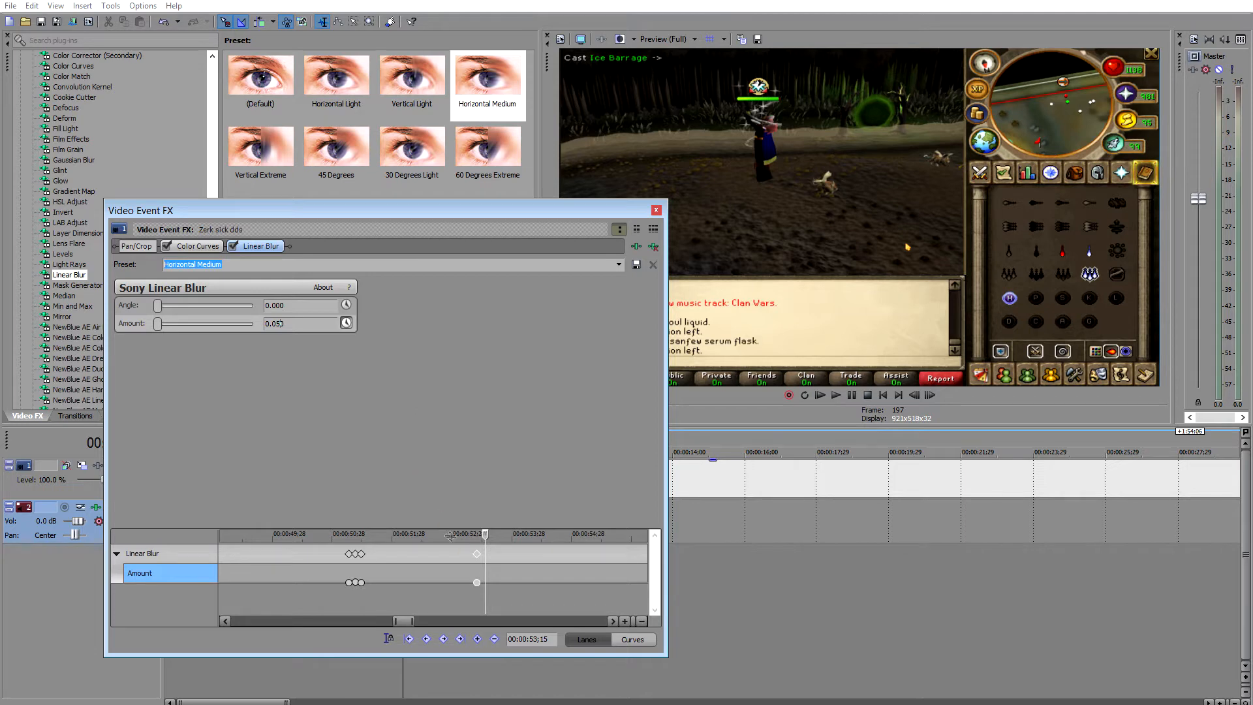
left_click(483, 642)
left_click_drag(486, 535, 493, 535)
Check the amounts and times of the last three blur keyframes around 00:00:53;14 and close the event effects window
mouse_move(486, 583)
left_click_drag(485, 582, 487, 583)
left_click_drag(486, 583, 494, 582)
left_click(484, 583)
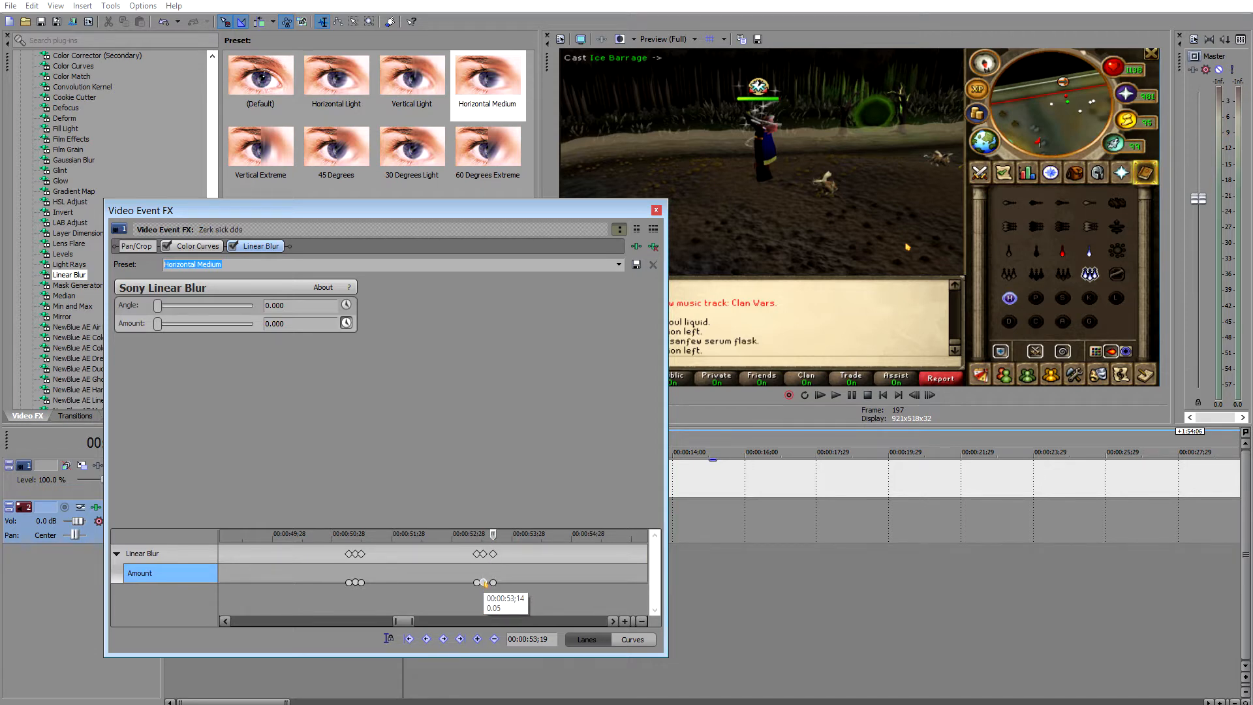
left_click_drag(485, 582, 483, 582)
right_click(483, 581)
left_click(481, 583)
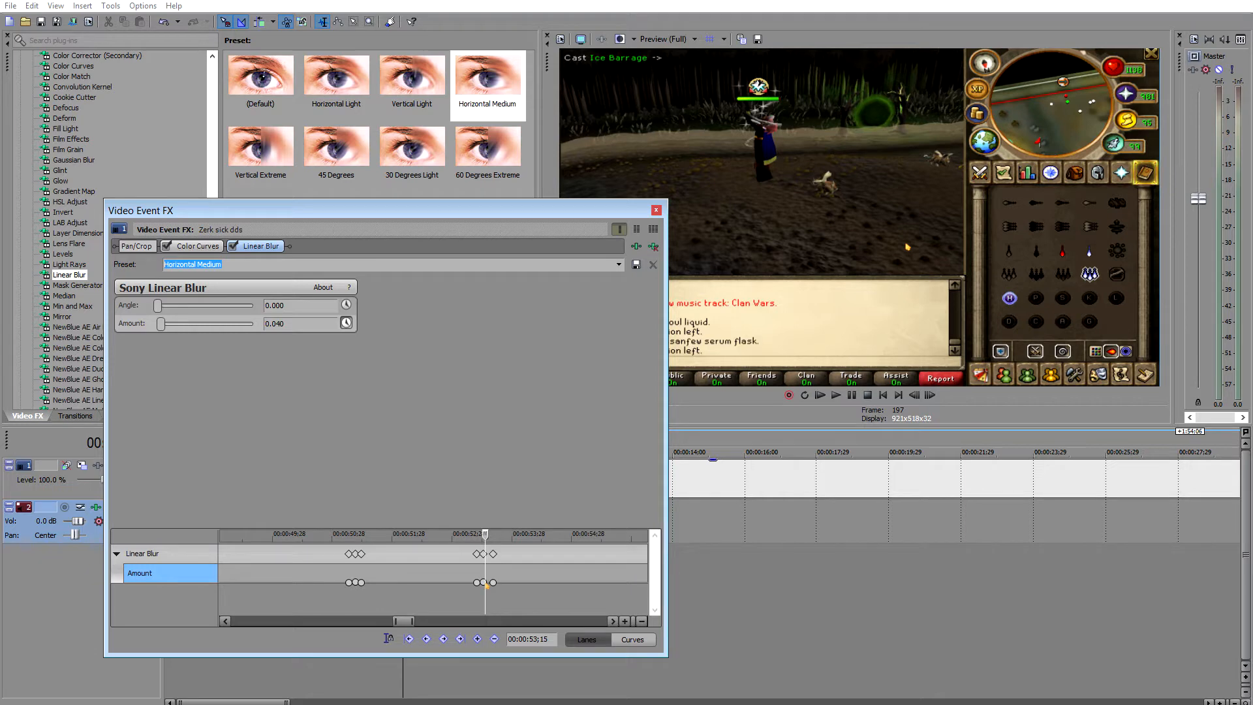
left_click(493, 582)
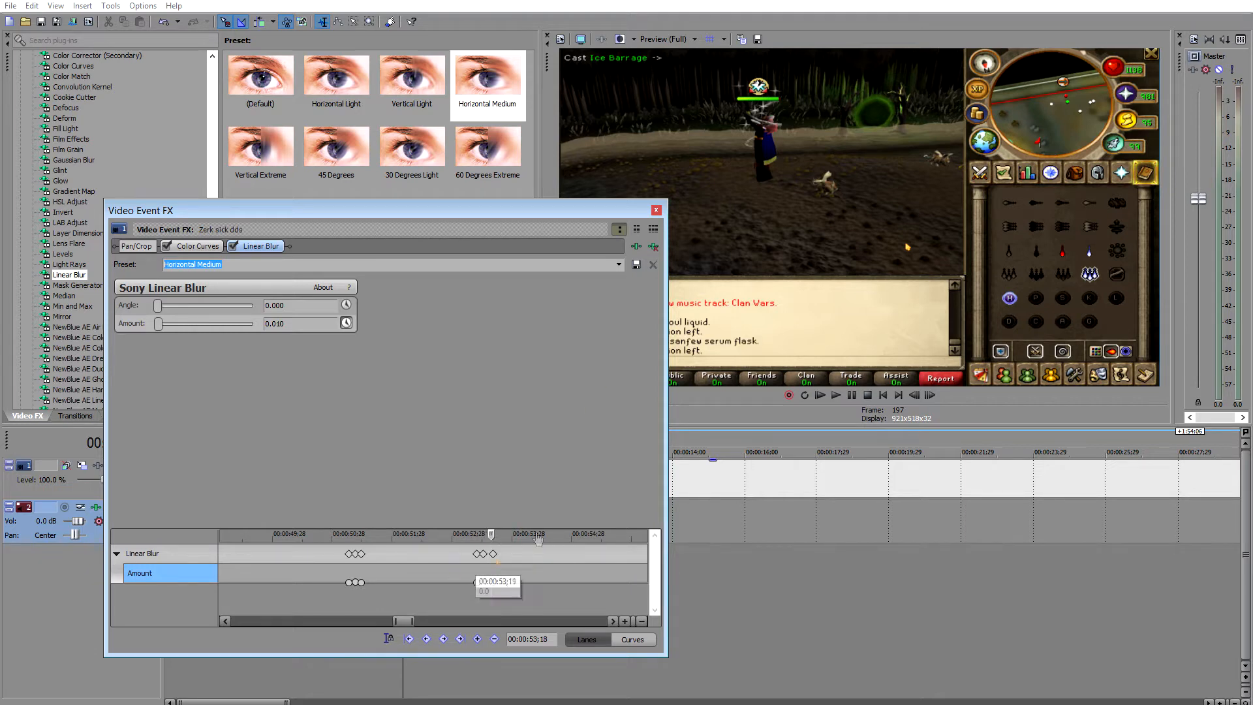
left_click(657, 210)
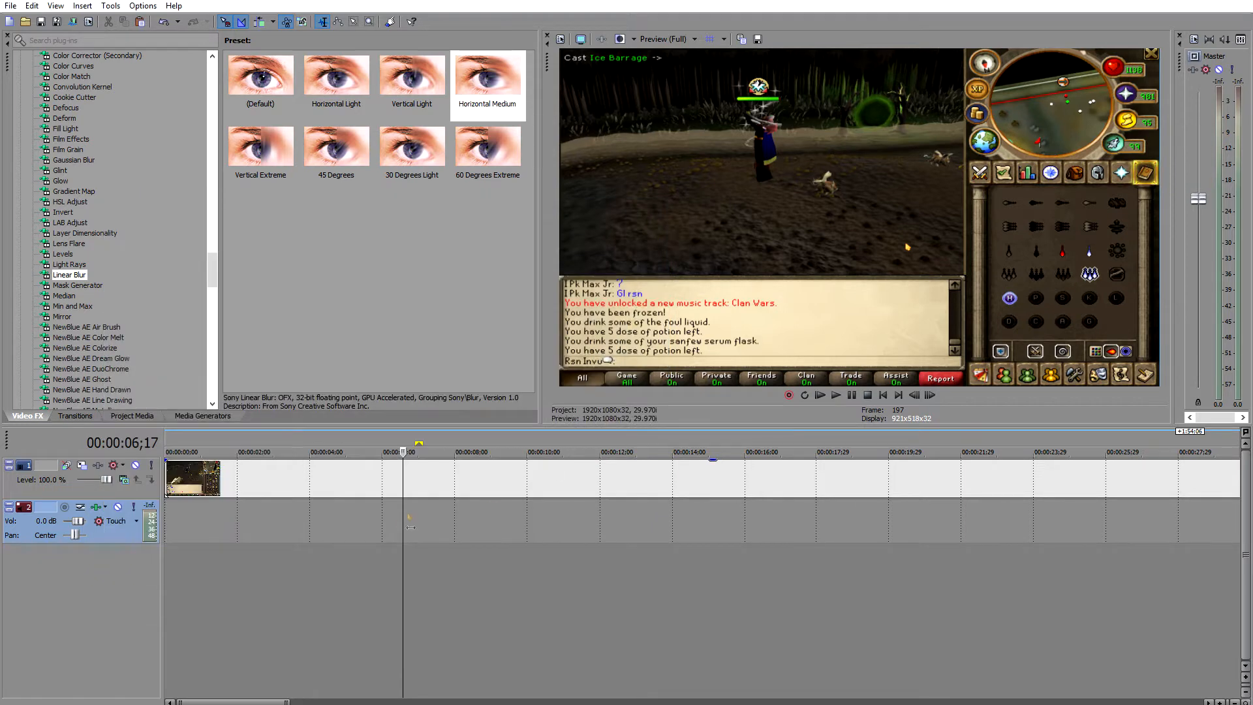
Split the gameplay clip at 00:00:48;12 and delete the part before the split
scroll(510, 538, "down", 6)
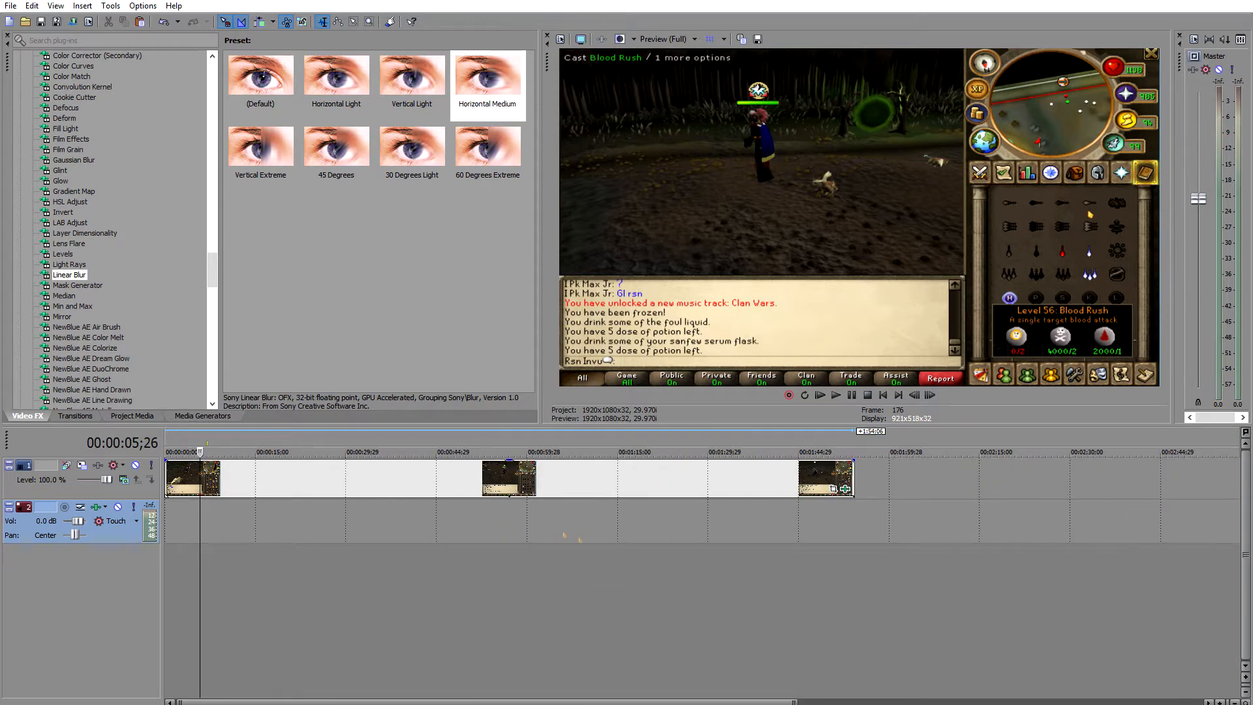
left_click(496, 546)
scroll(567, 540, "up", 1)
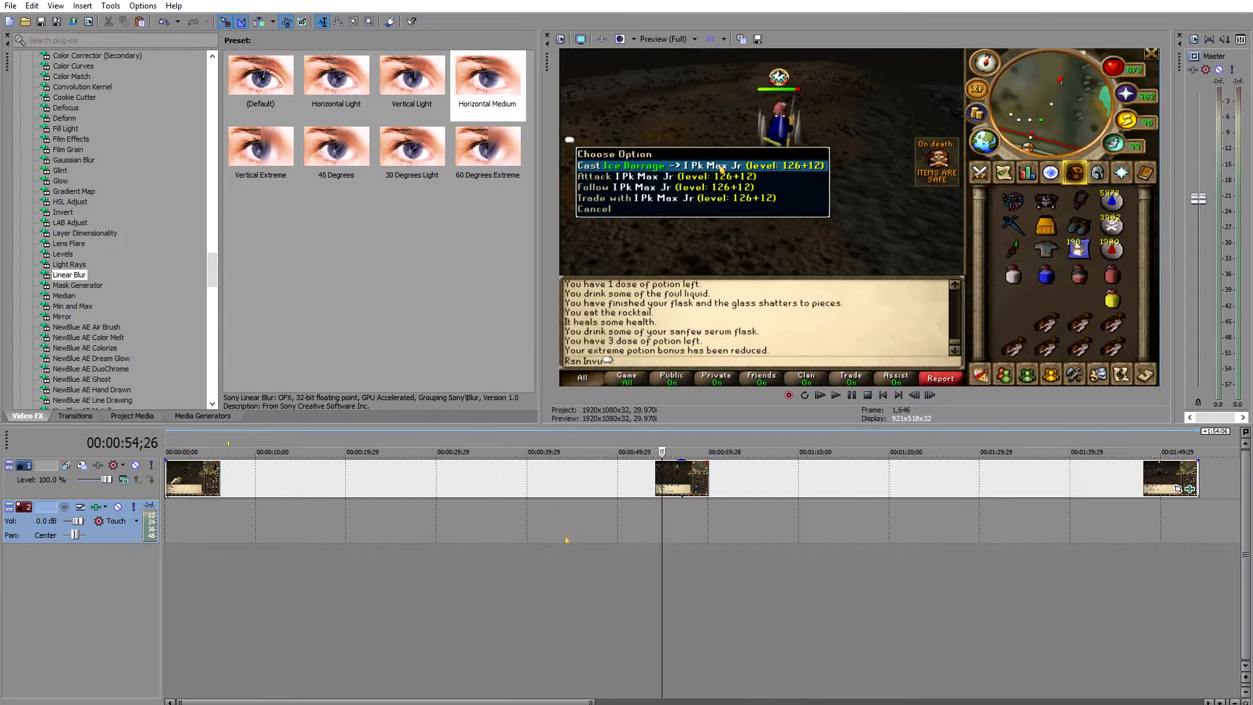
left_click(603, 532)
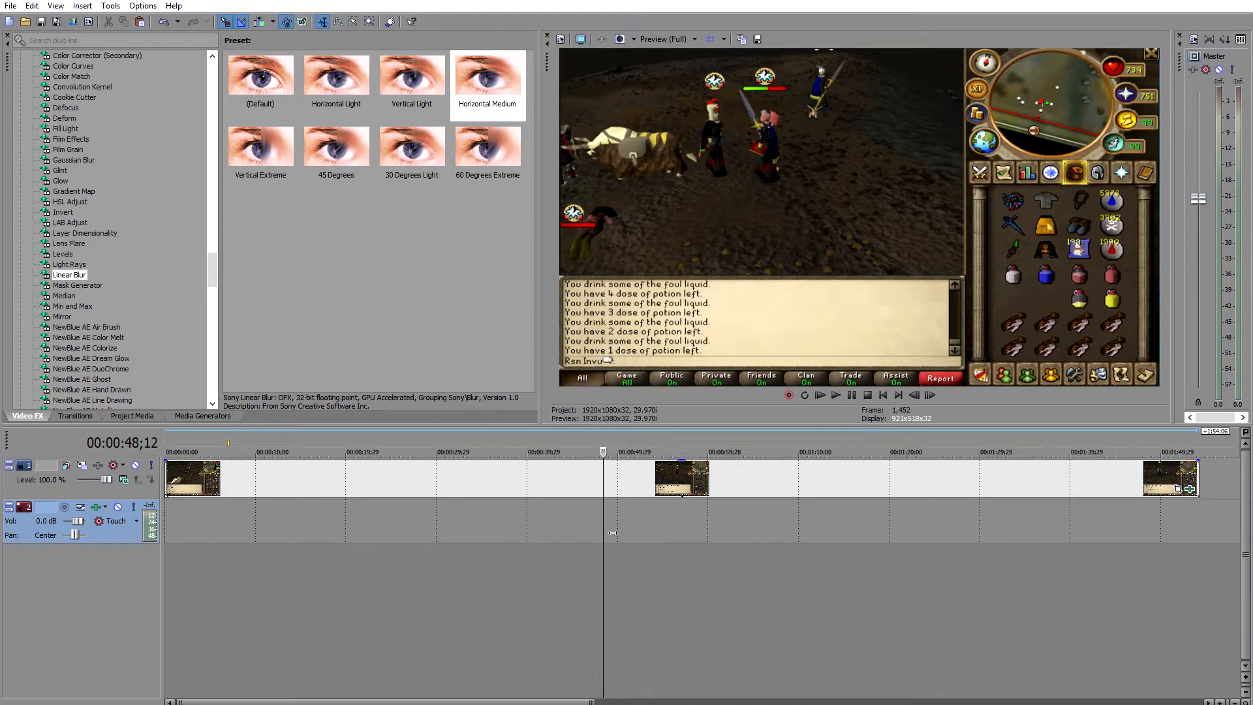
key("s")
left_click(553, 485)
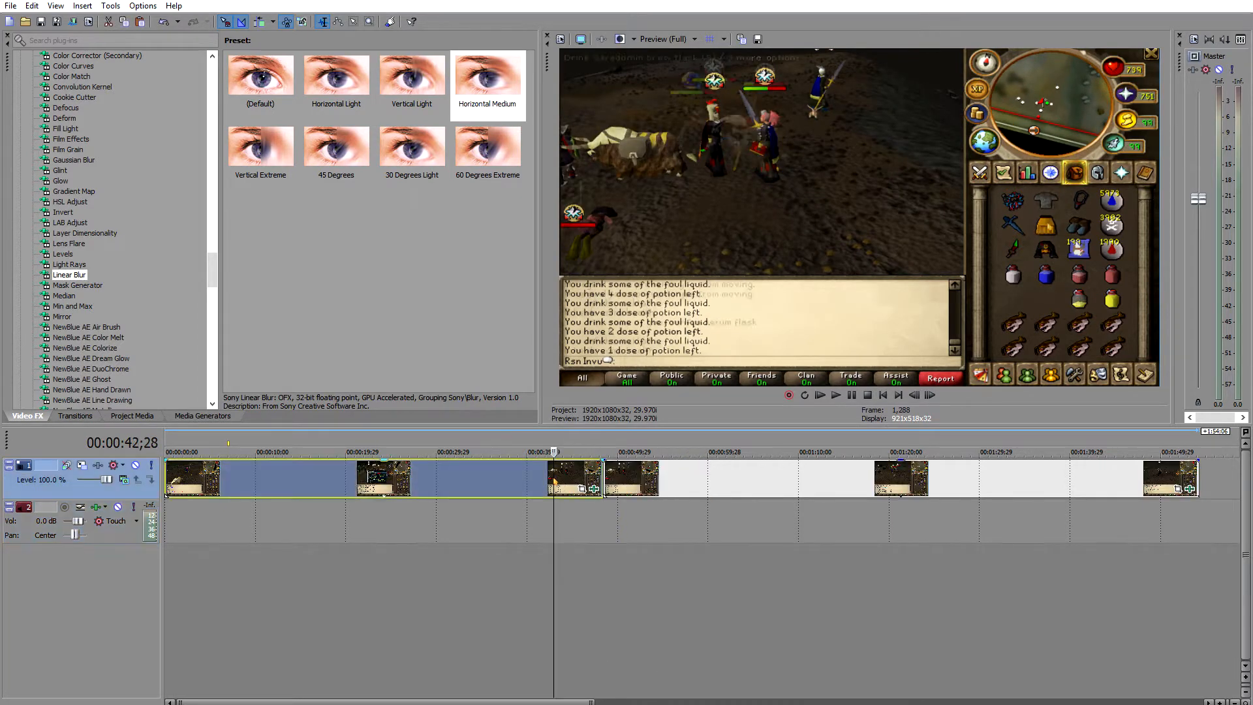
key("Delete")
Move the remaining gameplay clip to the start of the timeline at 00:00:00;00
left_click(608, 530)
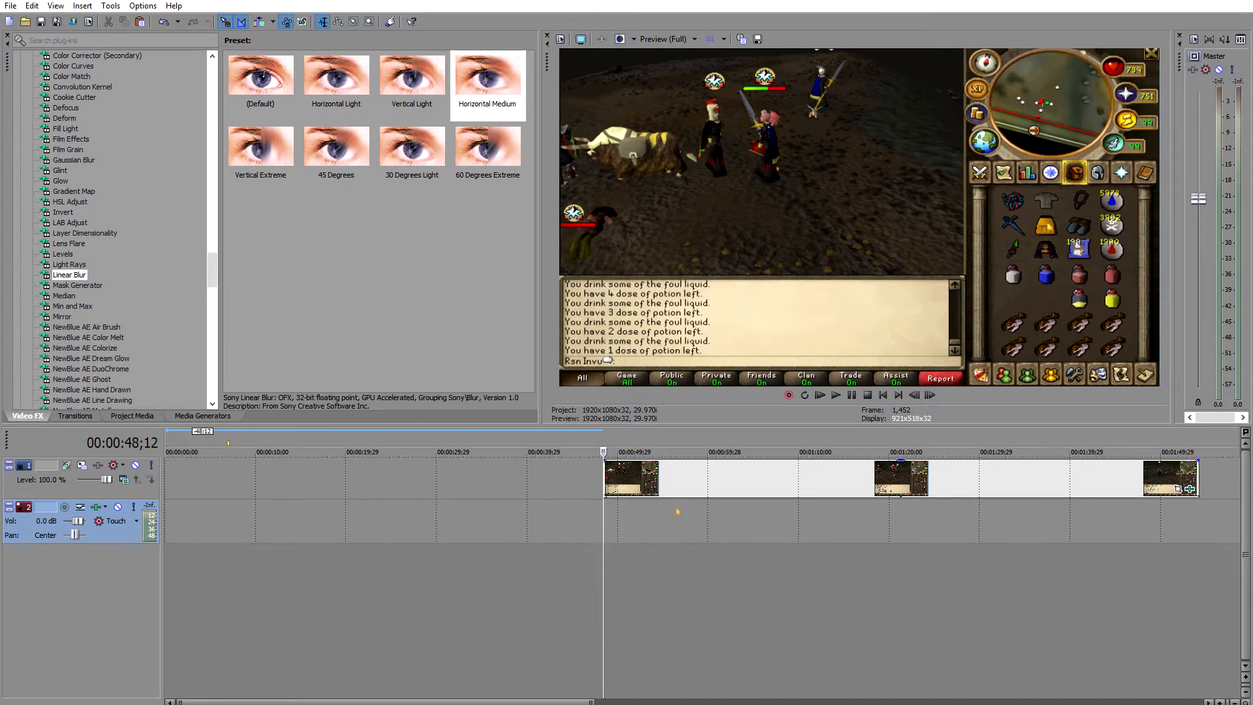
left_click(379, 527)
left_click(219, 527)
left_click_drag(672, 481, 176, 517)
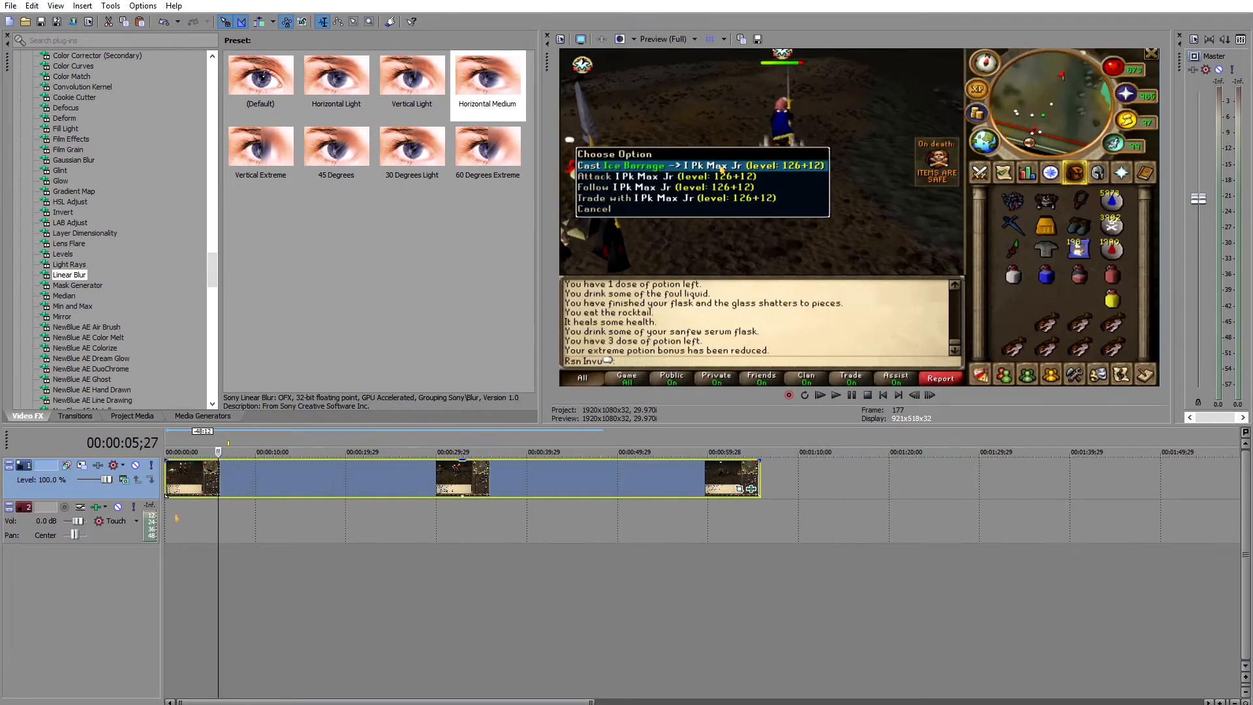
Play the trimmed clip from its start to review the blur effect on the footage
left_click(177, 519)
scroll(265, 583, "up", 2)
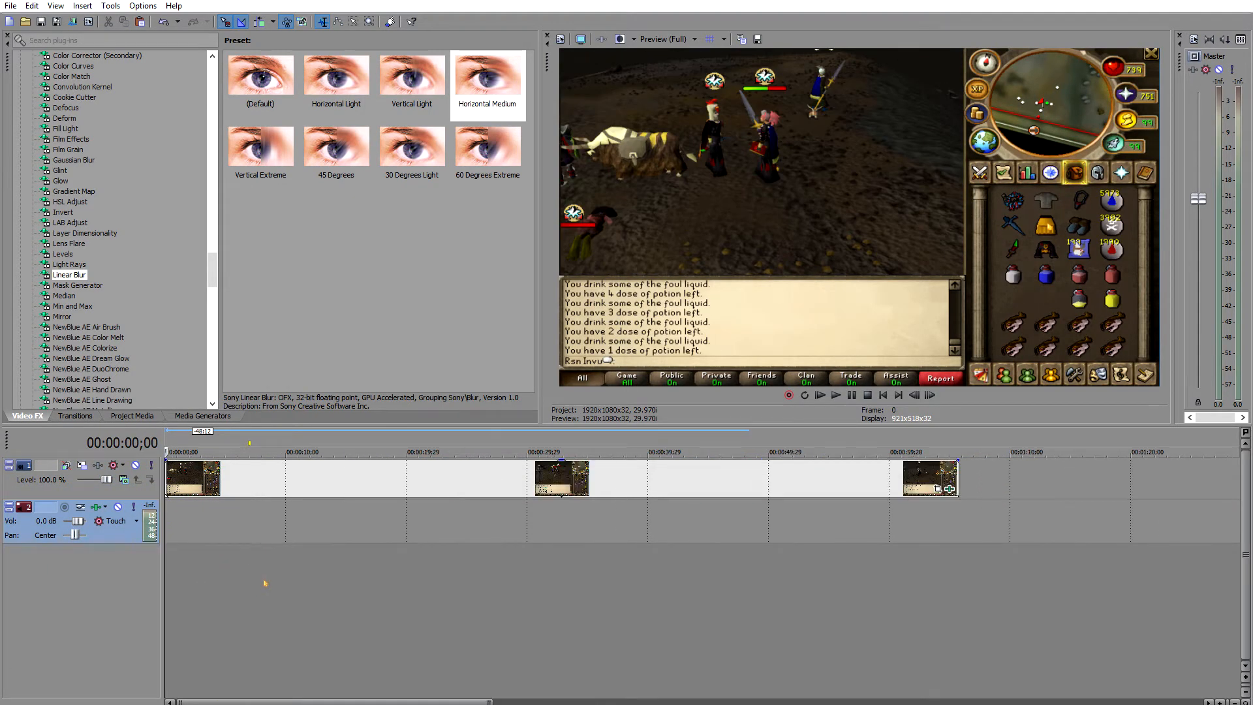
key("space")
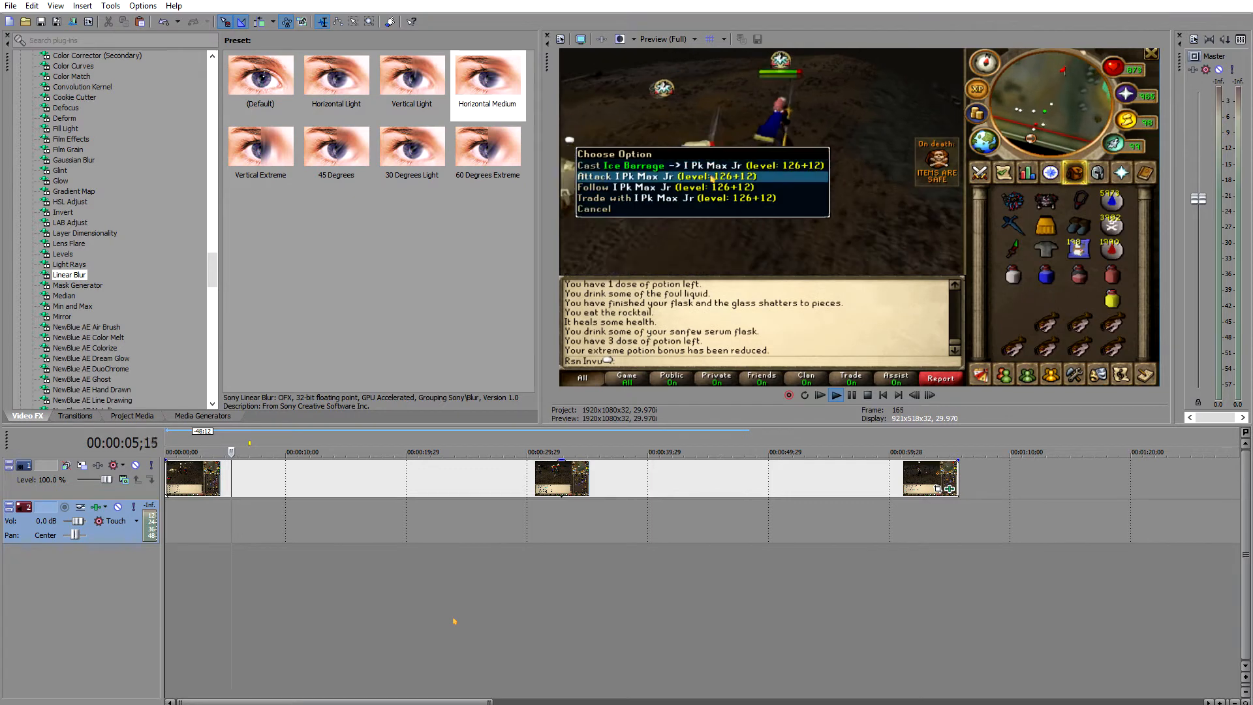
key("space")
left_click(203, 535)
scroll(203, 535, "up", 4)
key("space")
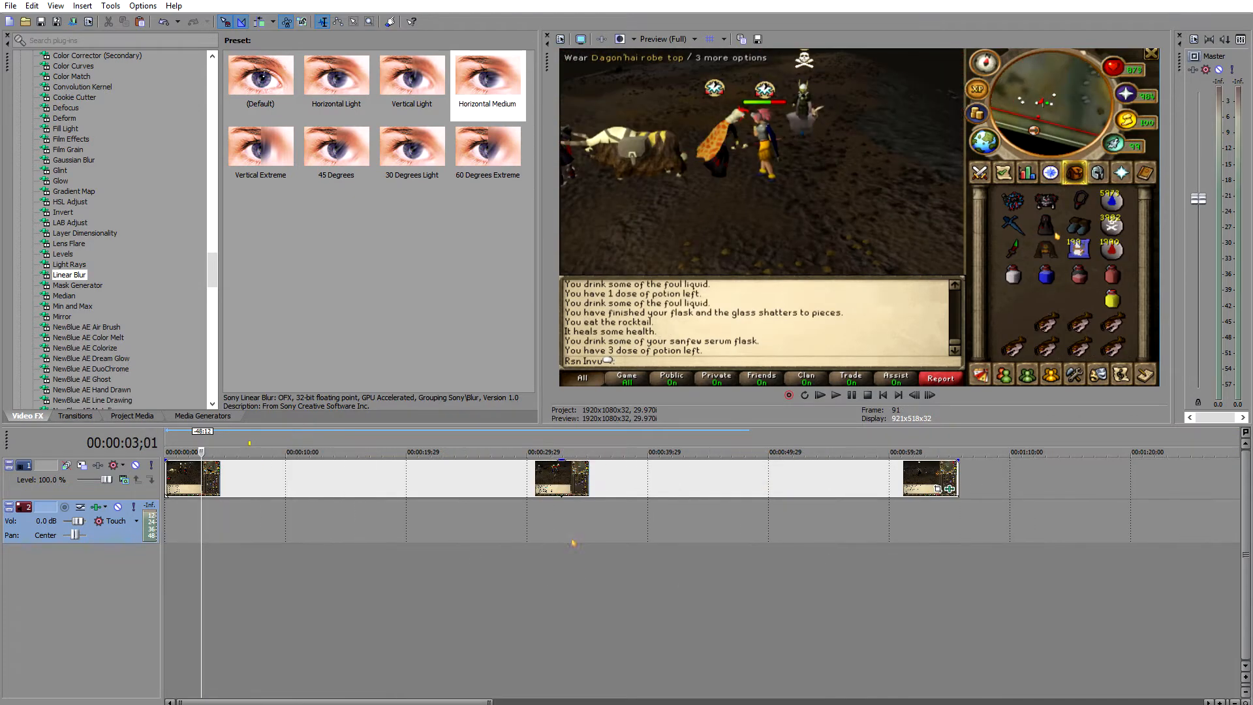
Jump through the middle and end of the trimmed clip and play the section near 00:00:55;19
left_click(573, 543)
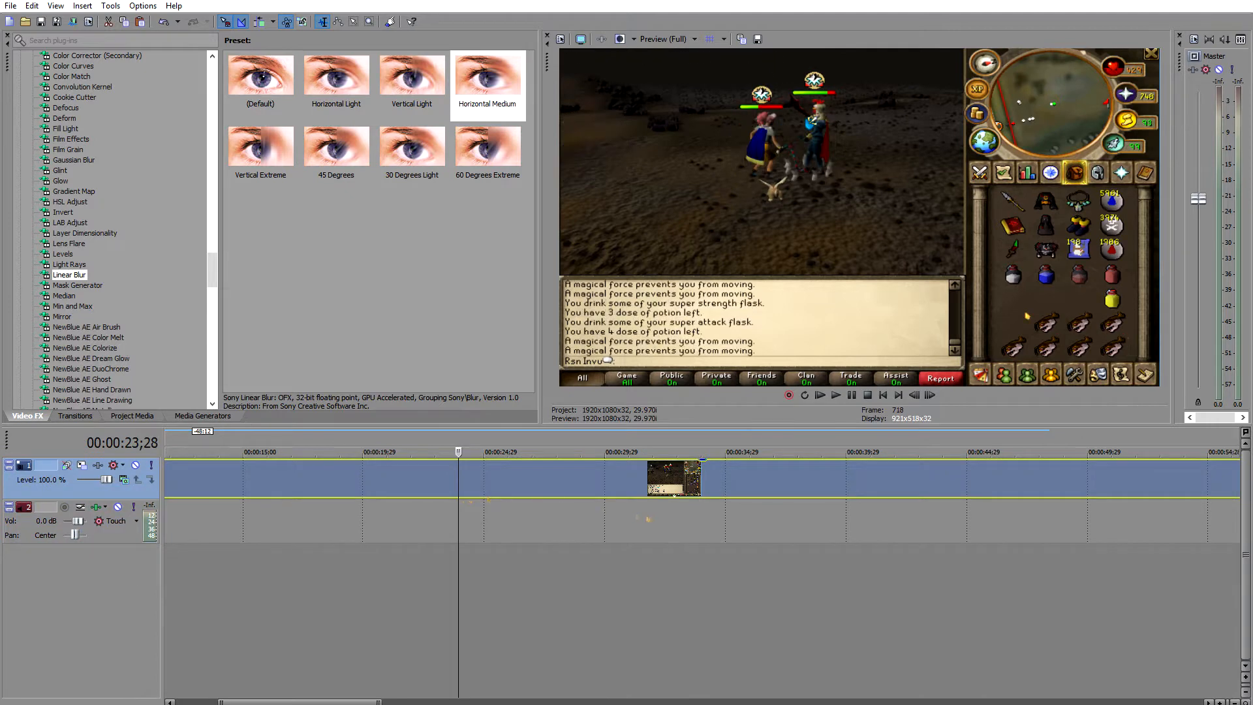
scroll(617, 534, "down", 3)
left_click(616, 534)
left_click(560, 528)
scroll(620, 534, "up", 4)
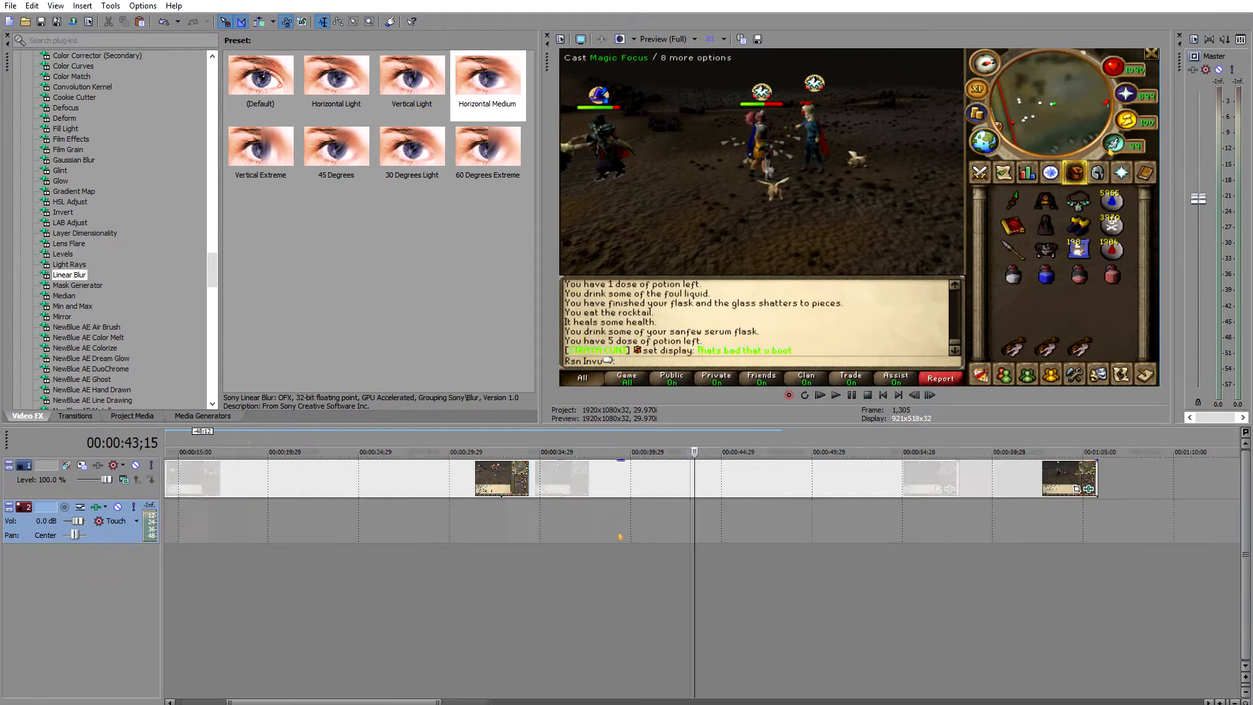
scroll(762, 539, "down", 4)
left_click(651, 532)
key("space")
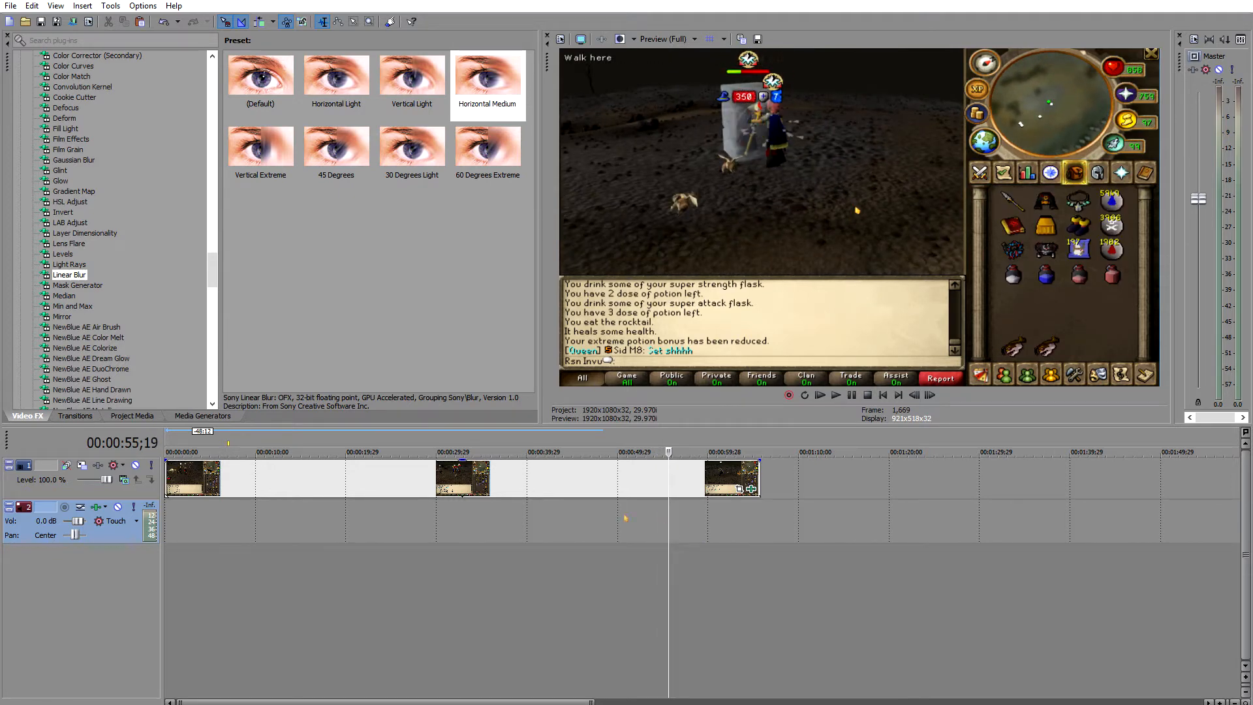
Duplicate the gameplay video track and delete the copy
left_click(114, 493)
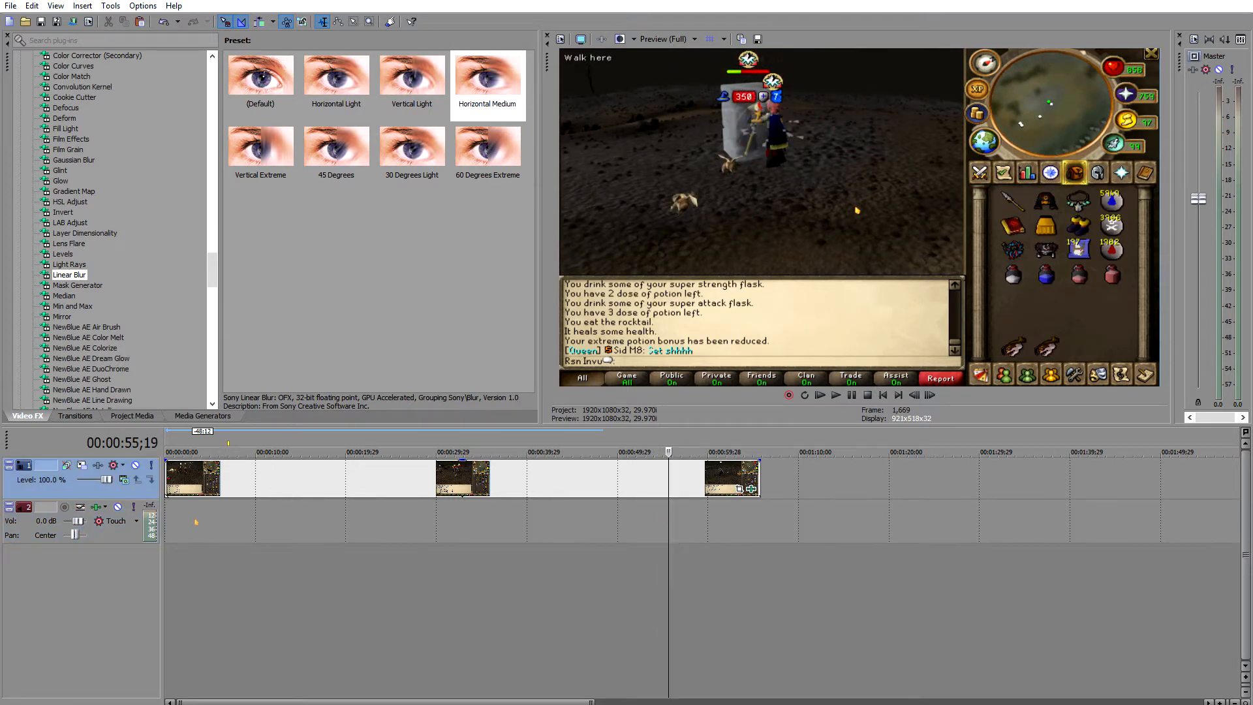
right_click(113, 494)
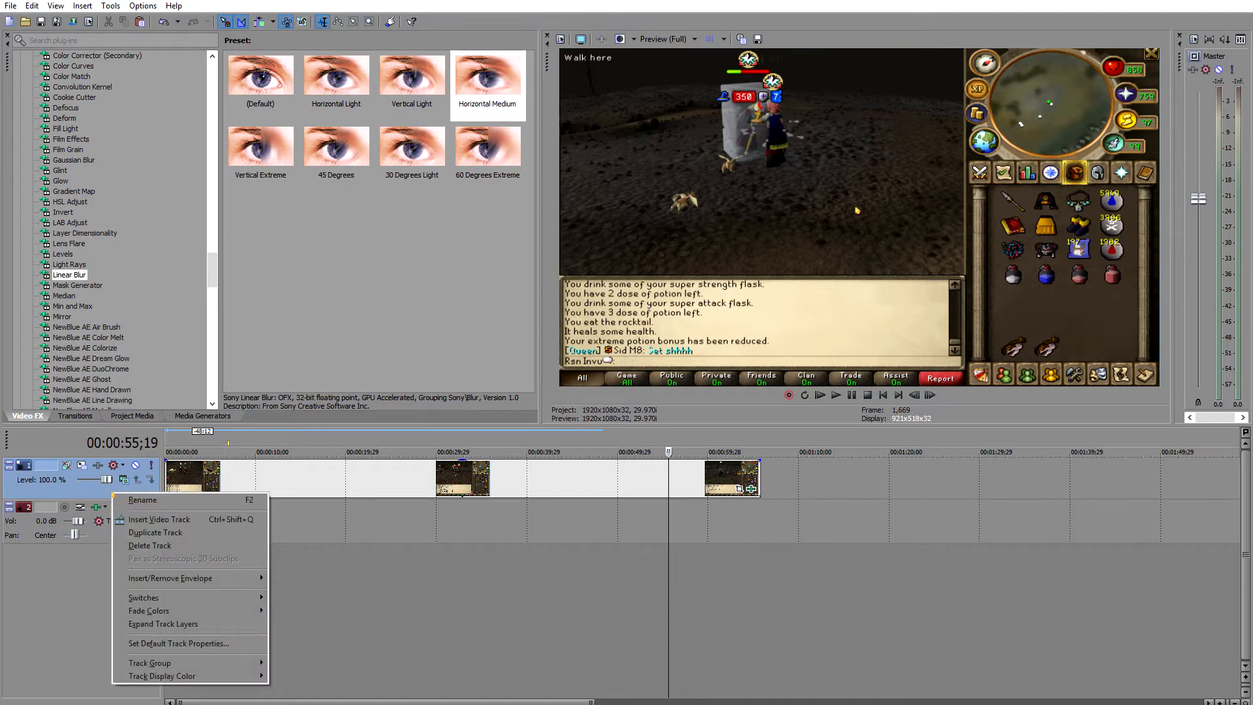
right_click(57, 490)
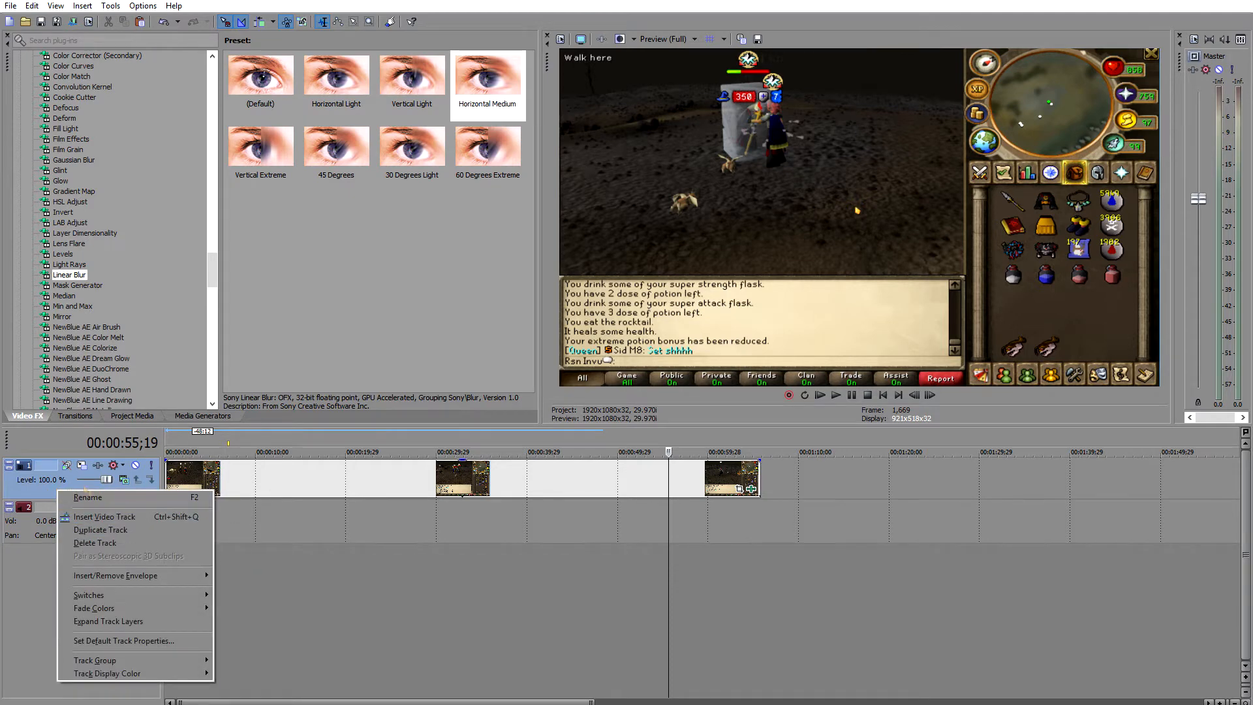
left_click(98, 530)
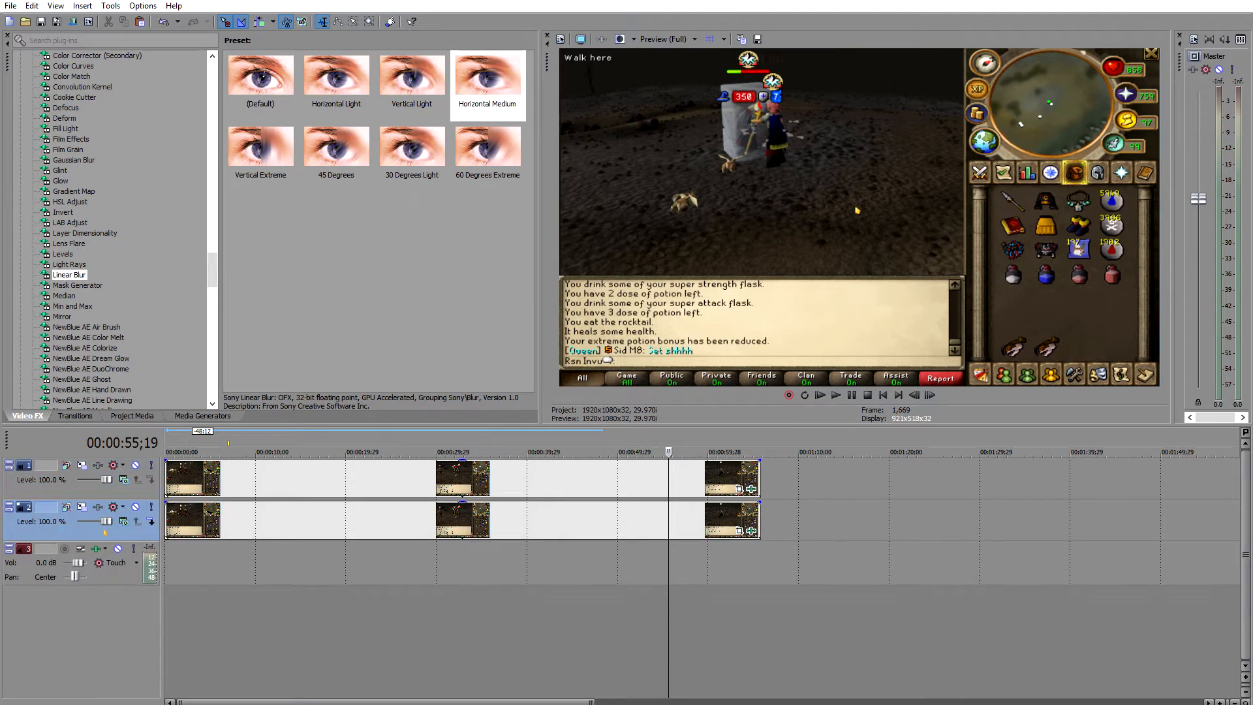
right_click(116, 537)
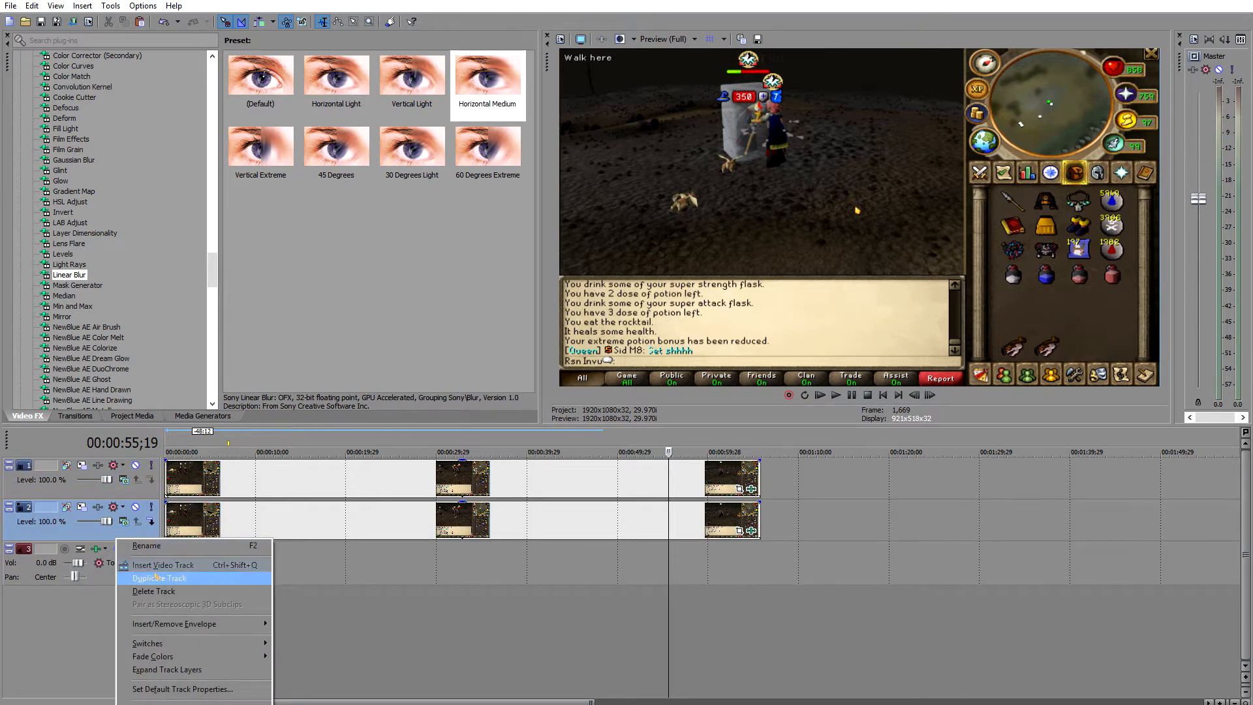
left_click(150, 590)
Copy the gameplay clip and insert a new empty video track above it
right_click(249, 485)
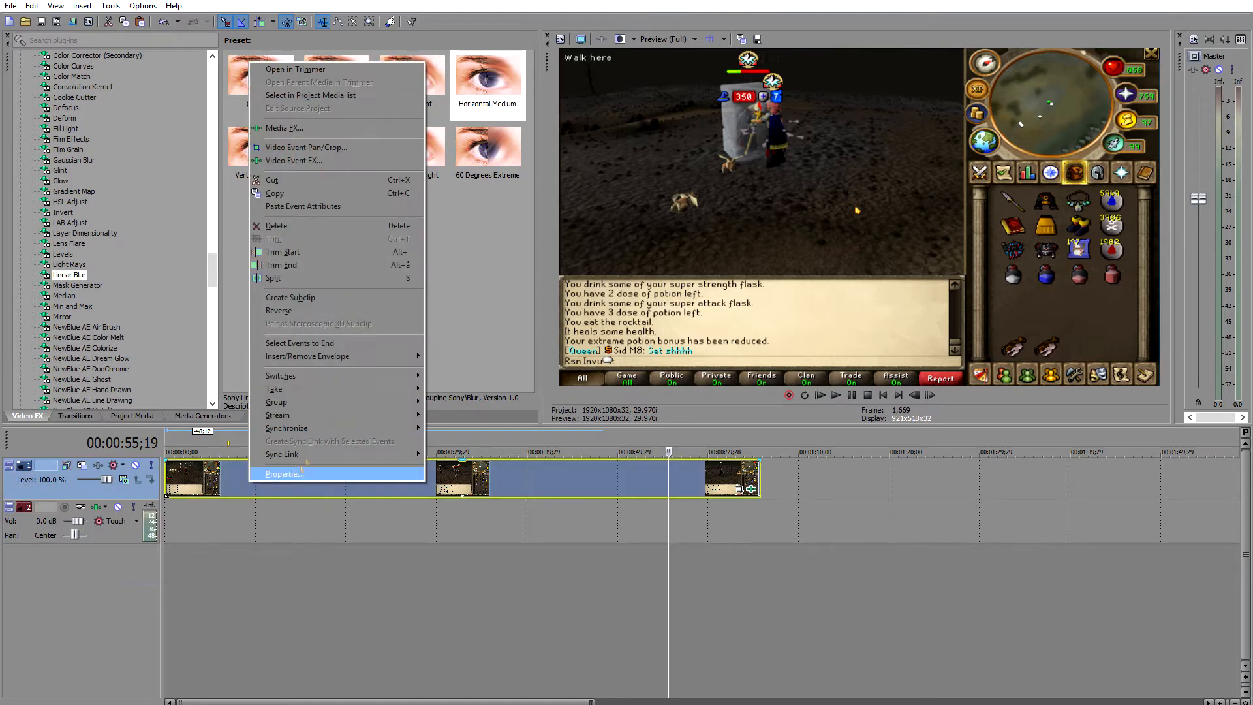
left_click(301, 194)
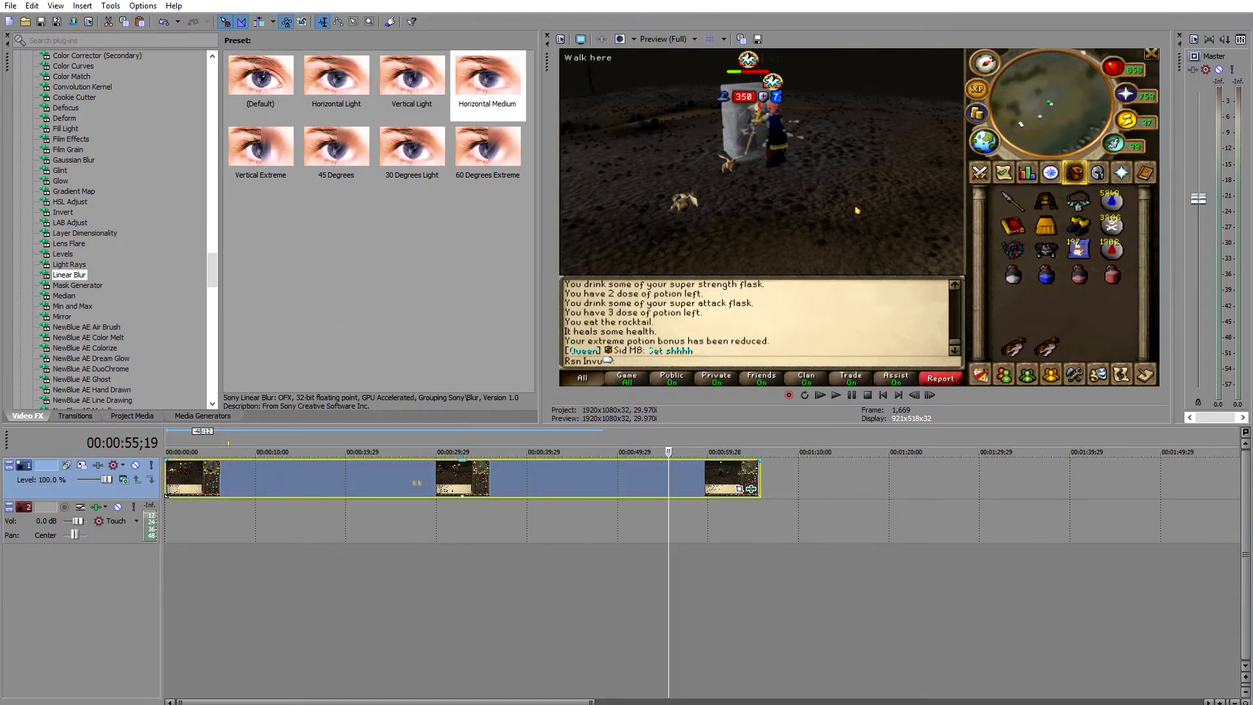
right_click(118, 592)
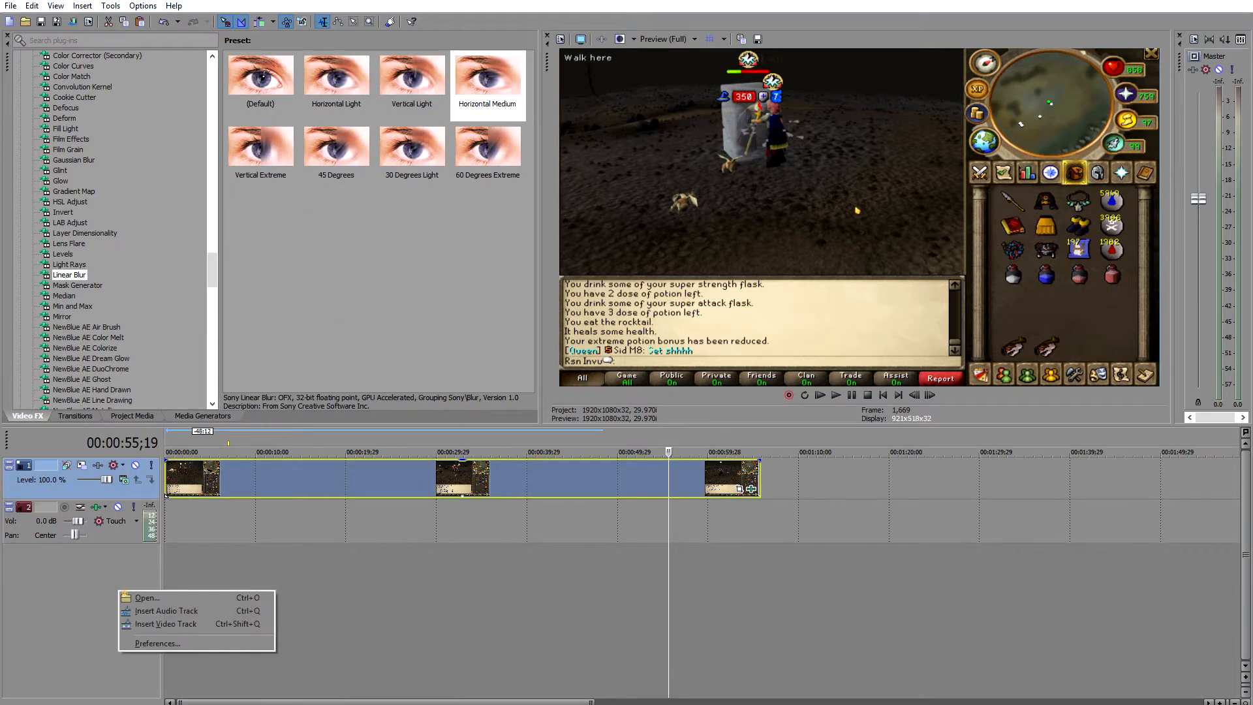
right_click(95, 558)
right_click(59, 569)
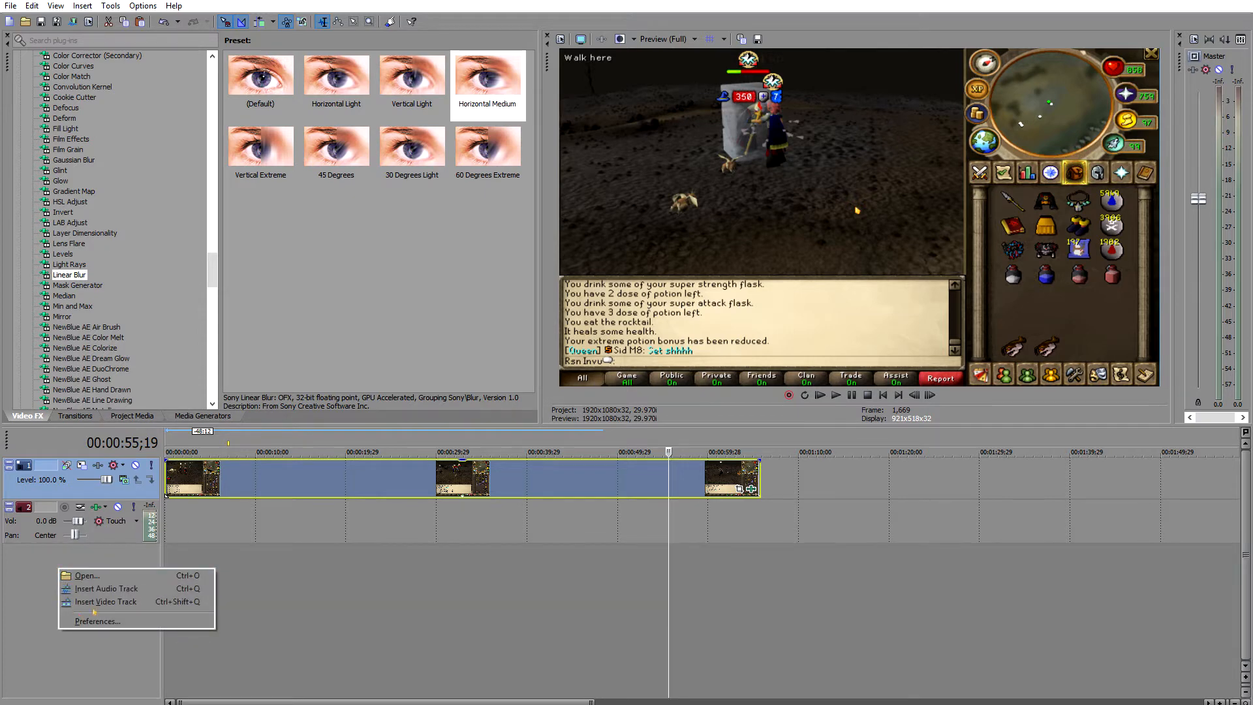
right_click(74, 560)
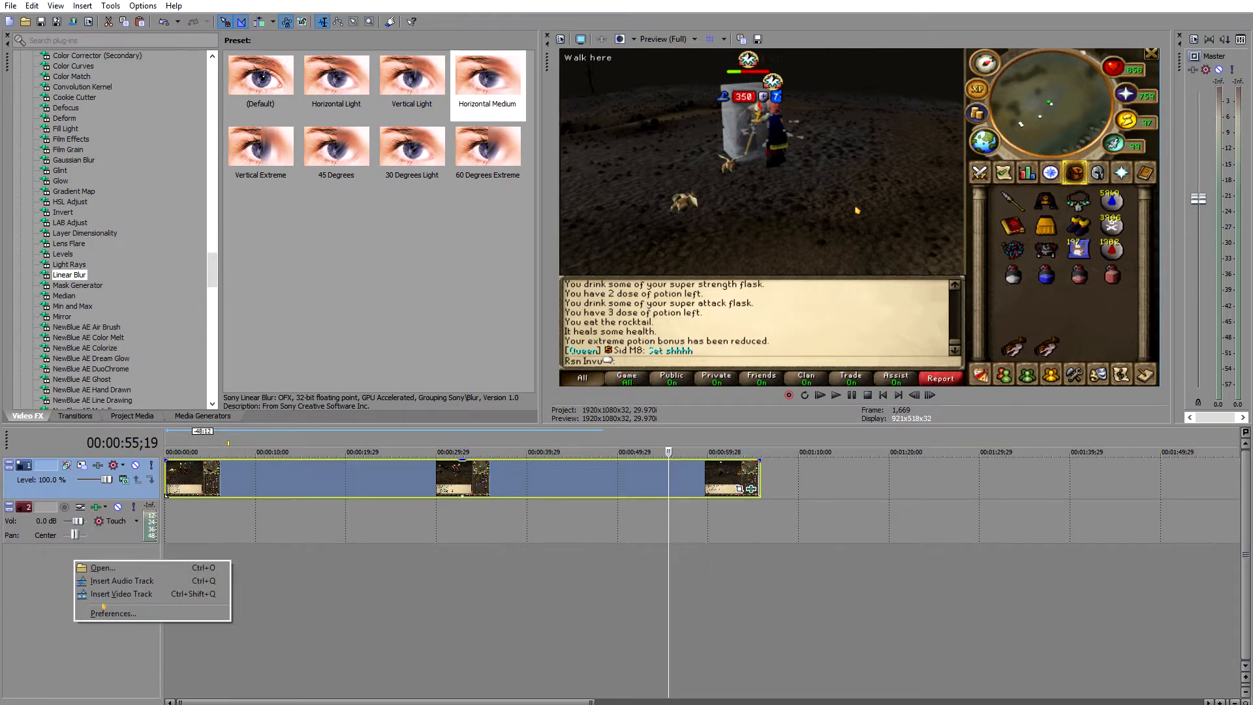
left_click(104, 593)
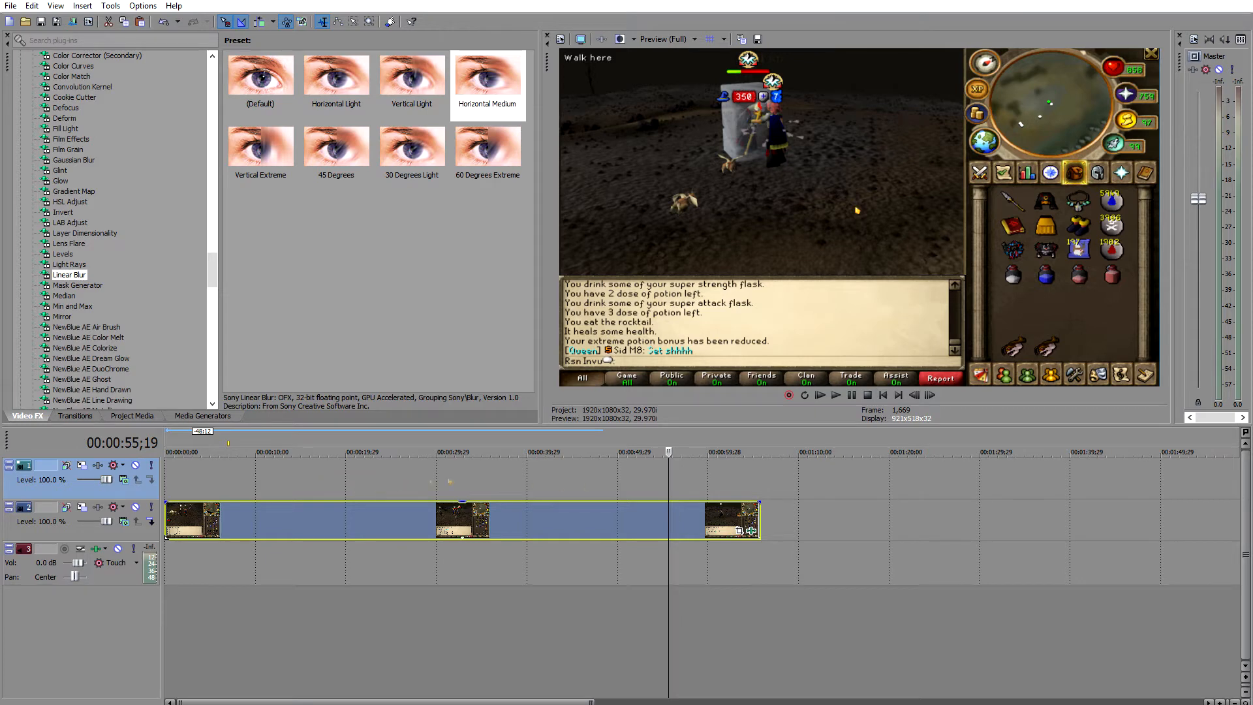
Paste the copied clip onto the new upper track and align it exactly with the original clip below
right_click(631, 483)
left_click(655, 484)
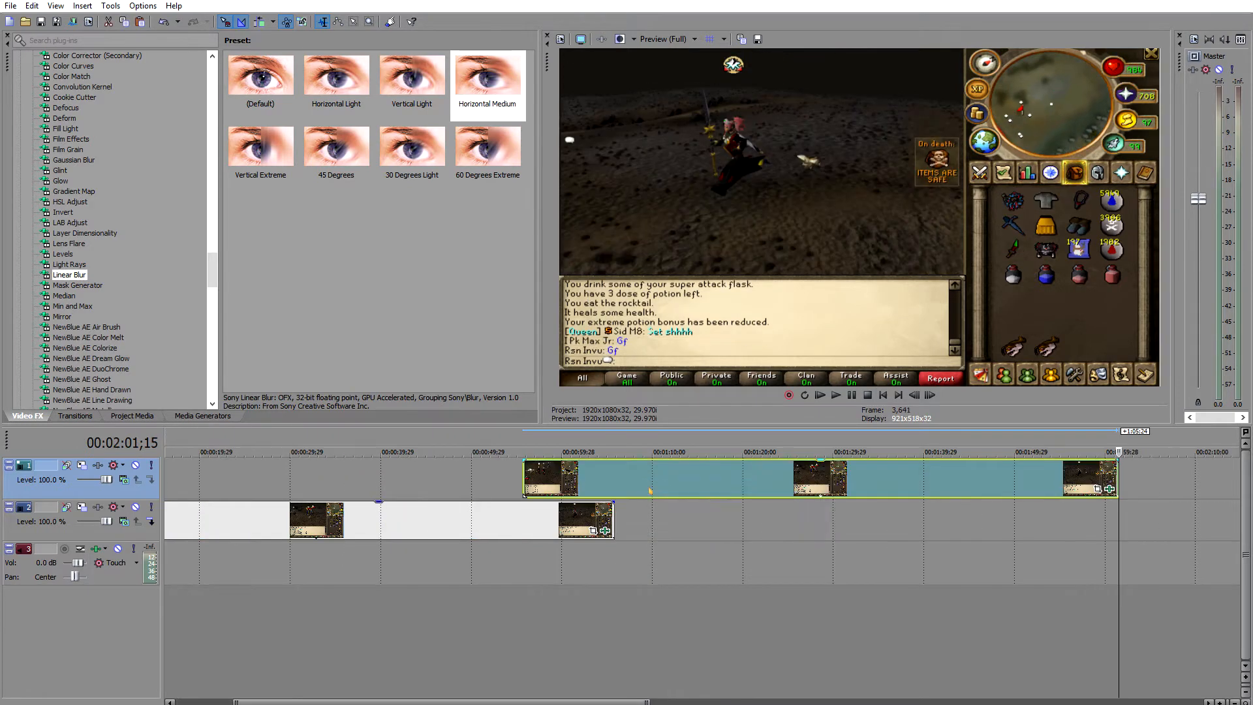
left_click_drag(413, 464, 198, 476)
left_click_drag(454, 477, 427, 481)
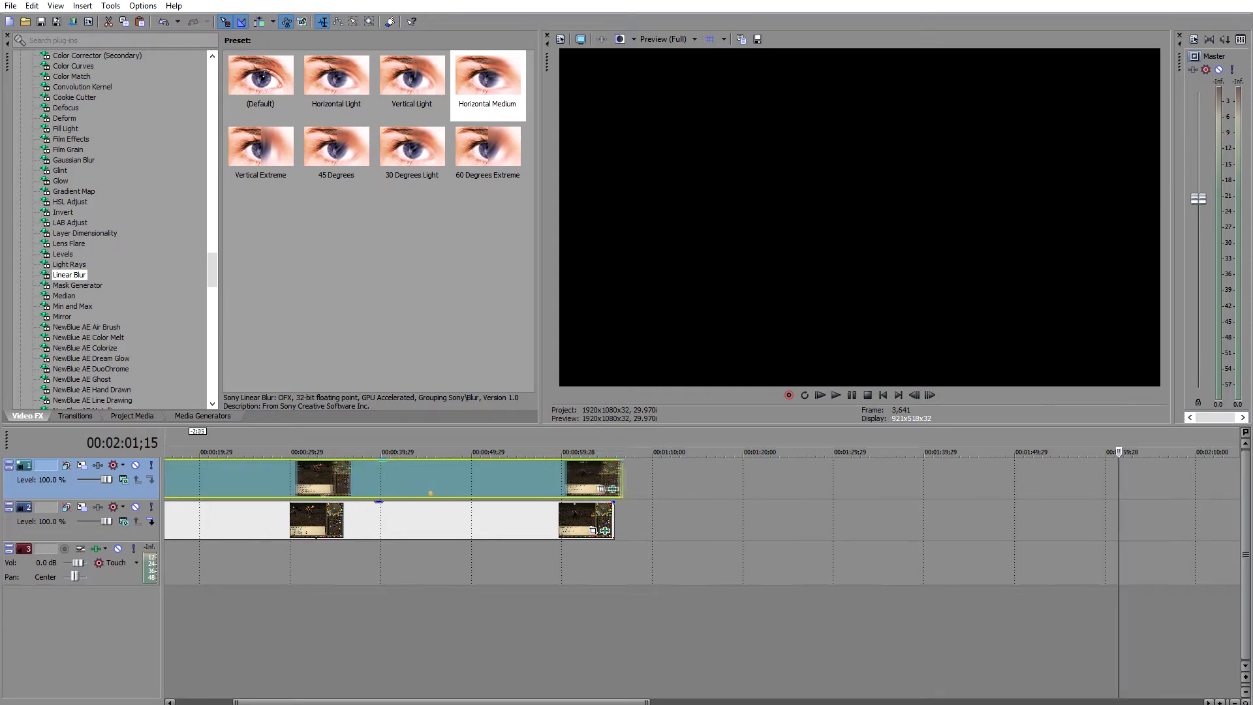
left_click(474, 486)
left_click(560, 487)
left_click(519, 506)
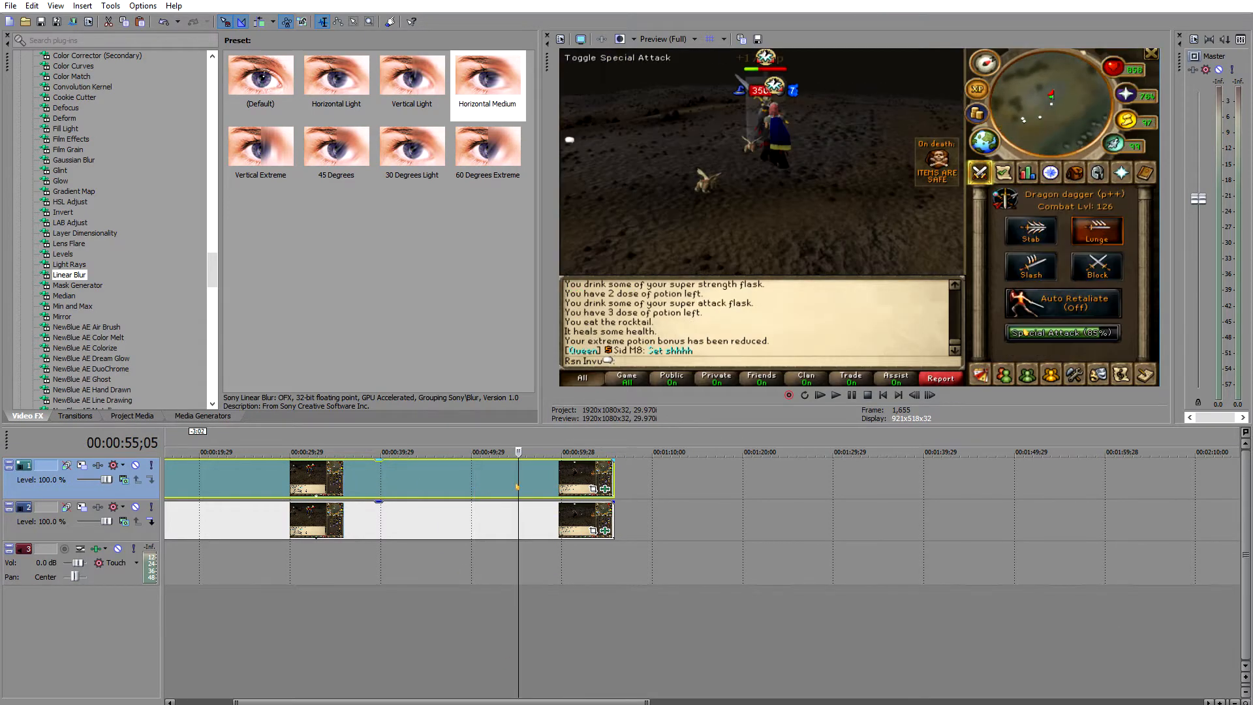
Split the upper track's clip at 00:00:55;29 and delete the part before the split
scroll(642, 598, "up", 2)
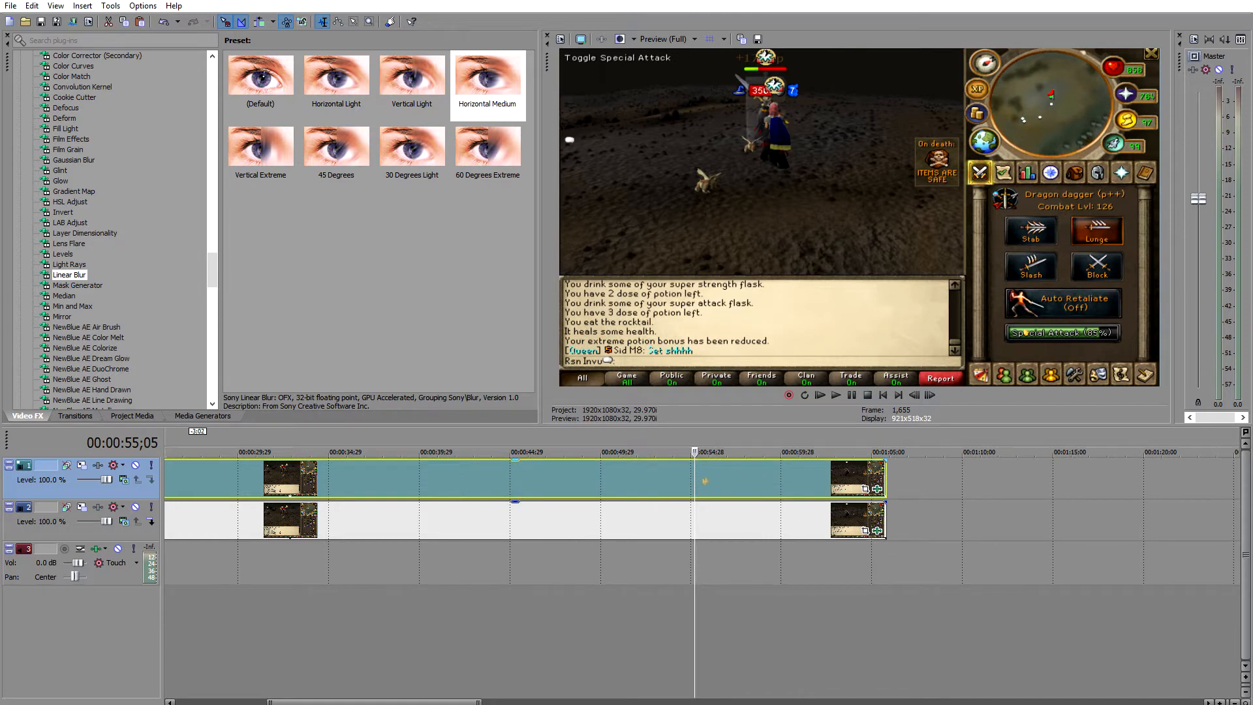
left_click(702, 490)
key("Left")
key("Right")
key("Right")
key("Right")
key("Right")
key("Right")
key("Right")
key("Right")
key("Right")
key("Right")
key("Right")
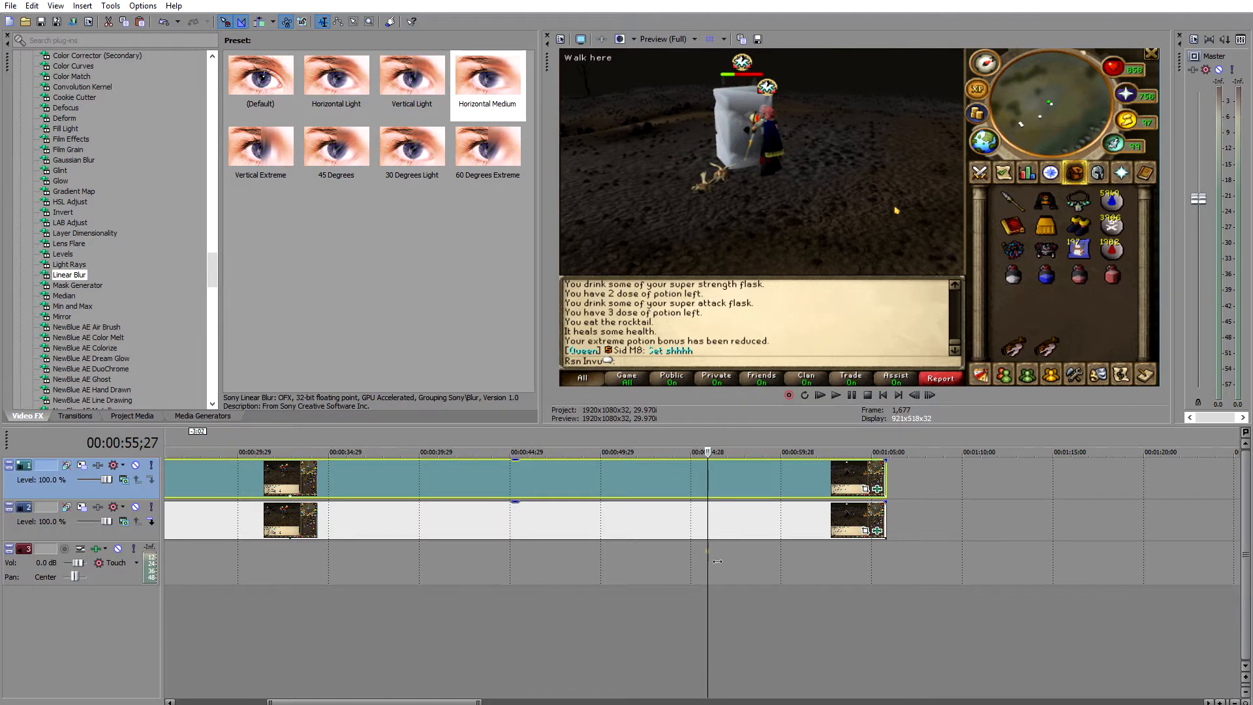
left_click(709, 484)
key("s")
right_click(659, 479)
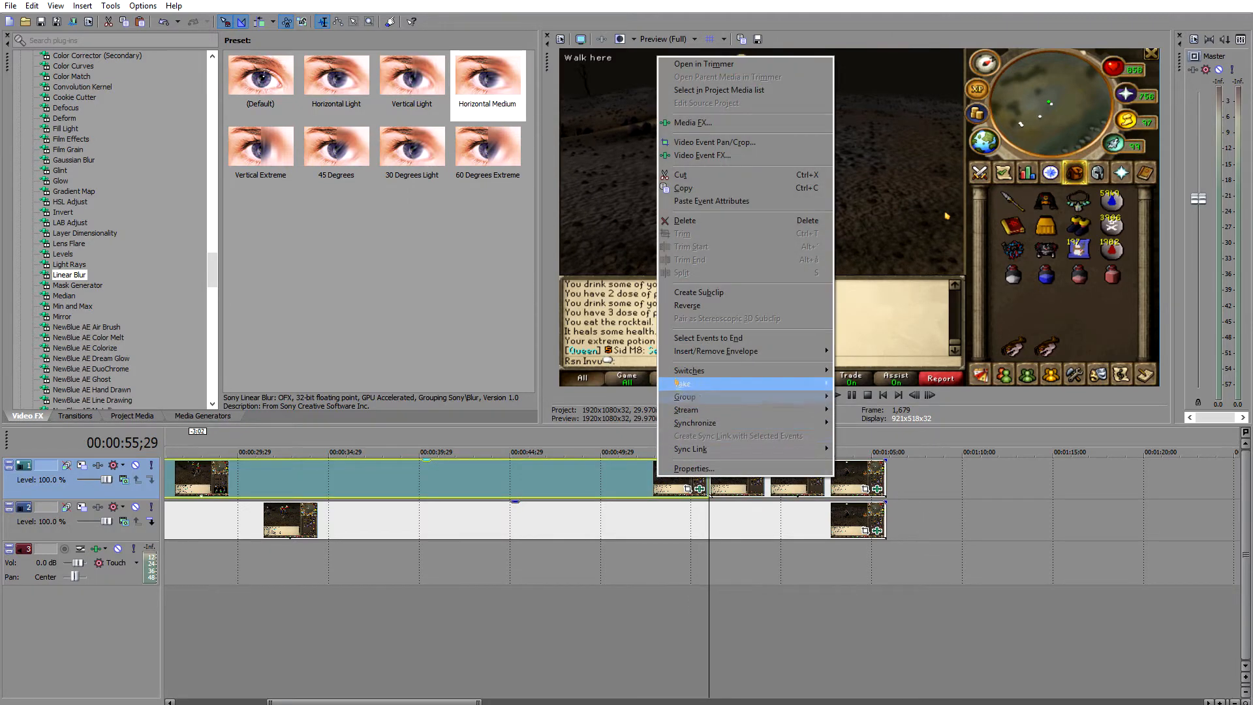
left_click(710, 233)
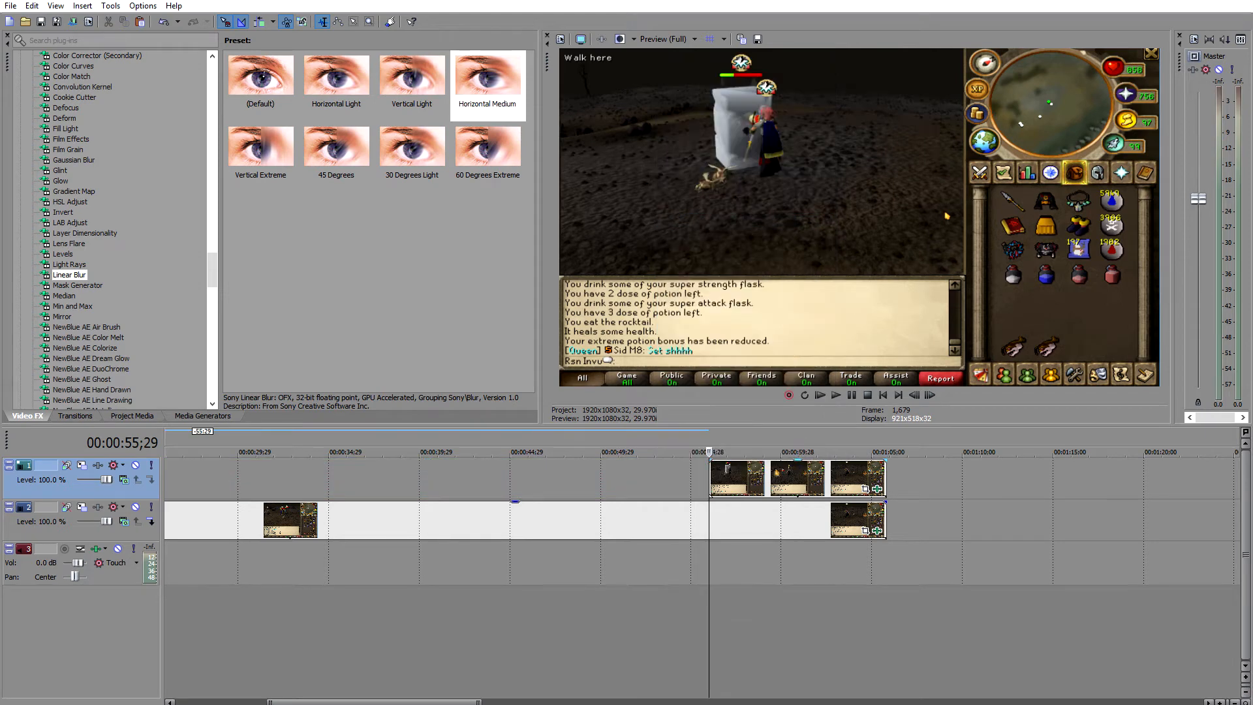
Split the remaining upper clip at 00:00:58;16 and delete the part after the split
left_click(761, 479)
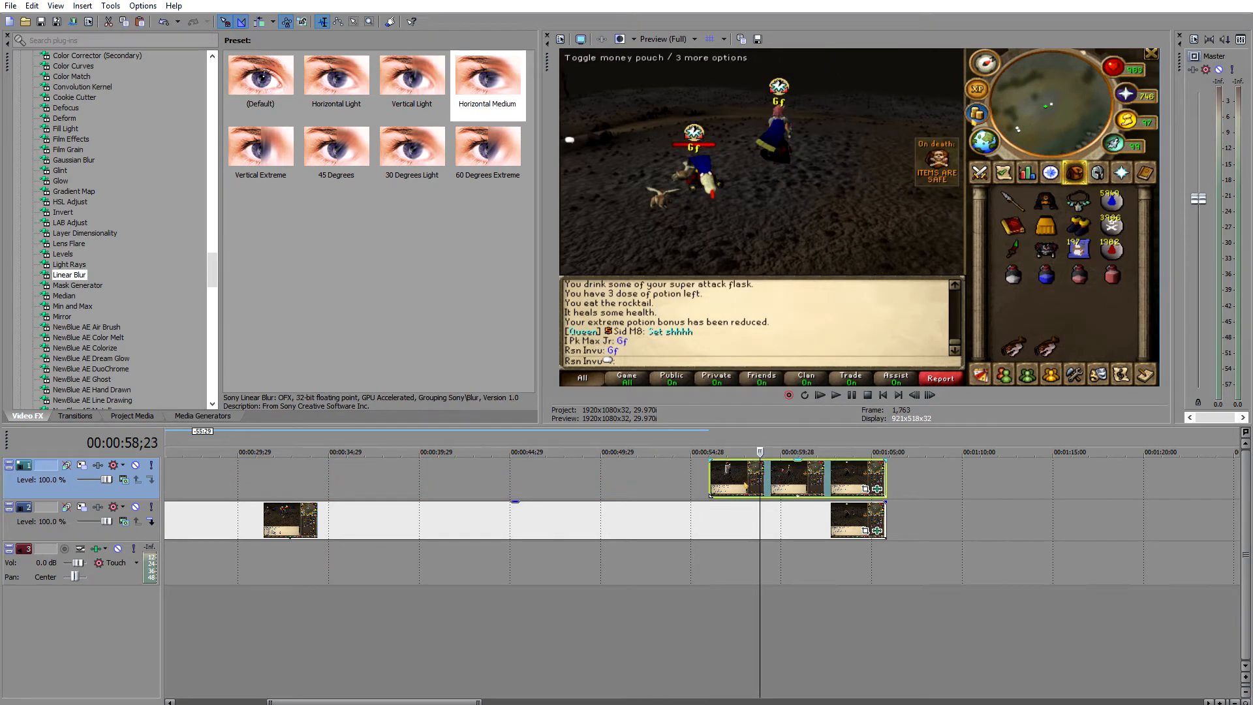
left_click(744, 479)
scroll(798, 513, "up", 3)
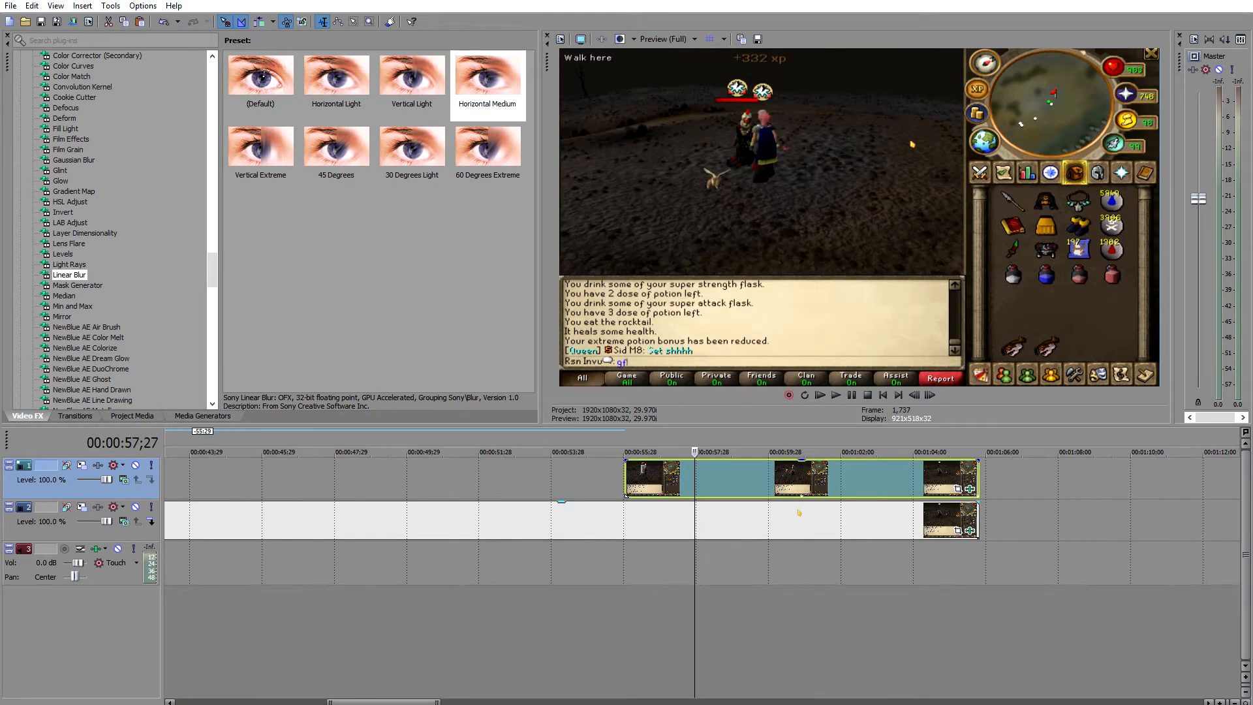
left_click(708, 484)
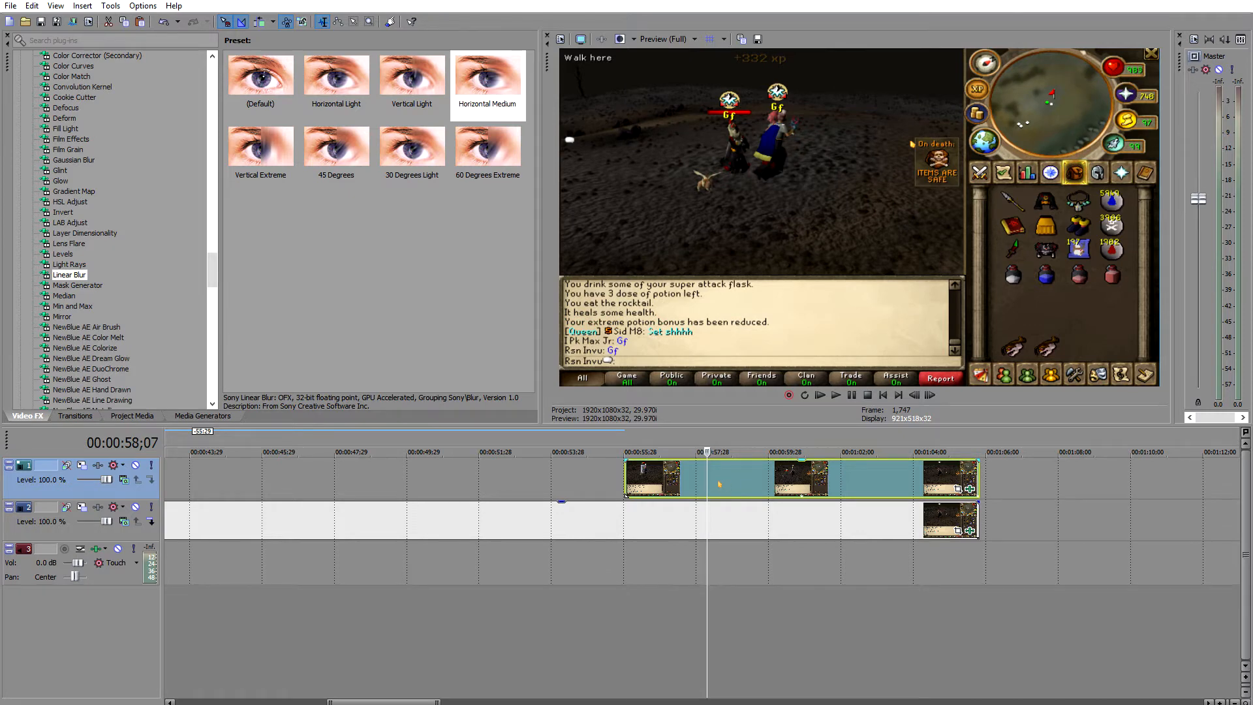
left_click(719, 484)
key("s")
right_click(769, 488)
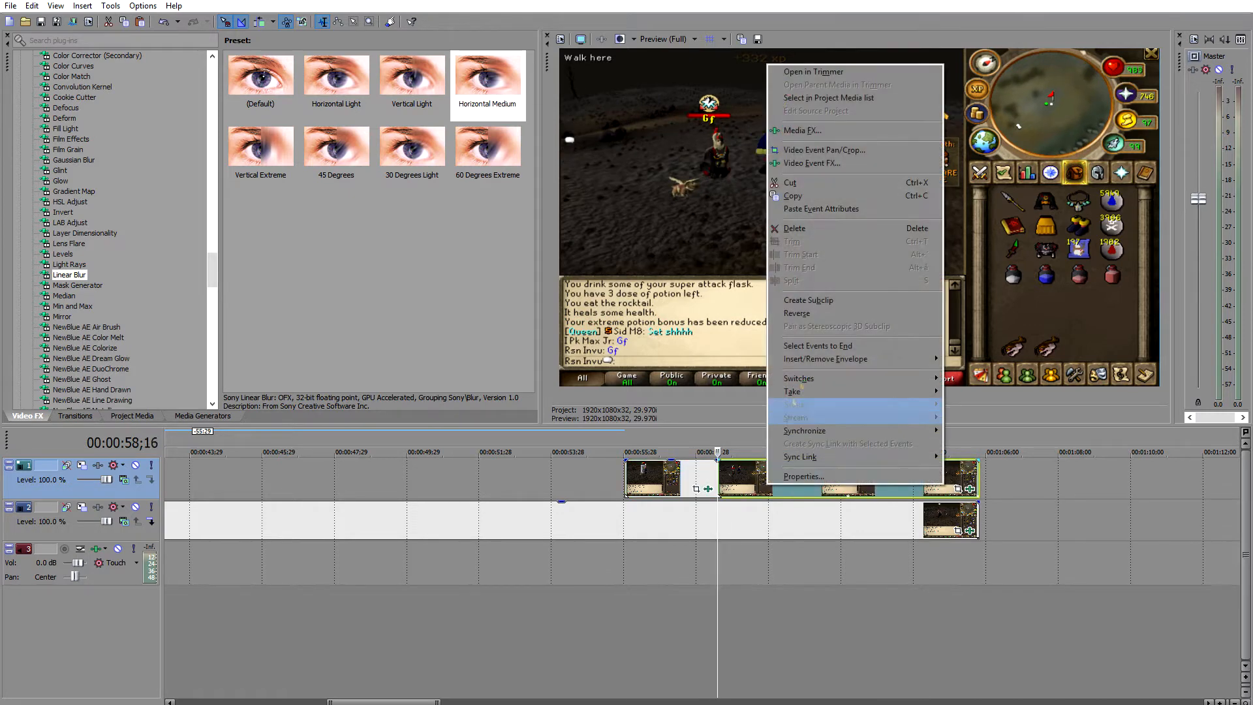
left_click(796, 229)
Step through the short upper clip frame by frame and place the playhead at 00:00:56;25
left_click(655, 486)
key("Right")
key("Right")
key("Right")
key("Right")
key("Right")
key("Right")
key("Right")
key("Right")
key("Right")
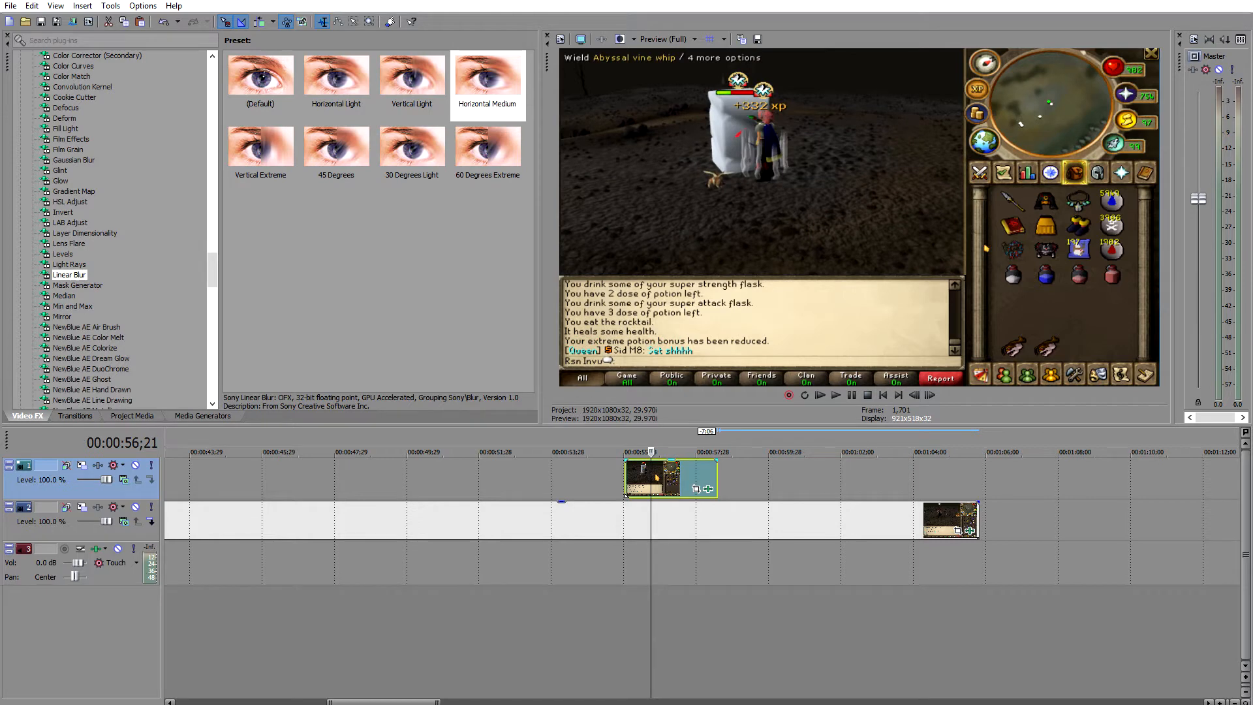
key("Left")
right_click(665, 474)
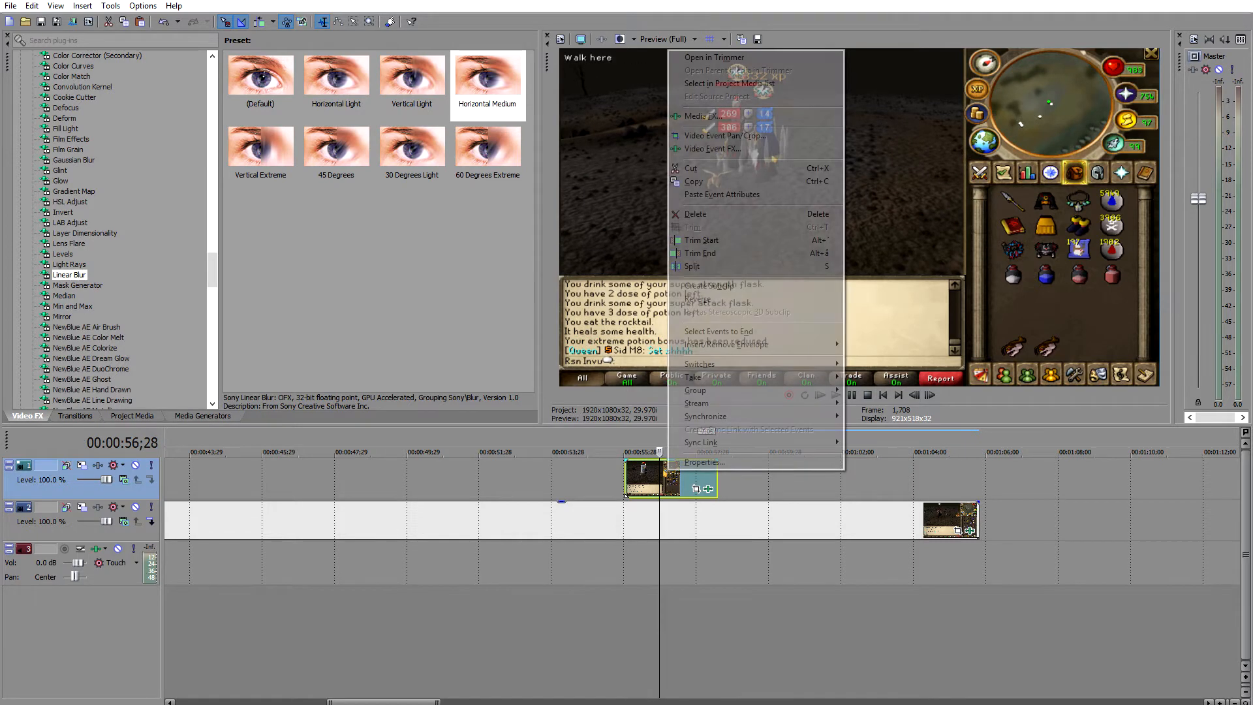
left_click(656, 473)
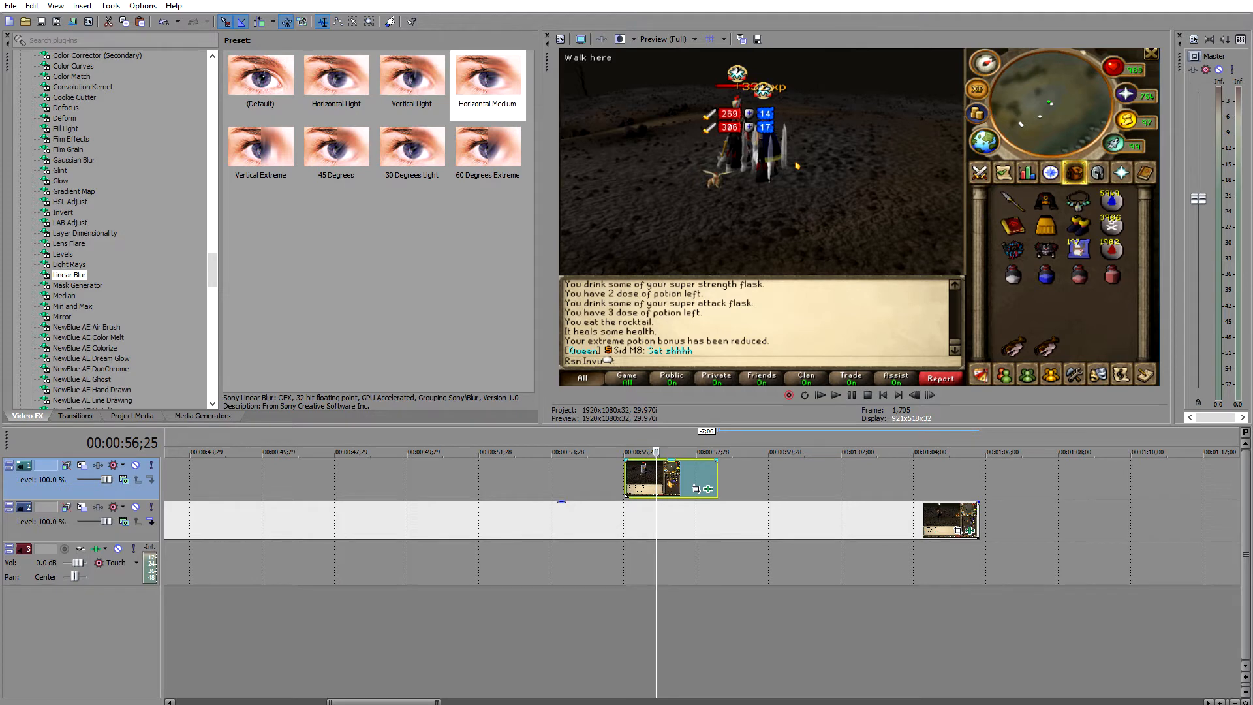
Open the Event Pan/Crop settings of the short upper clip, then reposition and widen the window
right_click(667, 482)
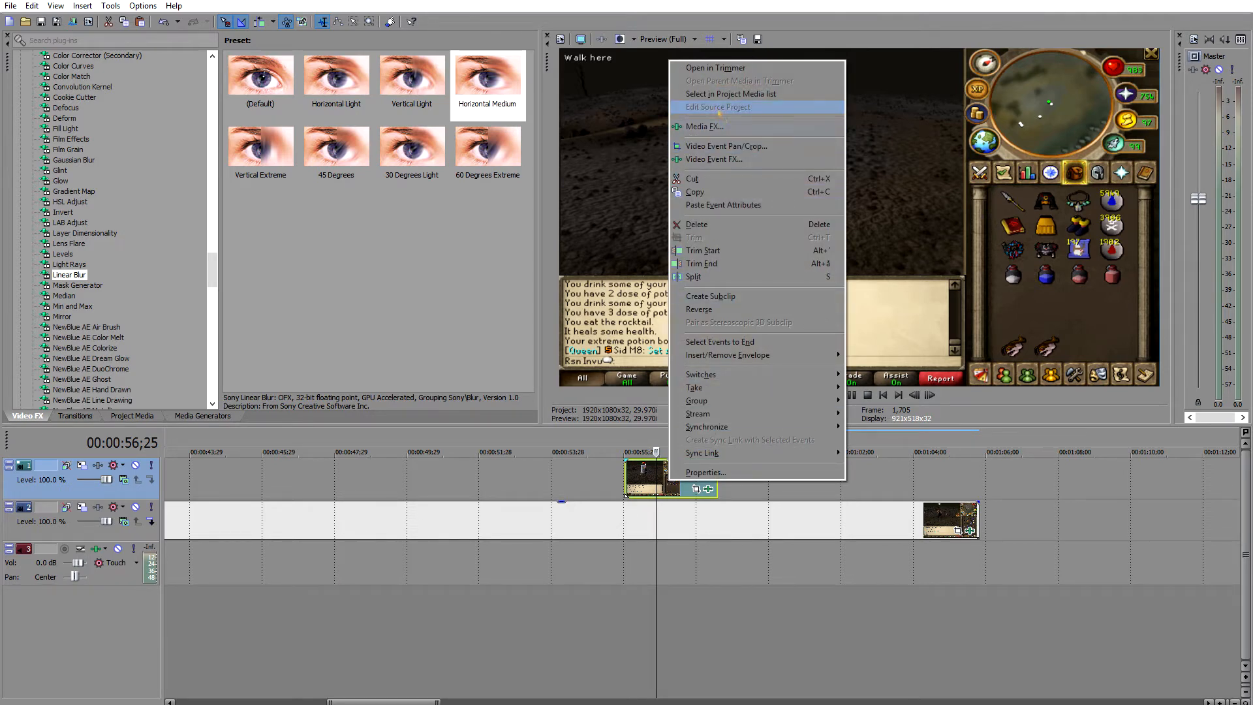
left_click(746, 148)
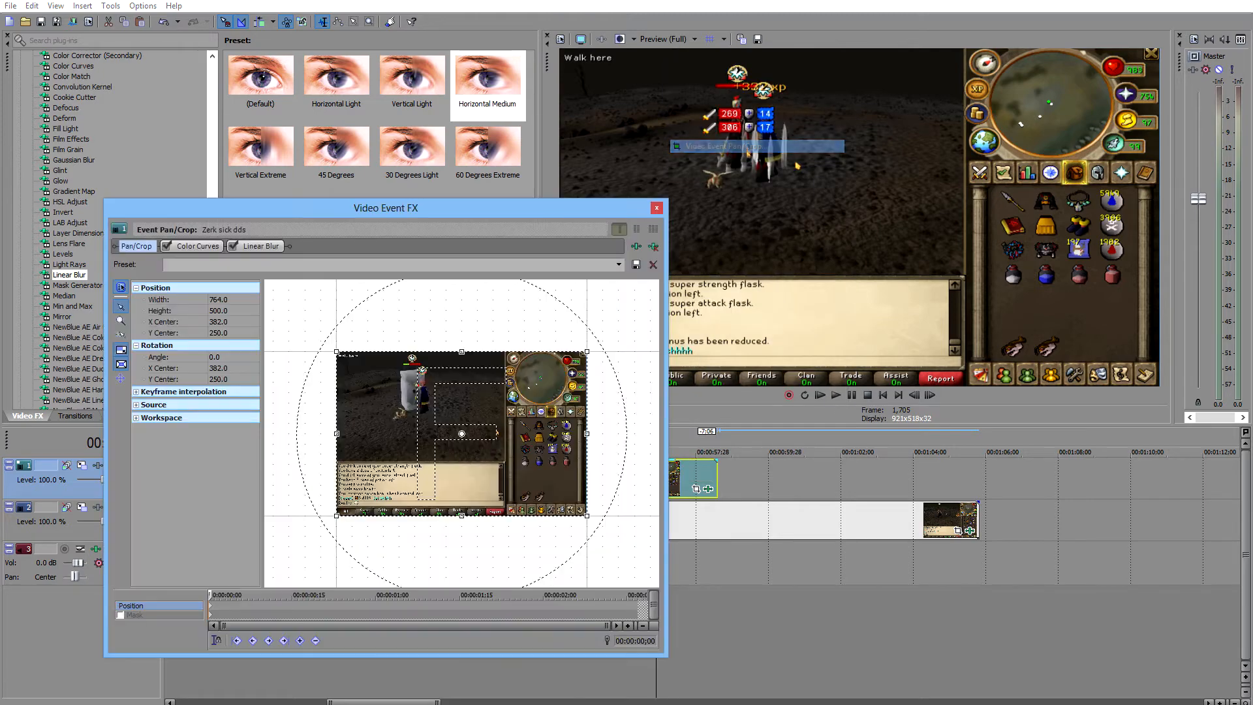
left_click_drag(457, 208, 516, 133)
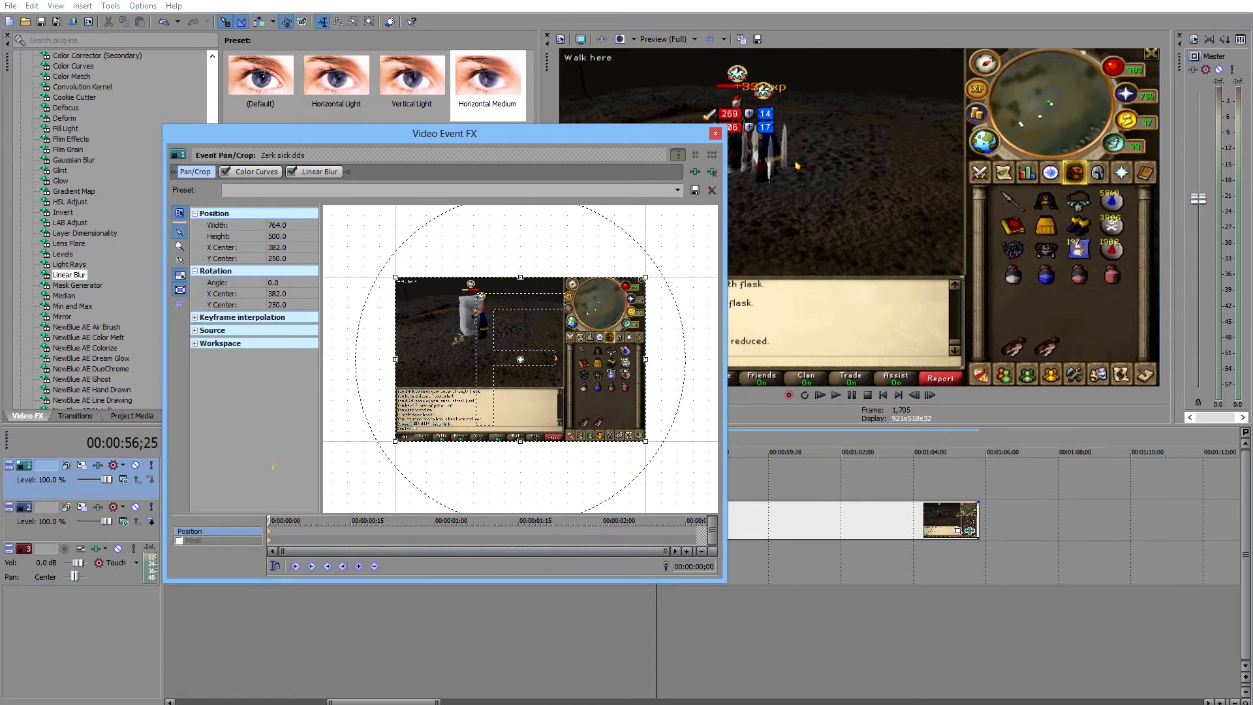
left_click_drag(723, 588, 884, 584)
left_click_drag(756, 589, 762, 578)
left_click_drag(891, 456, 794, 456)
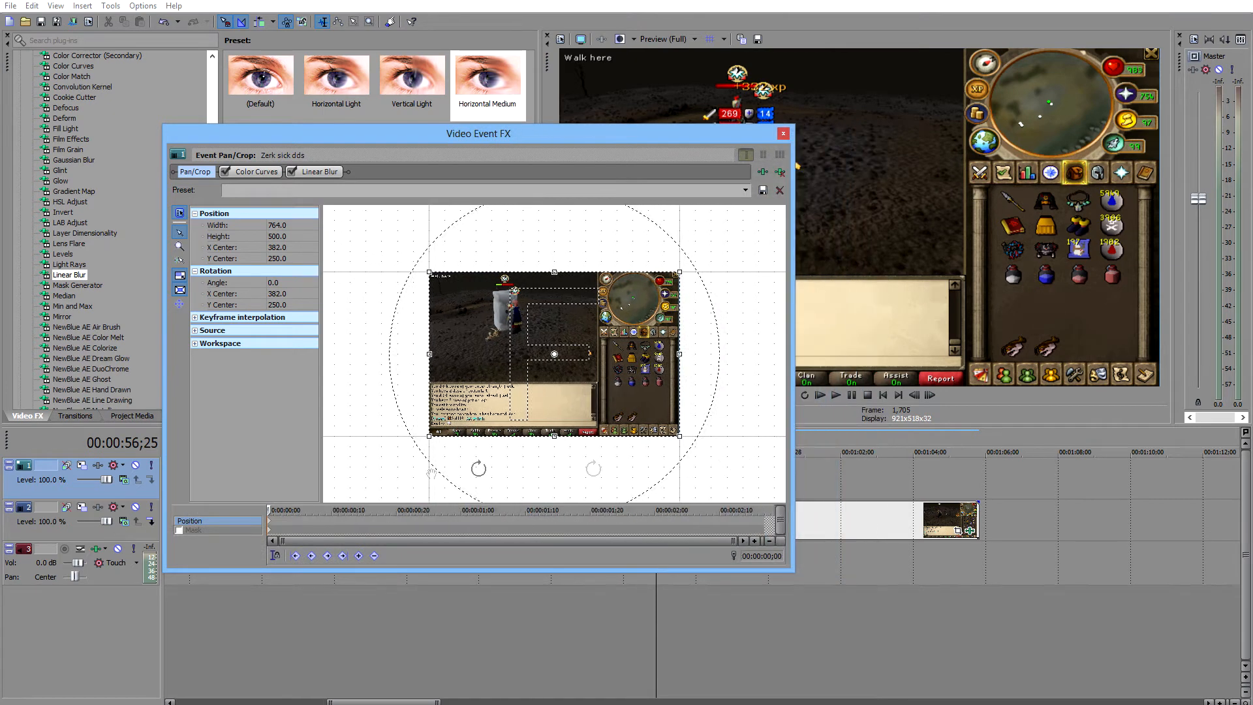
Enable the mask and draw a closed anchor-point path around the ice block and the character in front of it
left_click(179, 530)
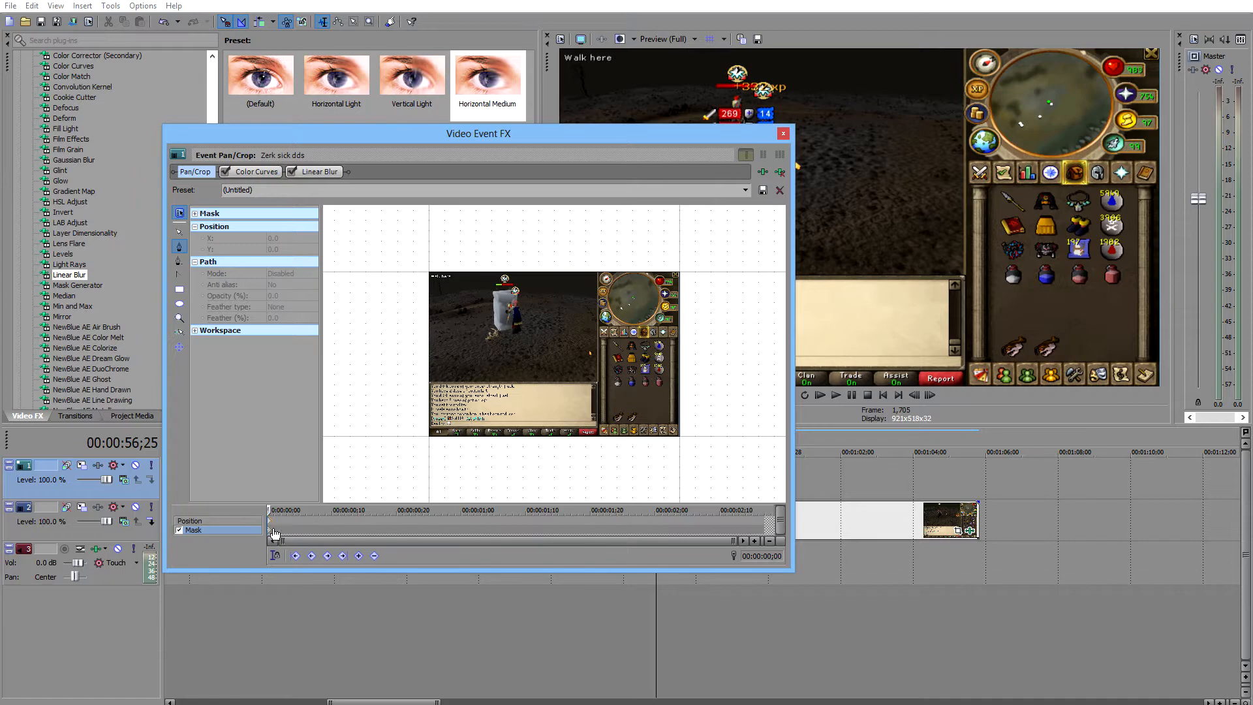
scroll(457, 250, "up", 4)
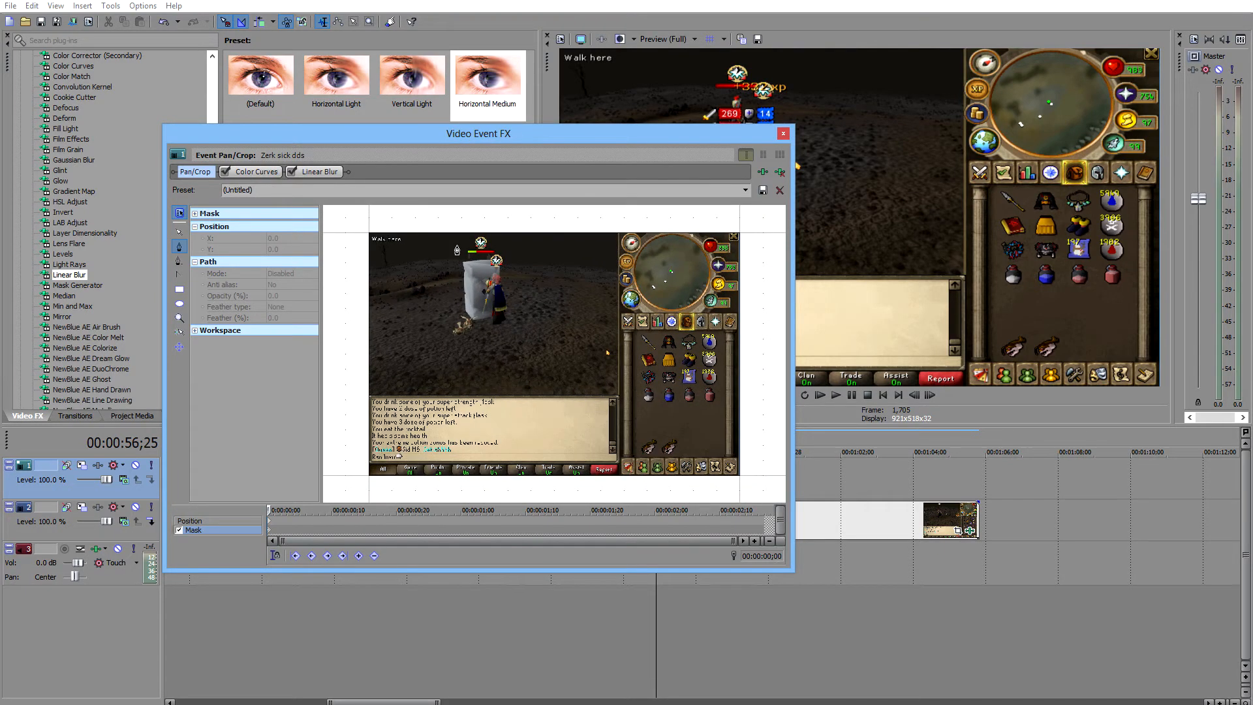
scroll(457, 250, "up", 4)
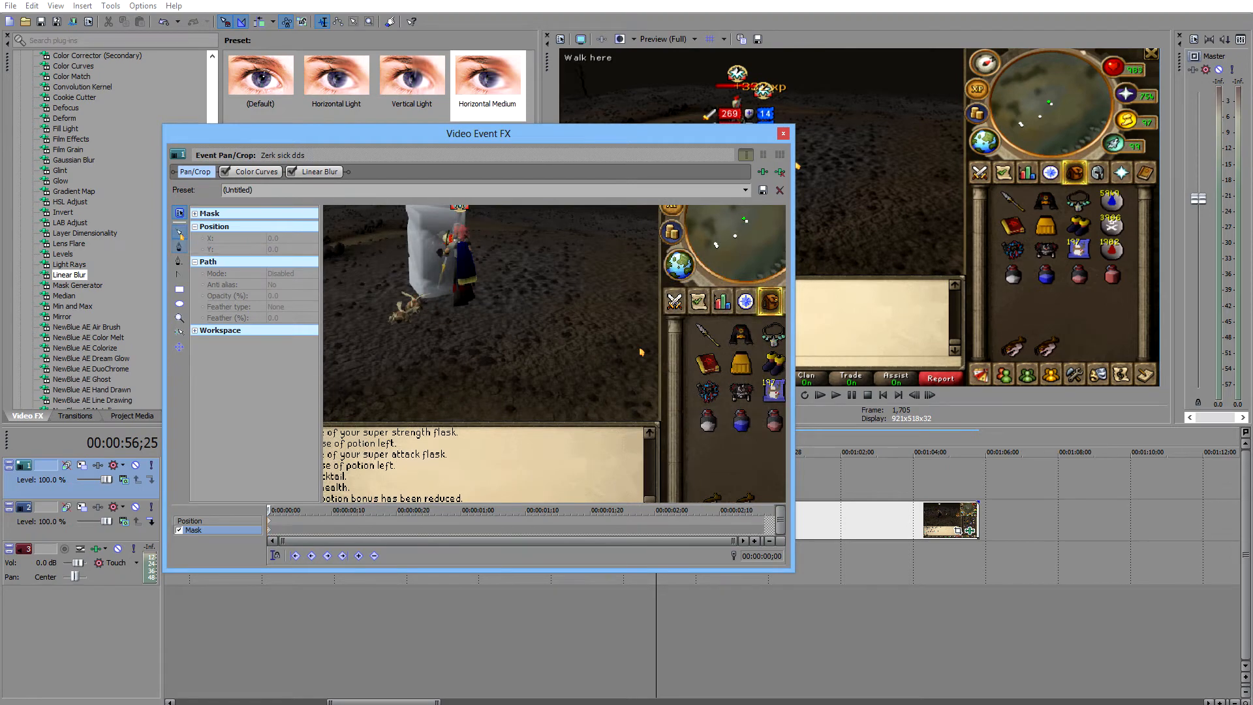
left_click_drag(377, 265, 410, 347)
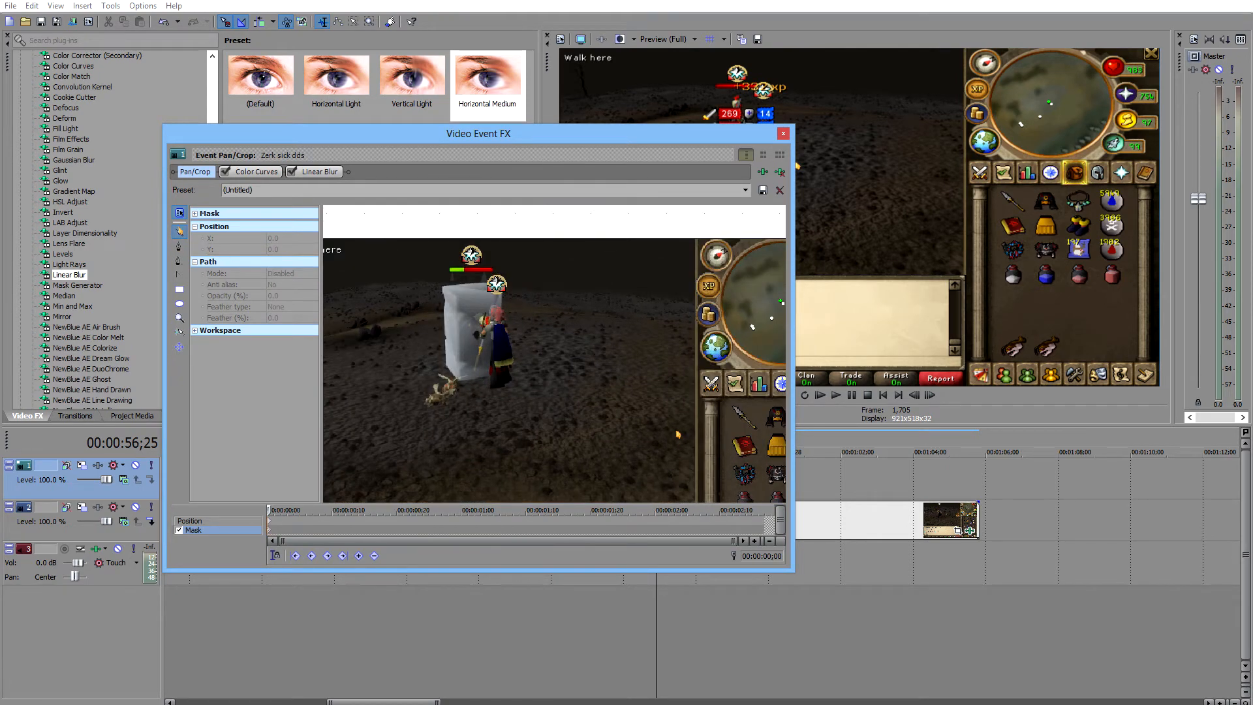
scroll(404, 320, "up", 2)
left_click_drag(404, 320, 440, 331)
scroll(456, 336, "up", 2)
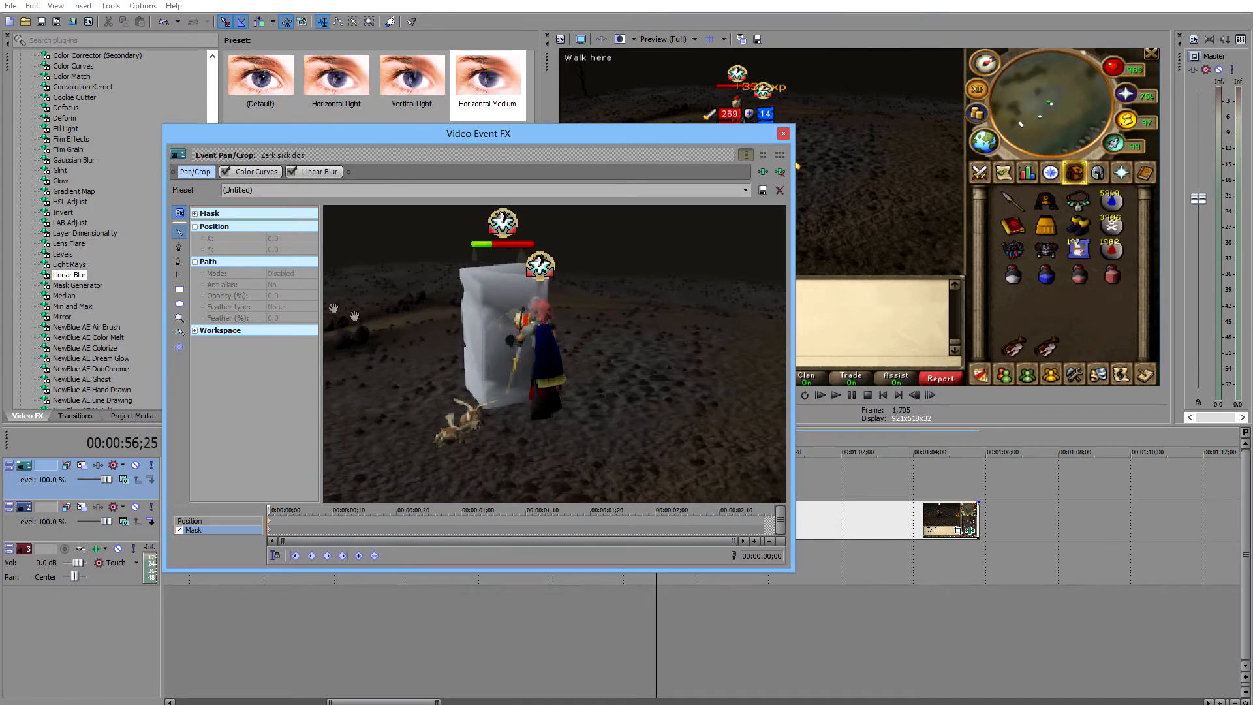
left_click(179, 247)
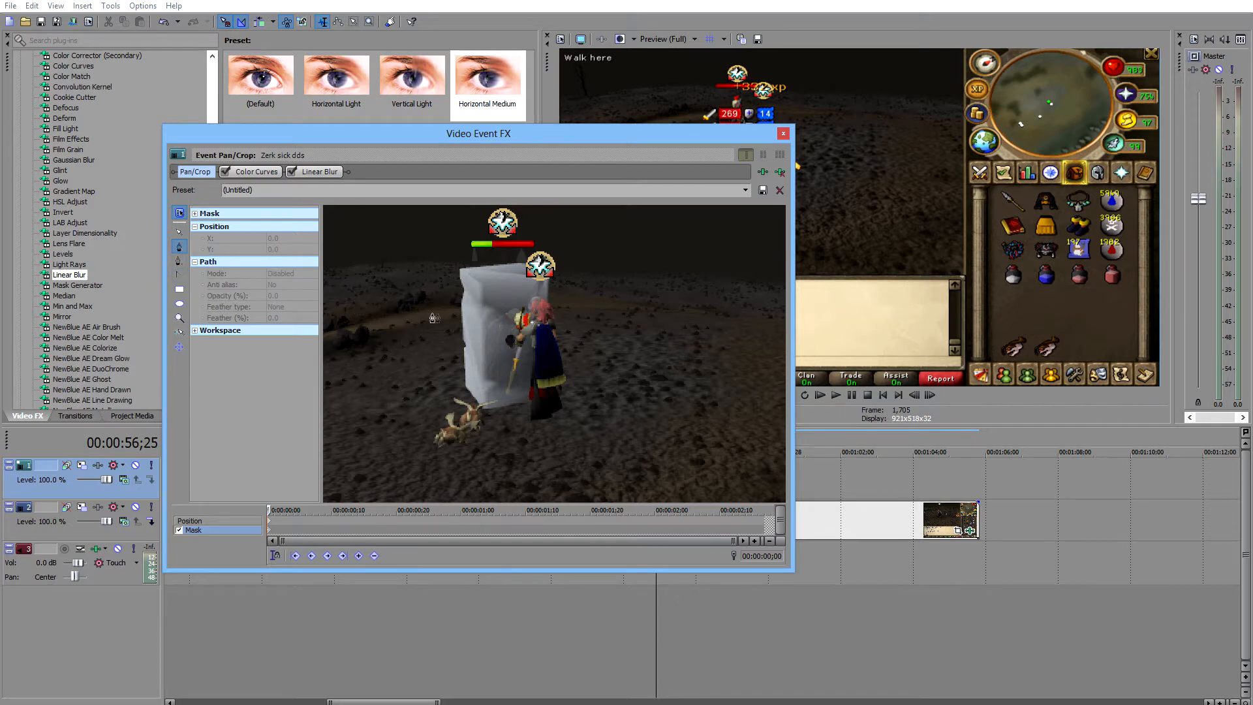
left_click(451, 346)
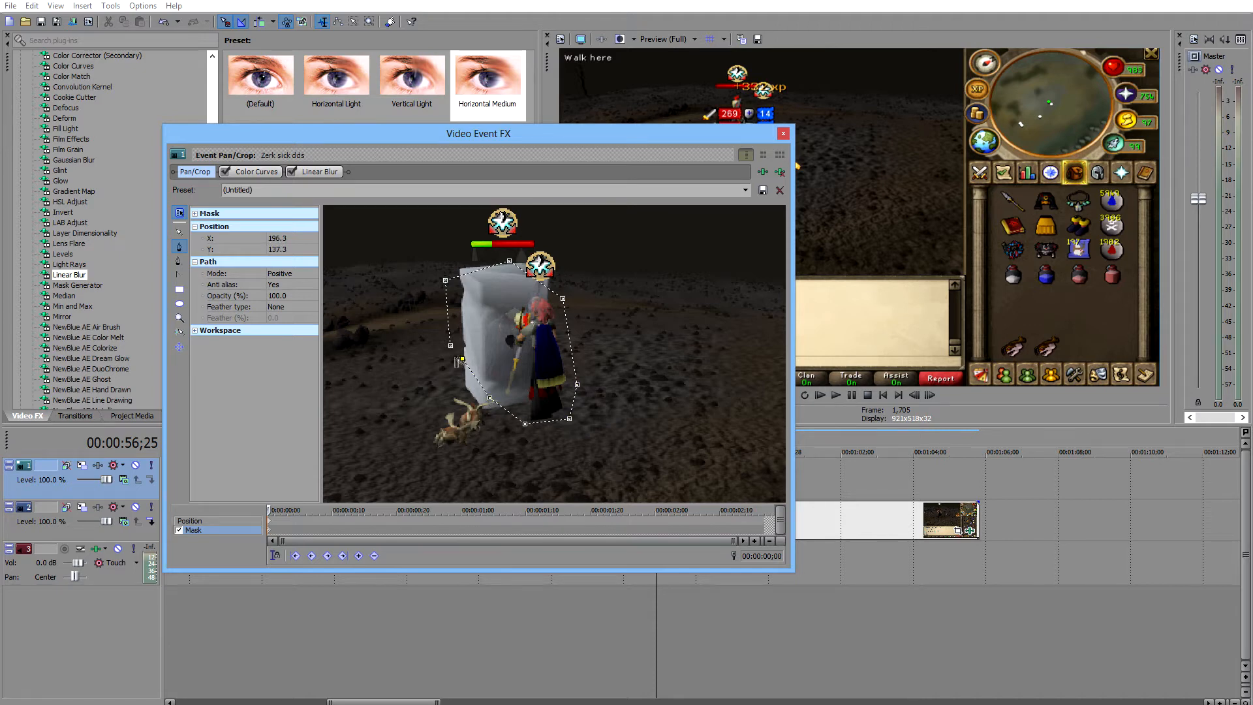
left_click_drag(455, 351, 456, 352)
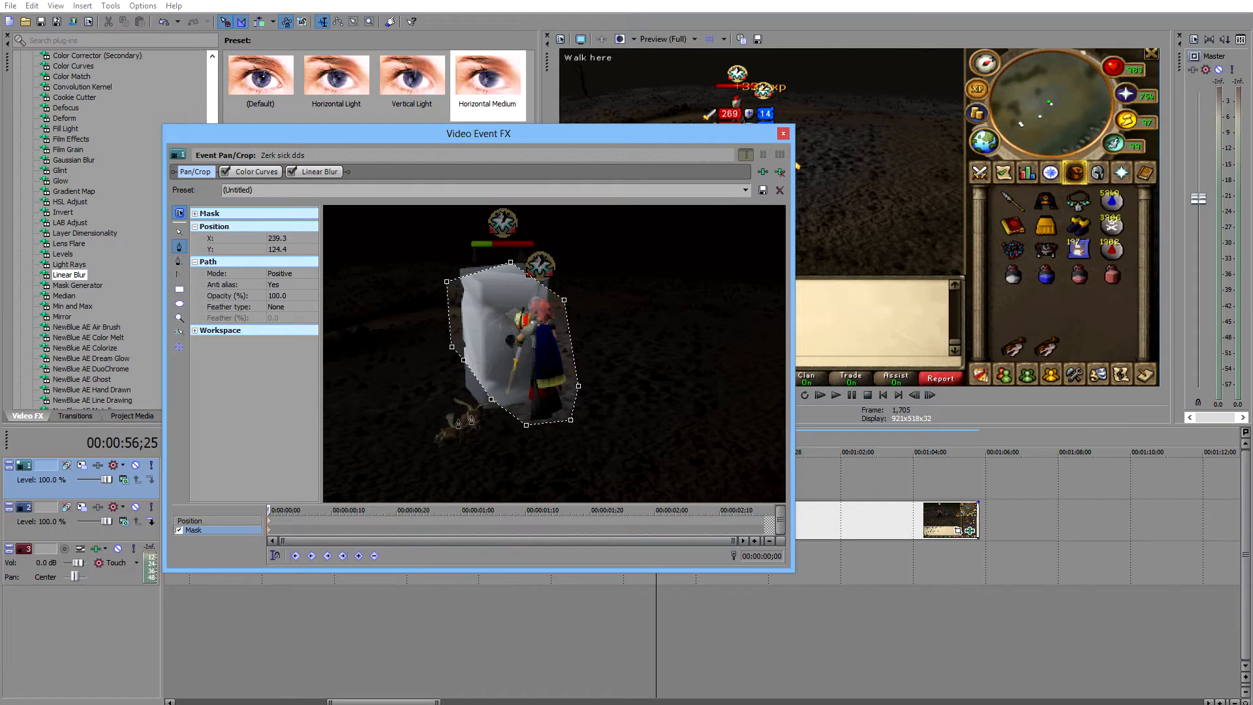
Feather the mask outward, trying 15% before setting the feather to 7%, and close the effect window
left_click(283, 308)
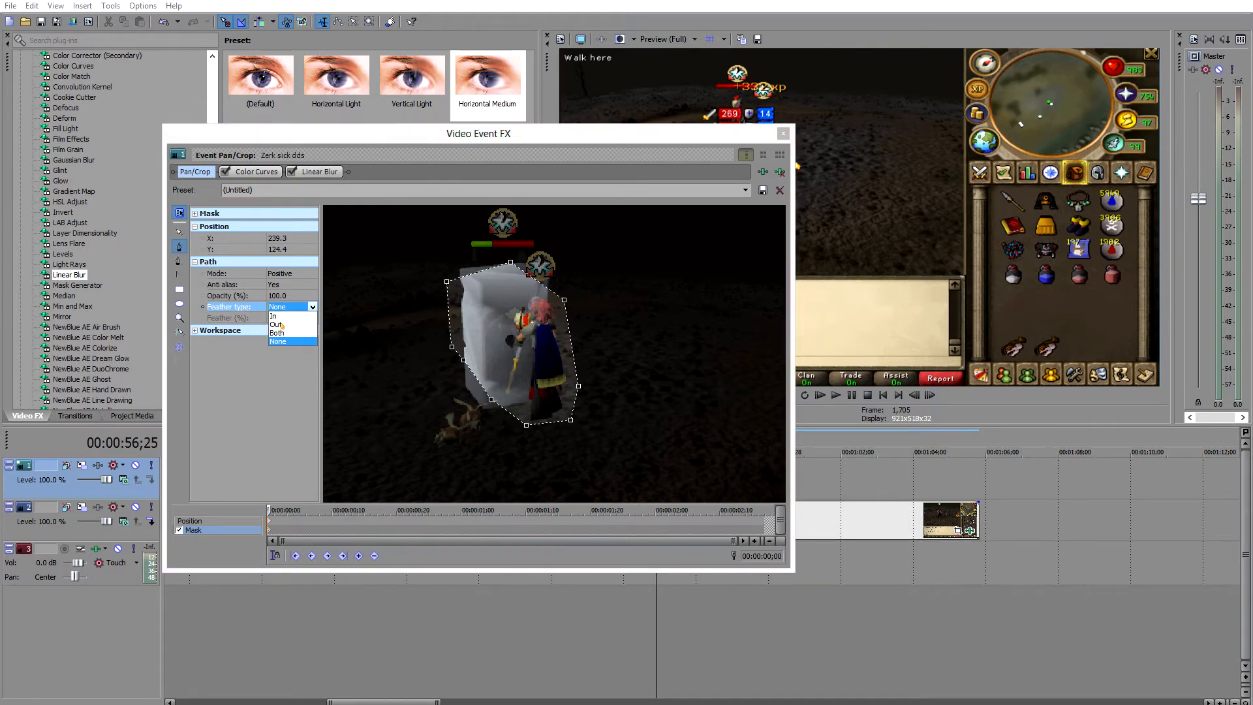
left_click(277, 324)
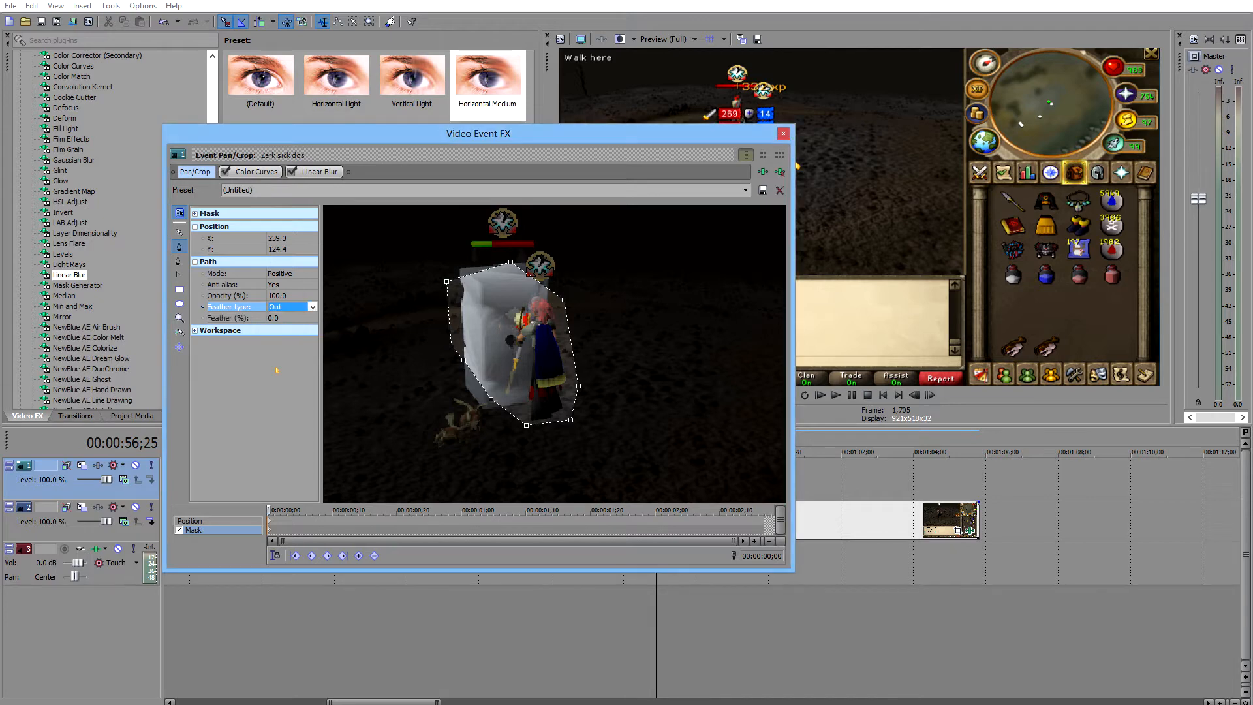
left_click(294, 323)
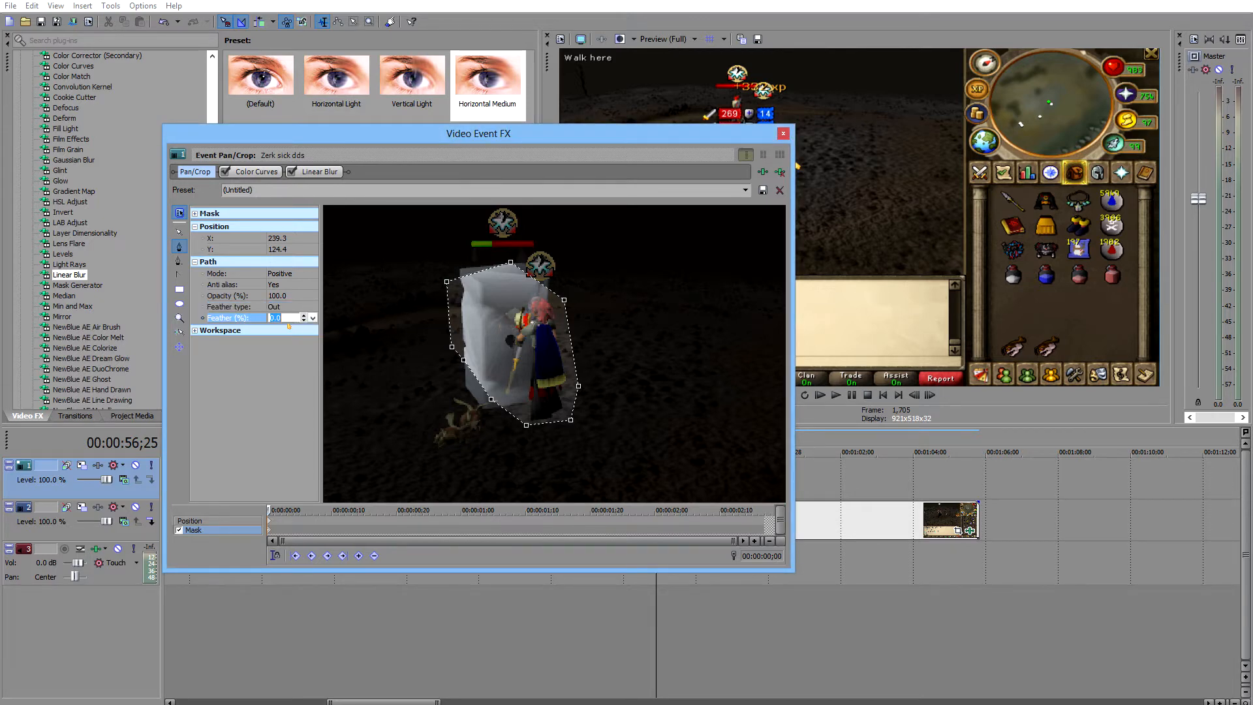
key("Return")
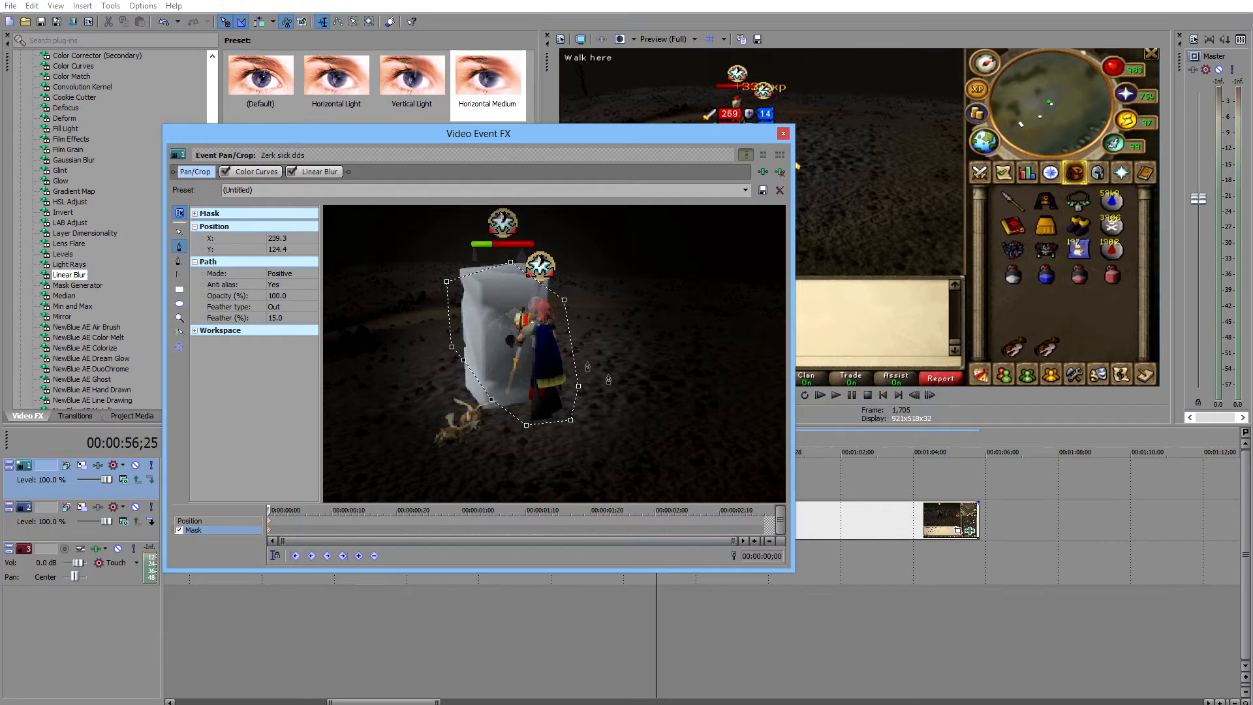
left_click(289, 321)
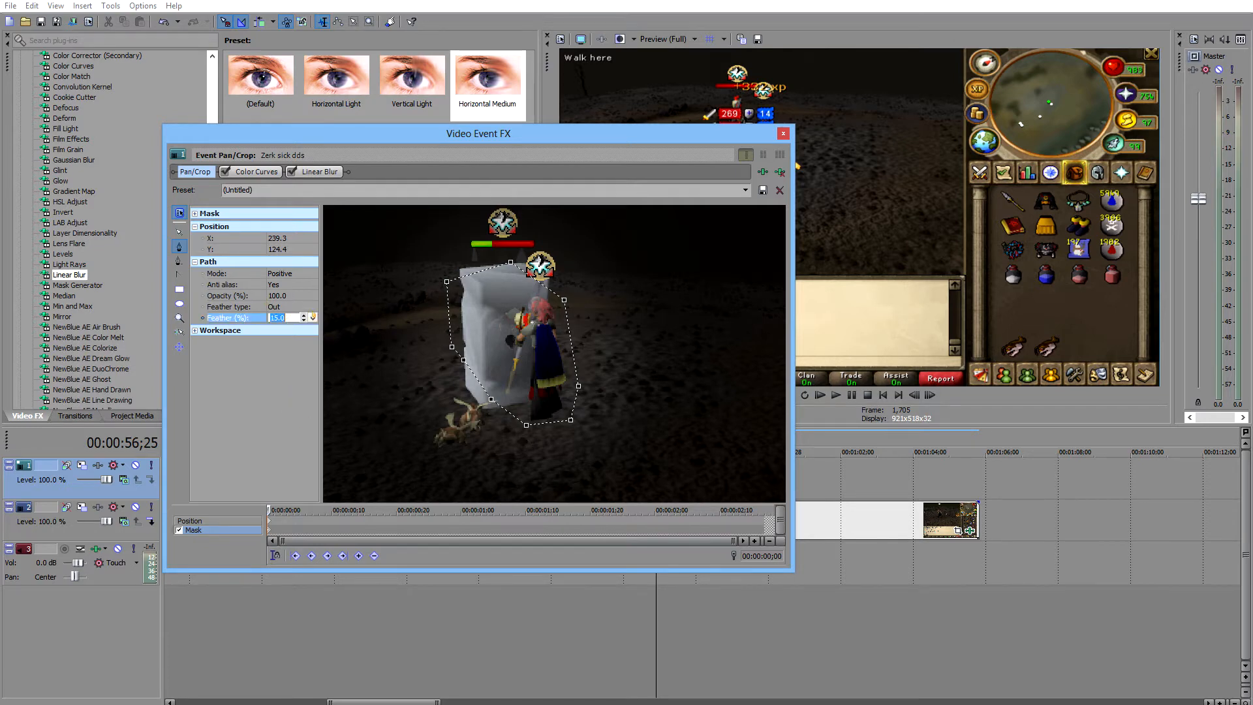
key("Return")
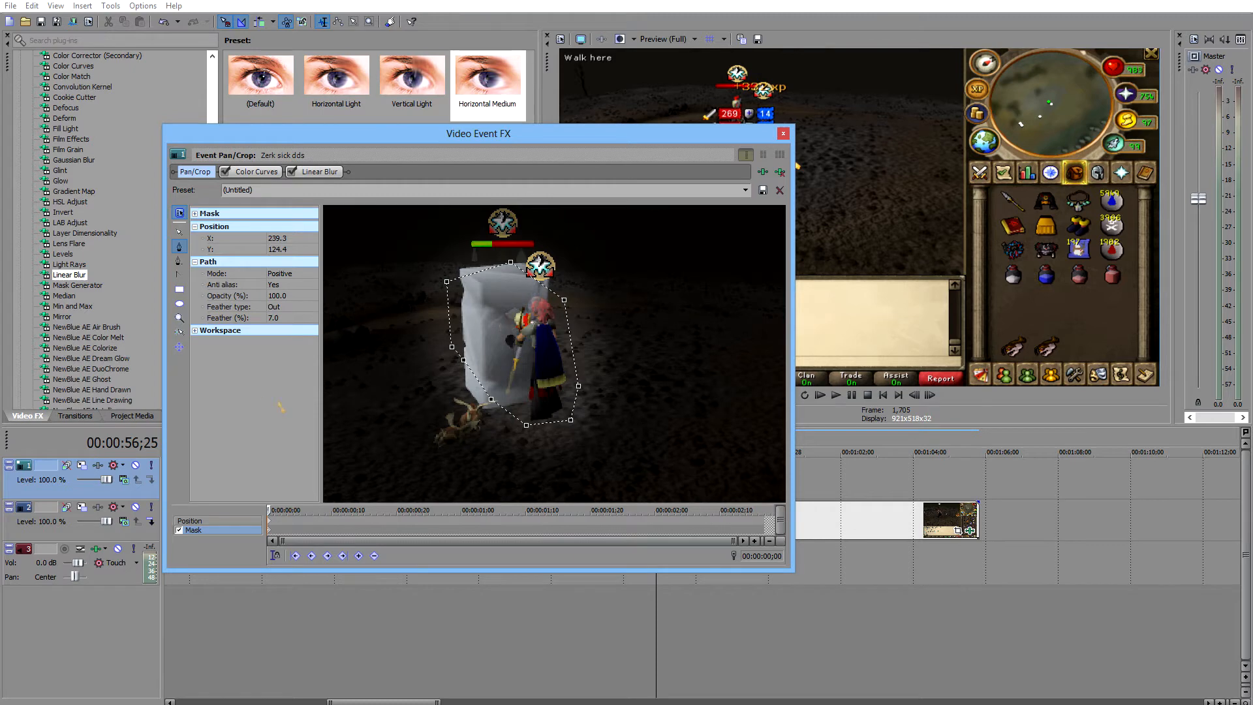
left_click(783, 133)
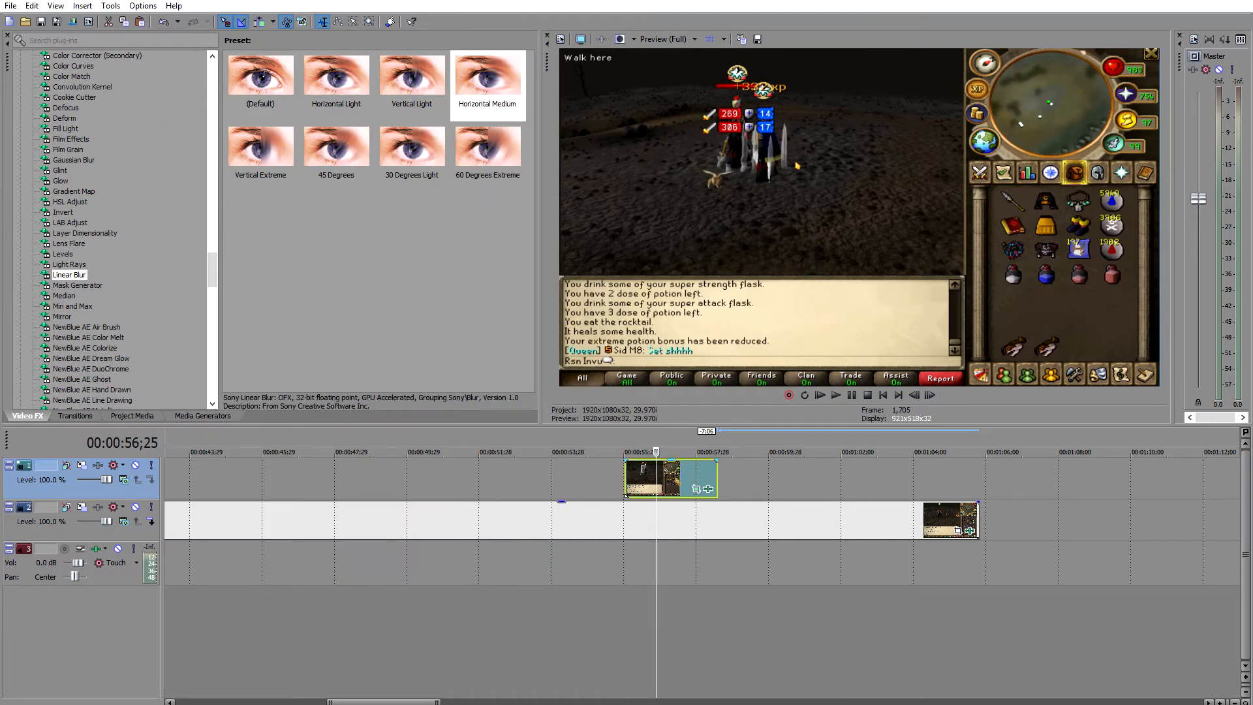
Reframe the short upper clip's Pan/Crop position to about 769 × 503, centred near X 196.6, Y 119.3, offsetting the masked copy down and right of the original
right_click(679, 486)
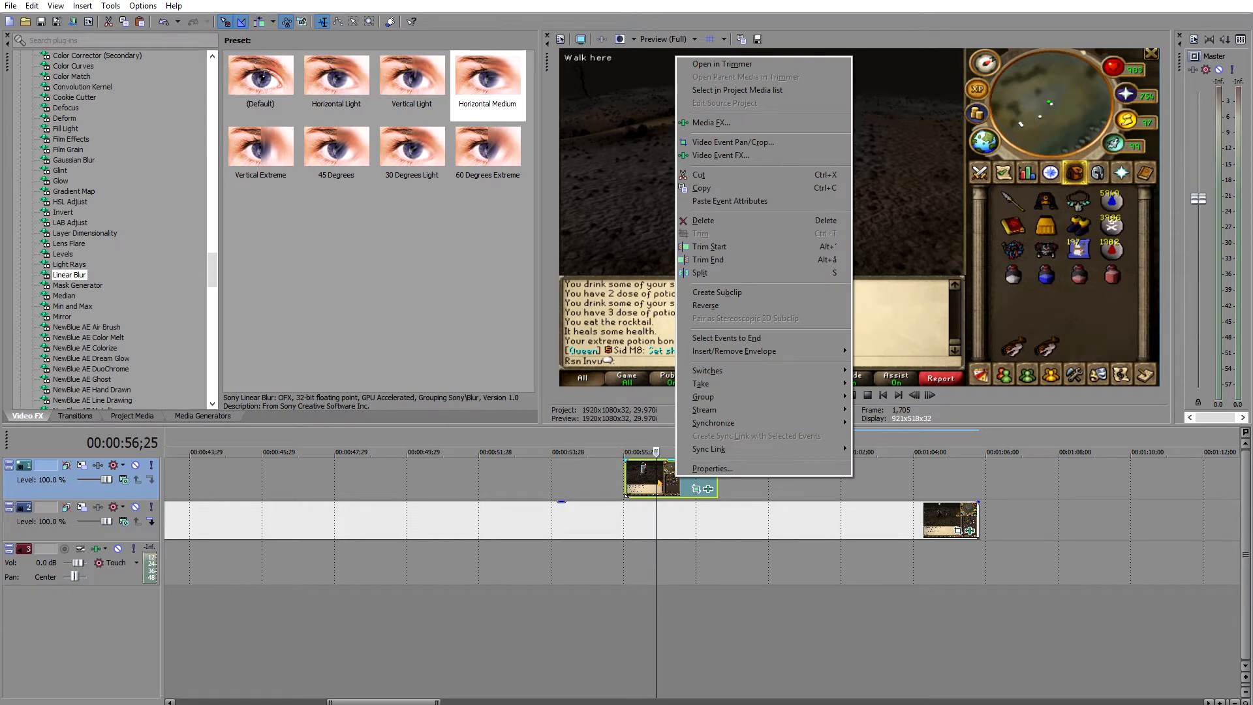
left_click(777, 142)
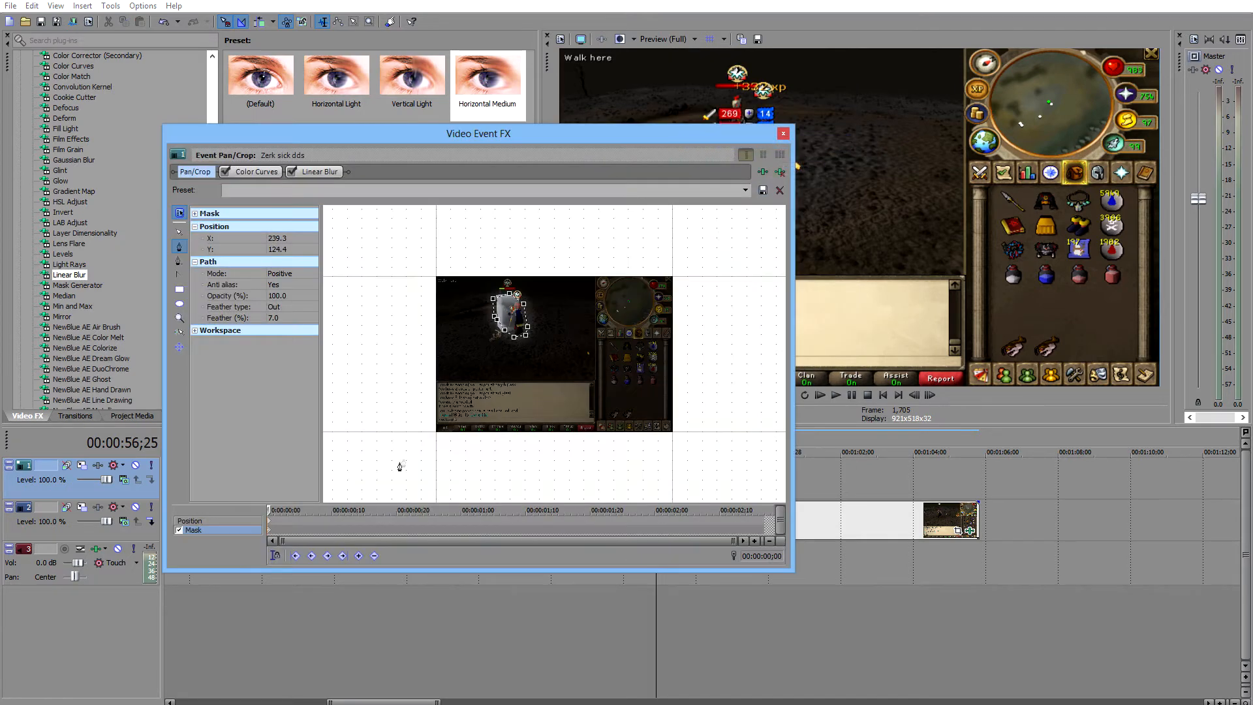
left_click(275, 525)
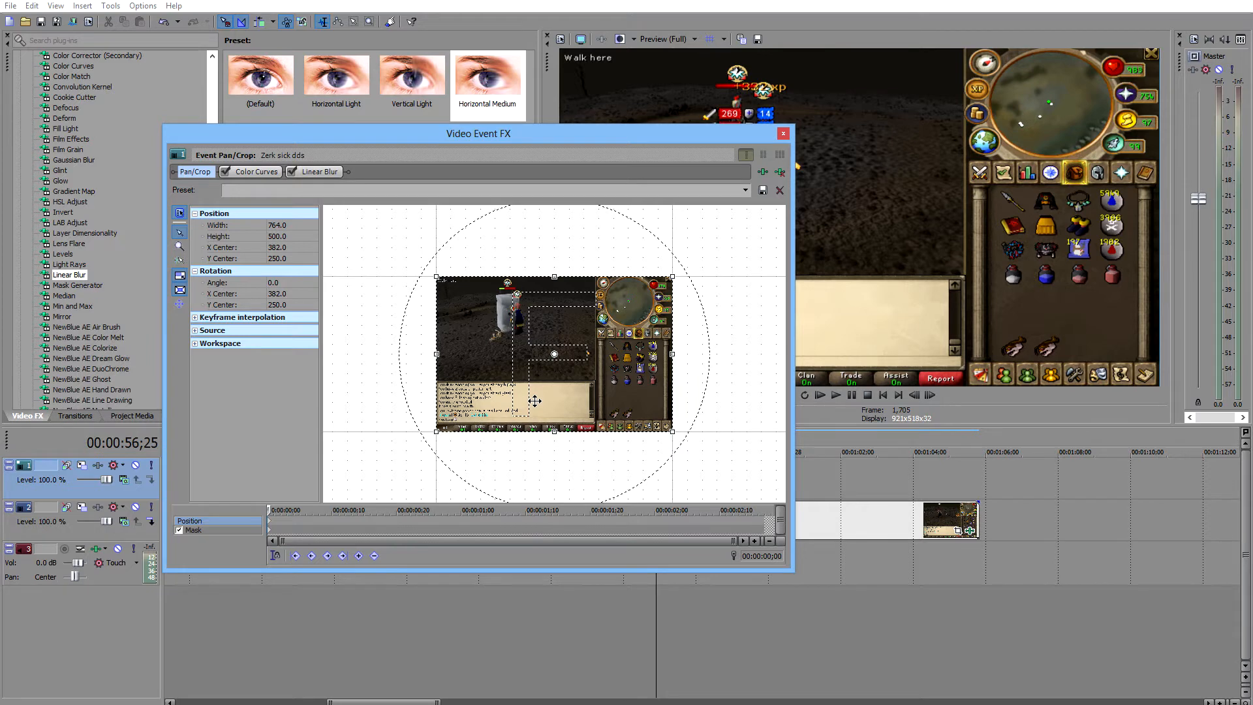
left_click_drag(582, 389, 529, 352)
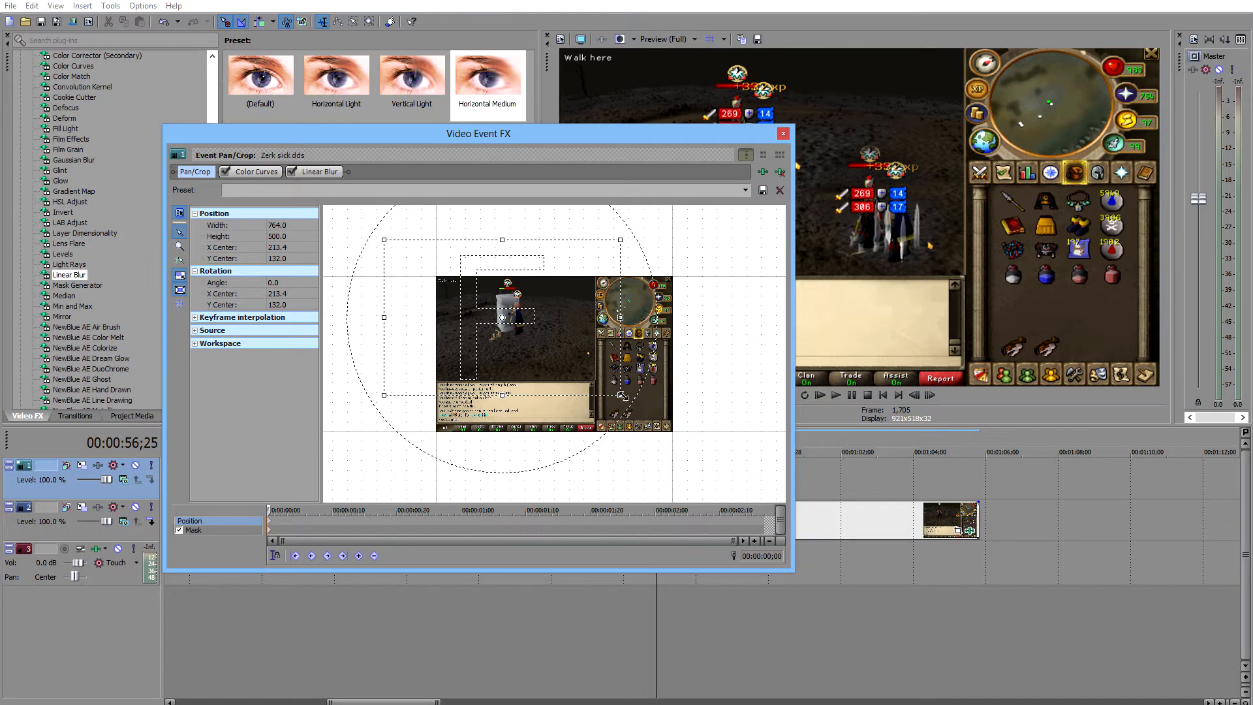
left_click_drag(621, 396, 659, 412)
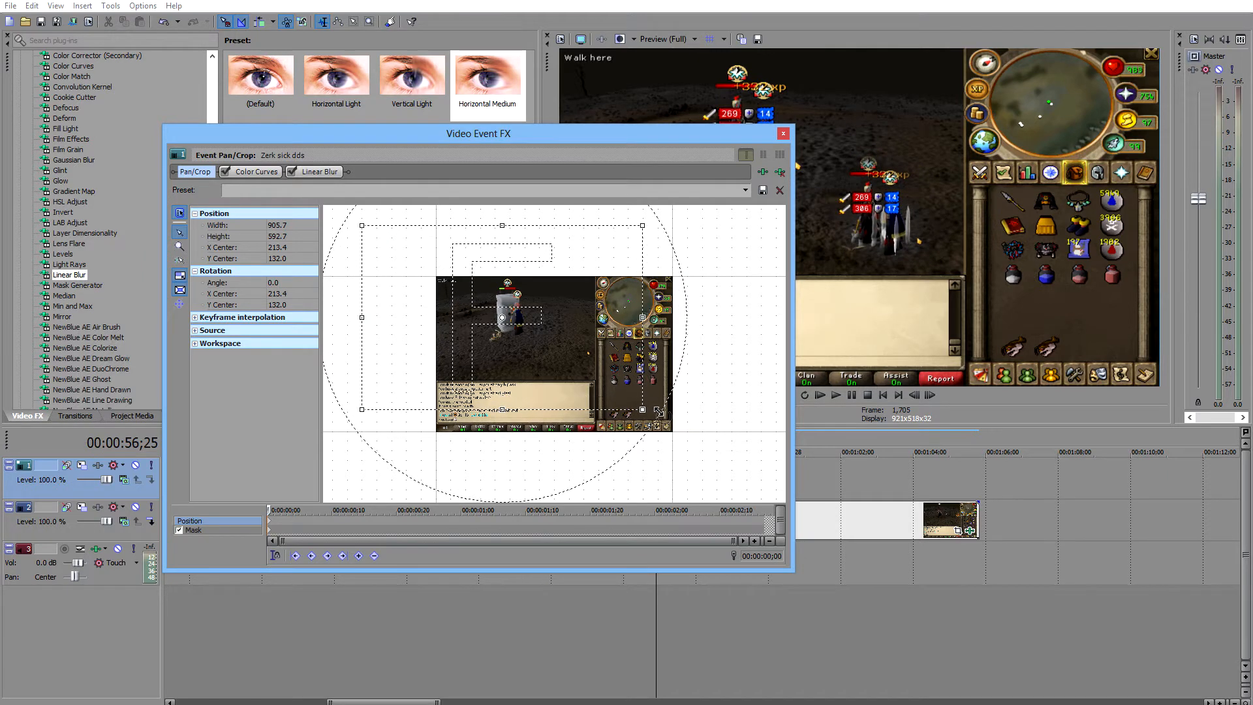
left_click_drag(571, 389, 567, 351)
scroll(591, 377, "down", 5)
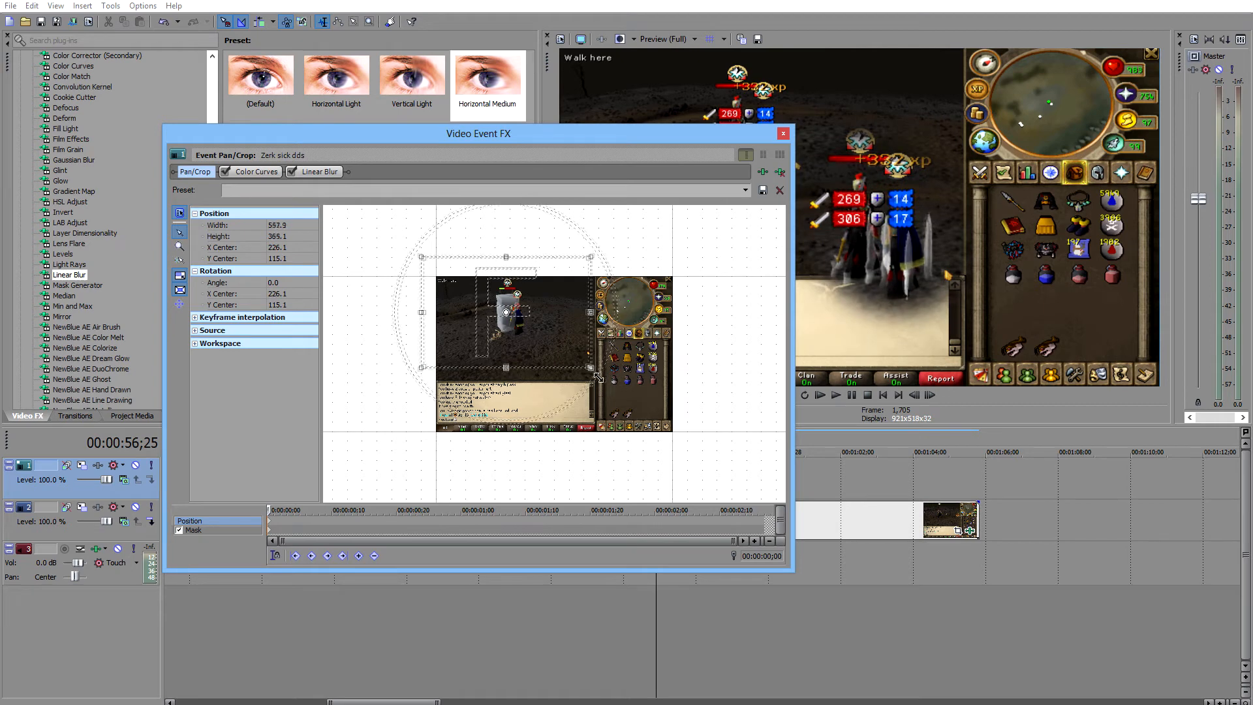
left_click_drag(580, 376, 570, 377)
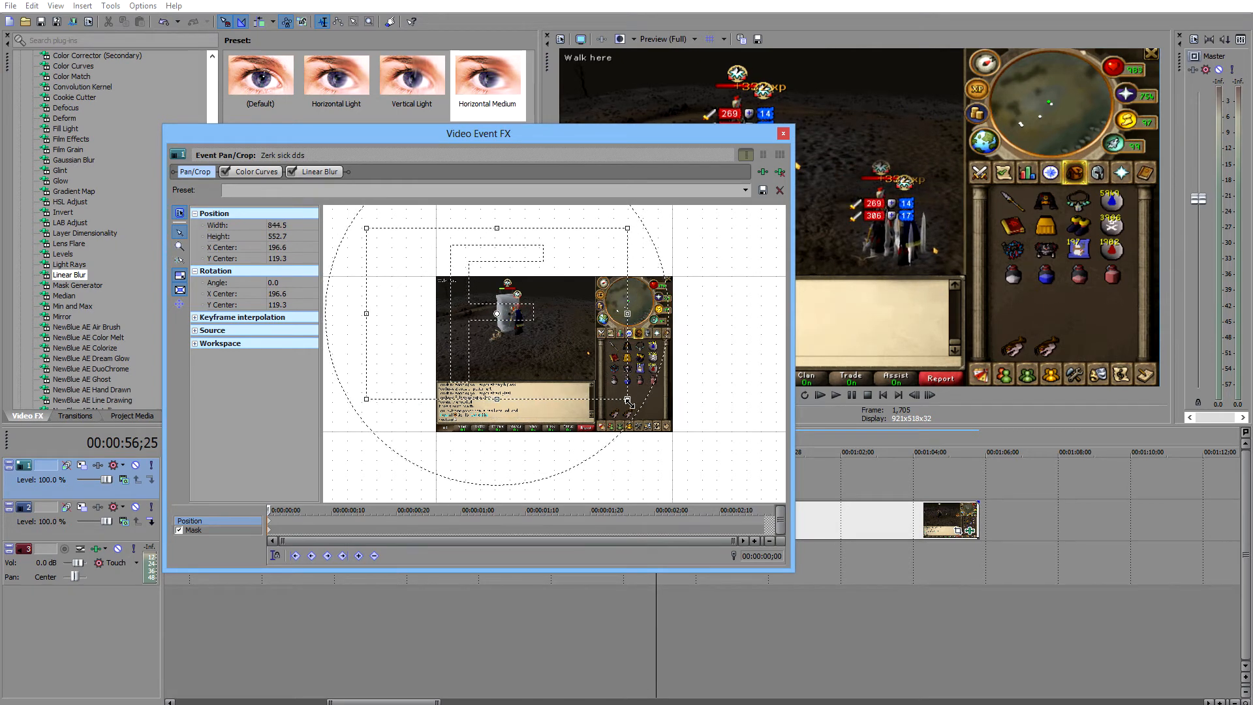
left_click_drag(628, 402, 616, 394)
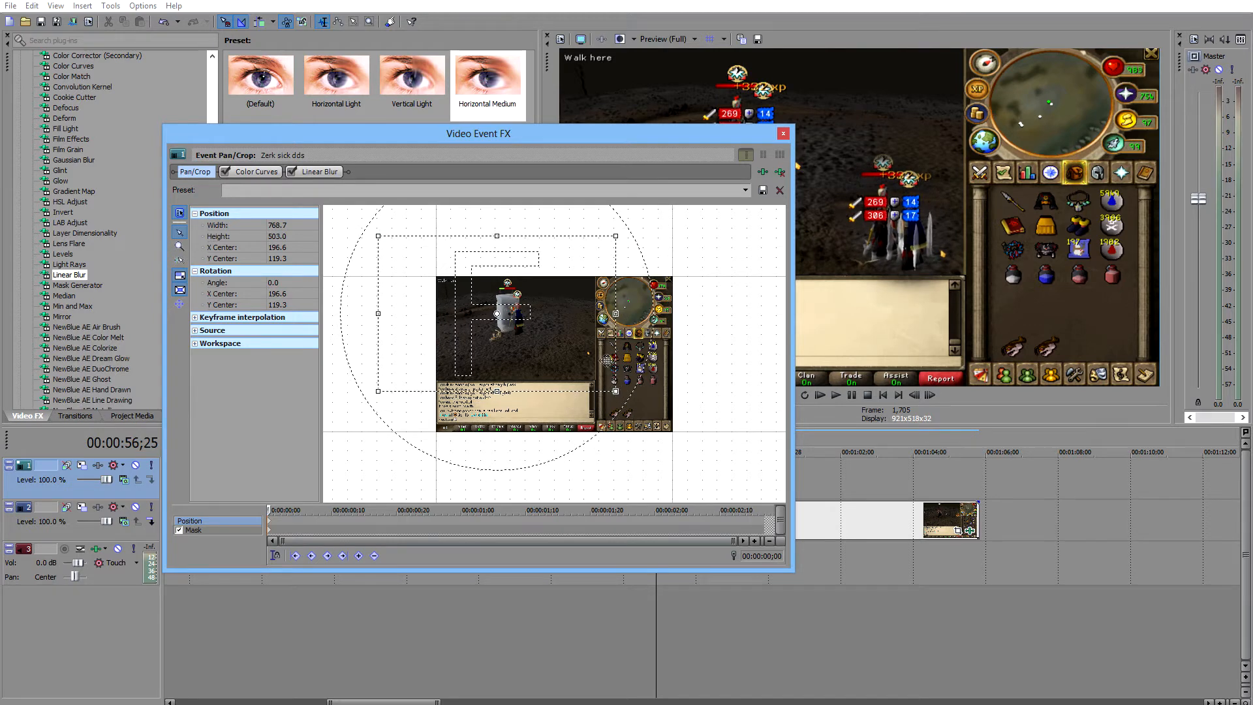
left_click(784, 134)
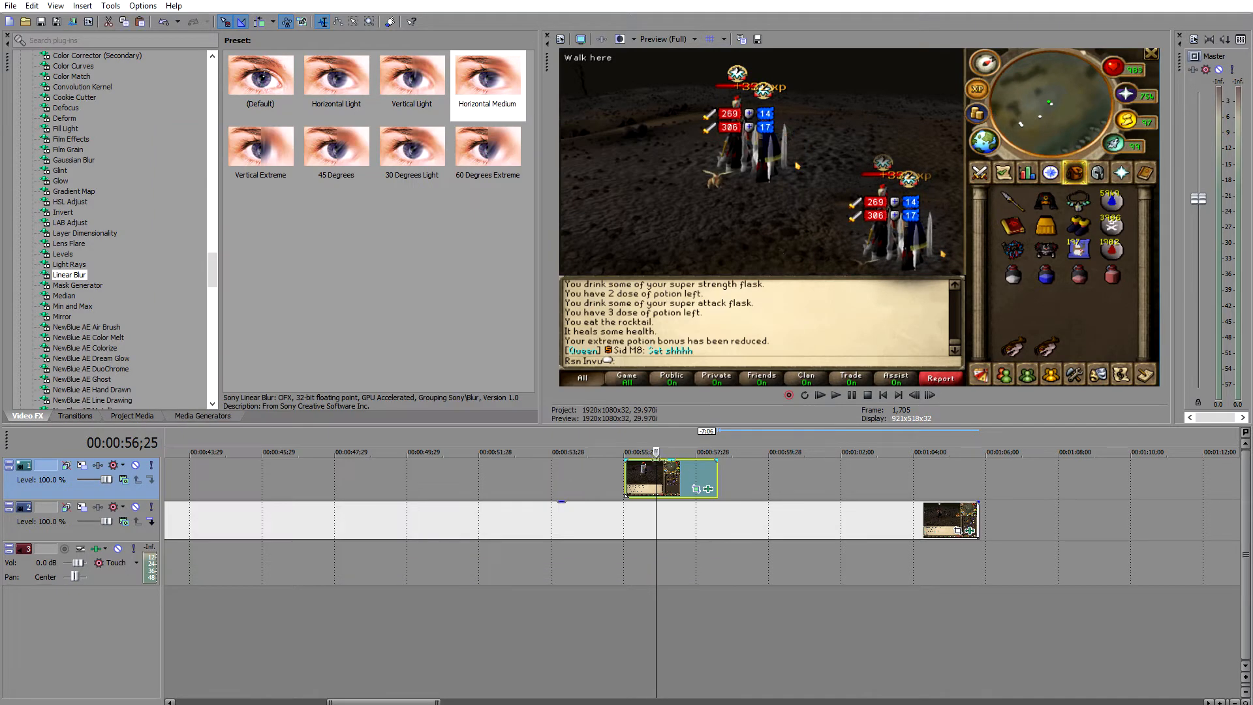
Play back the offset masked copy from 00:00:55;14 to check the overlay
left_click(606, 520)
key("space")
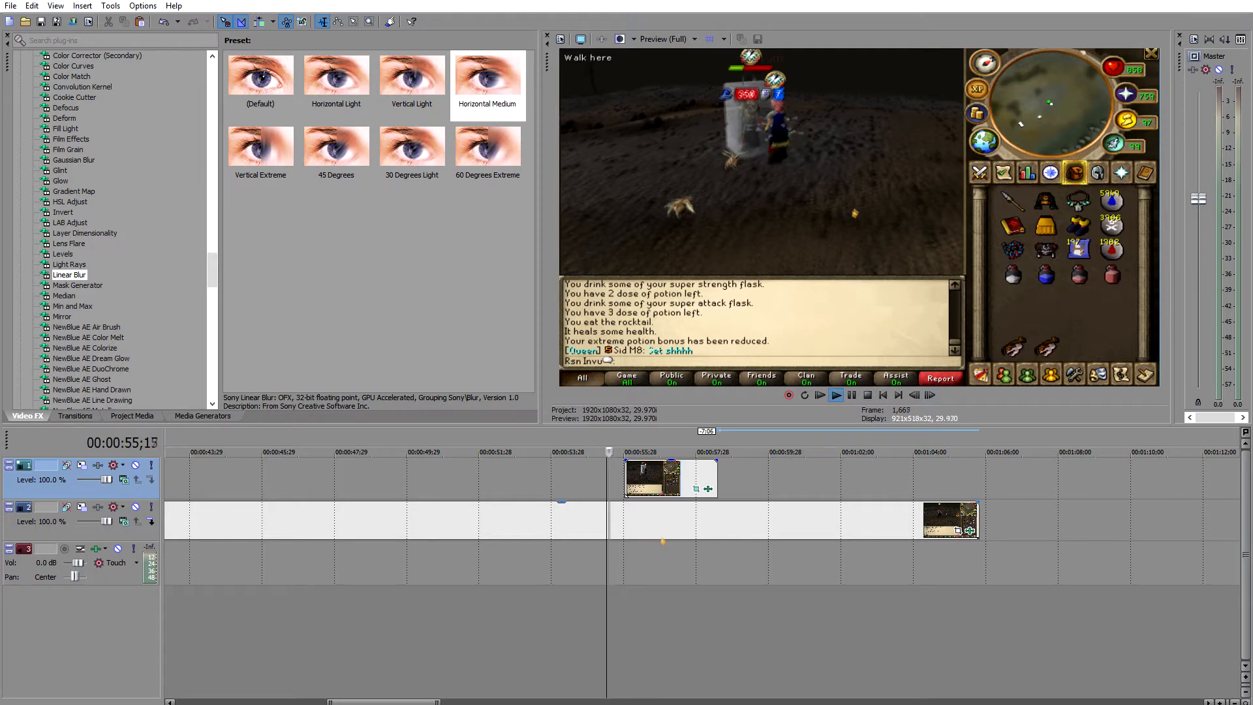
key("space")
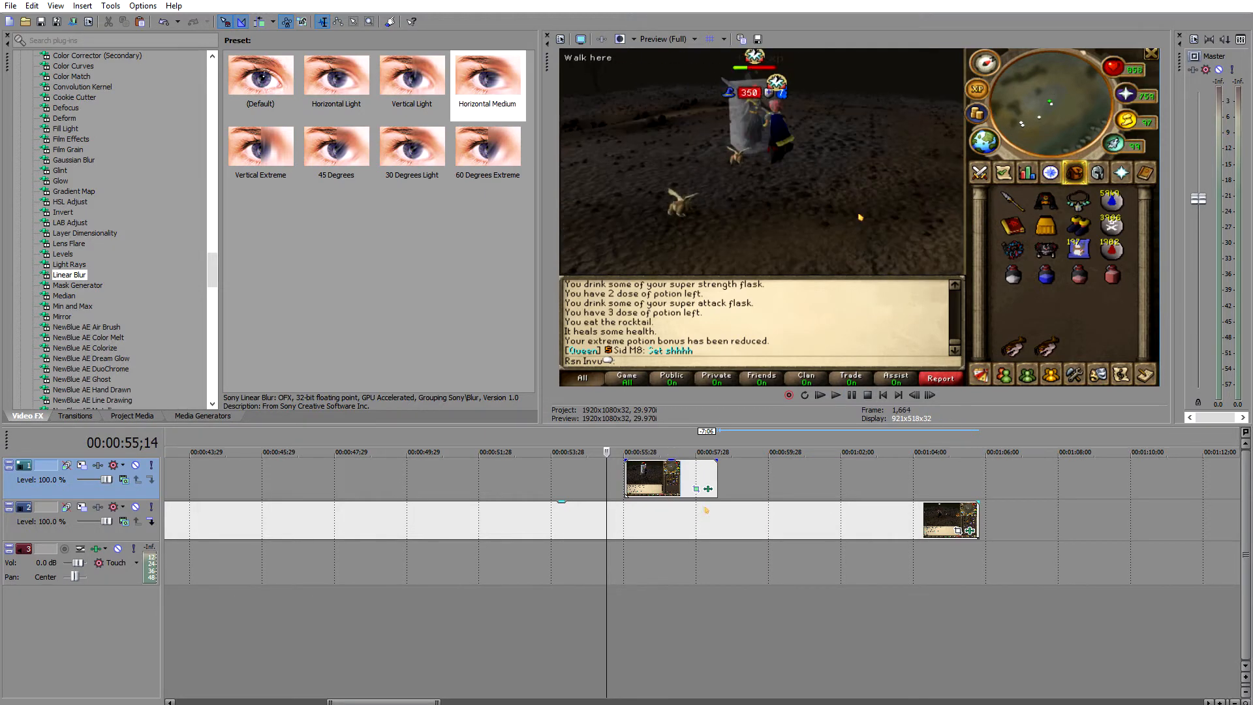
Add a short fade-in to the start of the upper clip and preview it from 00:00:55;23
left_click(637, 478)
scroll(637, 478, "up", 2)
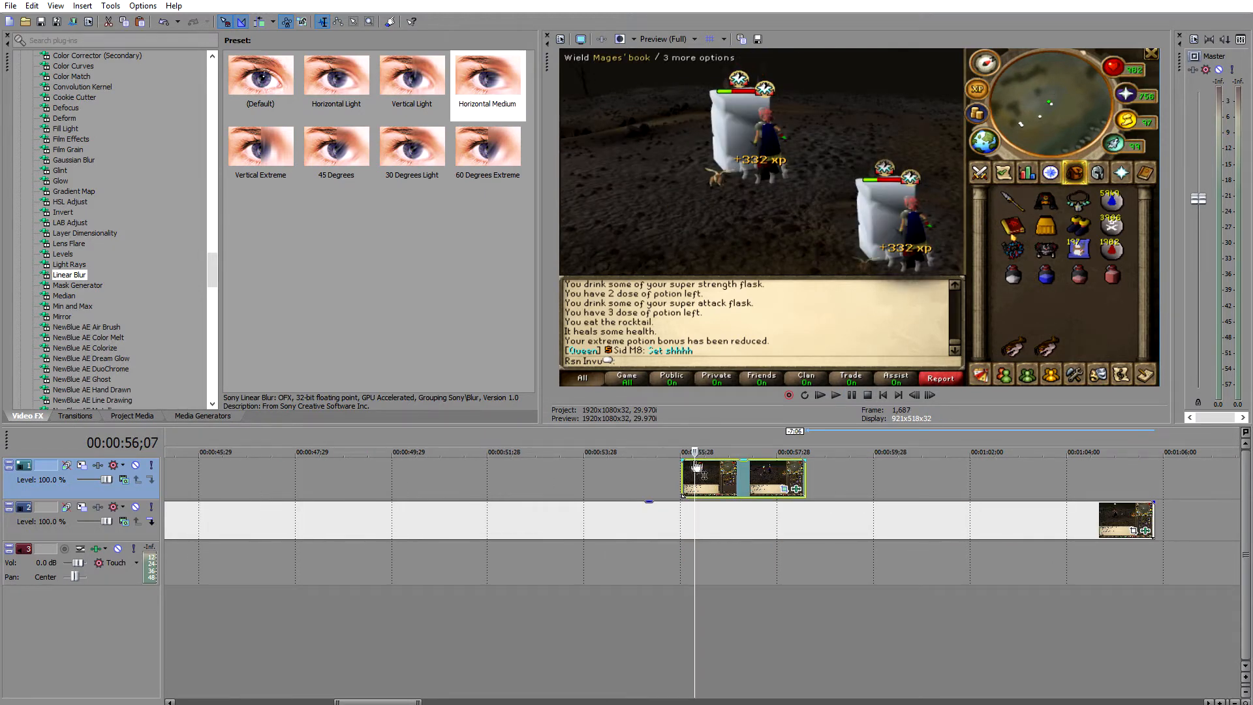
left_click_drag(691, 470, 713, 471)
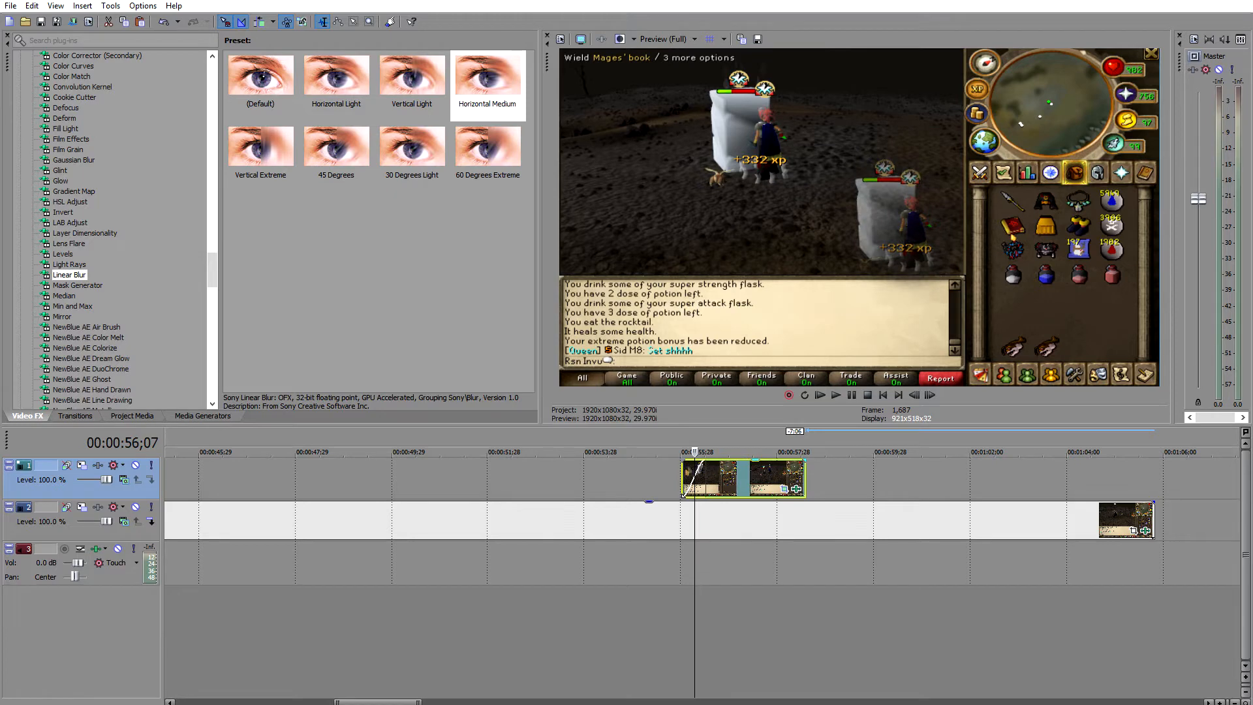
left_click(672, 480)
key("space")
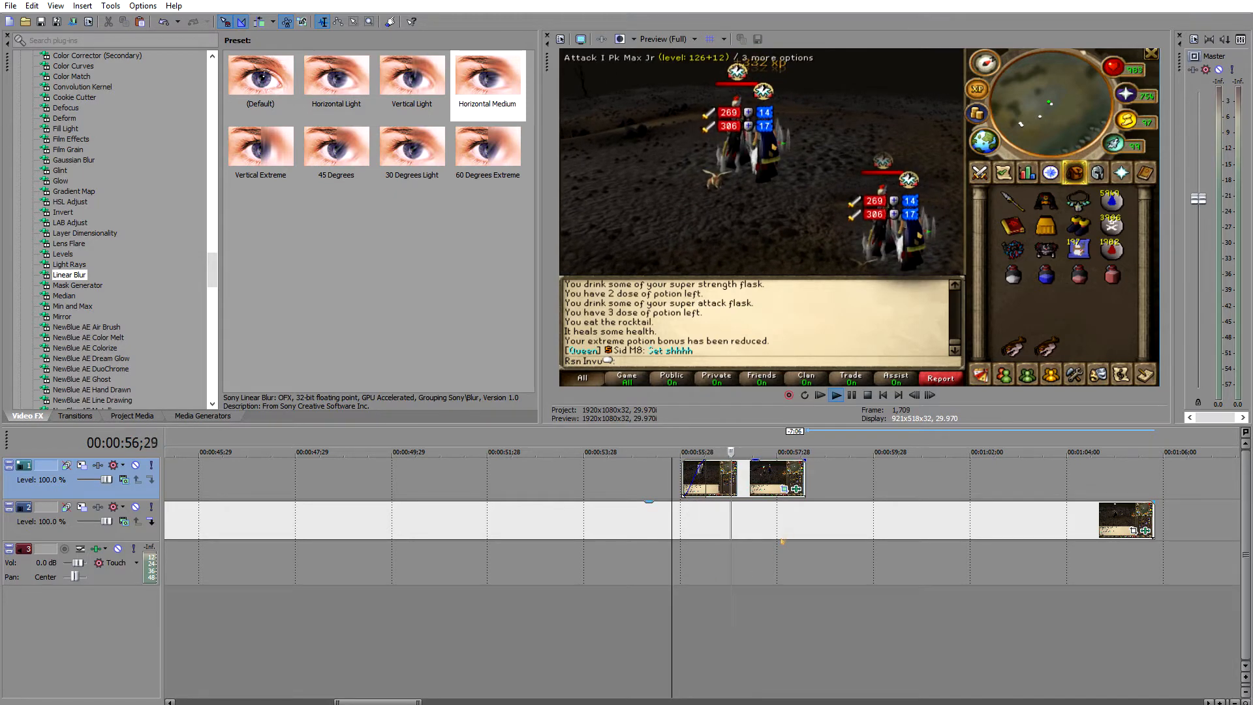
key("space")
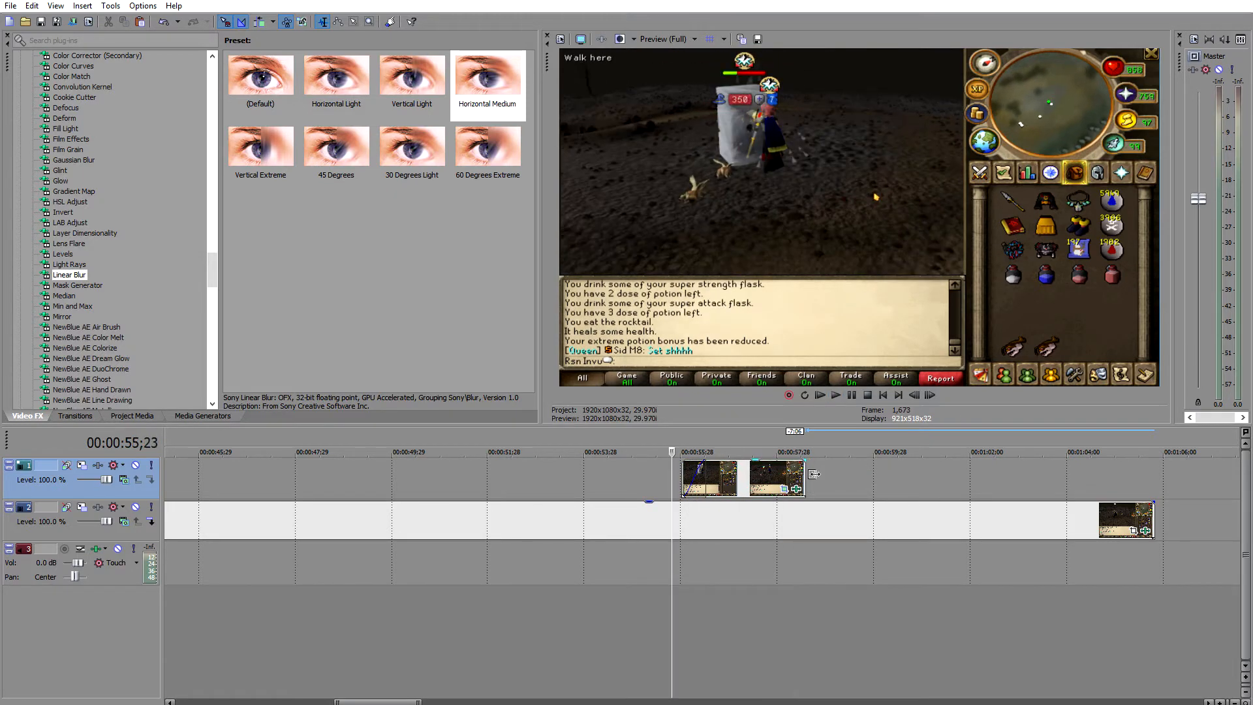
Add a short fade-out to the end of the upper clip and play it back
left_click_drag(818, 469, 787, 468)
key("space")
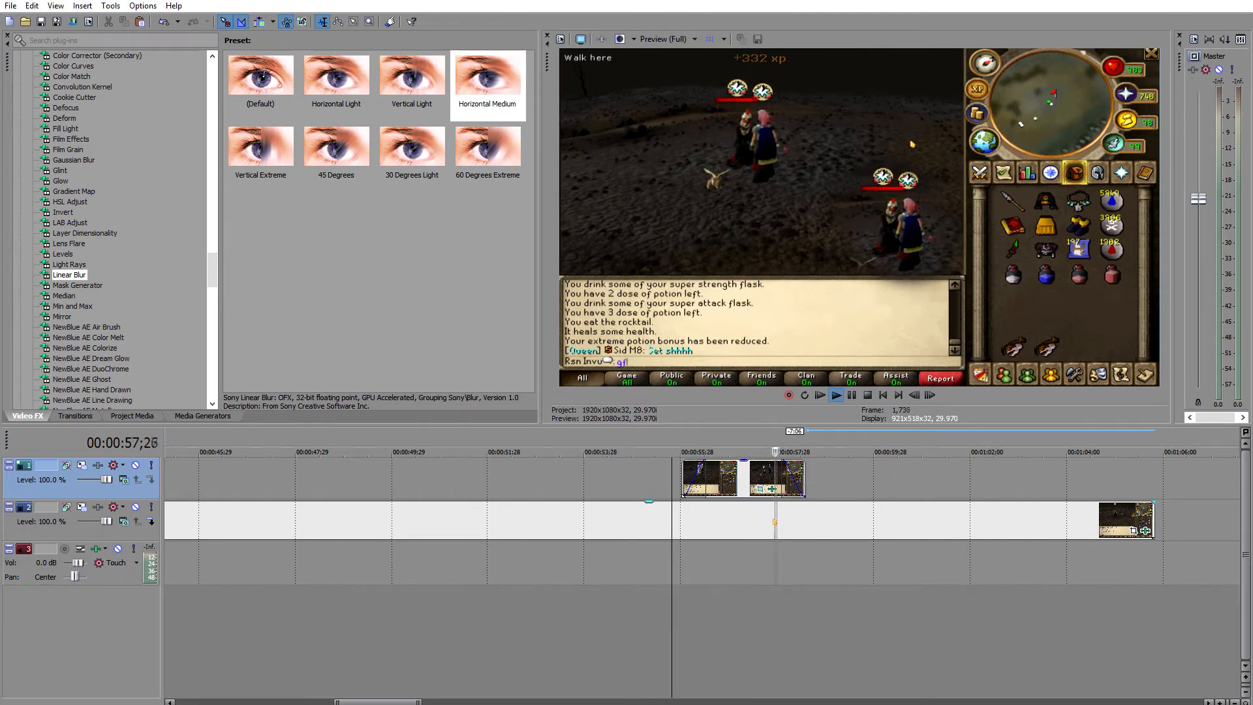
key("space")
Place the playhead at 00:00:56;25 and apply the TV Simulator effect's TV Look preset to the upper clip
left_click(736, 484)
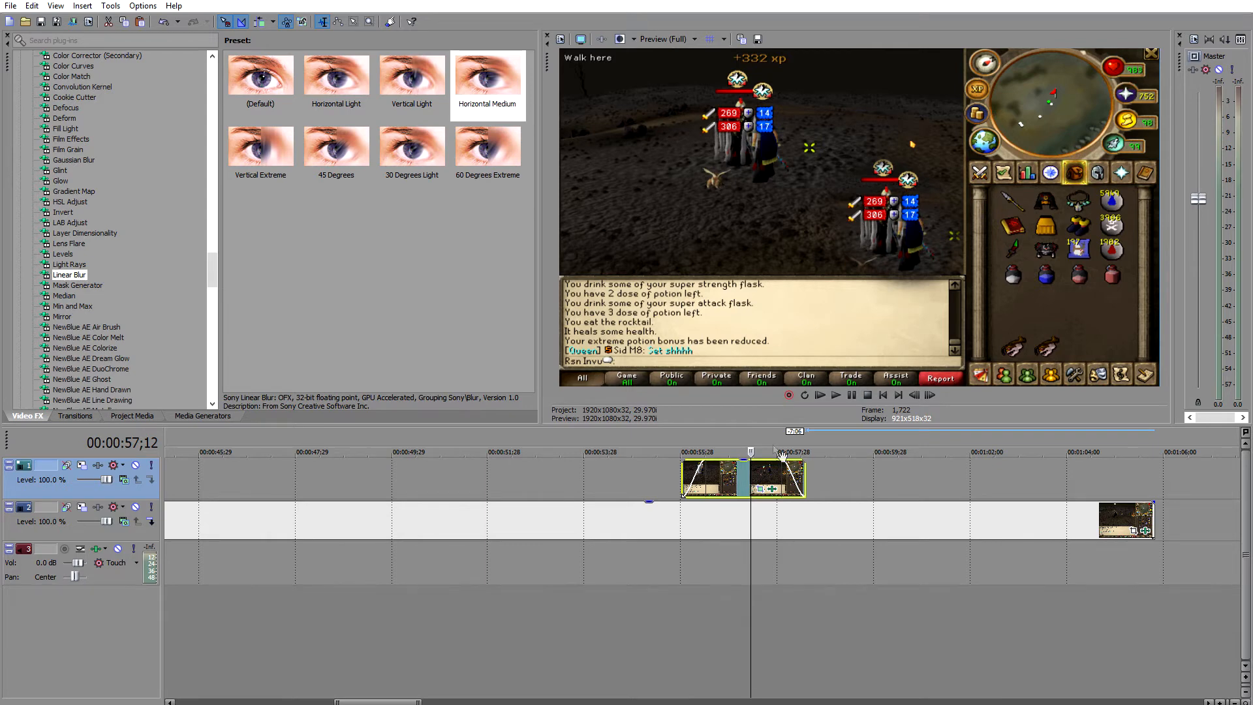
left_click(723, 451)
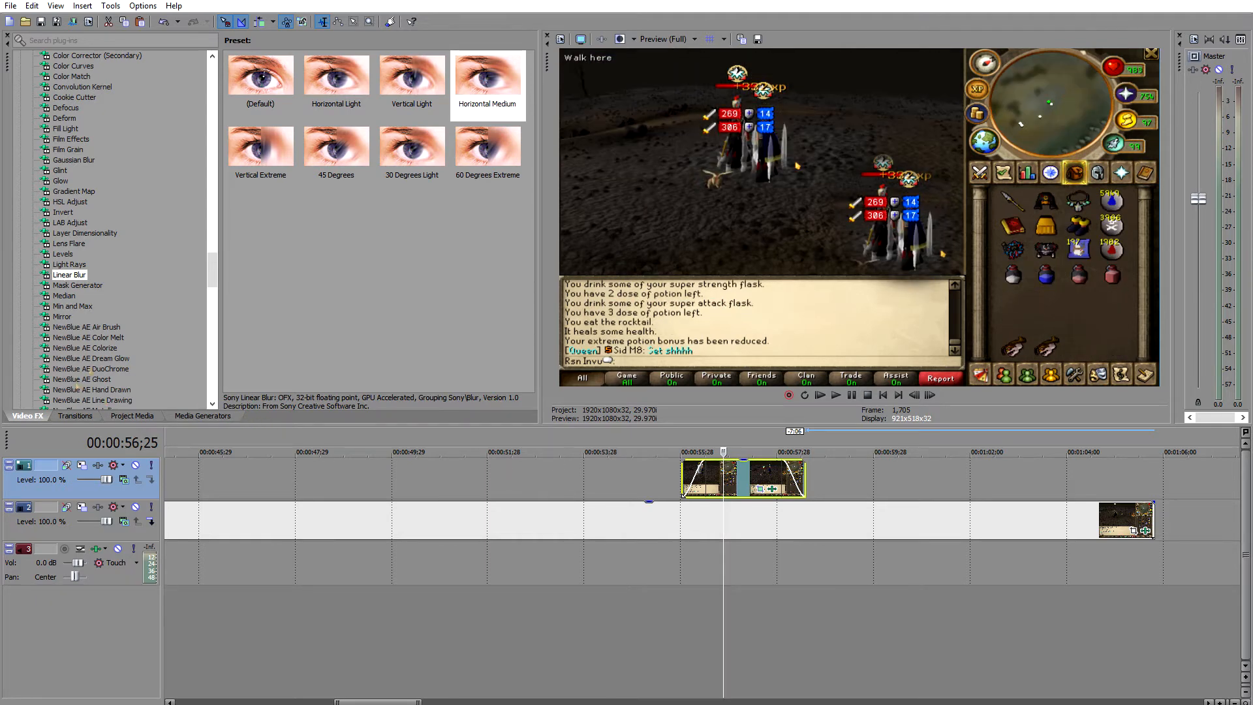
left_click_drag(213, 271, 213, 287)
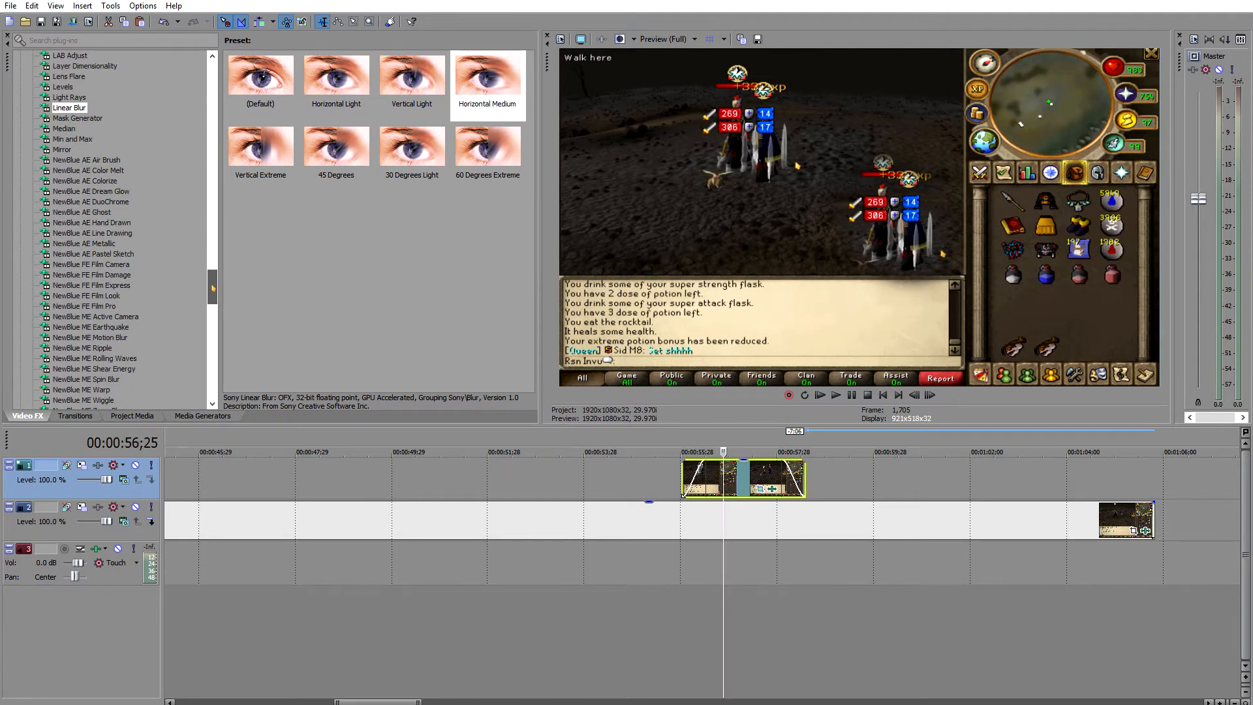
left_click_drag(214, 287, 207, 376)
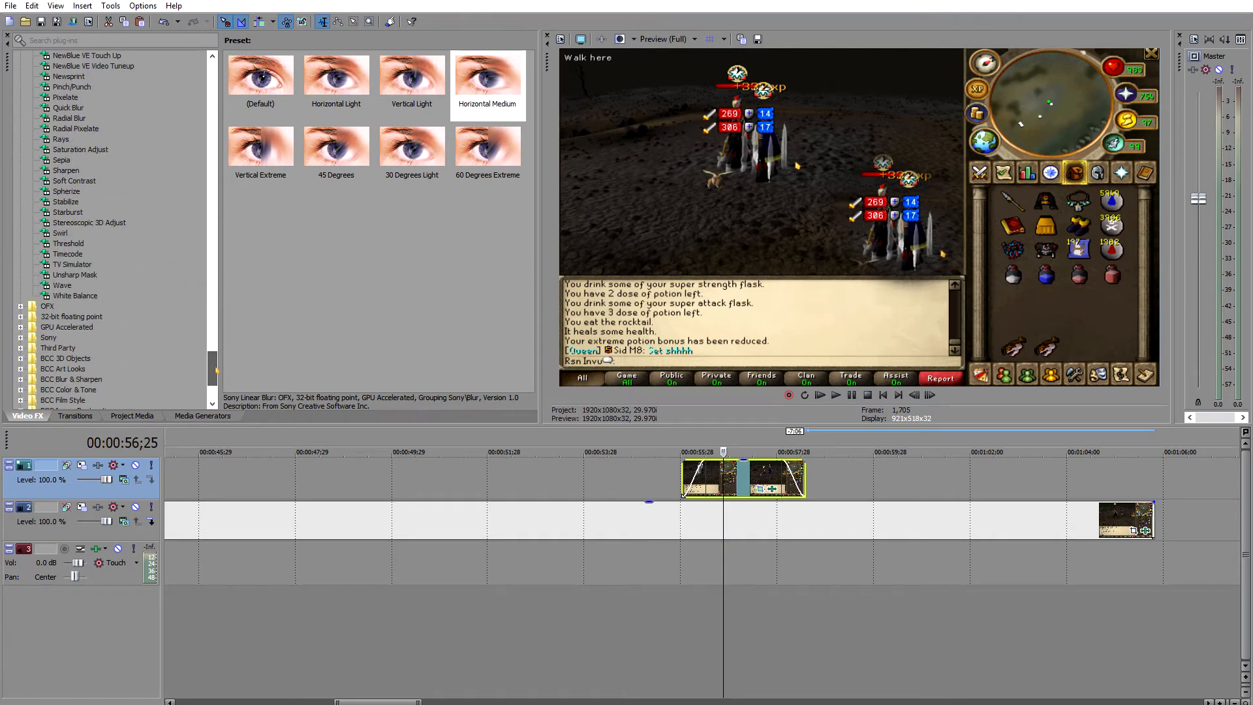
left_click(75, 265)
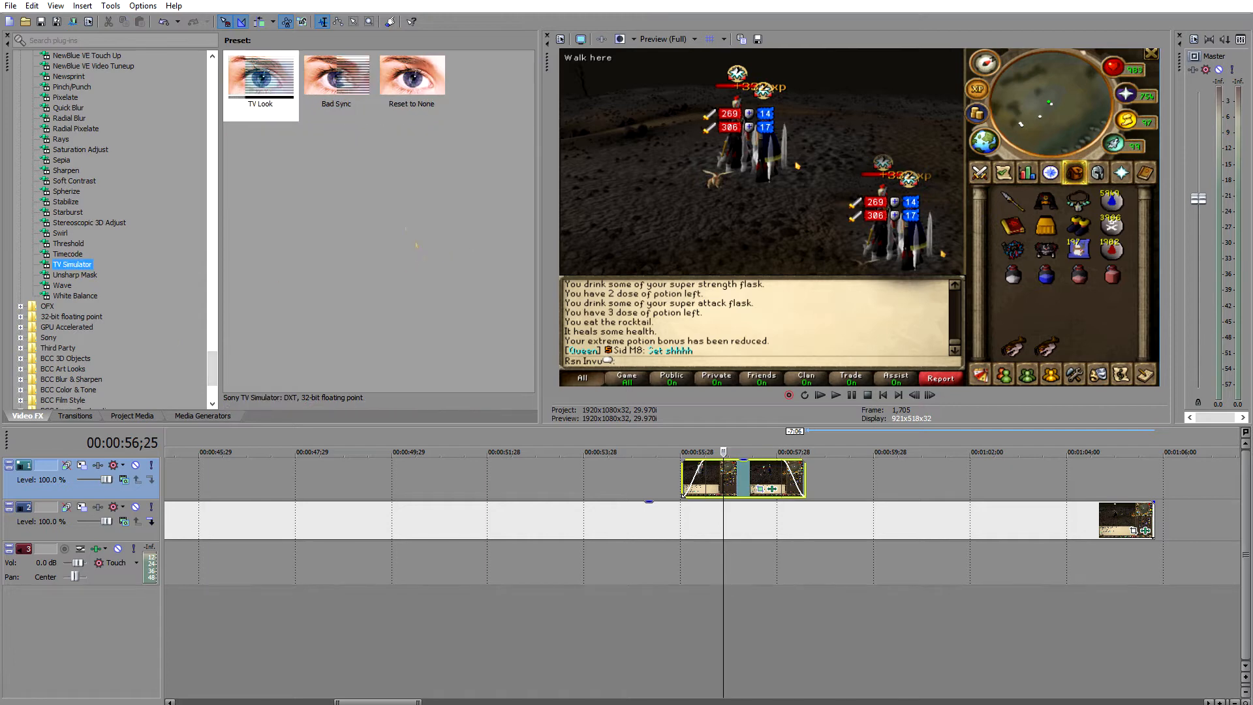
left_click_drag(261, 75, 738, 479)
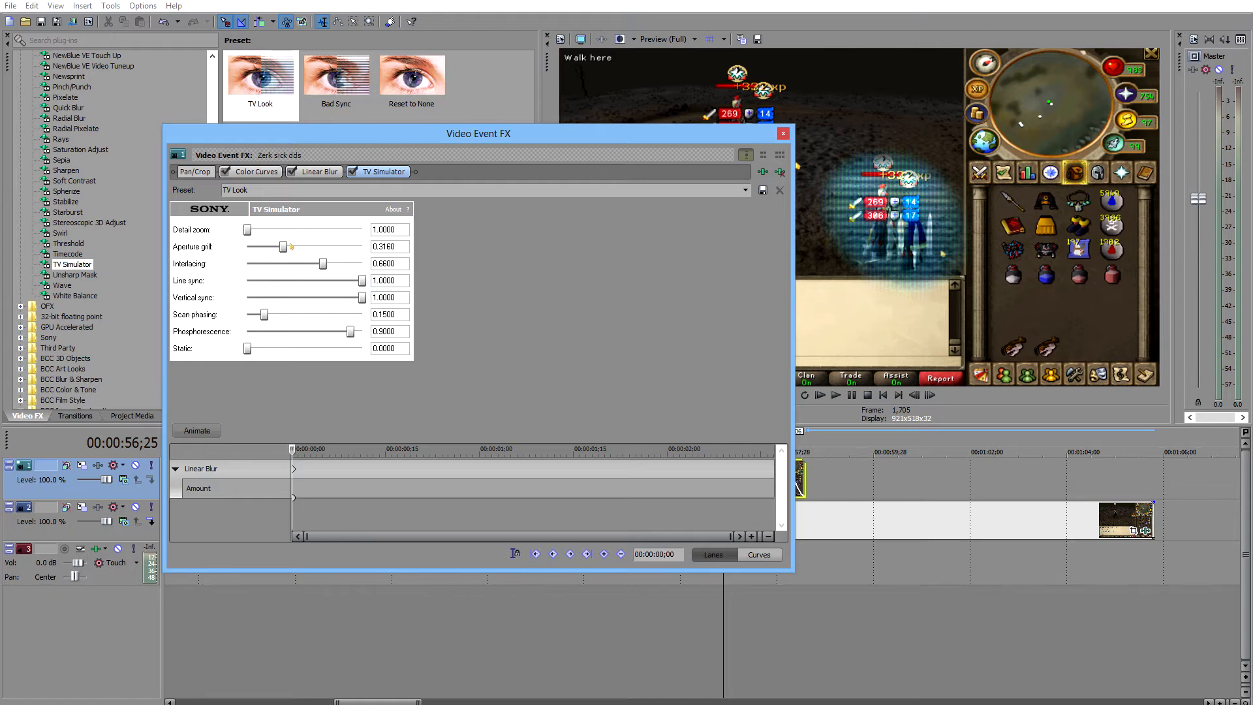
Set TV Simulator's aperture grill and interlacing to 0, phosphorescence to 0.044, static to 0.25 and scan phasing to 0.102, then uncover the preview
left_click_drag(282, 247, 199, 245)
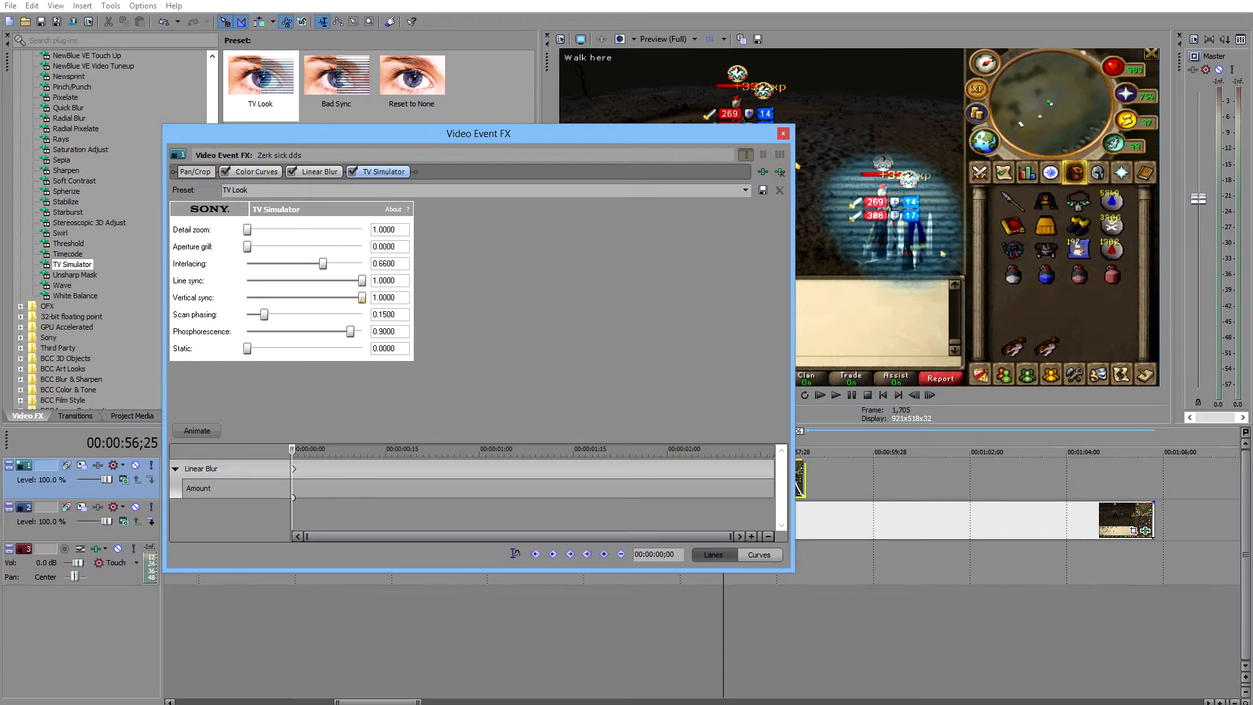
left_click_drag(322, 264, 237, 270)
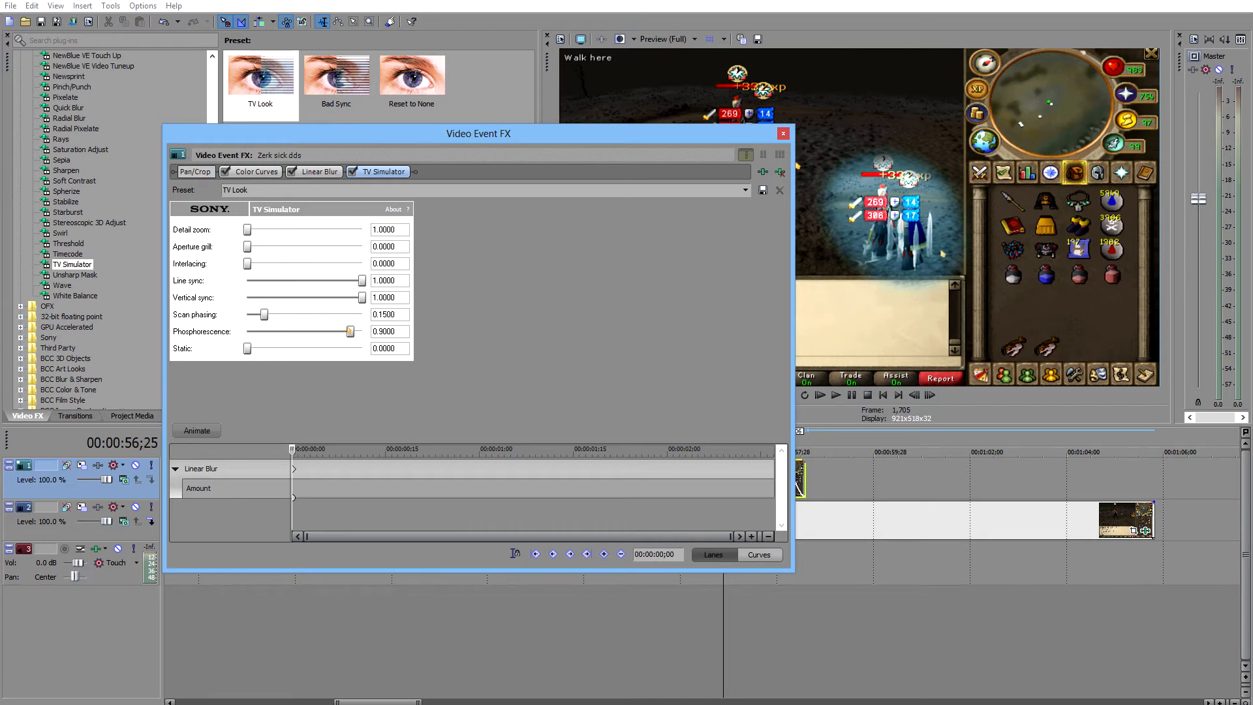
left_click_drag(351, 331, 235, 332)
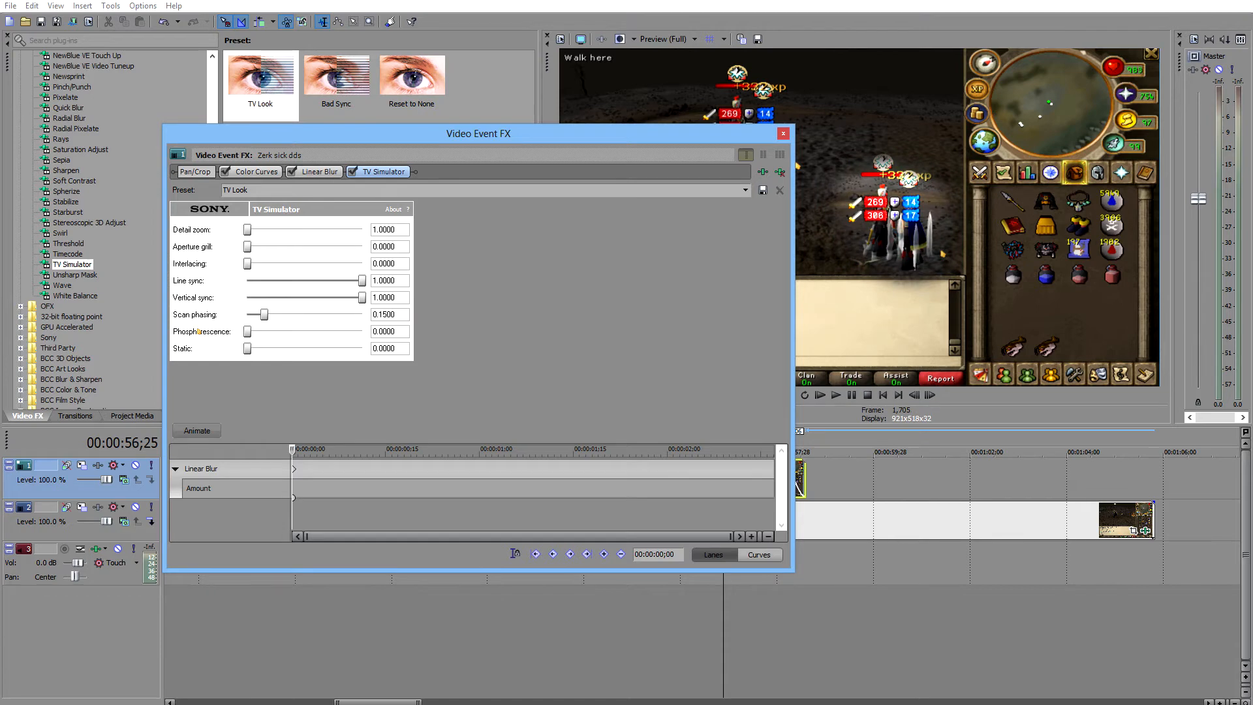
left_click_drag(257, 326, 270, 326)
mouse_move(257, 349)
left_mouse_down()
mouse_move(313, 348)
mouse_move(266, 349)
left_mouse_up()
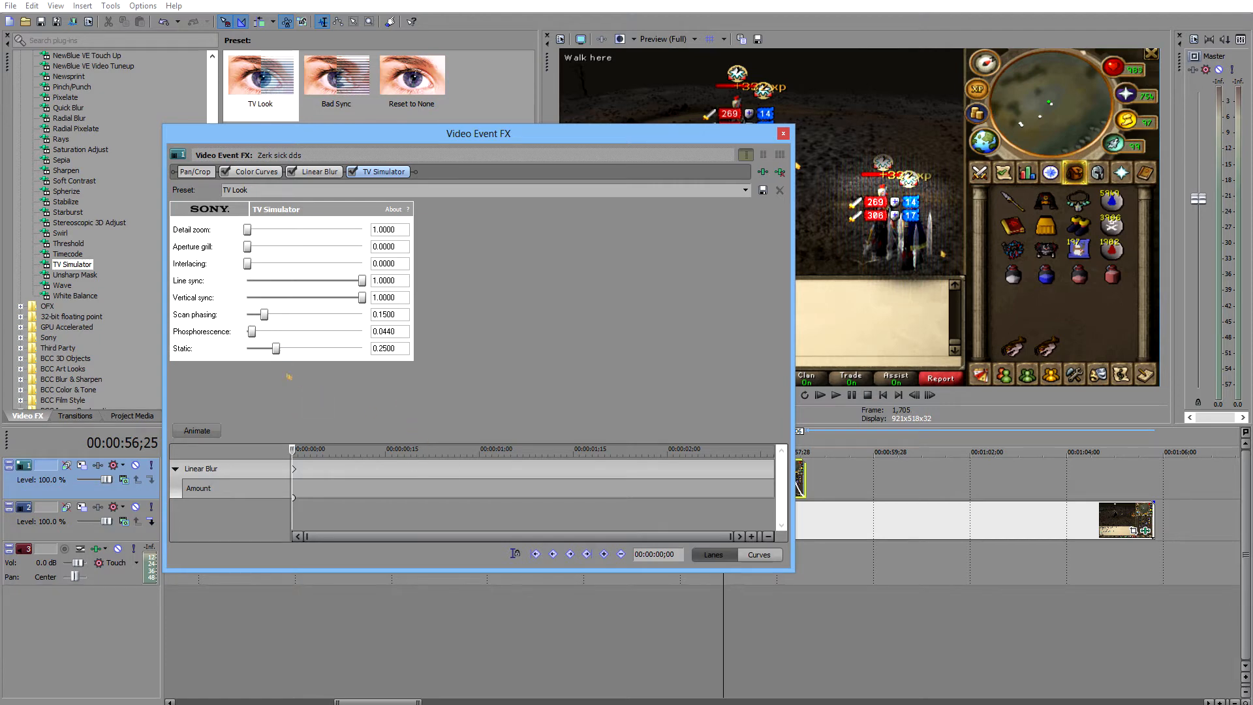
mouse_move(266, 317)
left_mouse_down()
mouse_move(248, 316)
mouse_move(302, 316)
mouse_move(261, 322)
left_mouse_up()
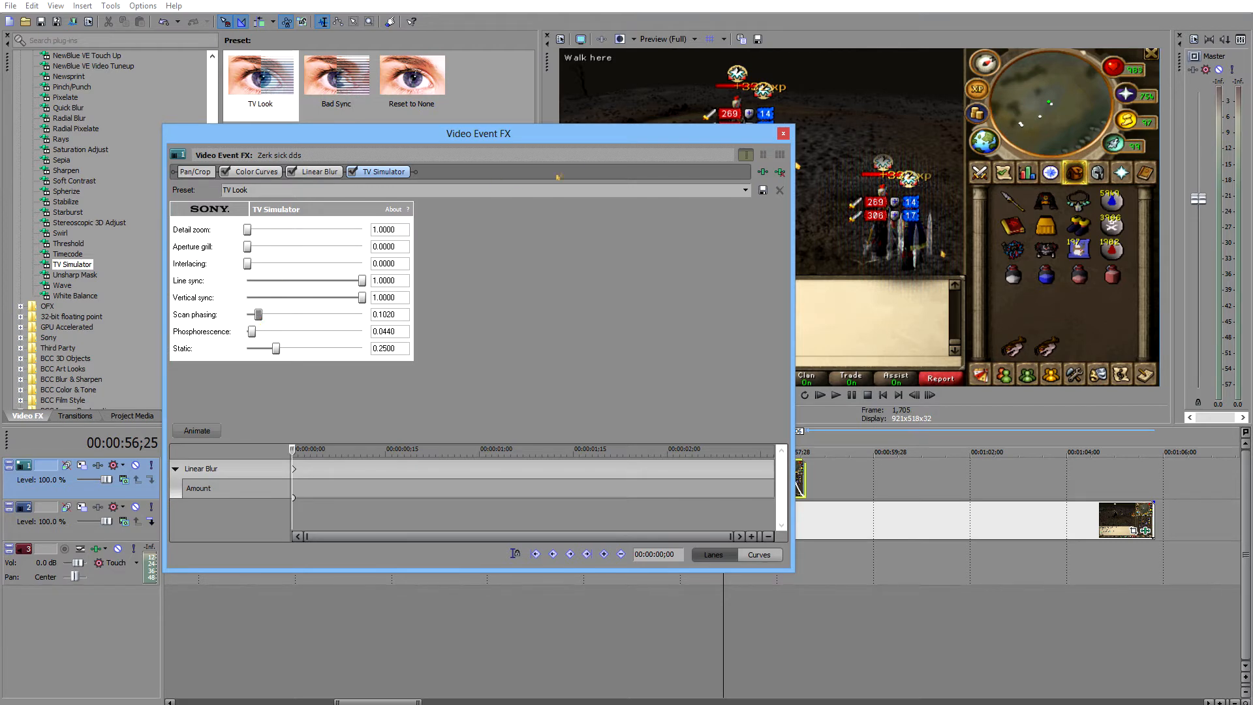
left_click_drag(583, 138, 468, 168)
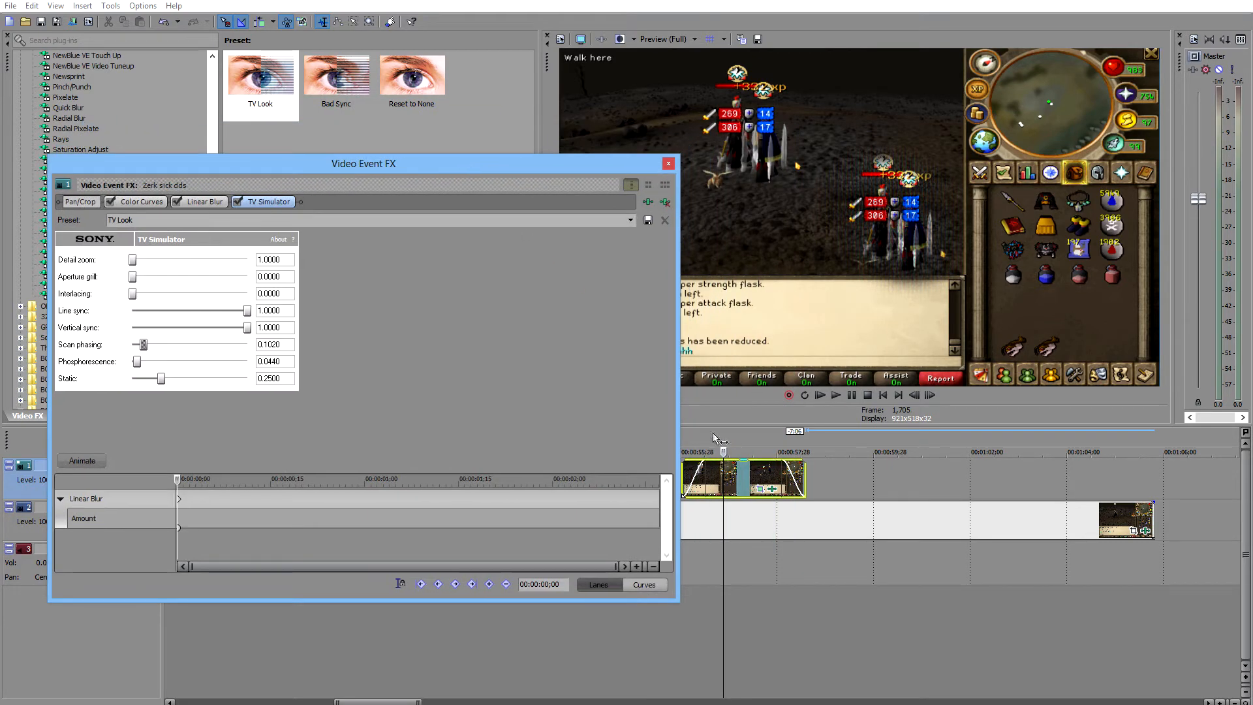
Play the upper clip and step through its frames to examine the TV Simulator look over the duplicated characters
left_click(730, 459)
key("space")
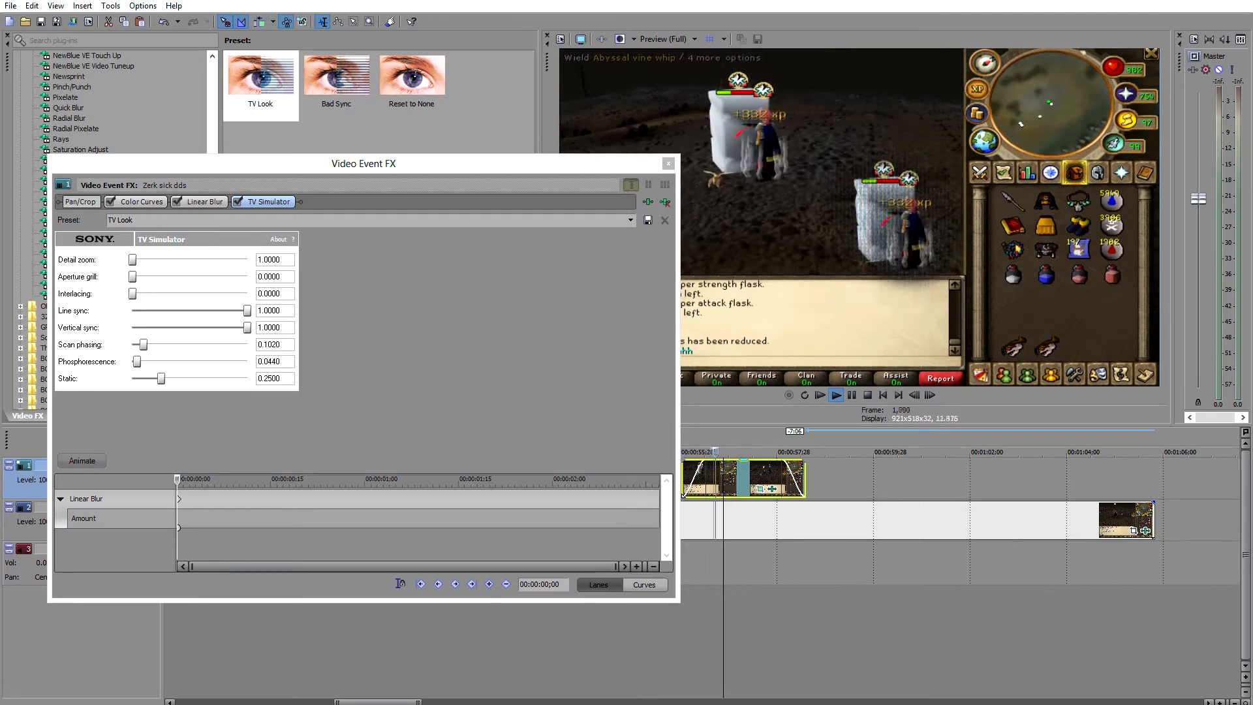
key("space")
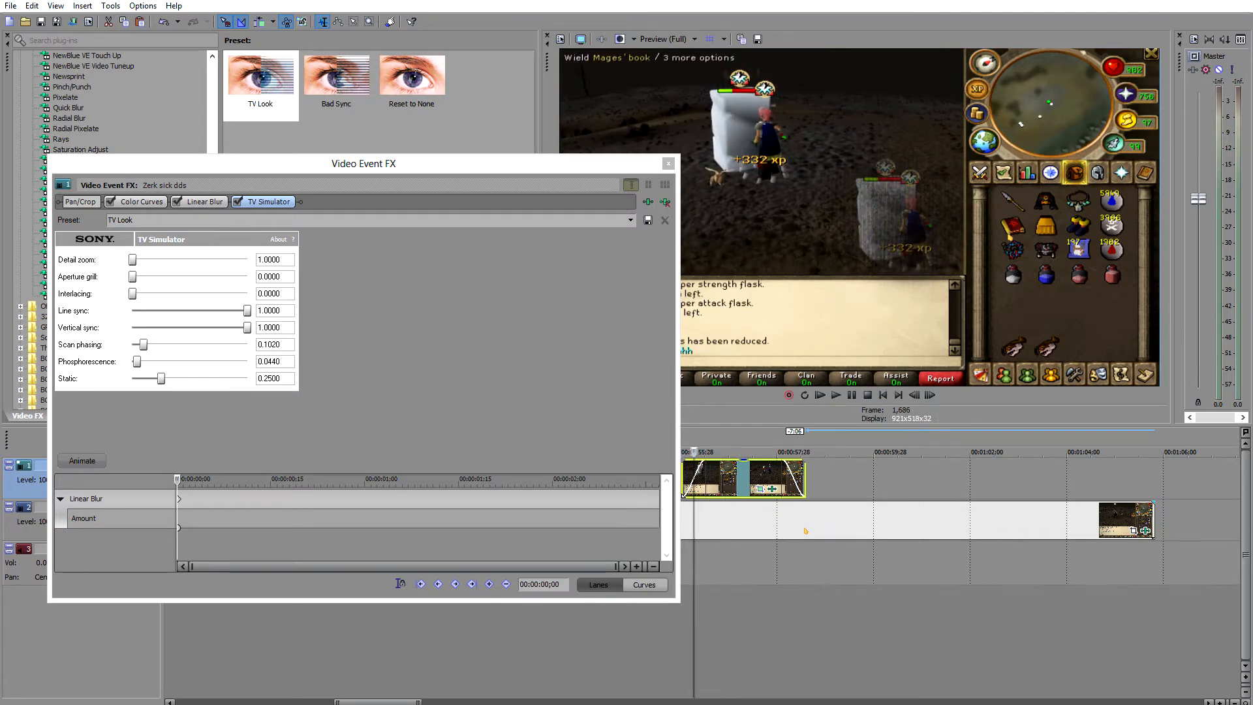
key("Right")
key("Right")
key("Right")
key("Right")
key("Right")
key("Right")
key("Right")
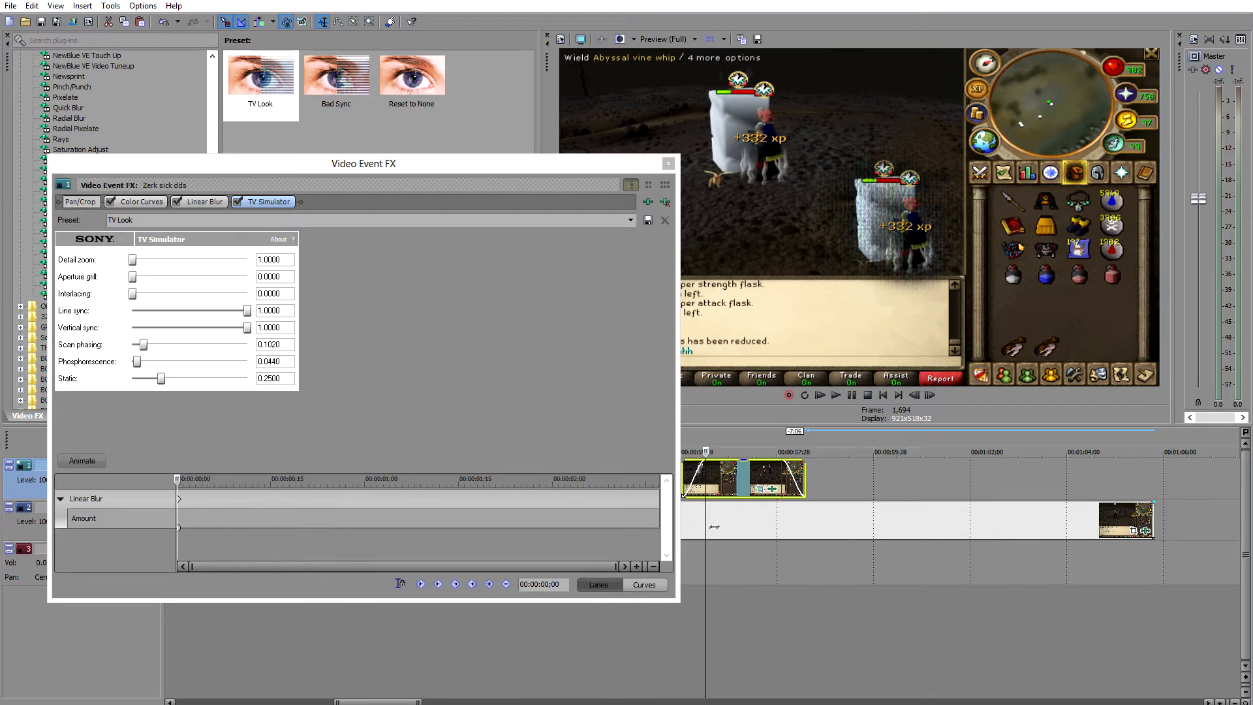
left_click_drag(705, 517, 710, 511)
key("Right")
key("Right")
key("Right")
key("Right")
key("Right")
key("Right")
key("Right")
key("Right")
key("Right")
key("Right")
key("Right")
key("Right")
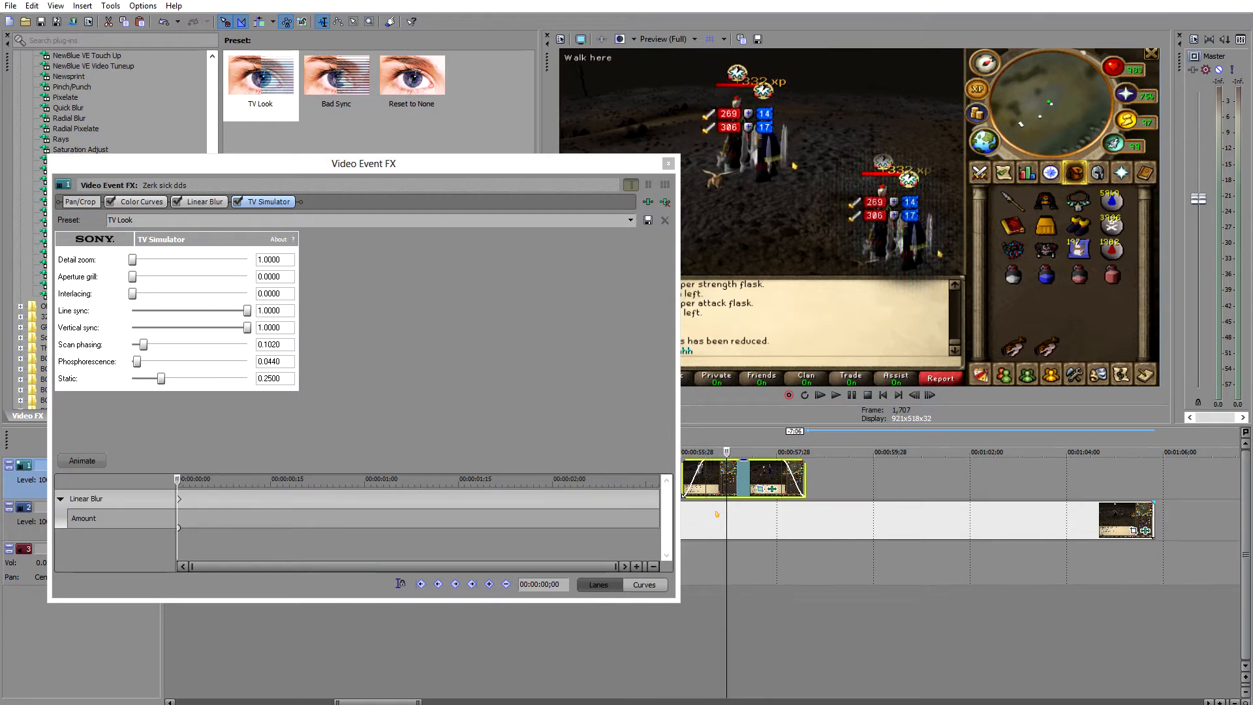
key("Right")
key("Right")
key("Right")
key("Right")
key("Right")
key("Right")
key("Right")
key("Right")
key("Right")
key("Right")
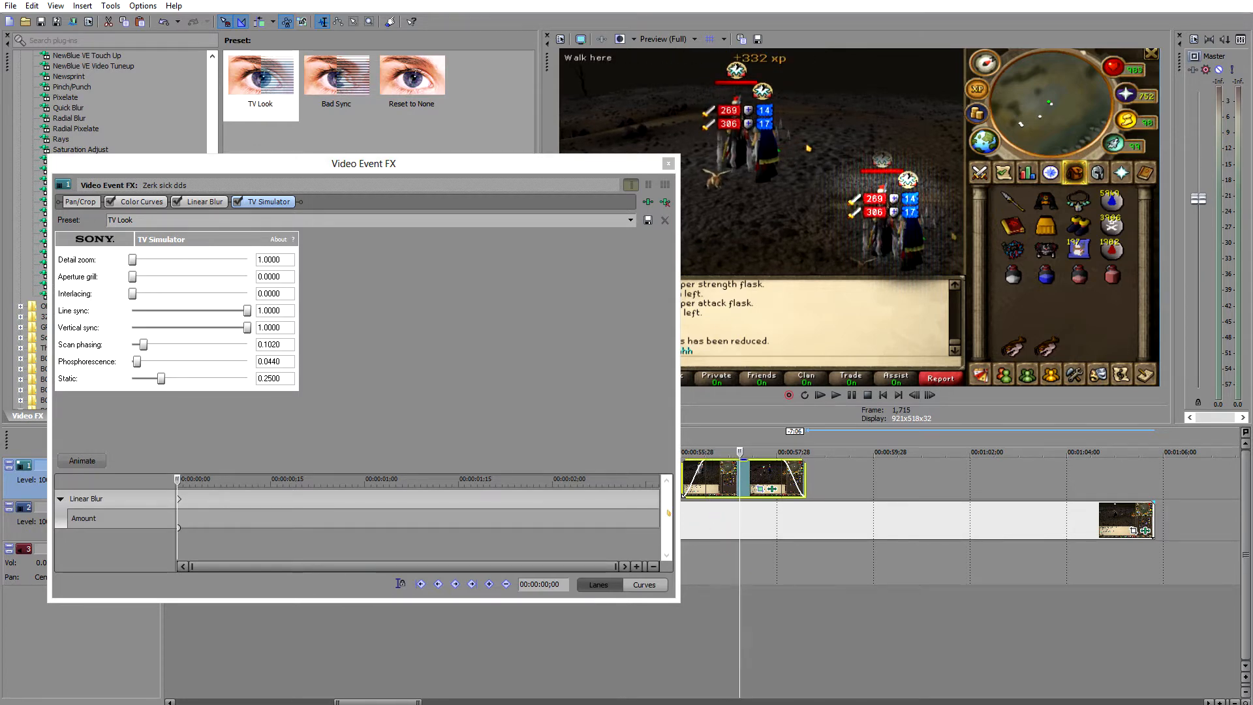
key("Right")
key("Right")
key("Right")
key("Right")
key("Right")
key("Right")
key("Right")
key("Right")
key("Right")
key("Right")
key("Right")
key("Right")
key("Right")
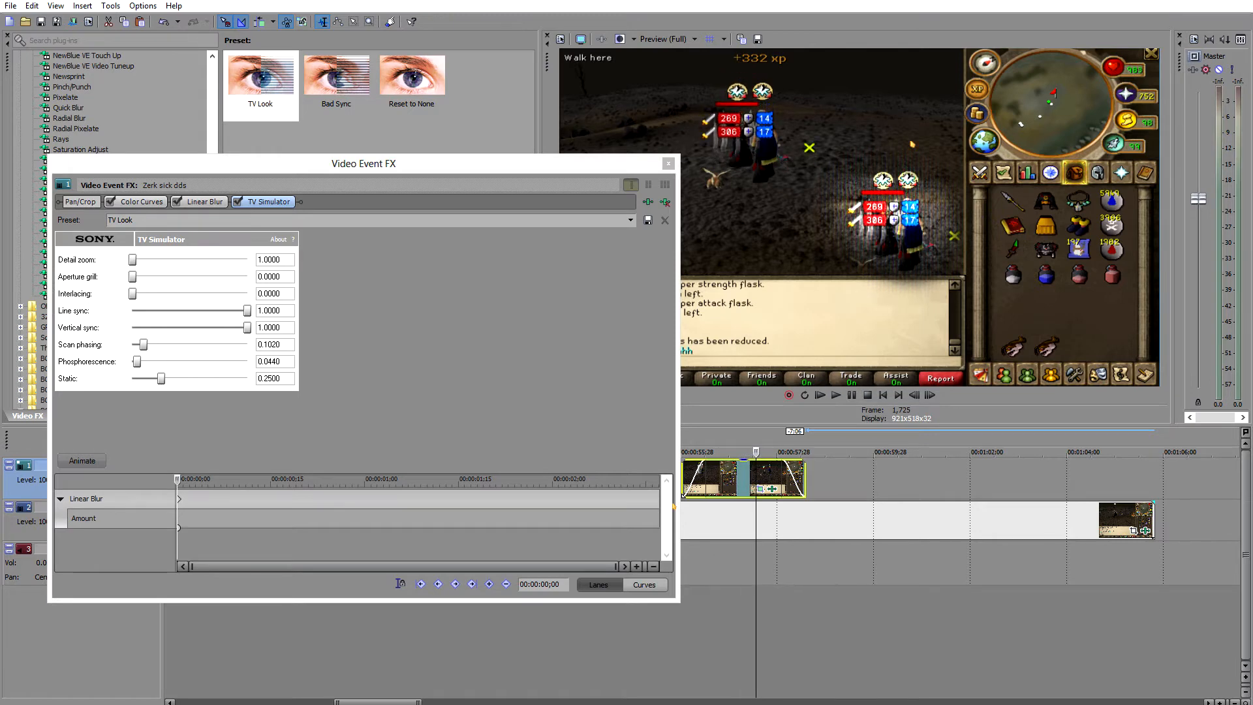
key("Right")
key("Right")
key("Right")
key("Right")
key("Right")
key("Right")
key("Right")
key("Right")
key("Right")
key("Right")
key("Right")
key("Right")
key("Right")
key("Left")
key("Left")
key("Left")
key("Left")
key("Left")
key("Left")
key("Left")
key("Left")
key("Left")
key("Left")
key("Left")
key("Left")
key("Left")
key("Left")
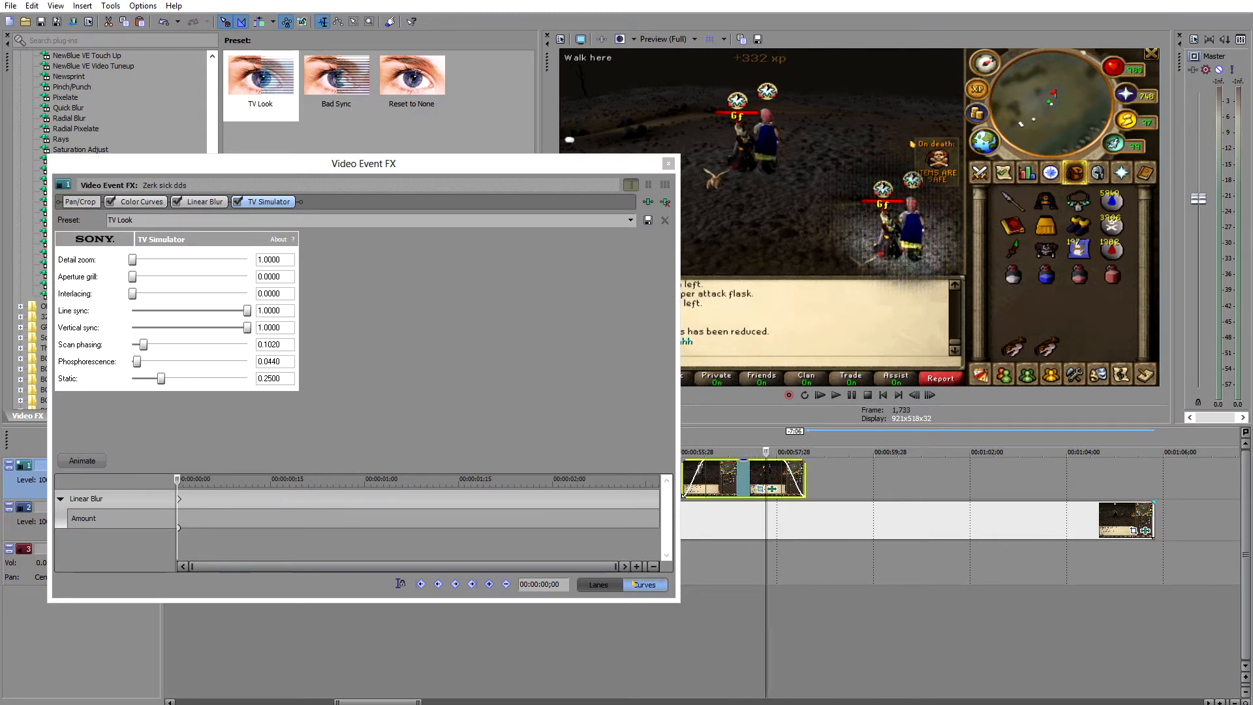
key("Left")
key("Left")
key("Left")
key("Left")
key("Left")
key("Left")
key("Left")
key("Left")
key("Left")
key("Left")
key("Left")
key("Left")
key("Left")
key("Left")
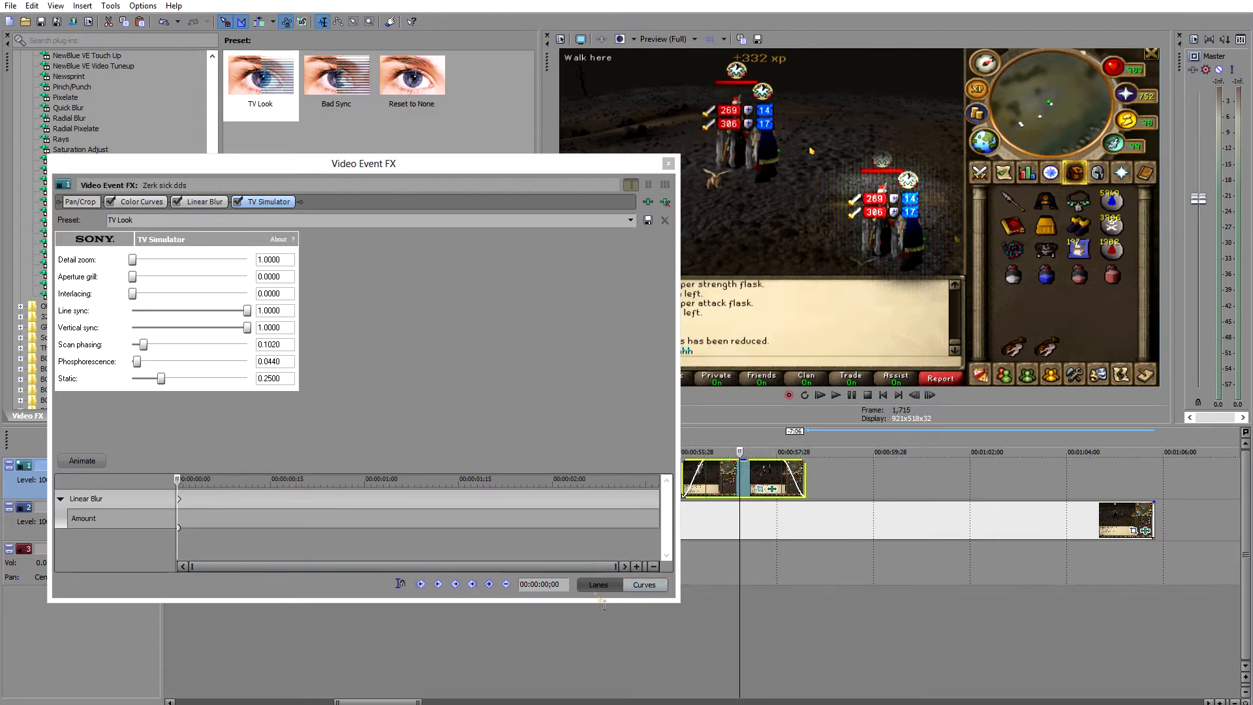
Set TV Simulator's scan phasing to 0.122, close the effect settings and play the upper clip from 00:00:55;29
left_click(270, 345)
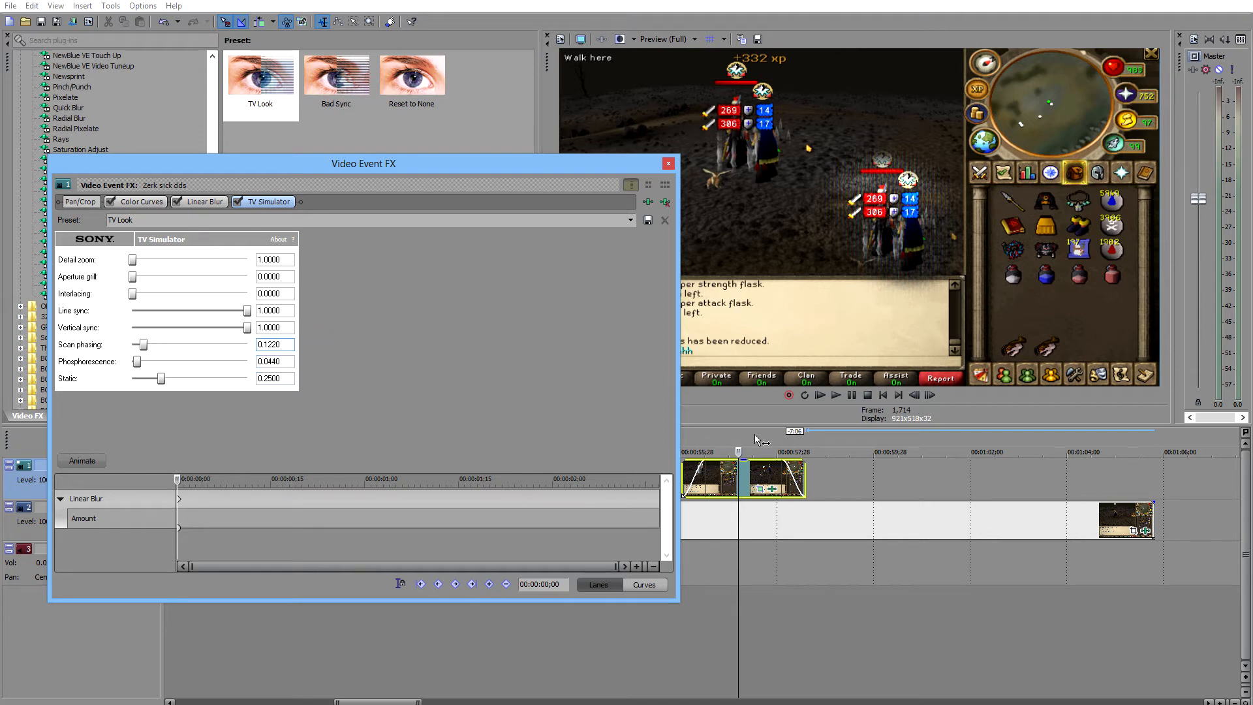
left_click_drag(739, 452, 685, 451)
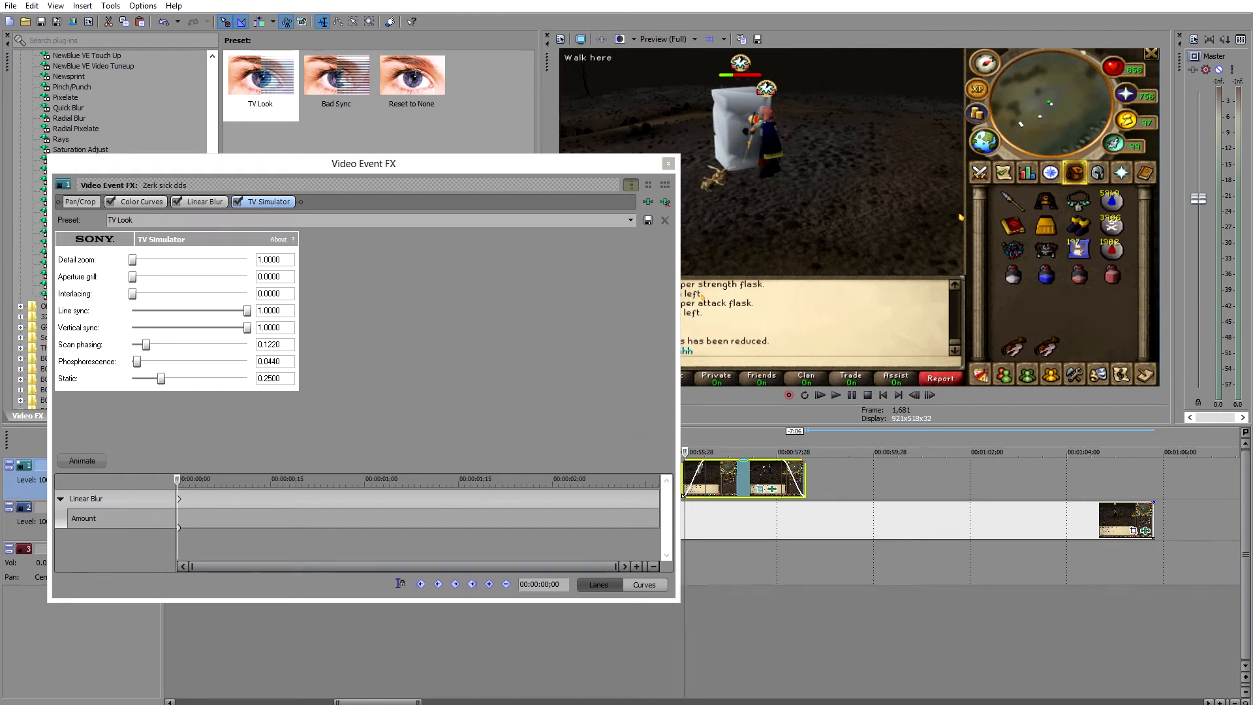
left_click(669, 164)
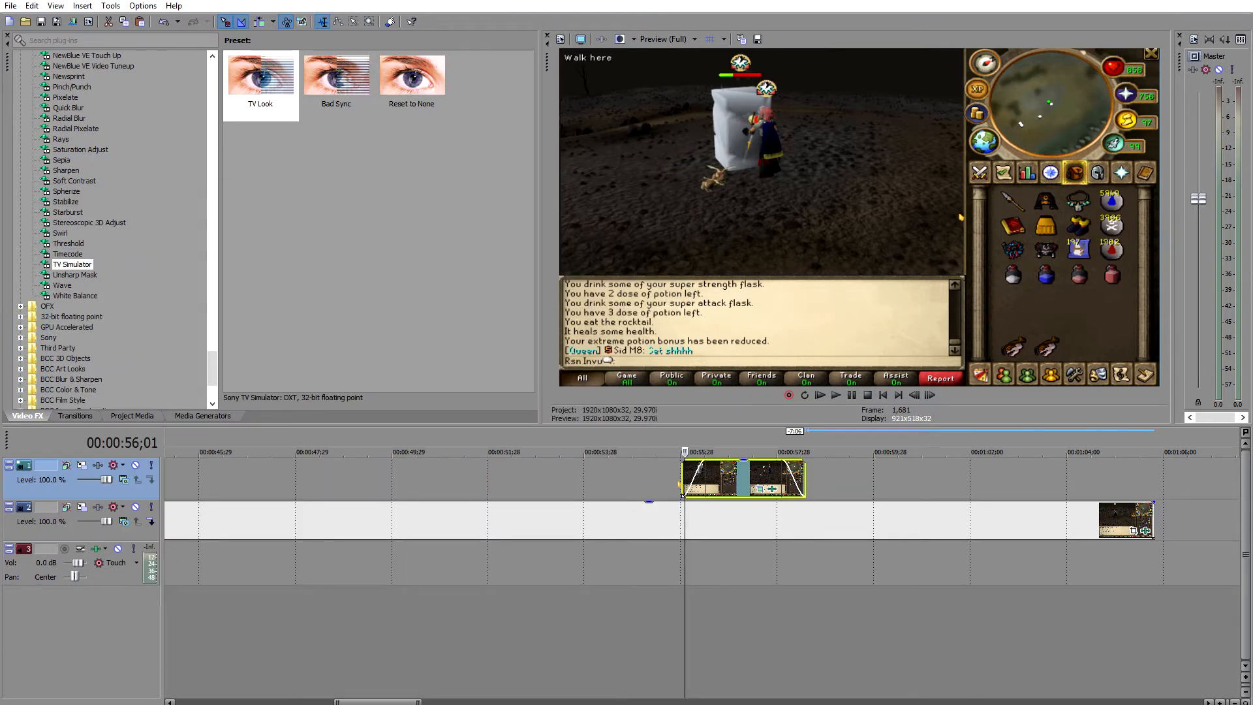
left_click(680, 485)
key("space")
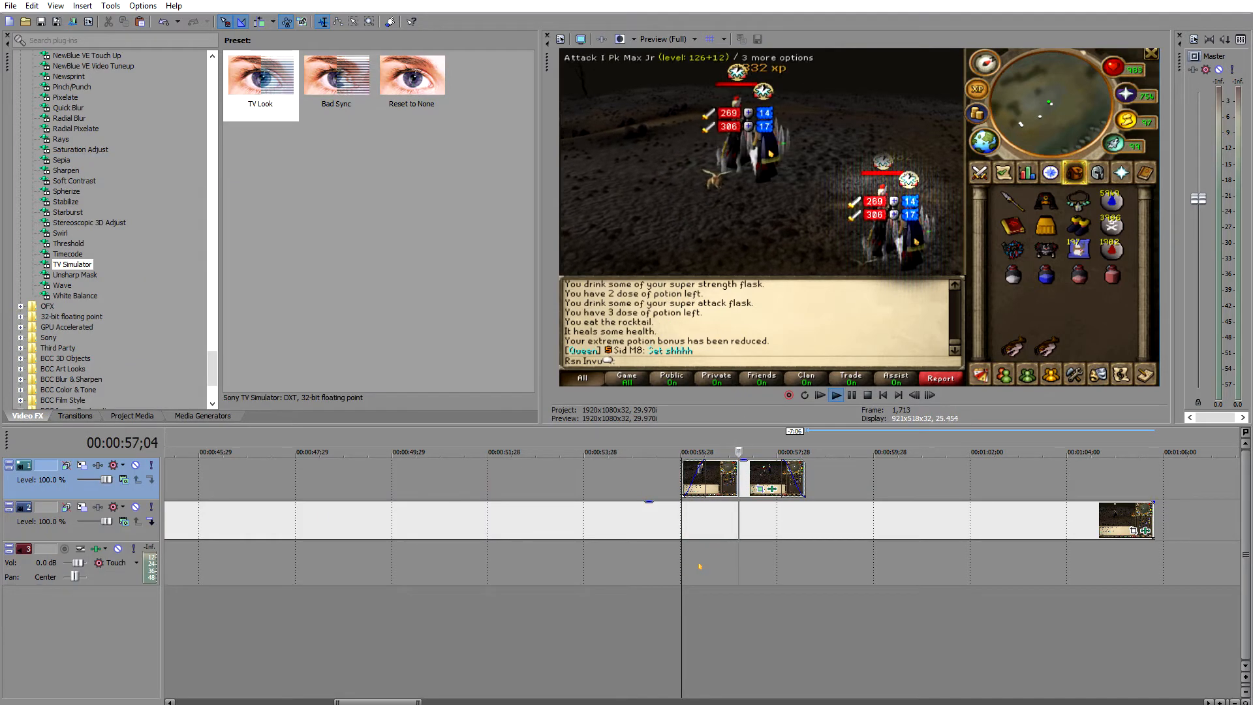
key("space")
key("space")
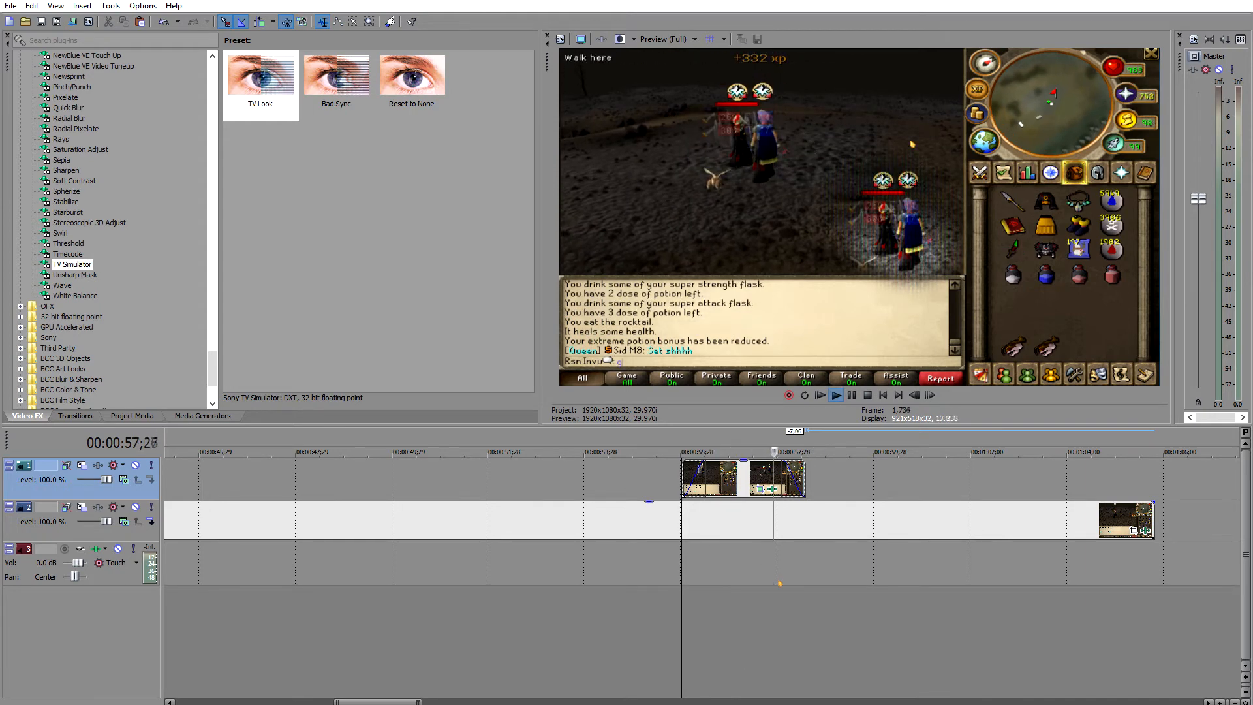
key("space")
Set the upper clip's TV Simulator static to 0.15 and play the result
right_click(764, 484)
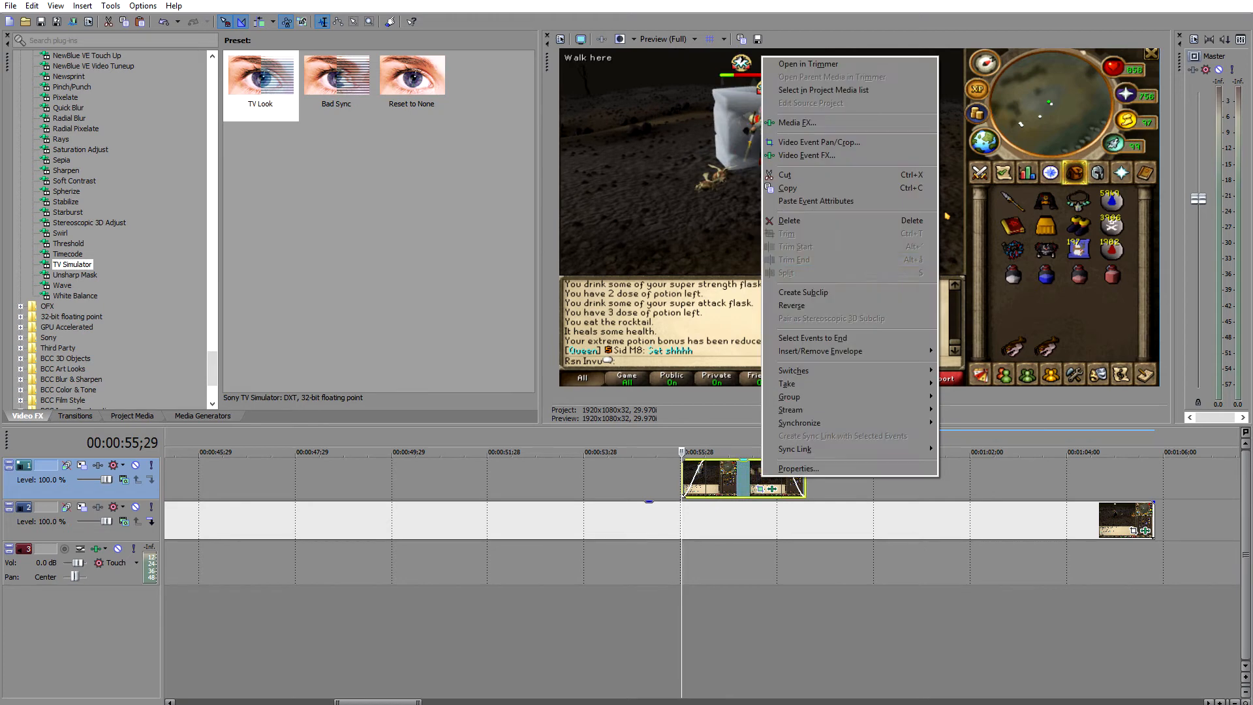
left_click(810, 155)
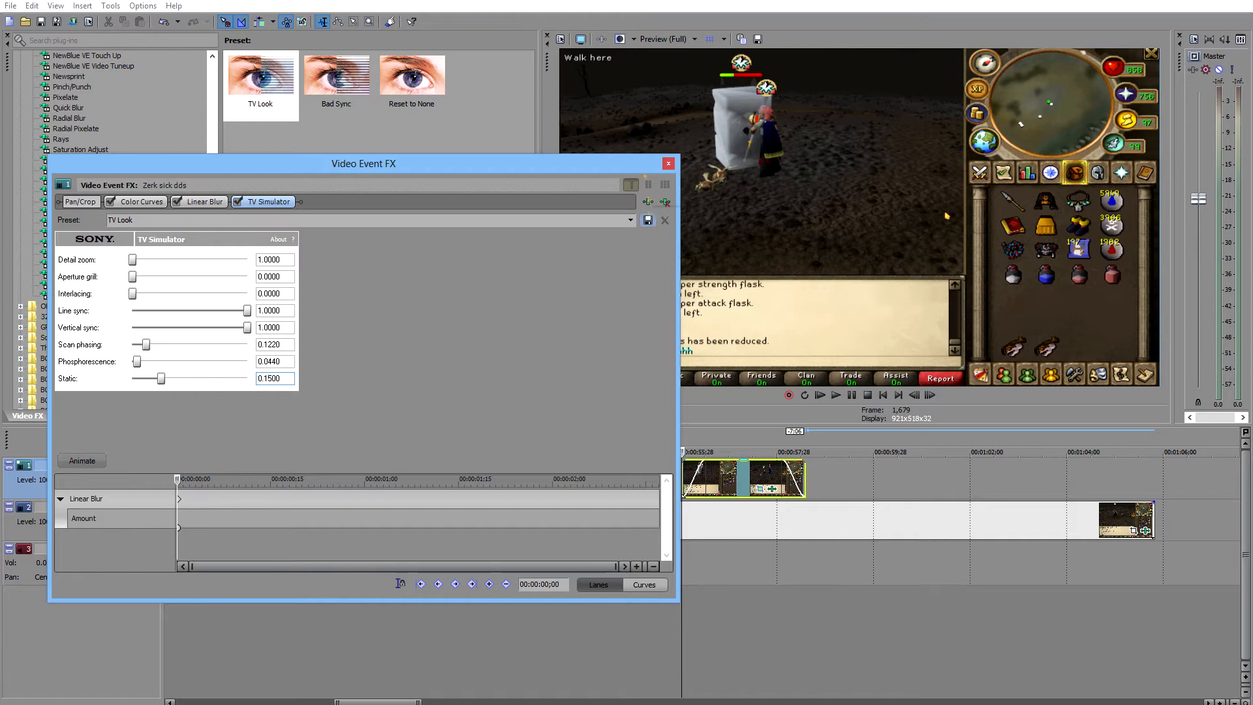
left_click(667, 164)
key("space")
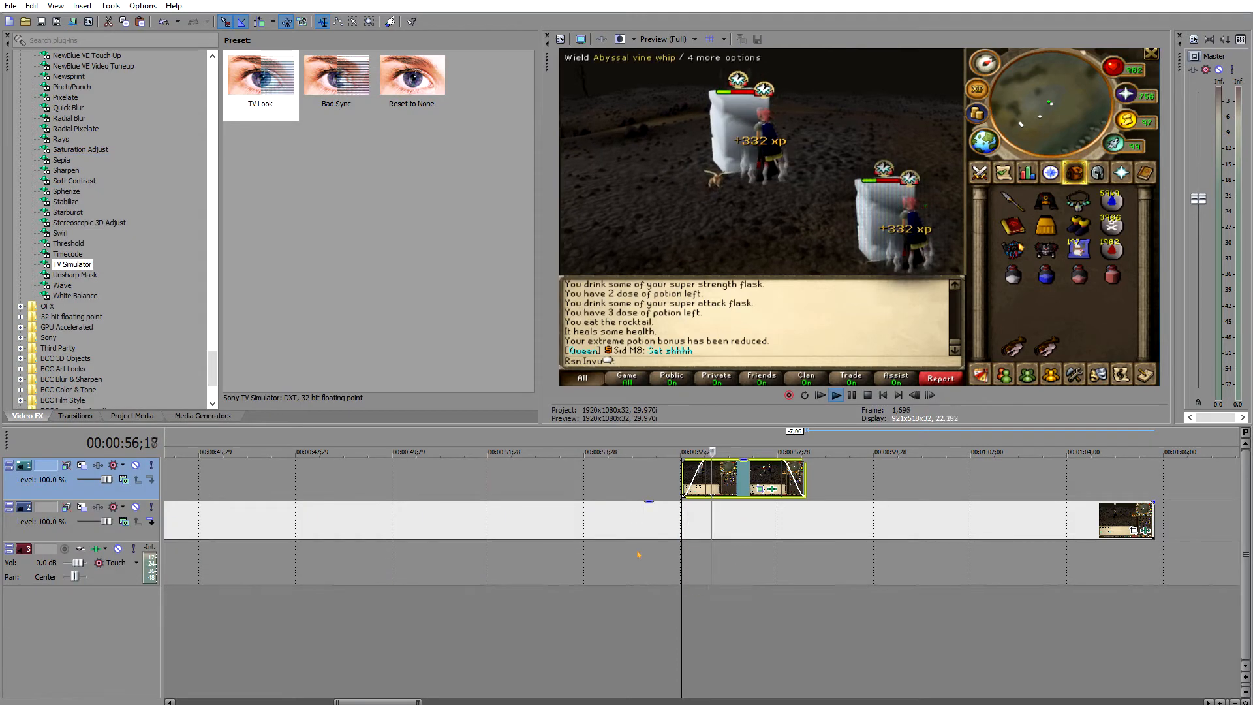
key("space")
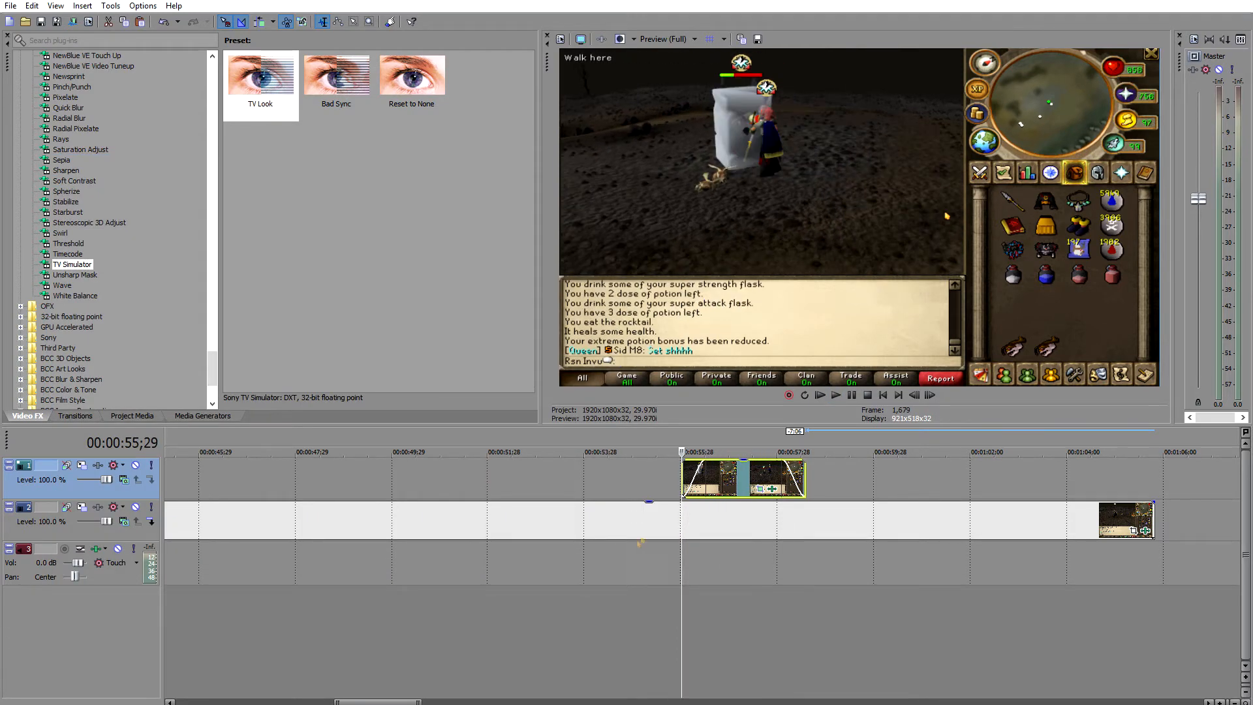
Examine the footage before the overlay, around 00:00:45;18 and 00:00:40;14, for another moment to duplicate
scroll(662, 567, "down", 2)
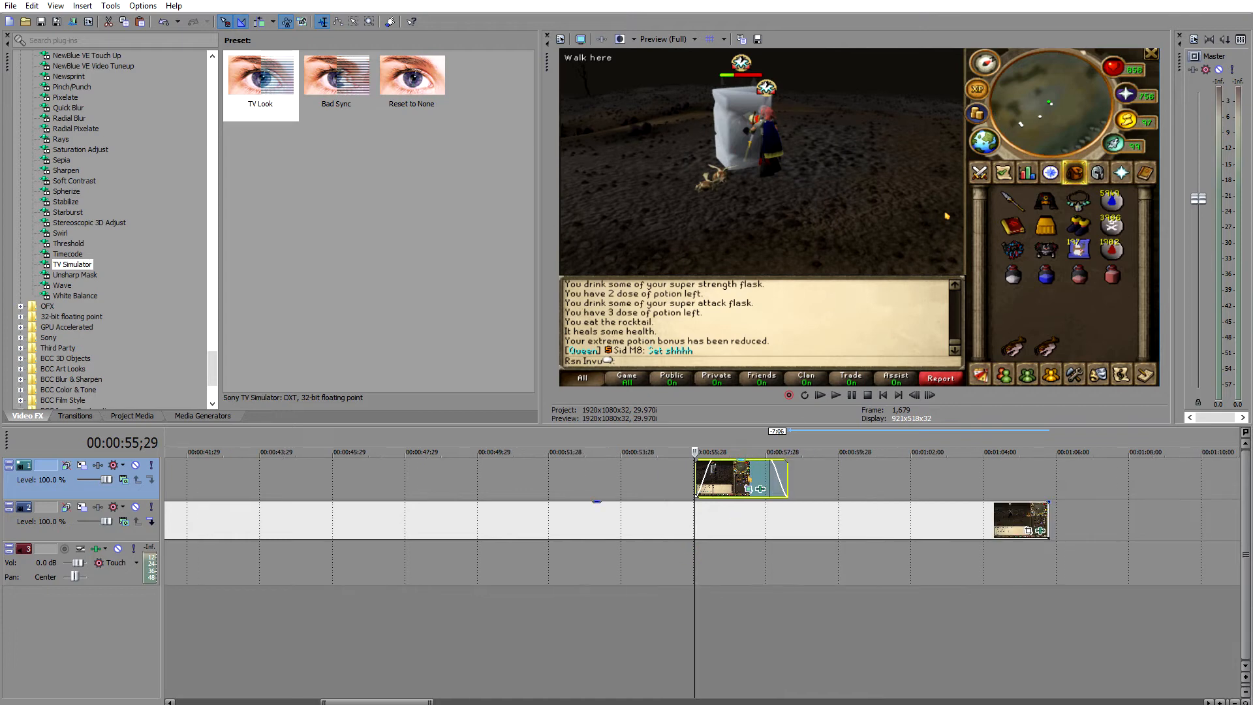
key("space")
left_click(498, 487)
left_click(379, 486)
left_click(320, 486)
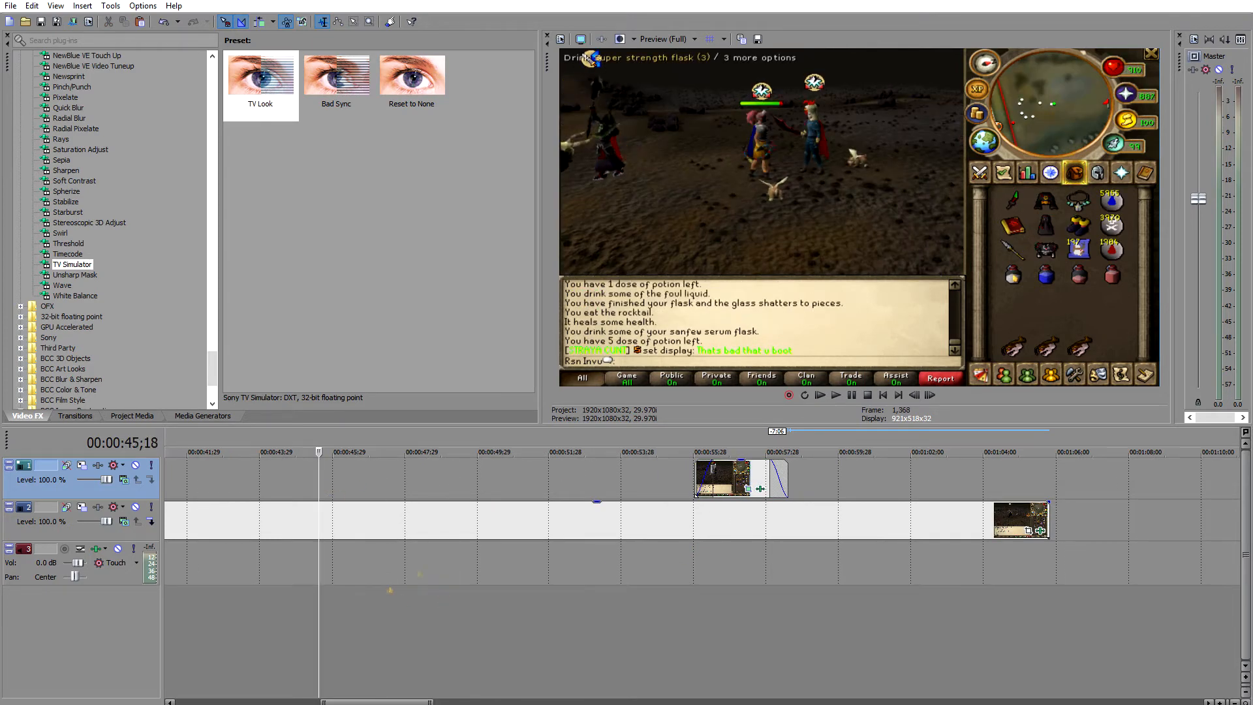
scroll(390, 589, "down", 2)
left_click(602, 510)
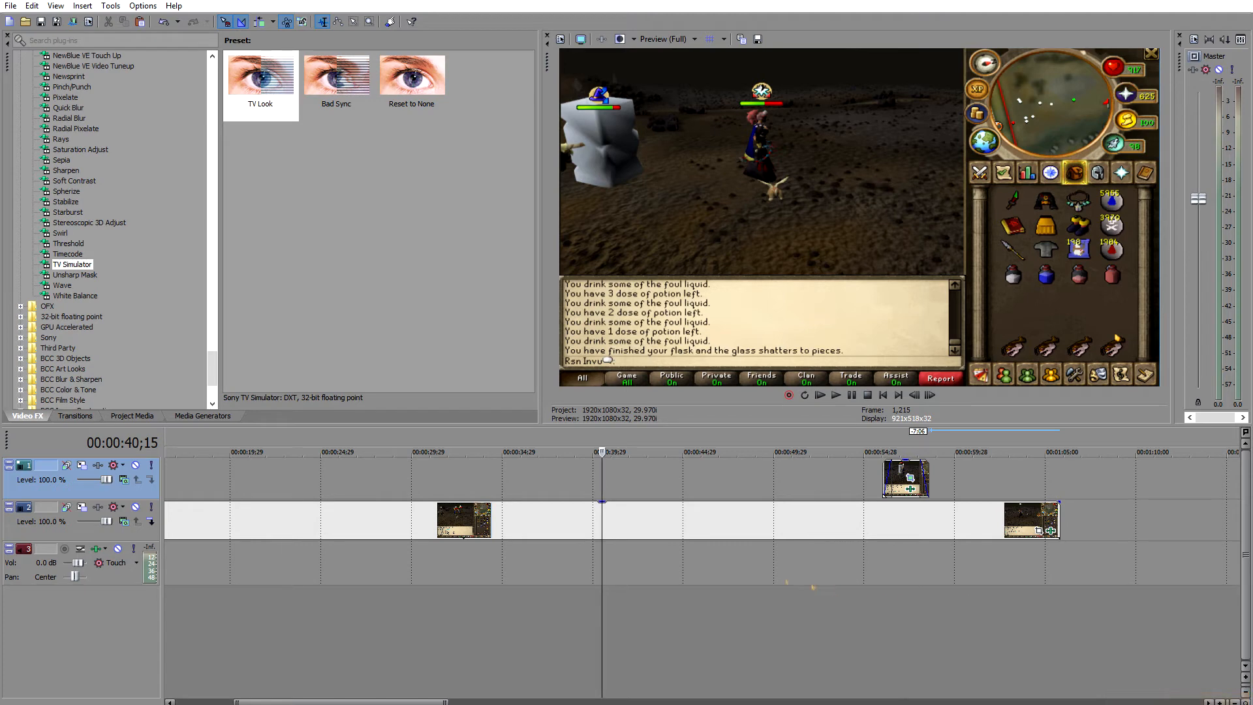
key("Left")
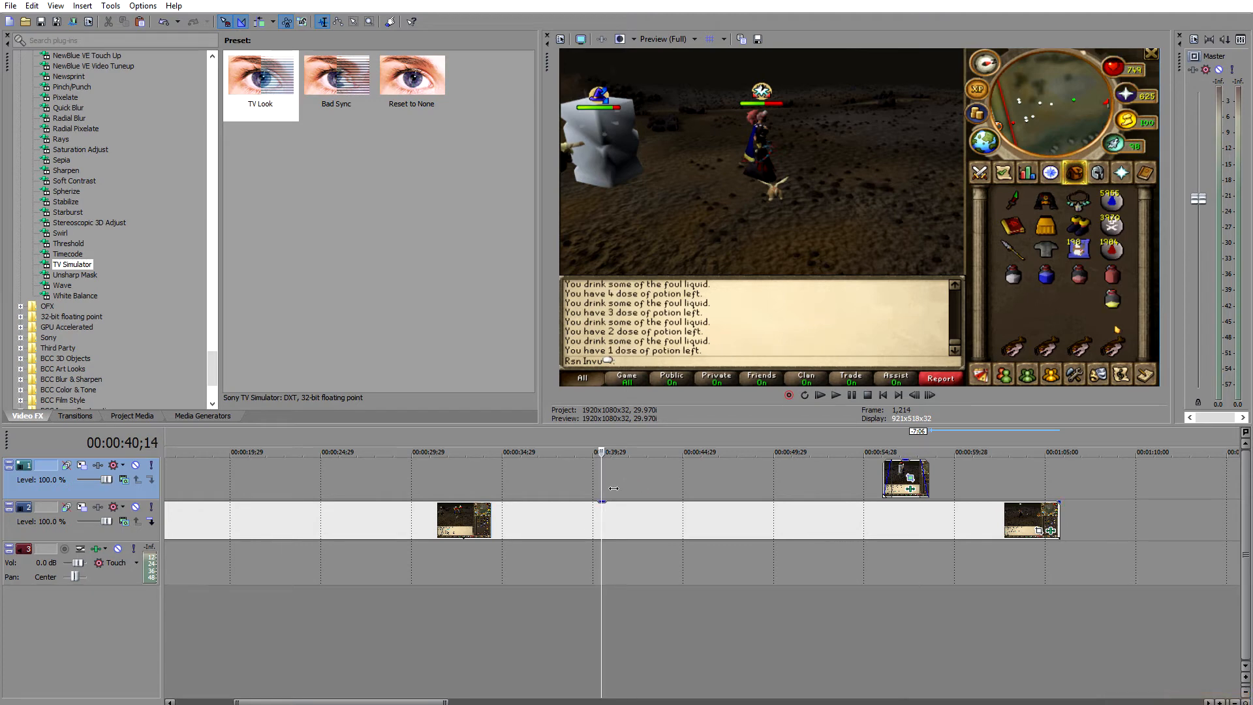
Copy the long lower clip and paste it onto the upper track, aligned with the start of the lower clip
right_click(589, 519)
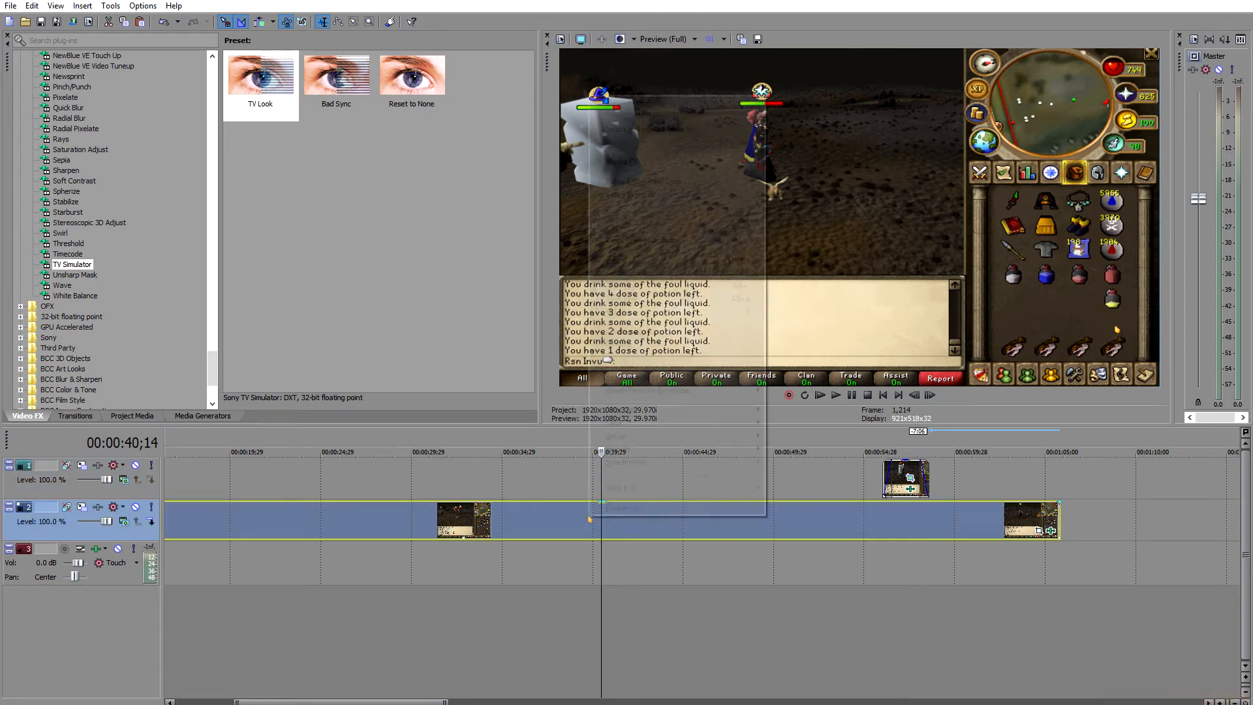
left_click(613, 227)
left_click(605, 477)
right_click(605, 477)
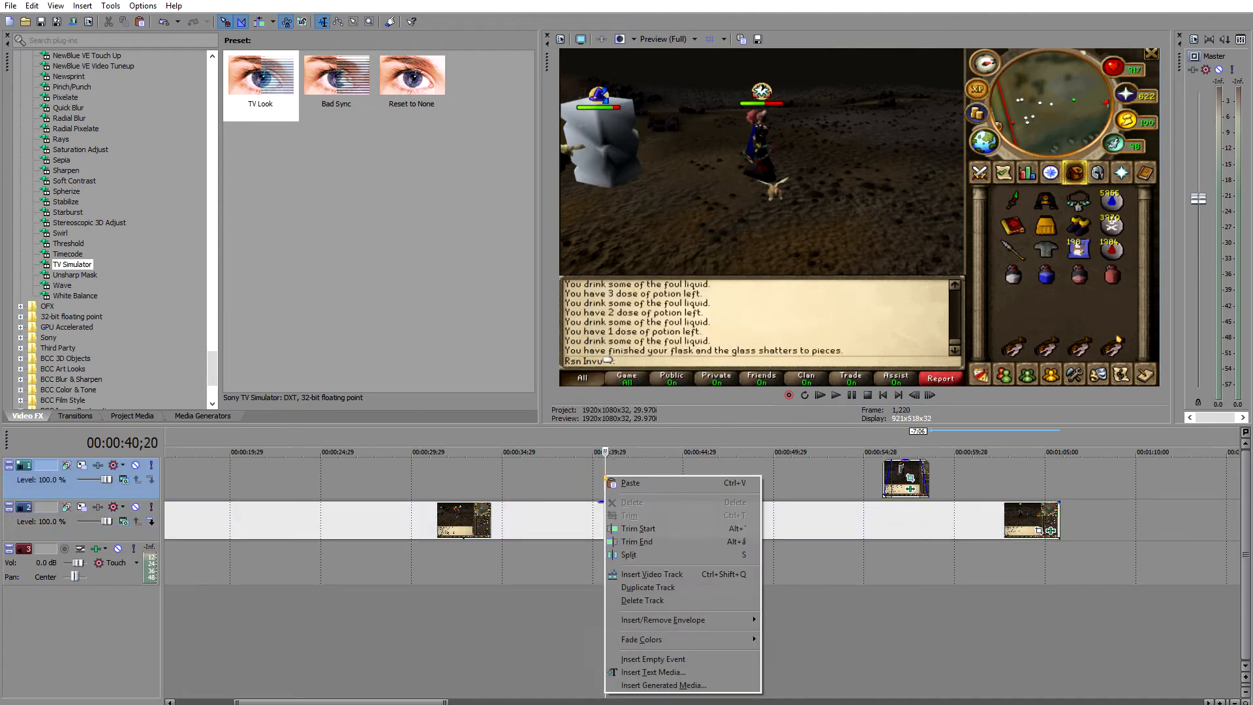
left_click(630, 482)
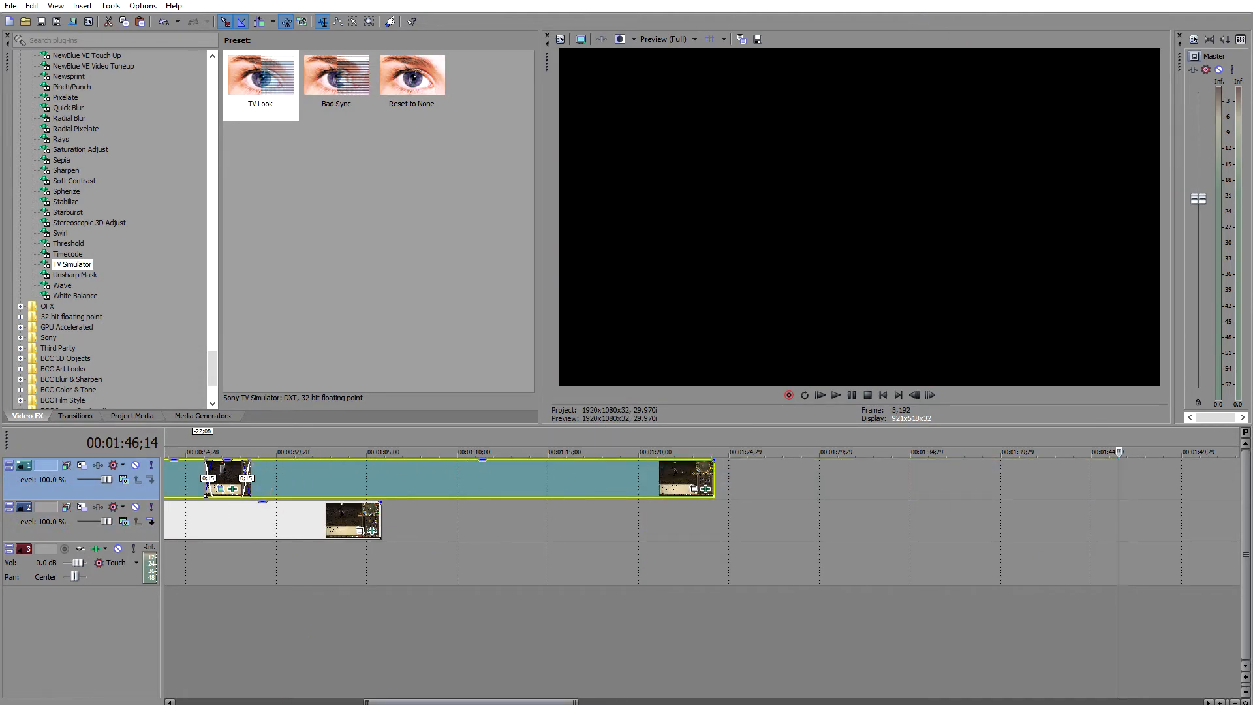
scroll(370, 494, "down", 6)
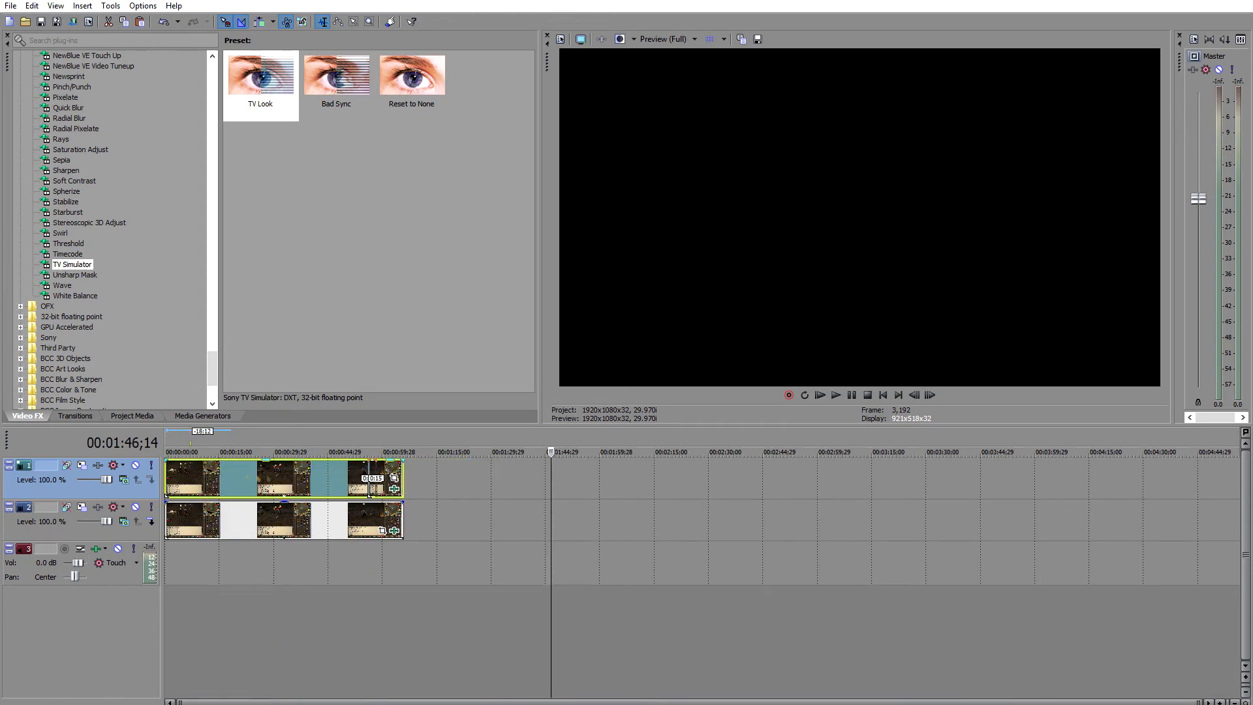
Split the pasted copy on the upper track at about 00:00:34;08 and at 00:00:52;03
left_click(302, 487)
scroll(535, 560, "up", 5)
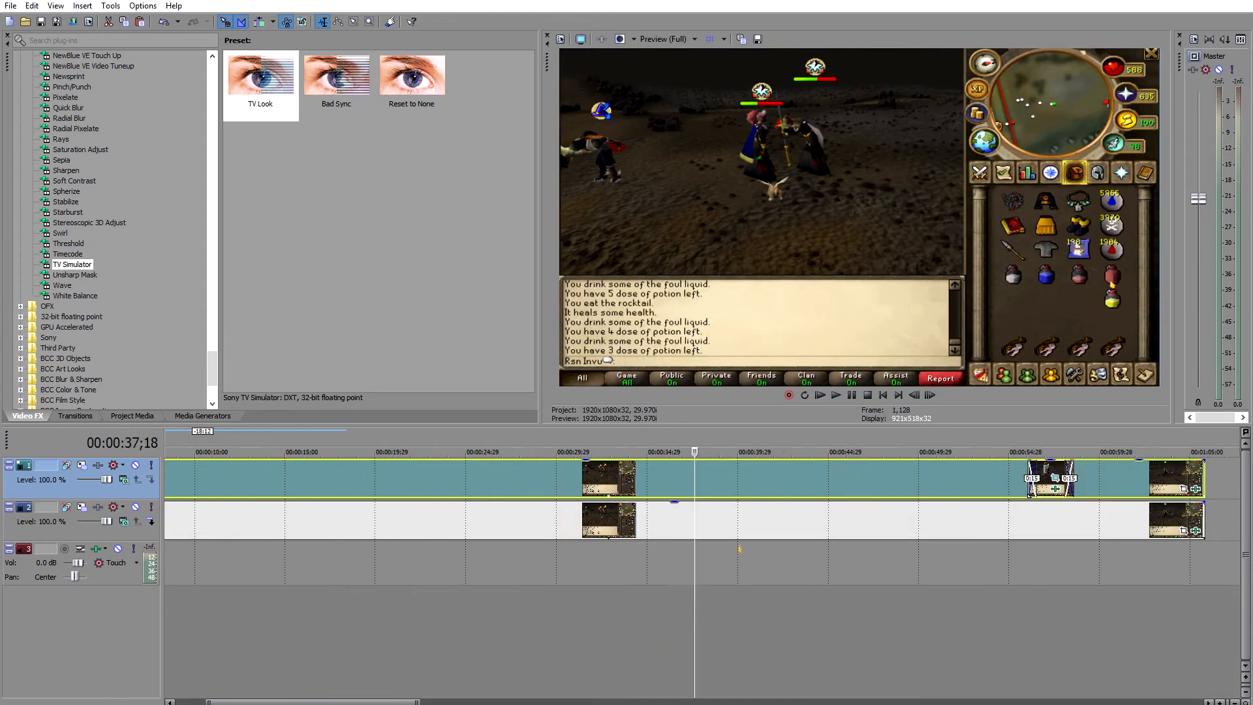
left_click(683, 490)
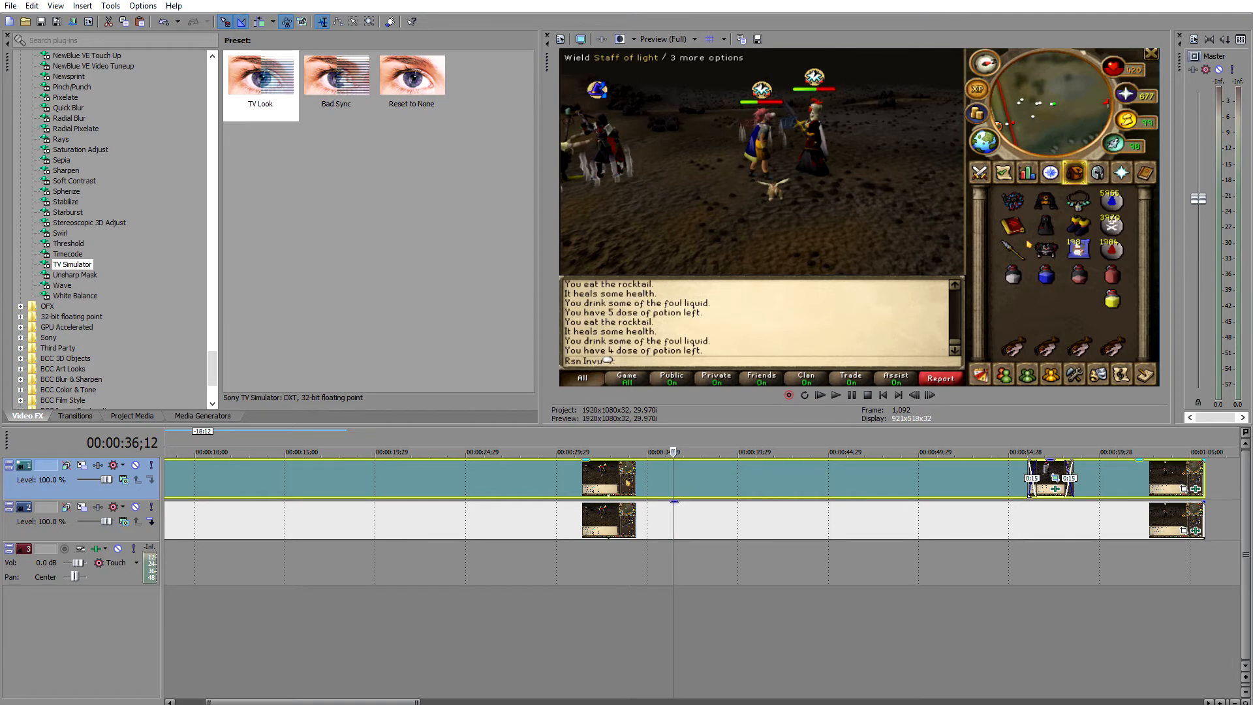
left_click(634, 481)
key("s")
left_click(958, 482)
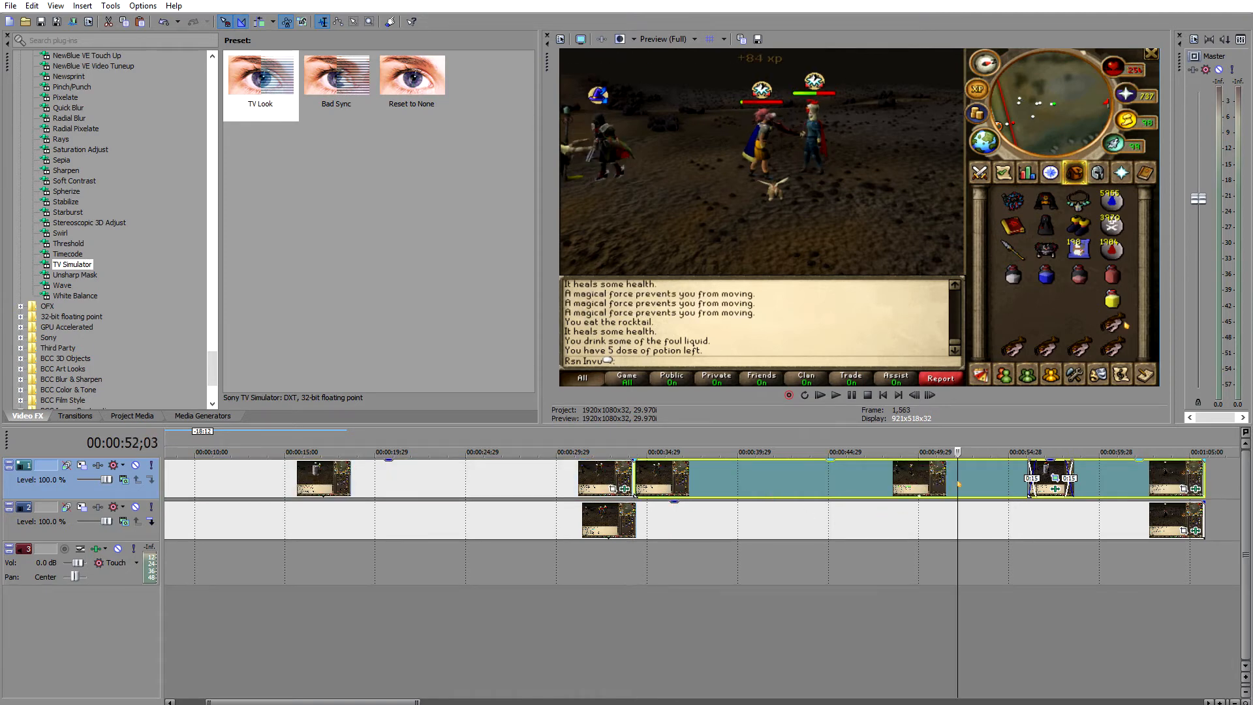
key("s")
Delete the first piece of the pasted copy, before about 00:00:34;08, and select the middle piece
right_click(577, 484)
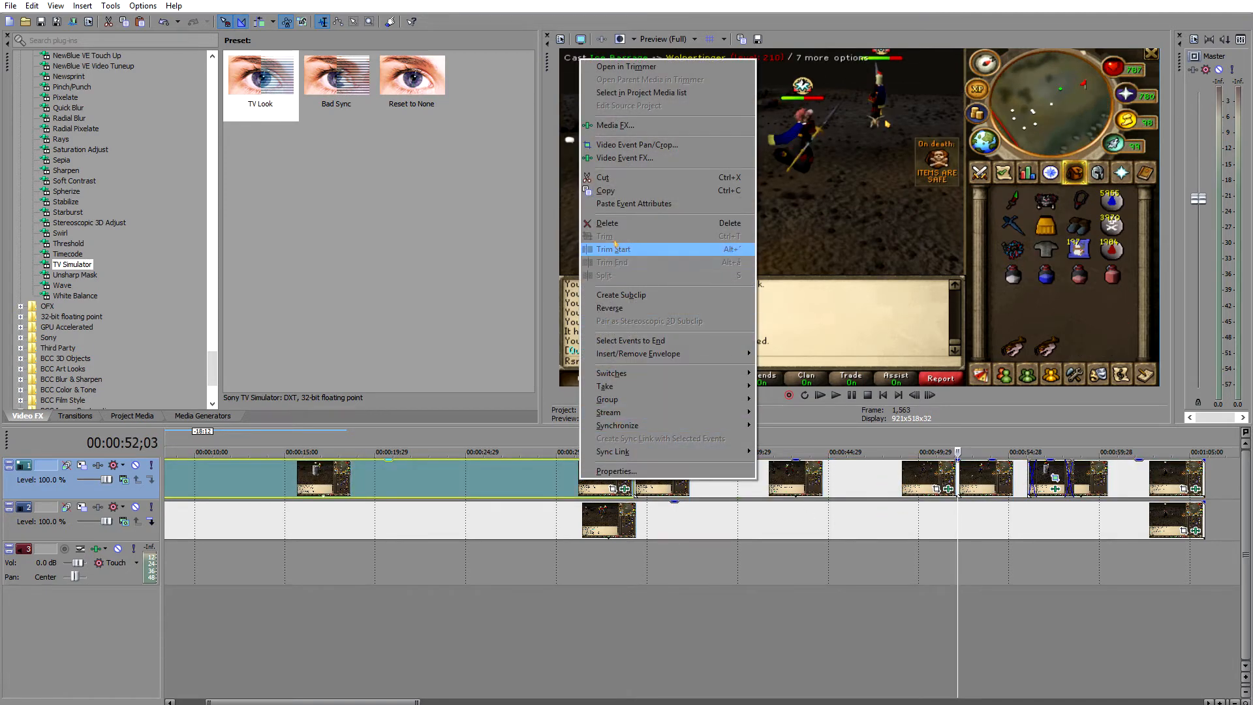
left_click(626, 223)
left_click(642, 478)
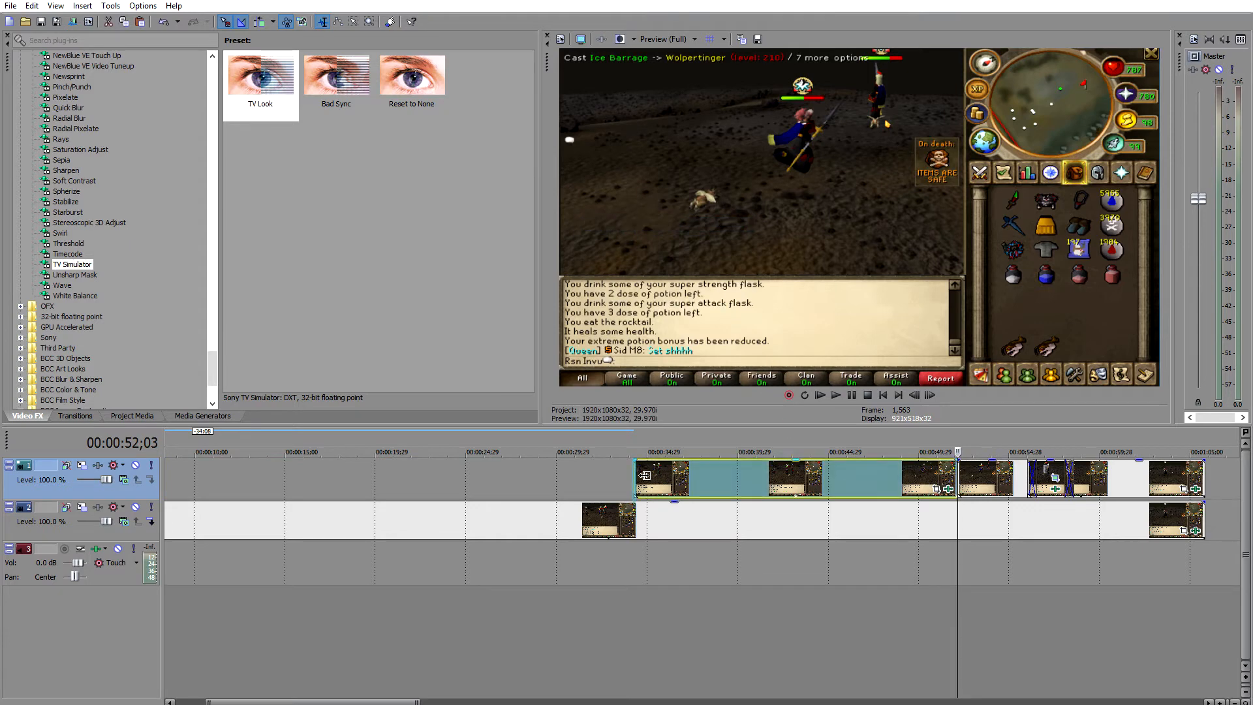
Split the middle piece at 00:00:46;06, delete its later part up to 00:00:52;03 and select the remaining piece
left_click(927, 479)
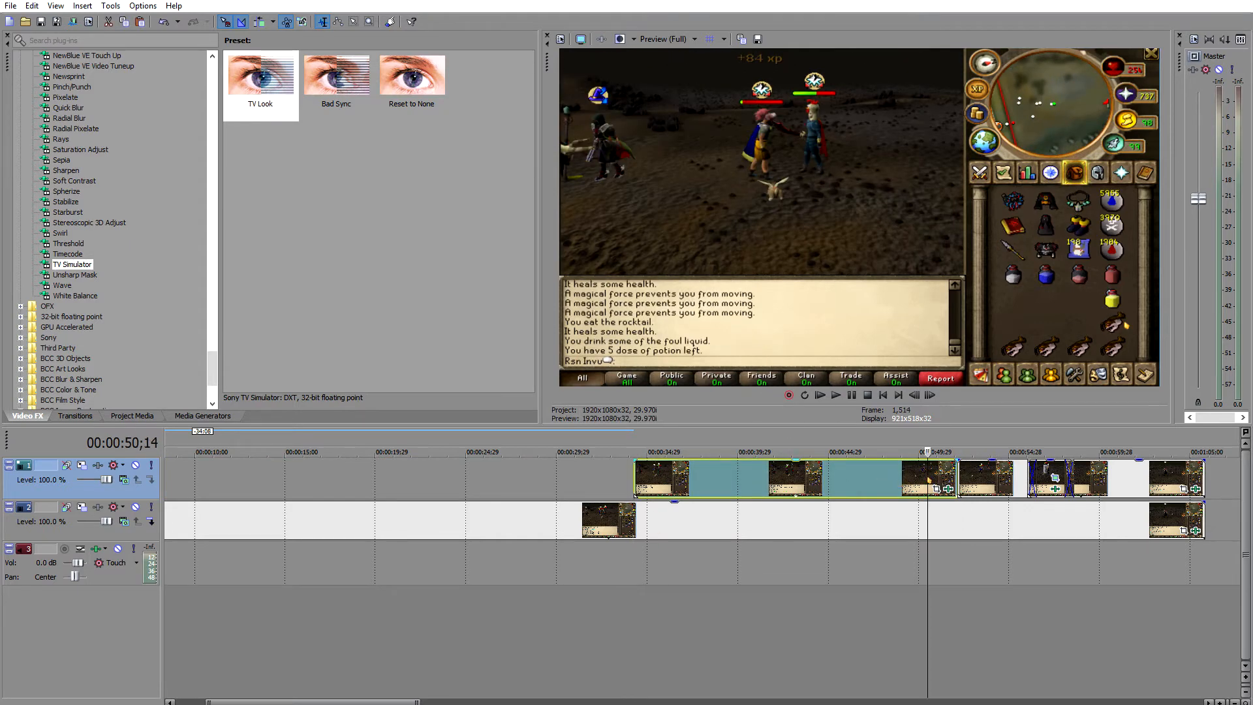
left_click(894, 485)
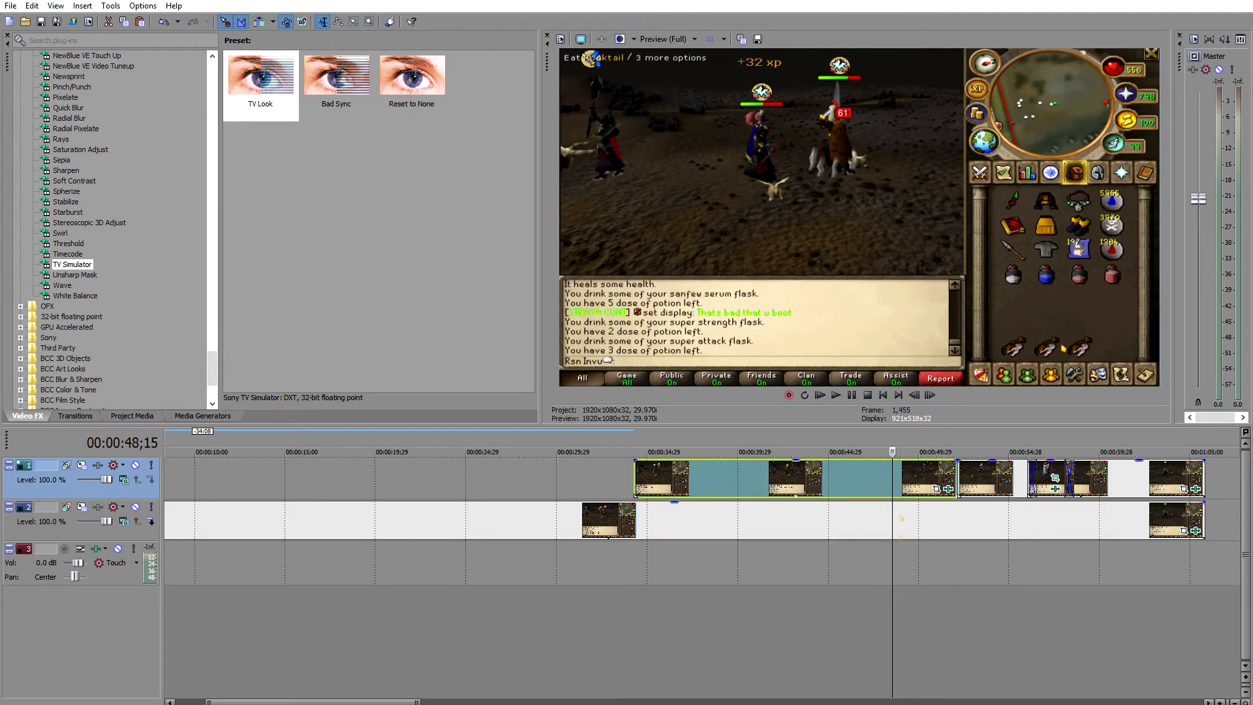
left_click(840, 481)
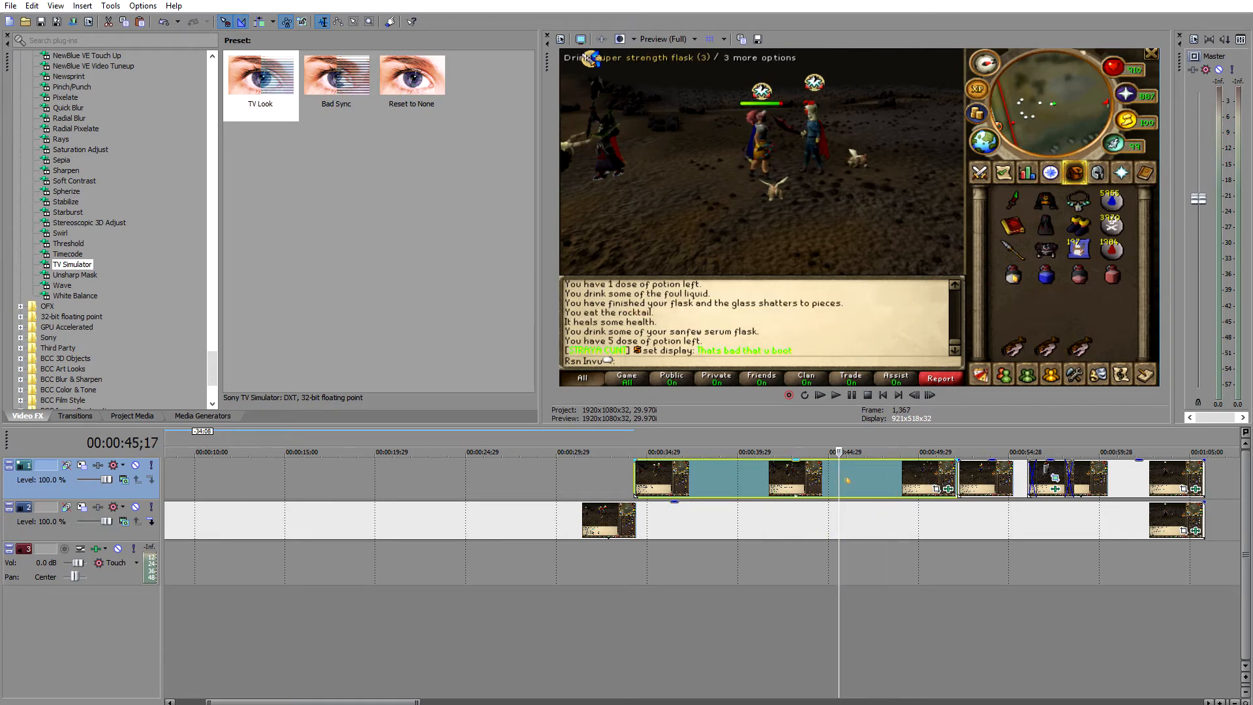
left_click(850, 481)
key("s")
right_click(892, 482)
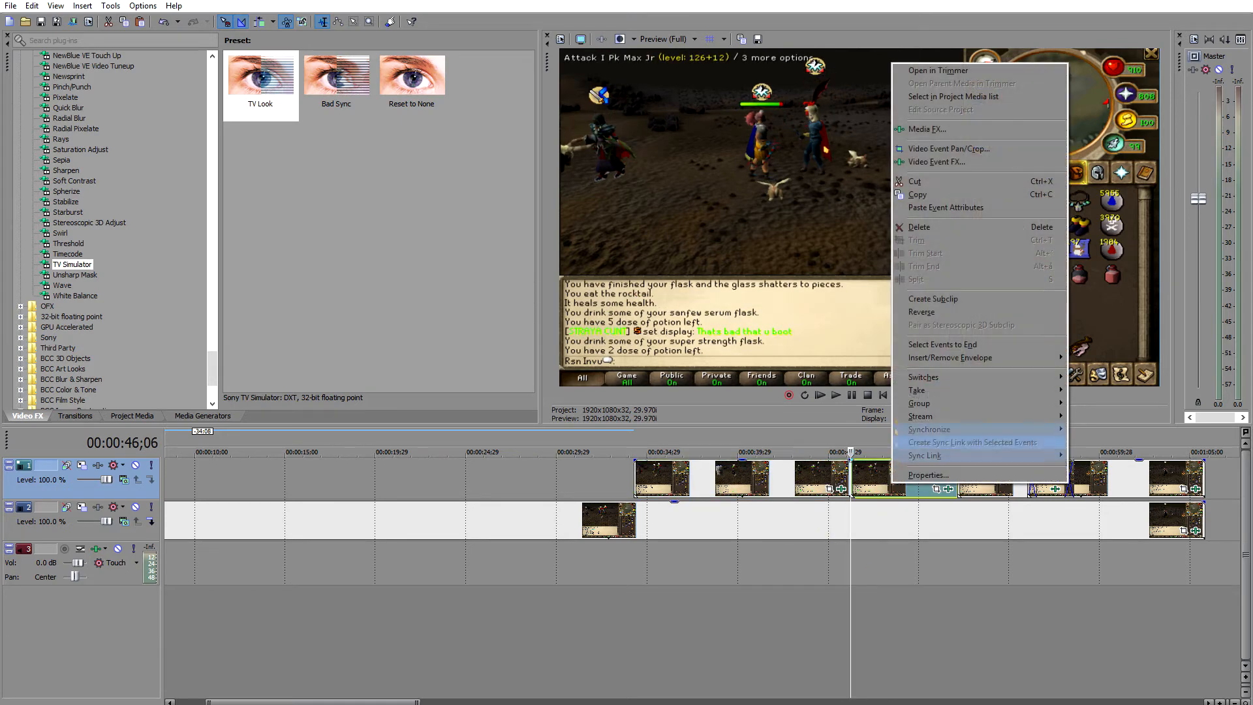
left_click(919, 226)
left_click(637, 479)
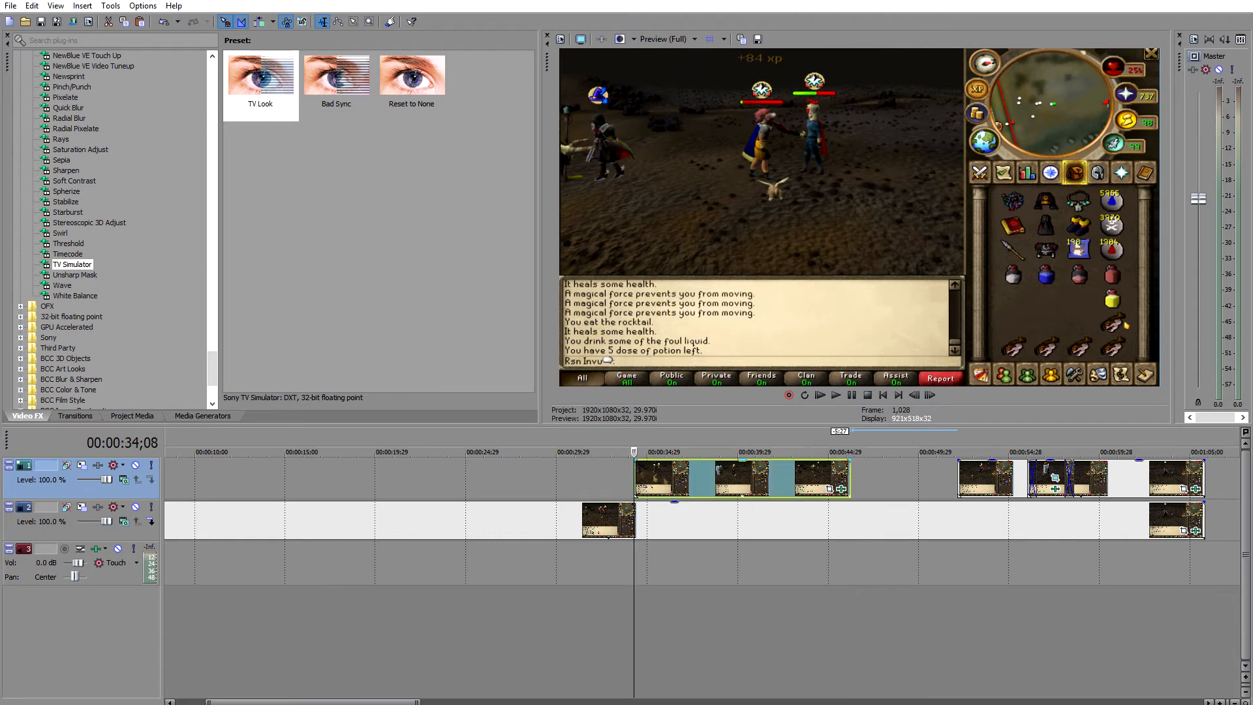
Apply the Strong Proportional preset of Radial Blur to the long clip on the lower track
scroll(761, 513, "up", 2)
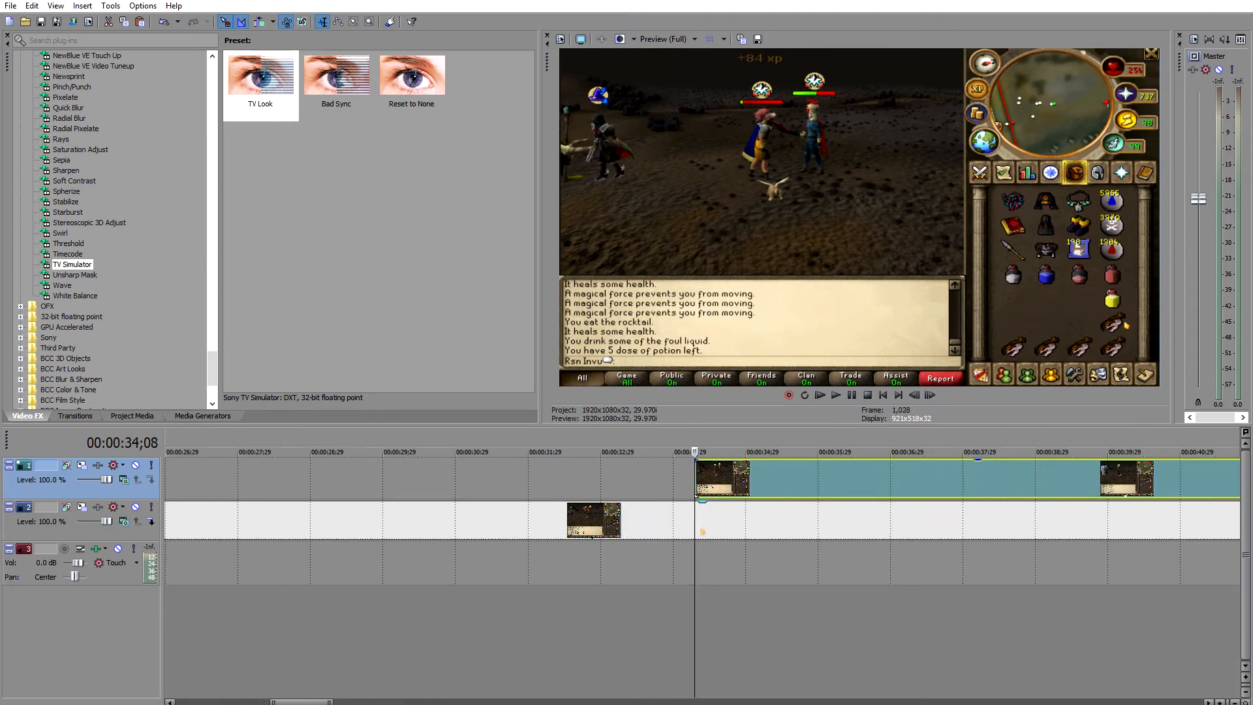
left_click(684, 528)
left_click(666, 501)
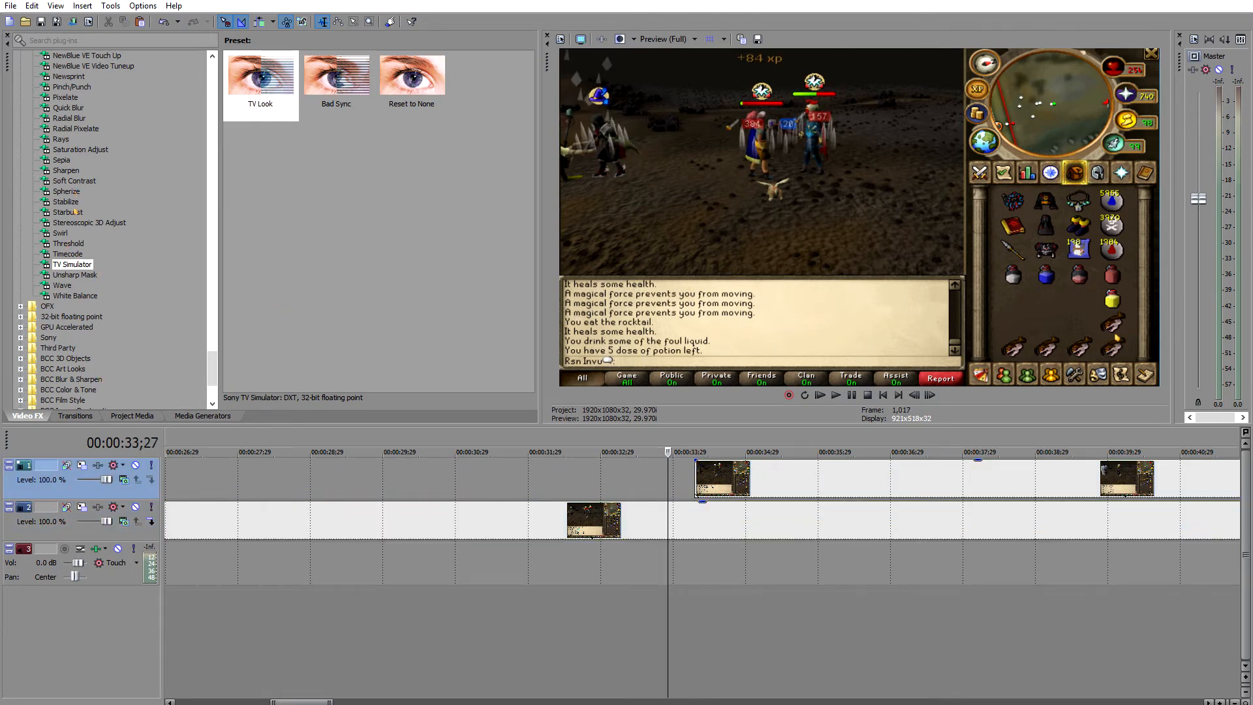
scroll(143, 236, "up", 1)
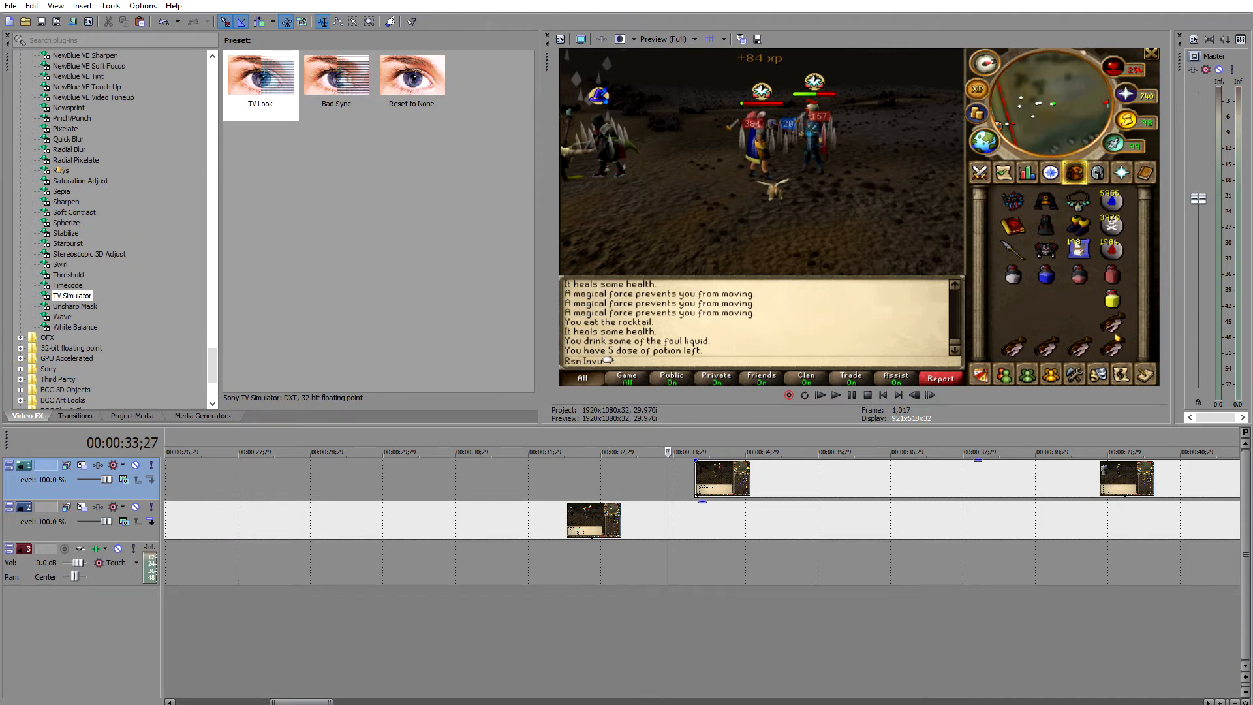
left_click(71, 150)
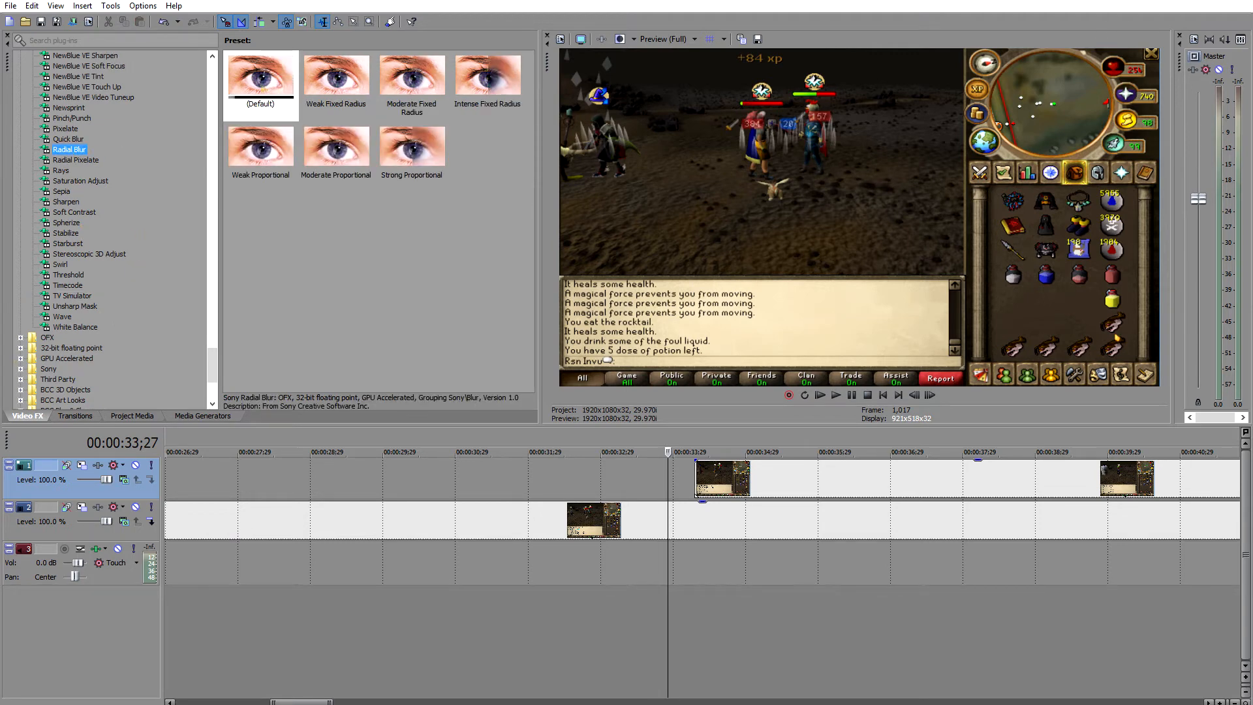
left_click_drag(412, 152, 629, 516)
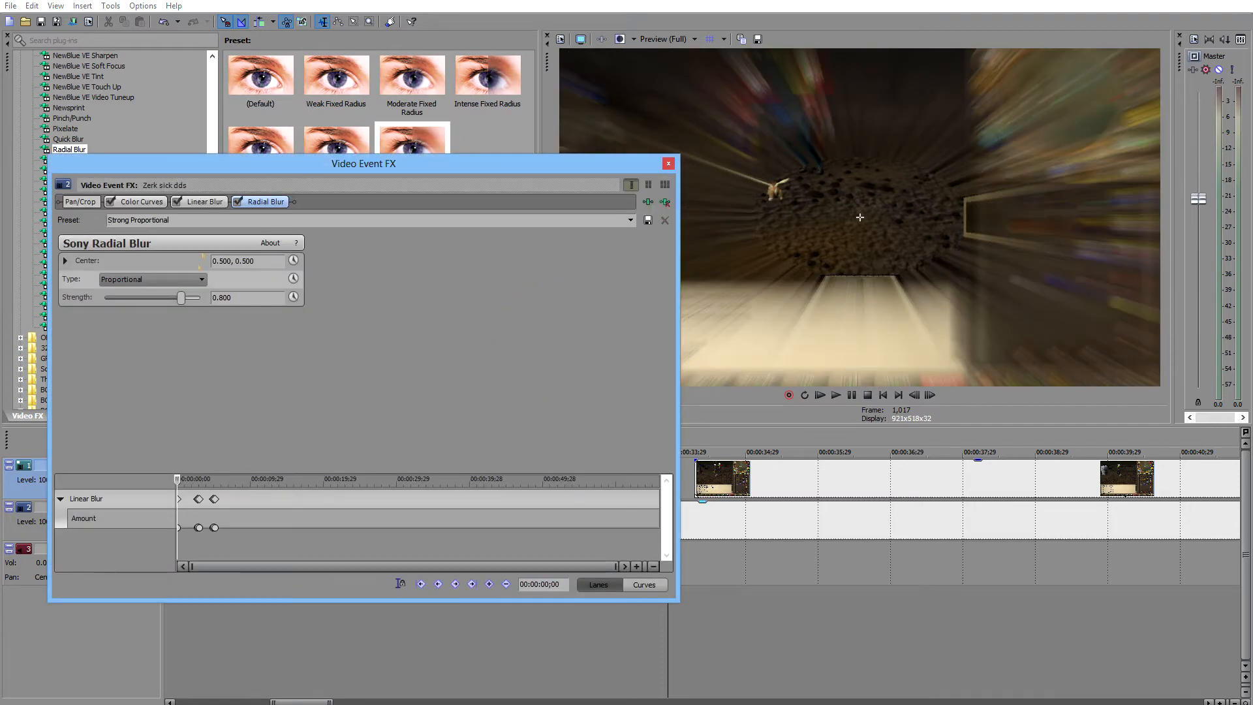
left_click(150, 280)
left_click(150, 311)
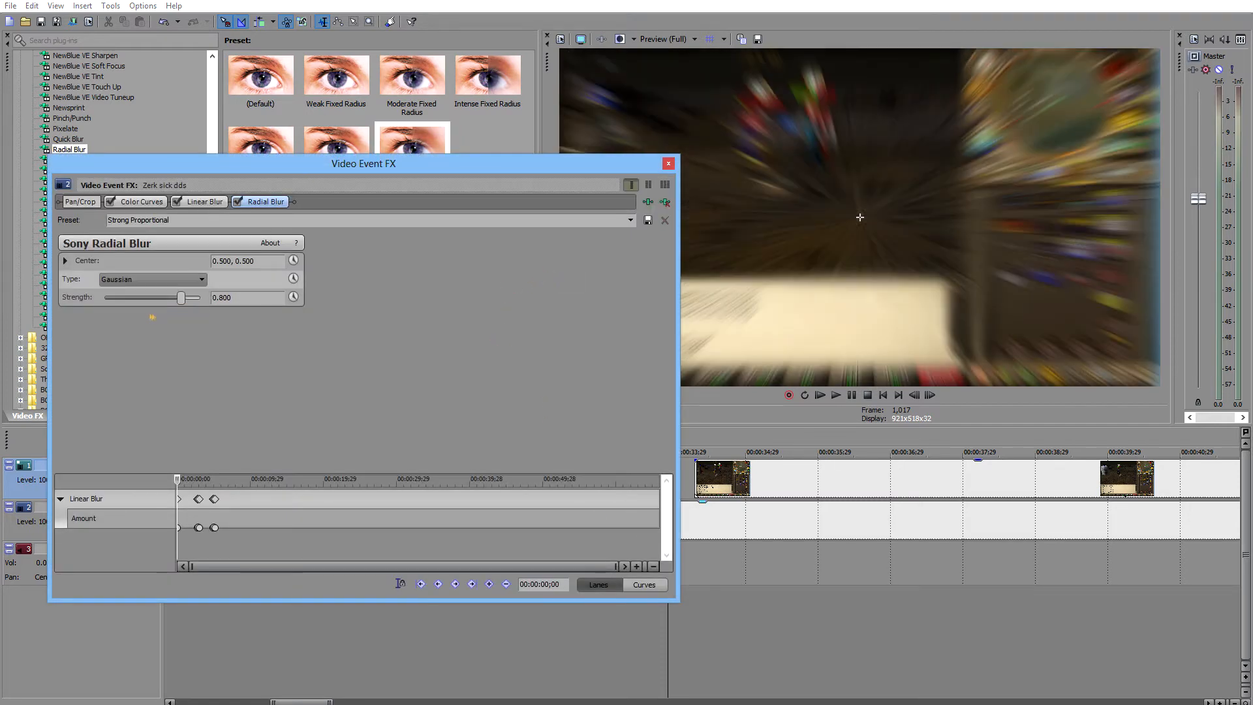
left_click(160, 279)
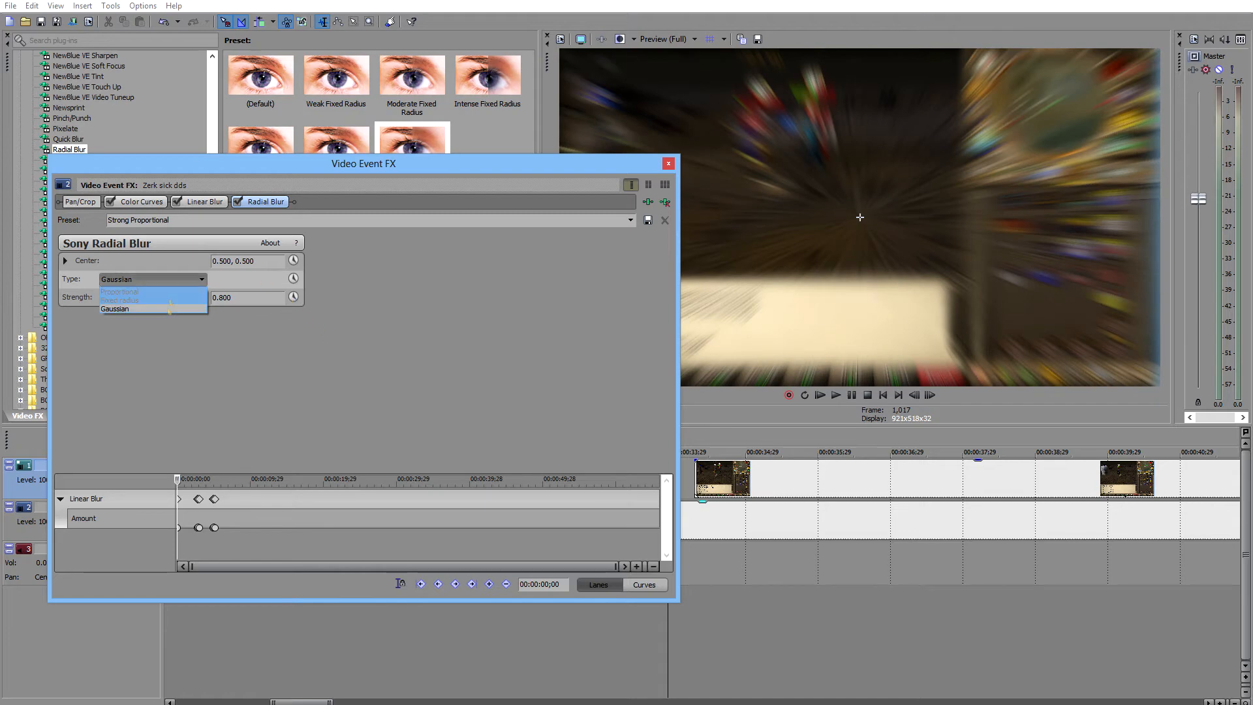
left_click(164, 292)
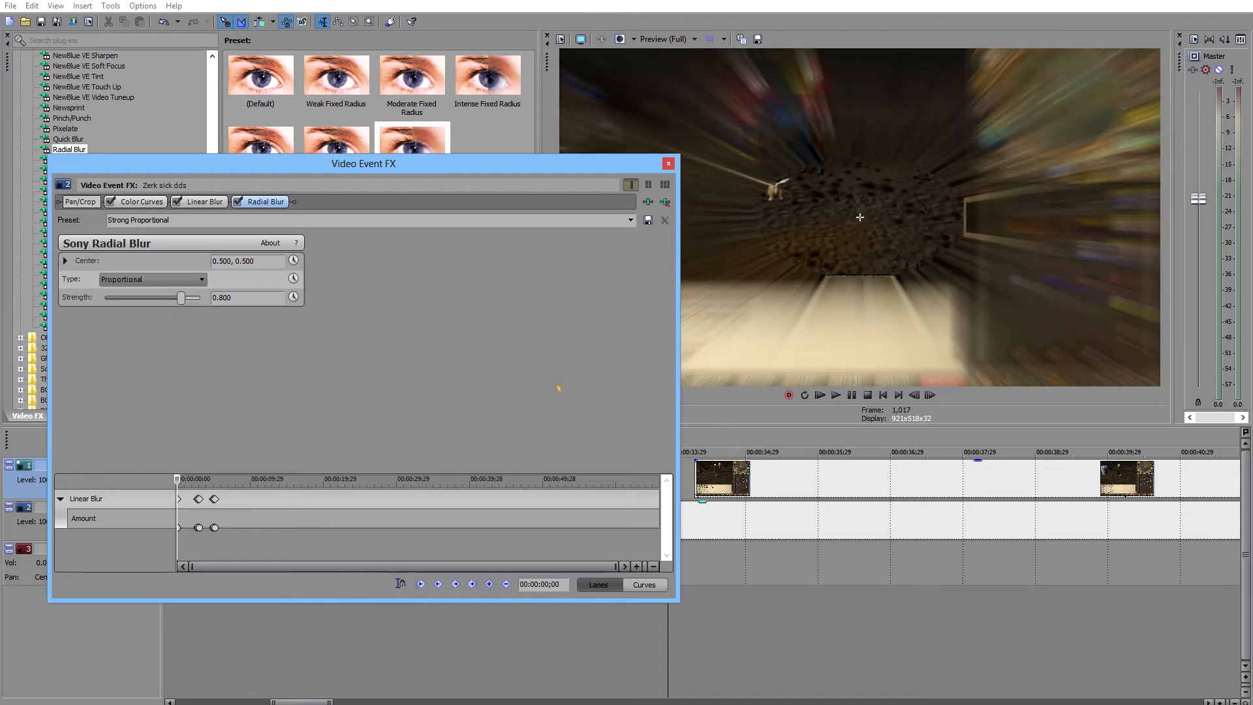
Centre the radial blur on the two fighting characters, at about 0.383, 0.712
left_click_drag(860, 218, 790, 145)
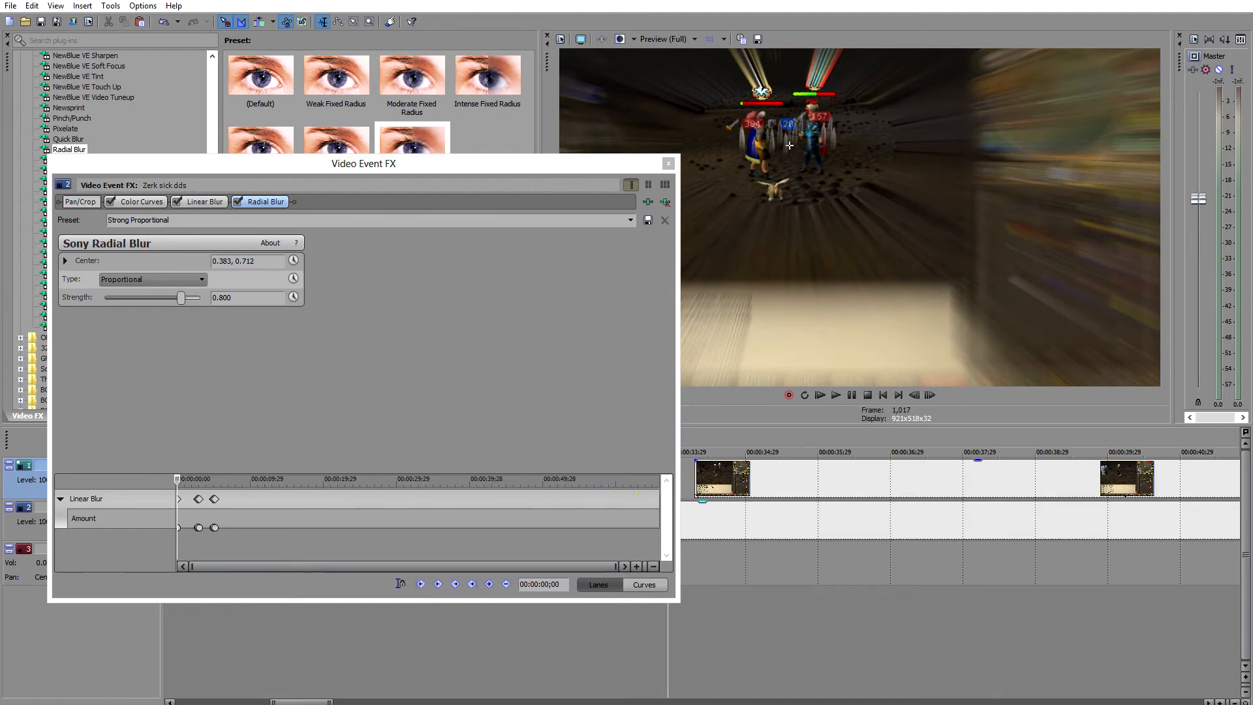
left_click_drag(551, 166, 627, 160)
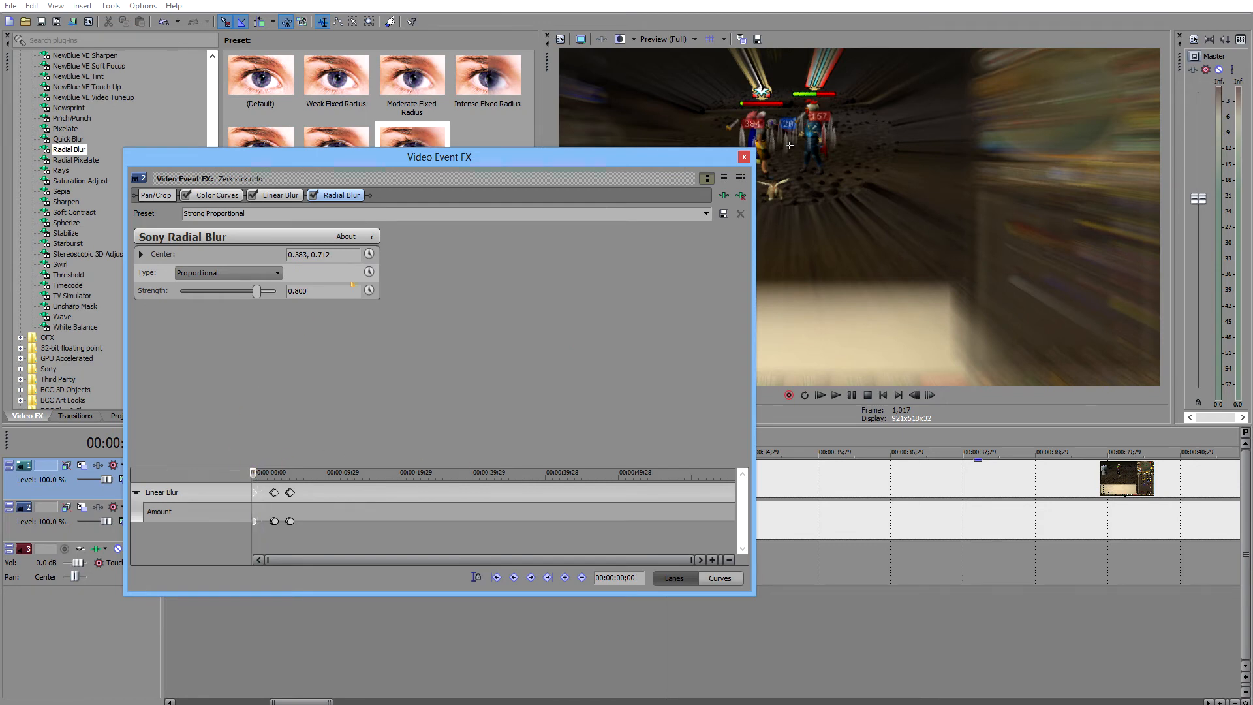
Animate the radial blur's Strength and place keyframes at about 00:00:35;08 and 00:00:38;25
left_click(369, 290)
left_click_drag(254, 473, 520, 473)
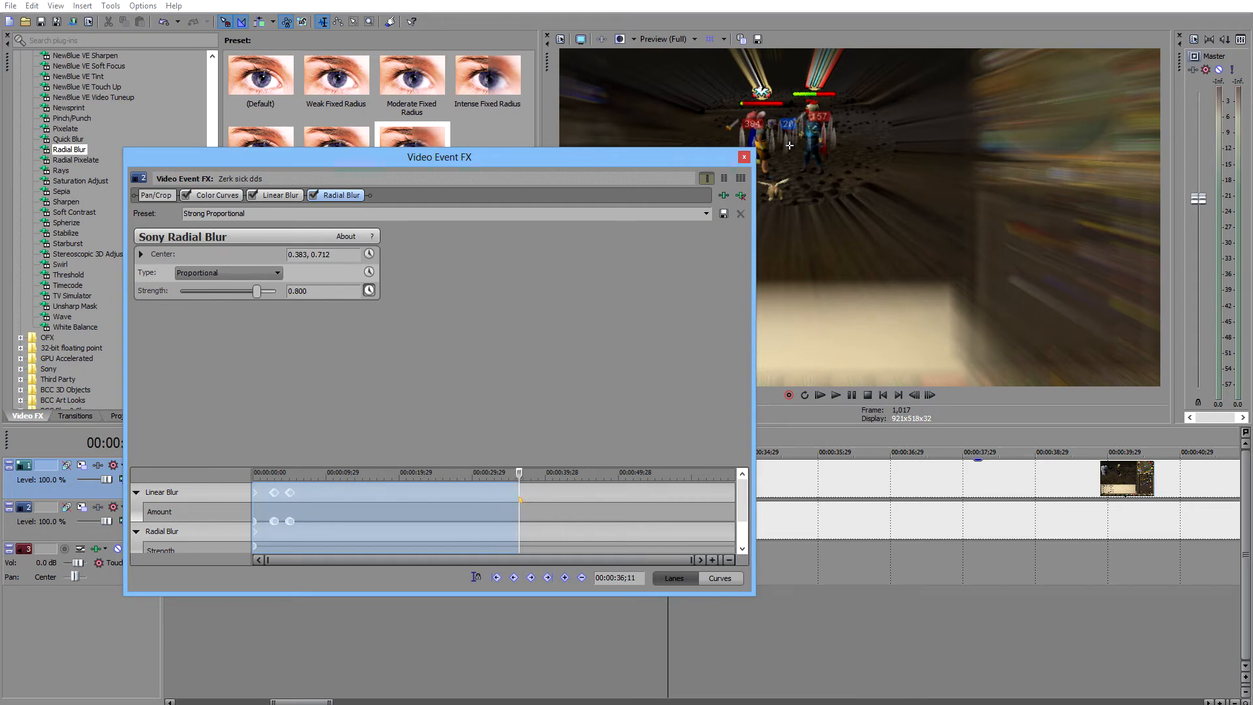
left_click(500, 500)
left_click(566, 578)
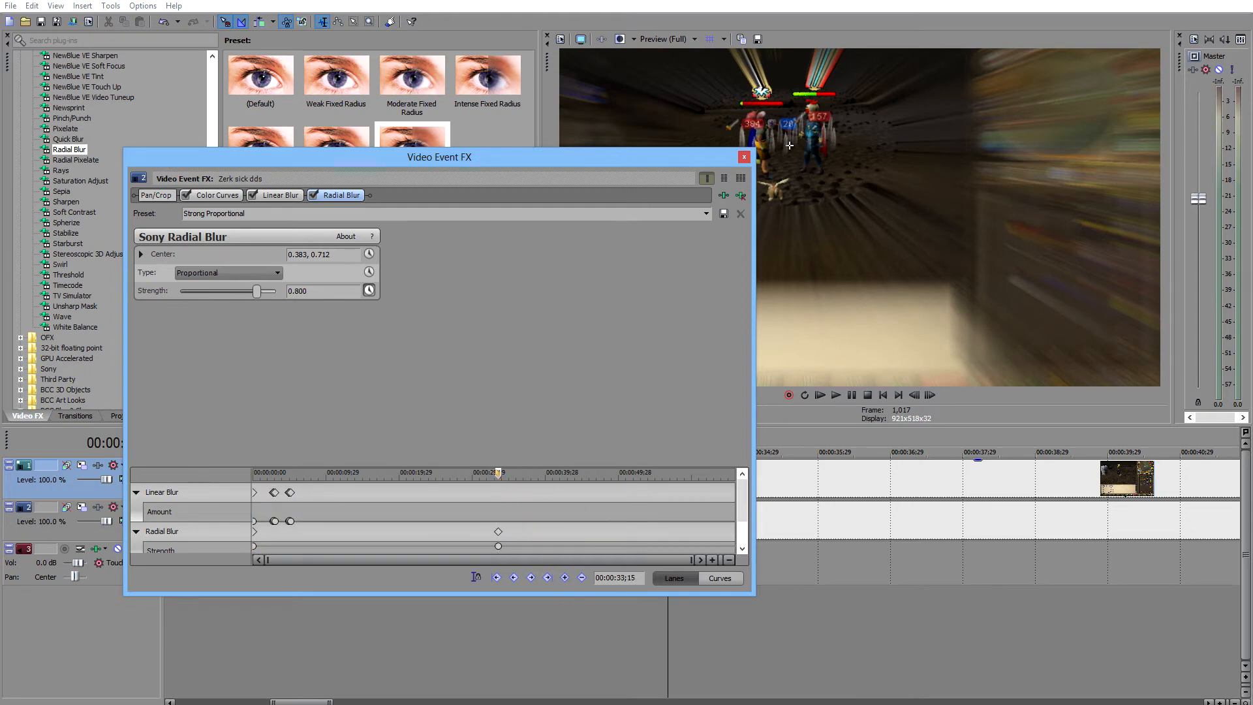
left_click_drag(495, 472, 502, 474)
left_click_drag(523, 475, 538, 476)
left_click_drag(498, 546, 511, 547)
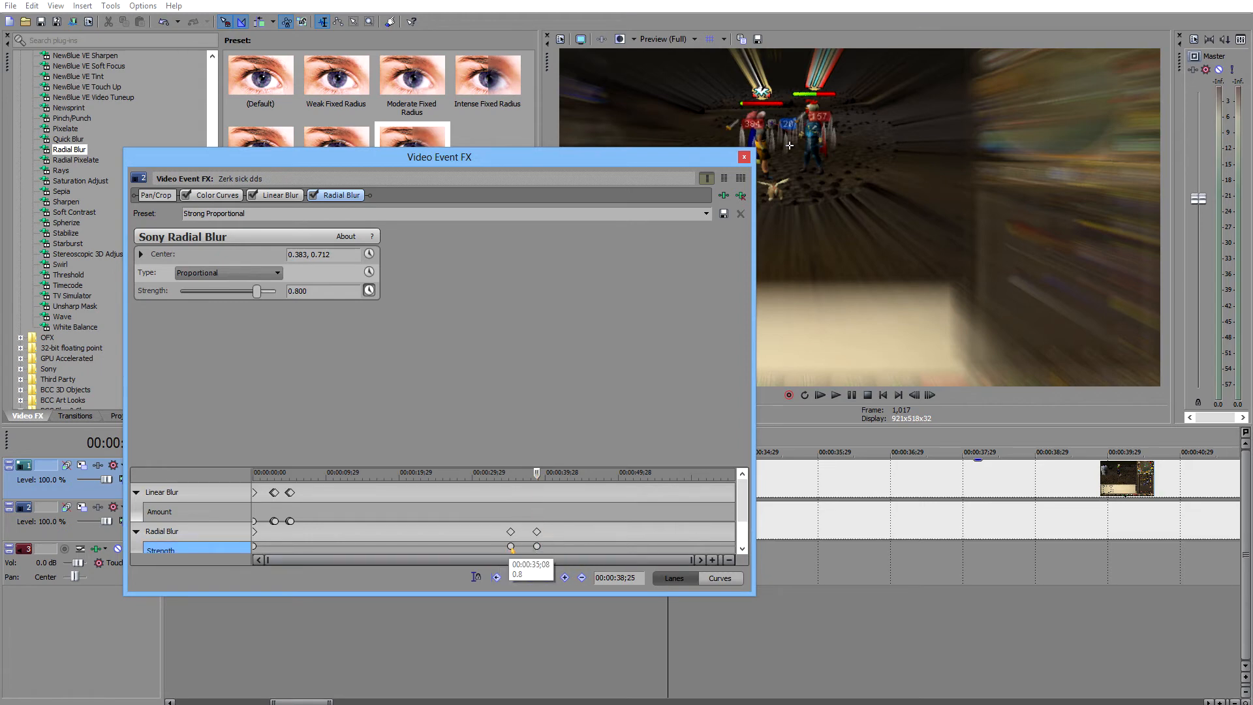
Set the radial blur's Strength to 0.000 at the 00:00:35;08 keyframe and at the first keyframe, and close the effect settings
right_click(510, 545)
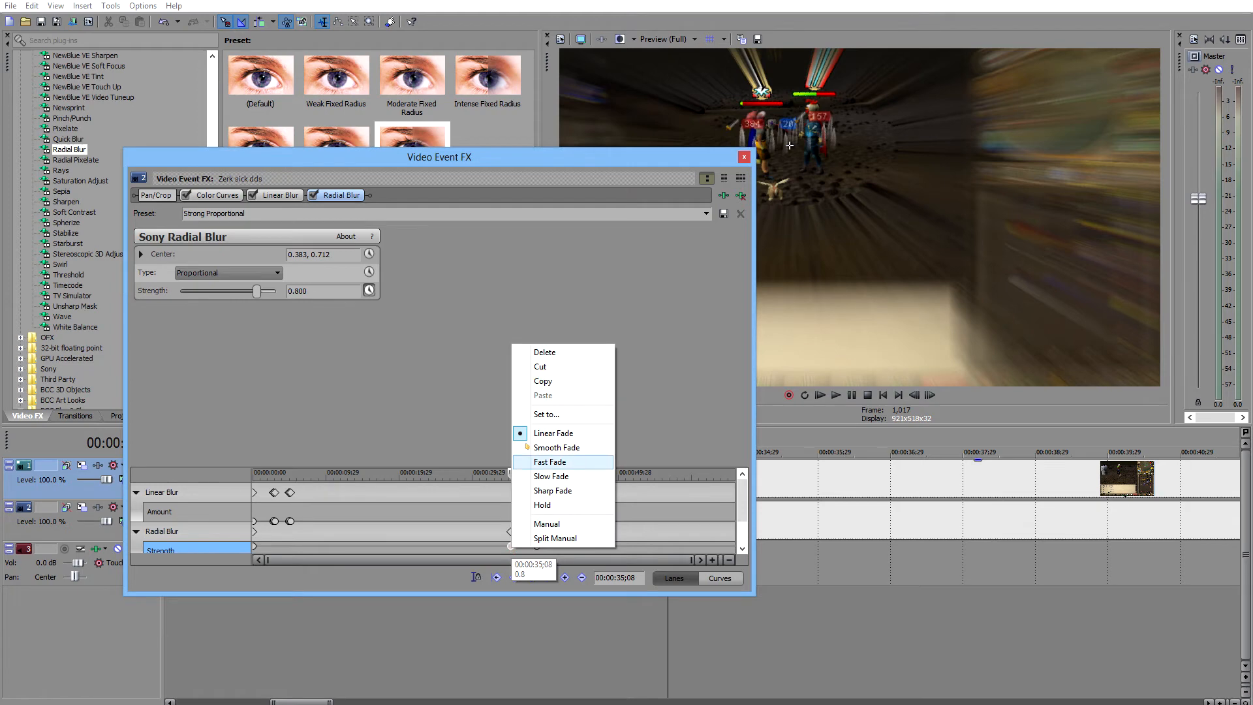
left_click(510, 547)
left_click_drag(257, 293, 179, 293)
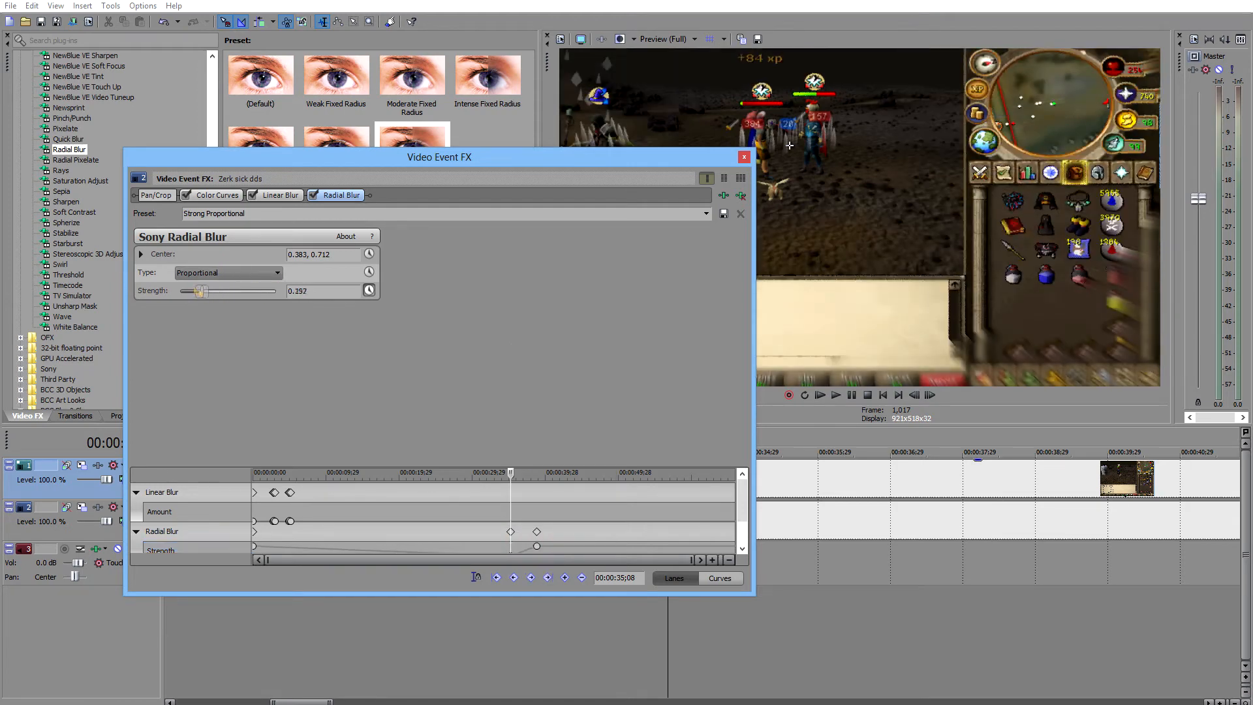
left_click(255, 548)
left_click_drag(260, 297, 156, 300)
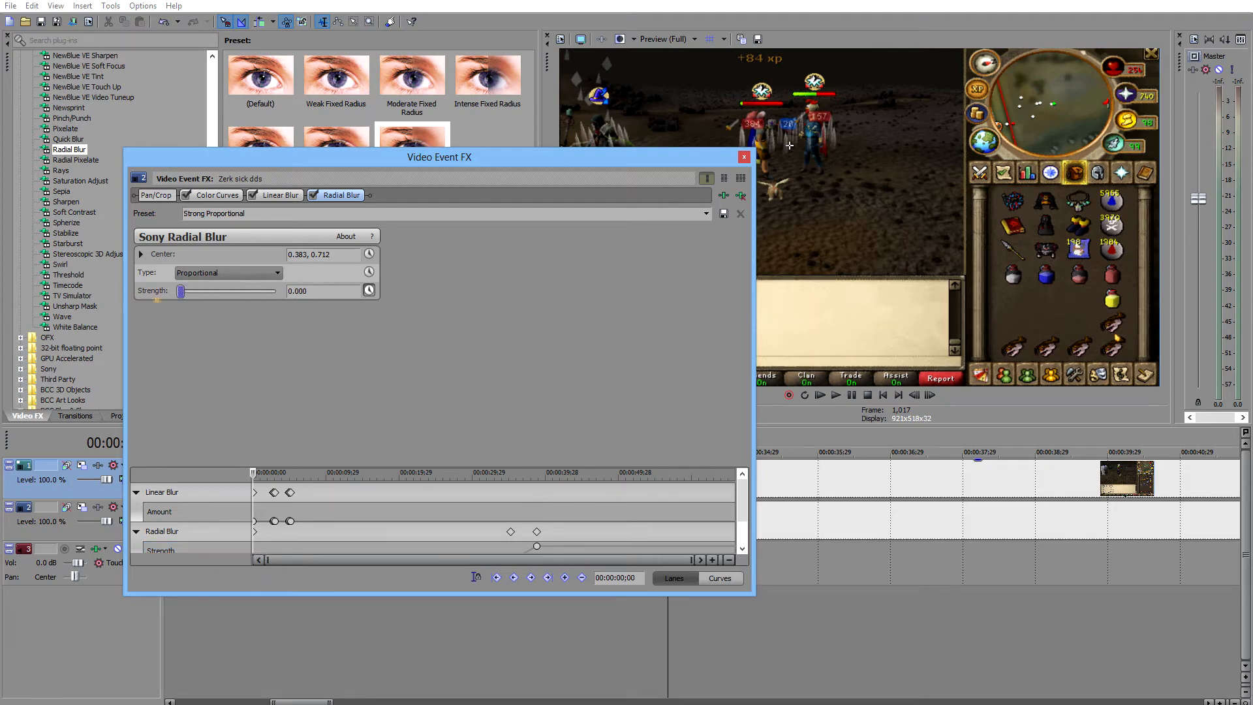
left_click(744, 157)
Lower the upper clip's opacity to zero and play back the lower clip to review when the radial blur starts
key("space")
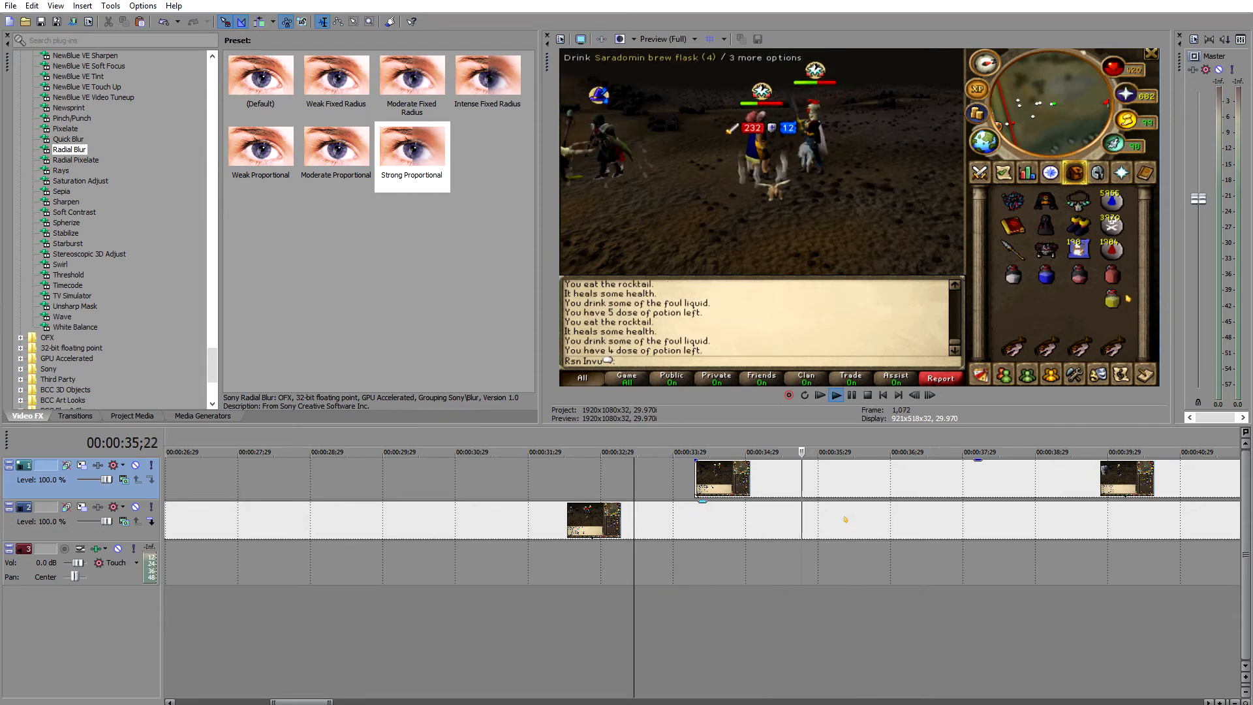
key("space")
left_click_drag(796, 461, 796, 521)
key("space")
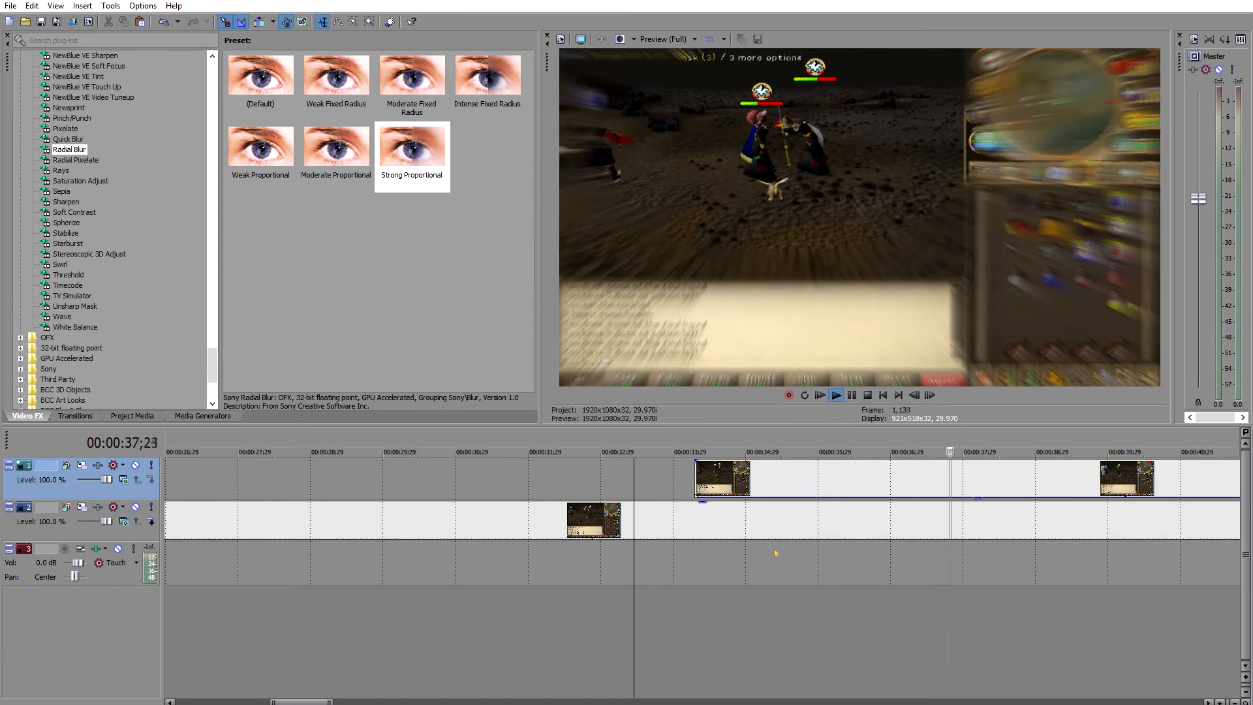
key("space")
key("space")
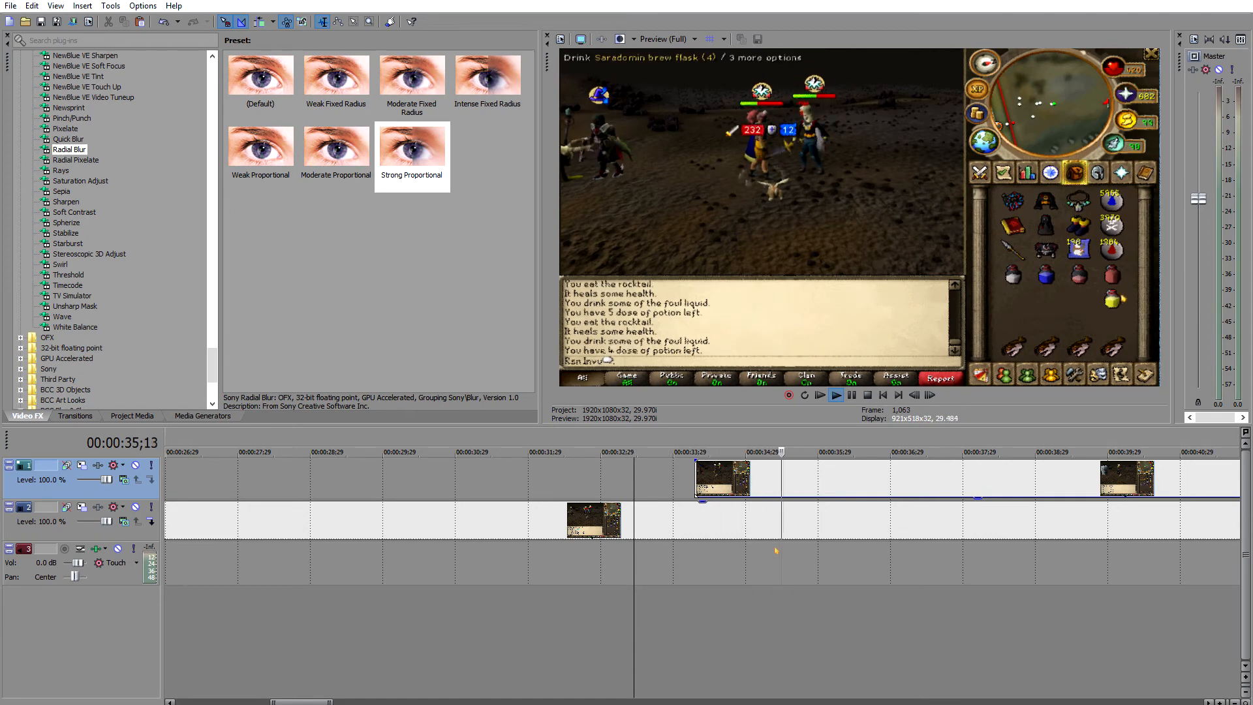
key("space")
Move the lower clip's radial blur Strength keyframes earlier, to about 00:00:33;10 and 00:00:34;28, and close the effect settings
right_click(718, 522)
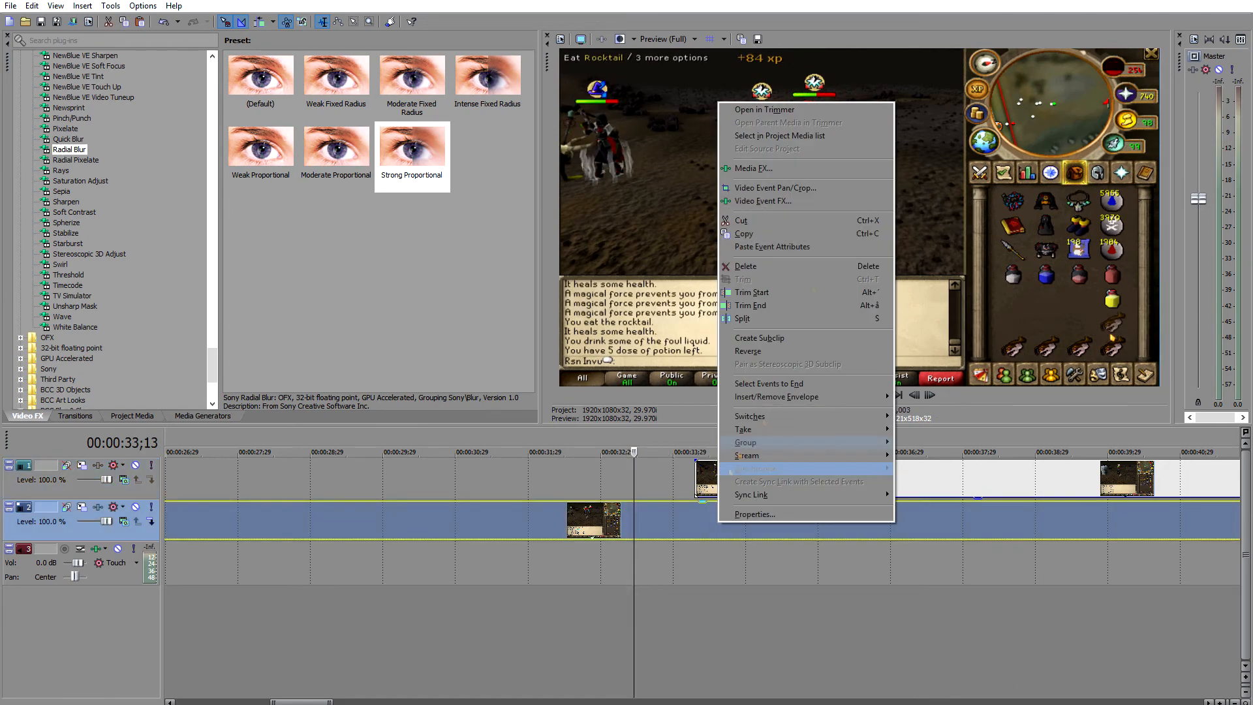
left_click(764, 201)
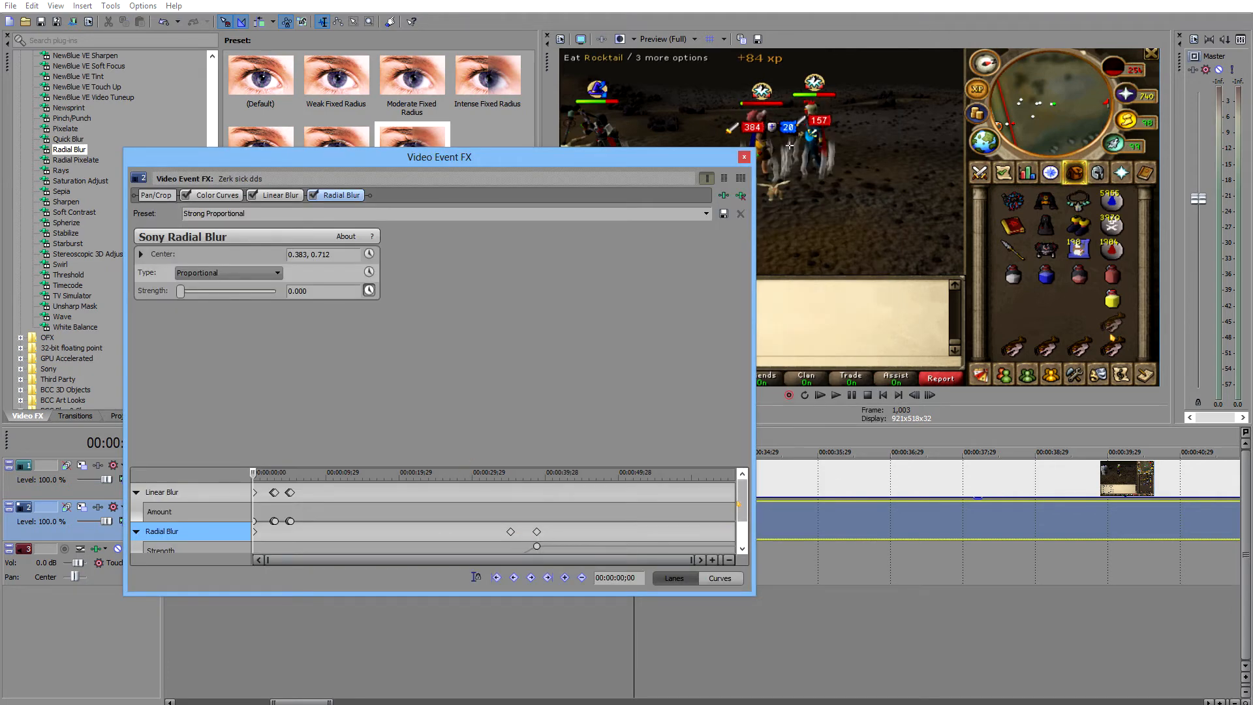
scroll(738, 505, "down", 1)
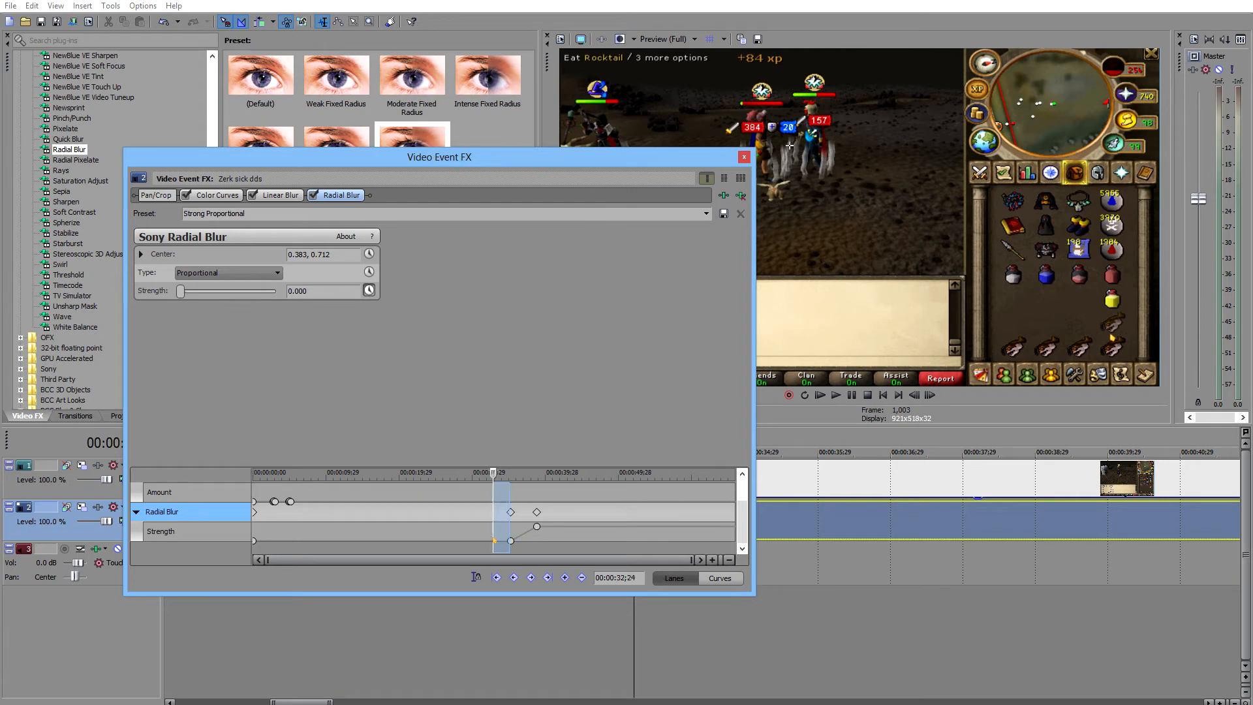
mouse_move(510, 542)
left_mouse_down()
mouse_move(482, 542)
mouse_move(516, 528)
mouse_move(497, 541)
left_mouse_up()
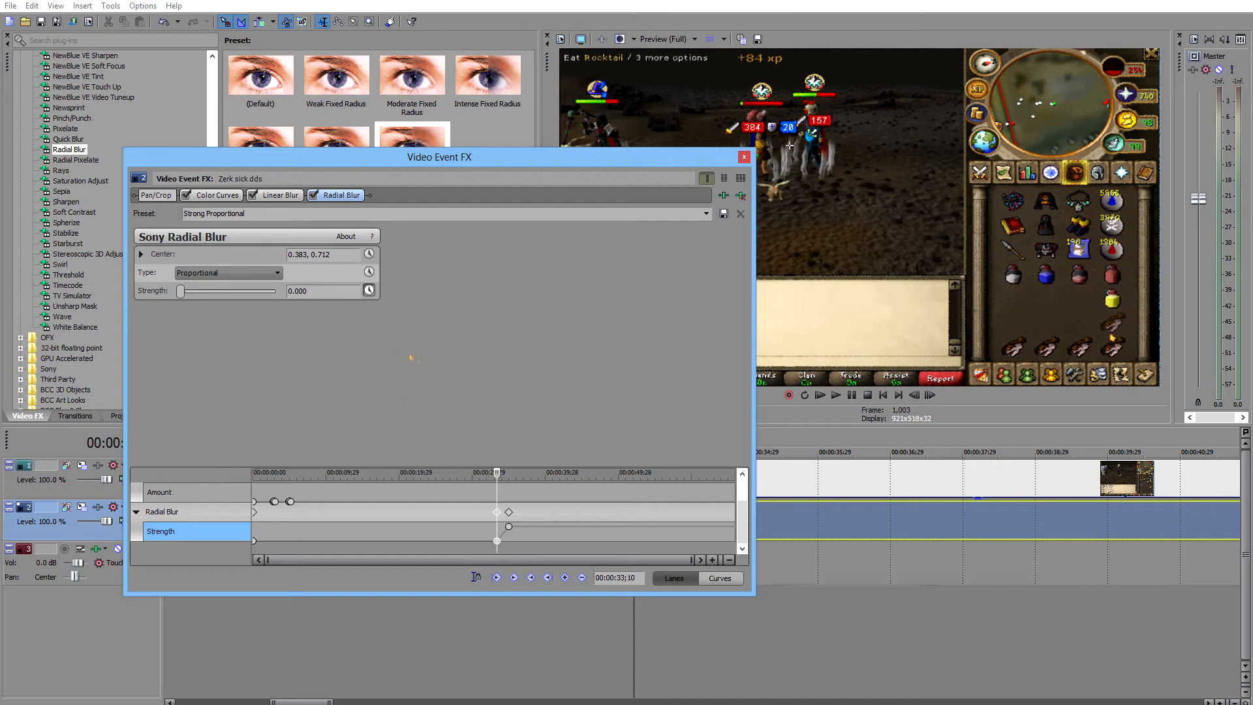
left_click(509, 526)
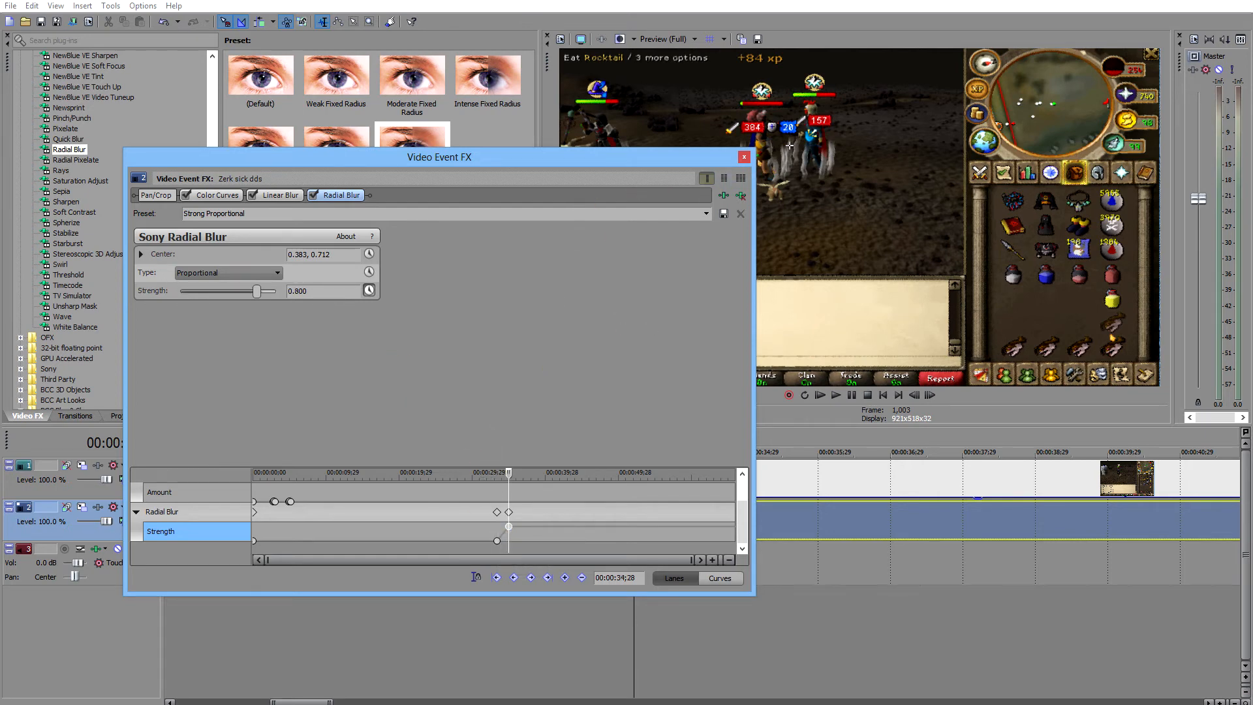
left_click(744, 157)
Play back the retimed radial blur and restore the upper clip to full opacity
left_click(608, 482)
key("space")
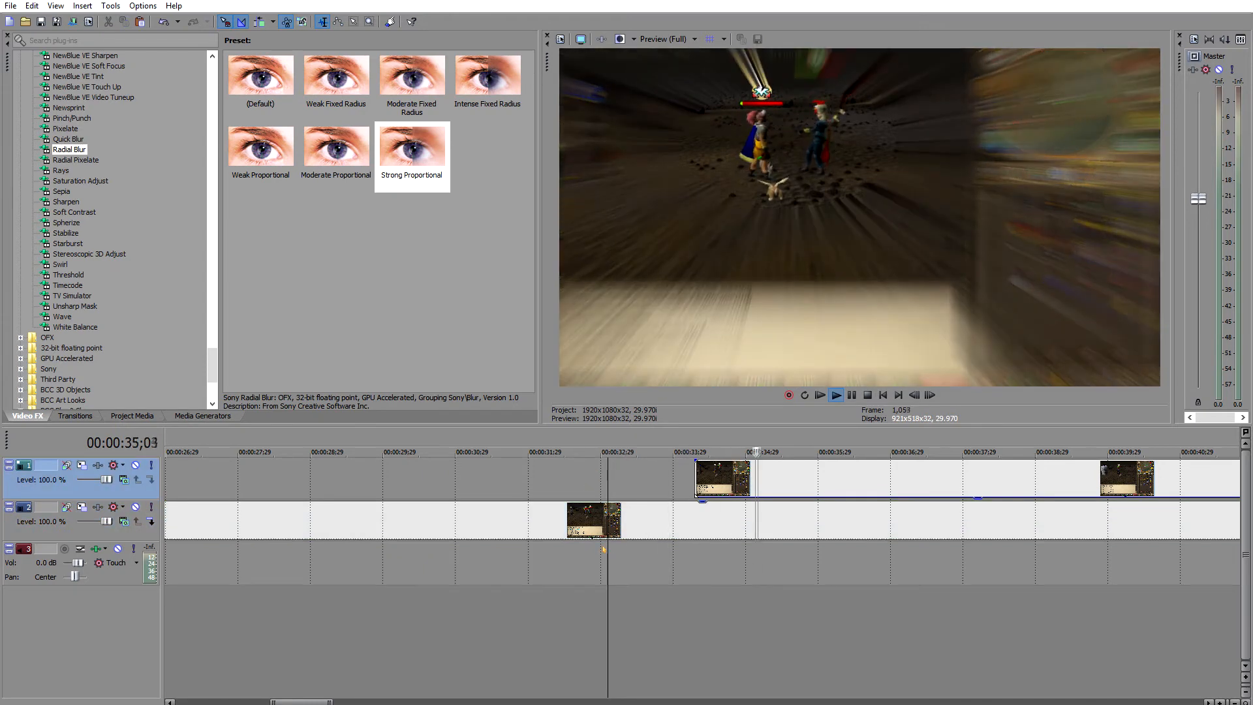
key("space")
key("space")
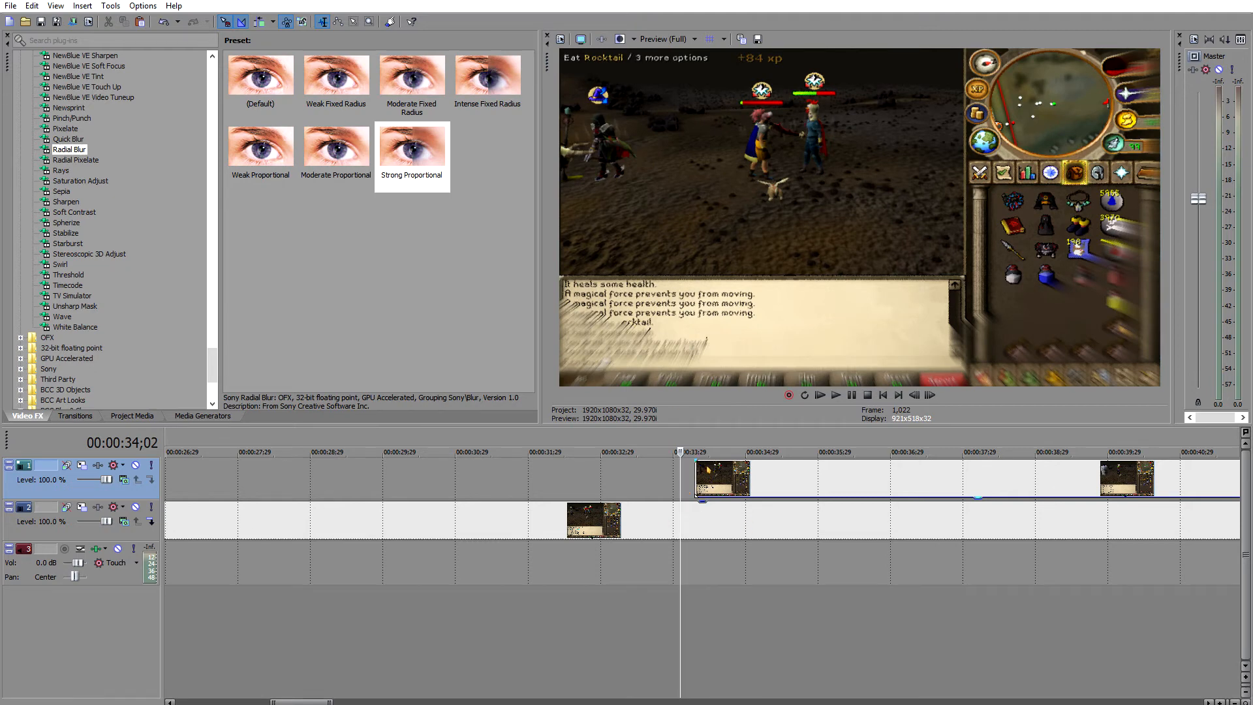
left_click_drag(728, 495, 728, 469)
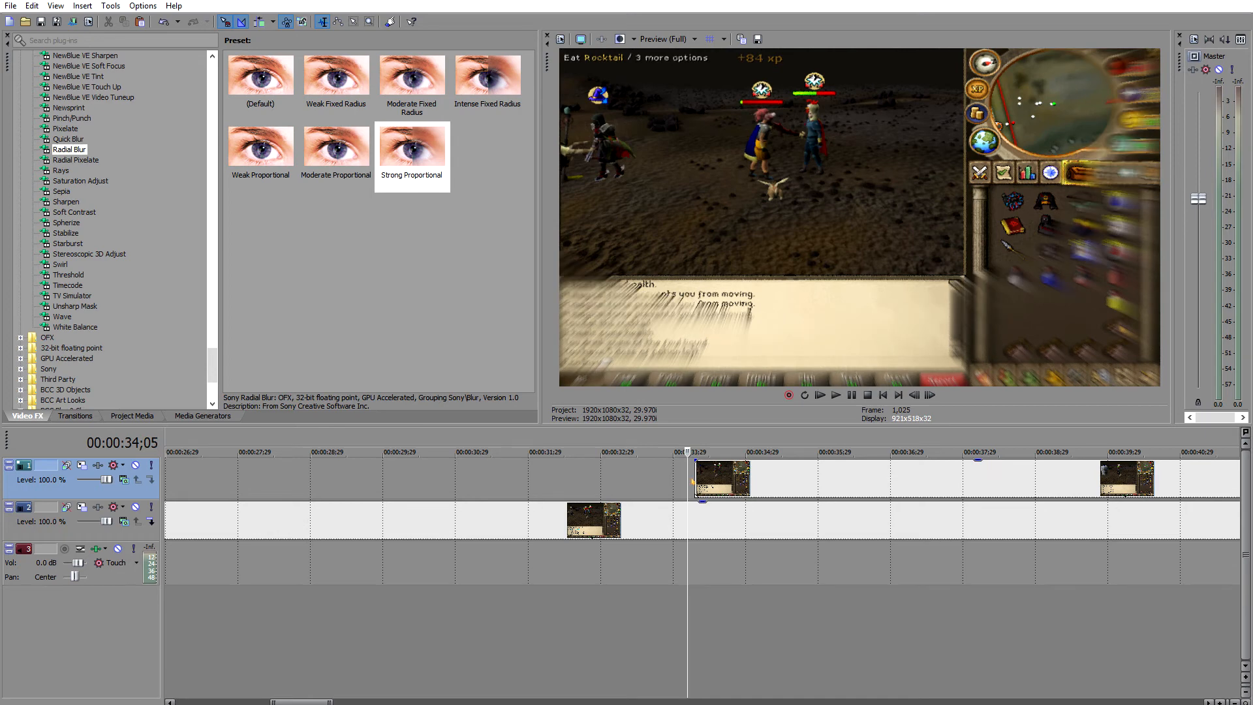
Play back the start of the upper clip from about 00:00:33;25 to review how it appears over the blur
left_click(695, 486)
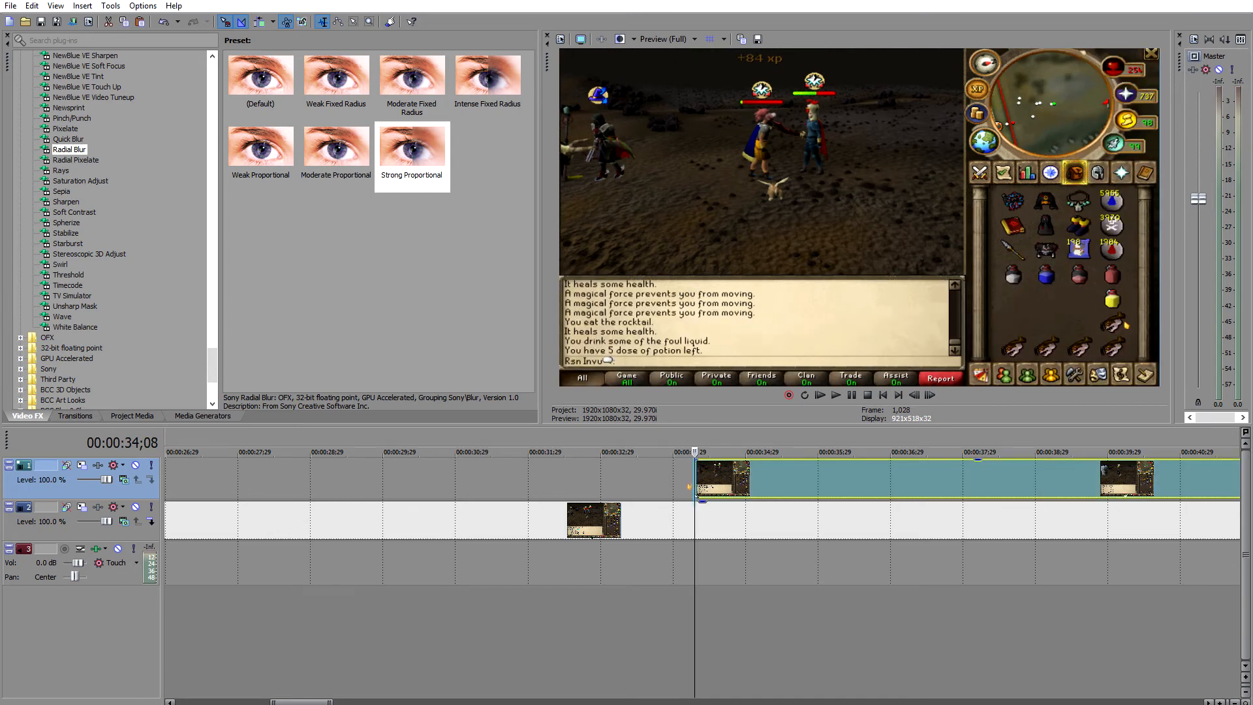
left_click(652, 527)
left_click(664, 487)
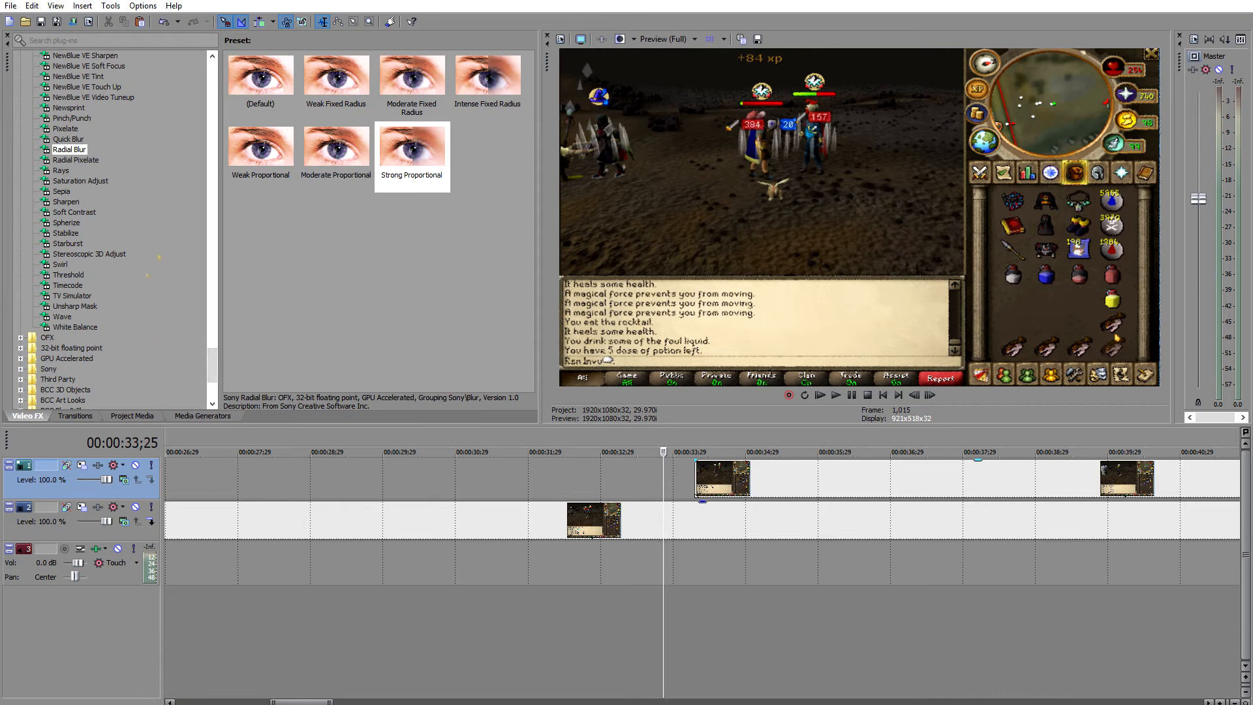
scroll(131, 255, "up", 3)
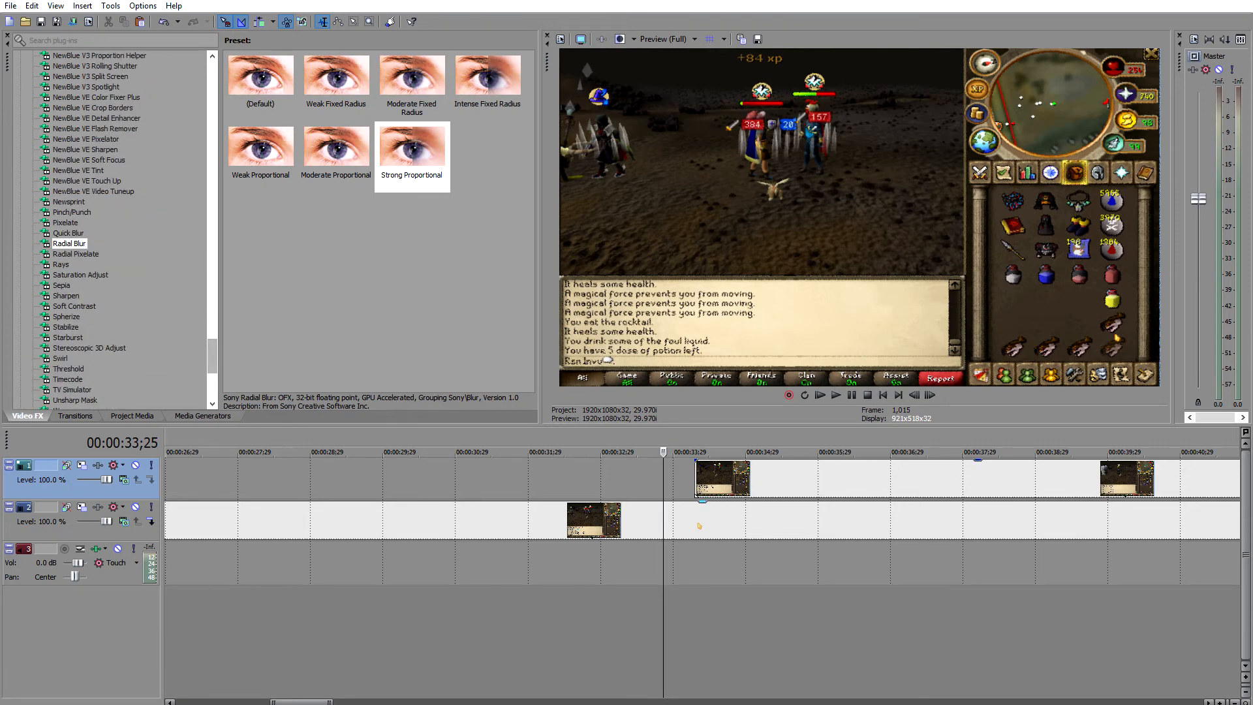
key("space")
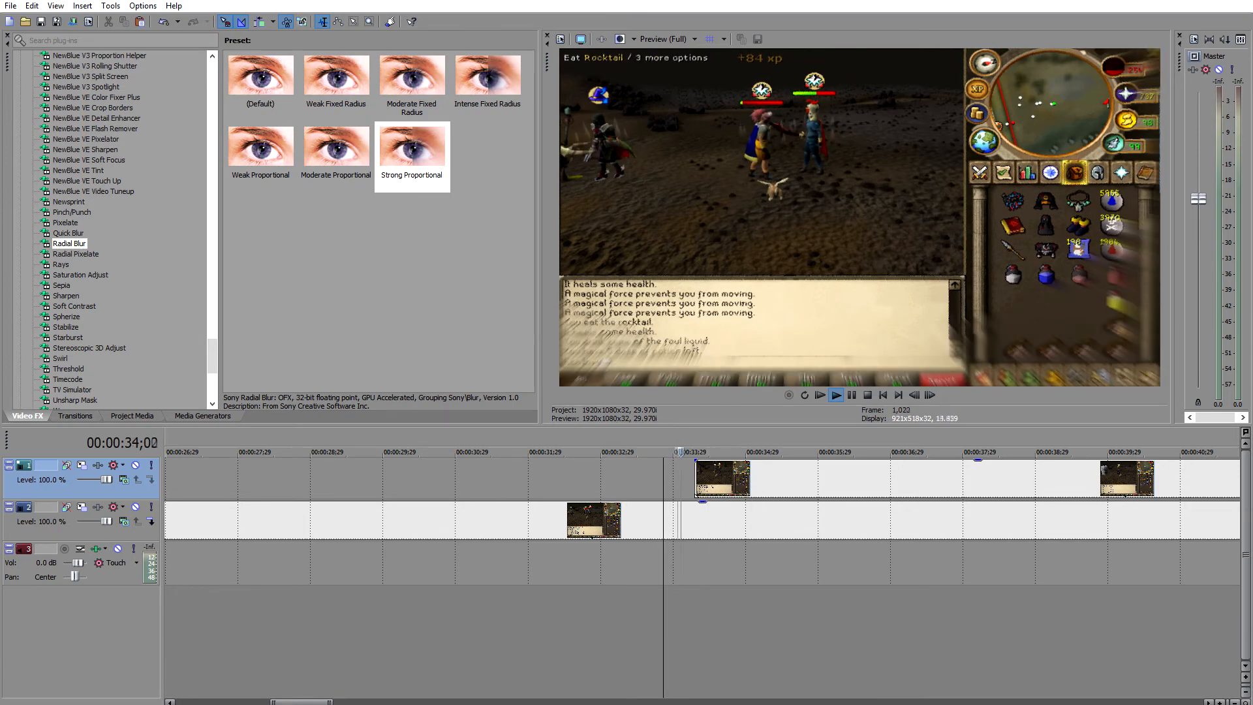
key("Return")
Apply the Circle, Center preset of Cookie Cutter to the upper clip starting at 00:00:34;08
left_click(708, 481)
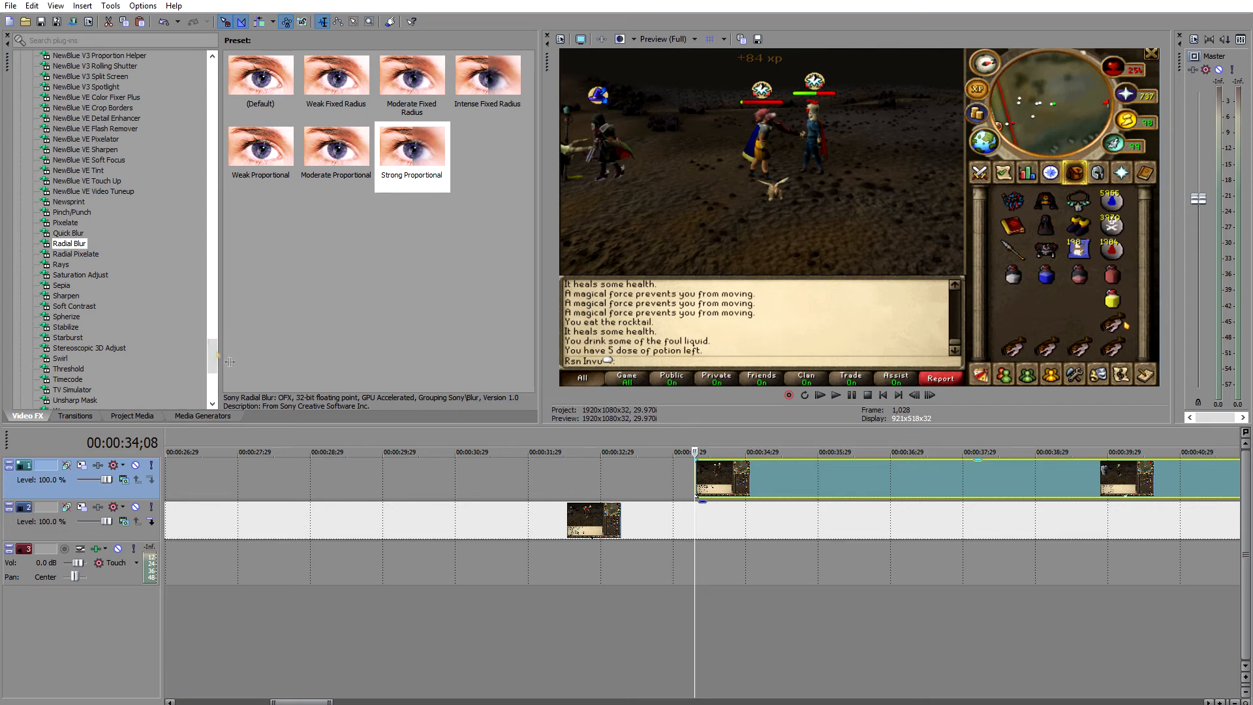
left_click_drag(213, 353, 199, 247)
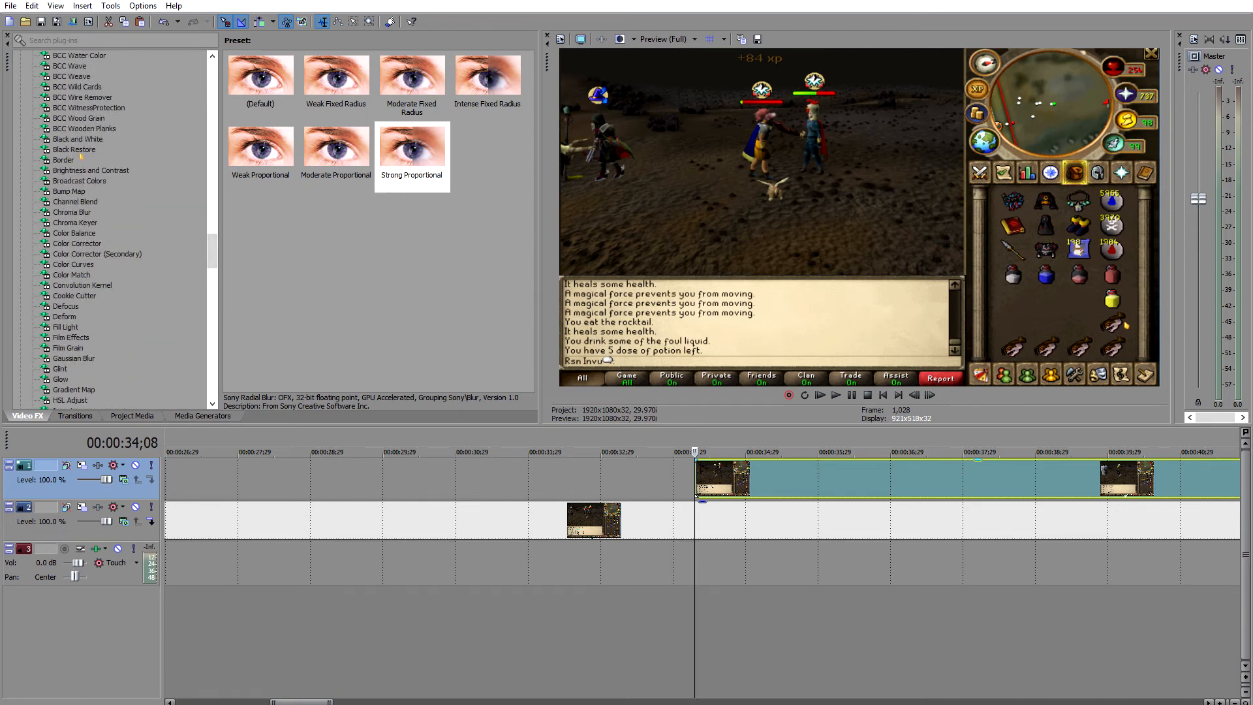
left_click(69, 295)
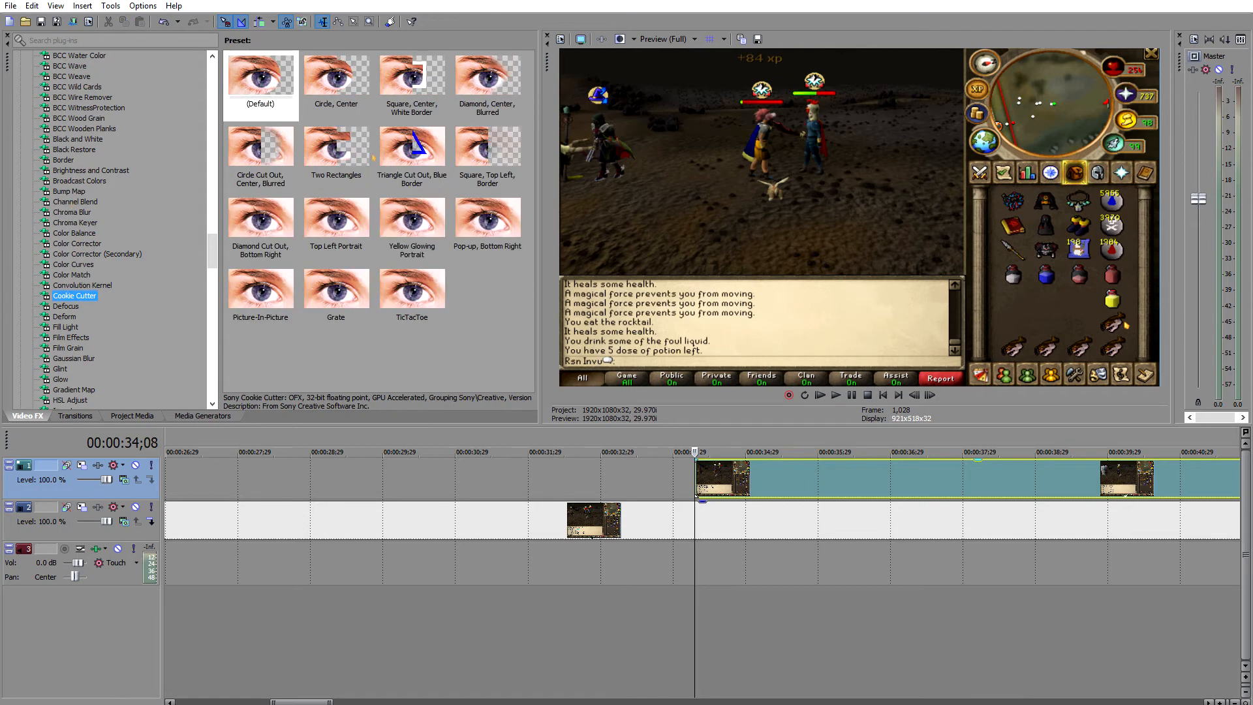
left_click_drag(336, 84, 753, 475)
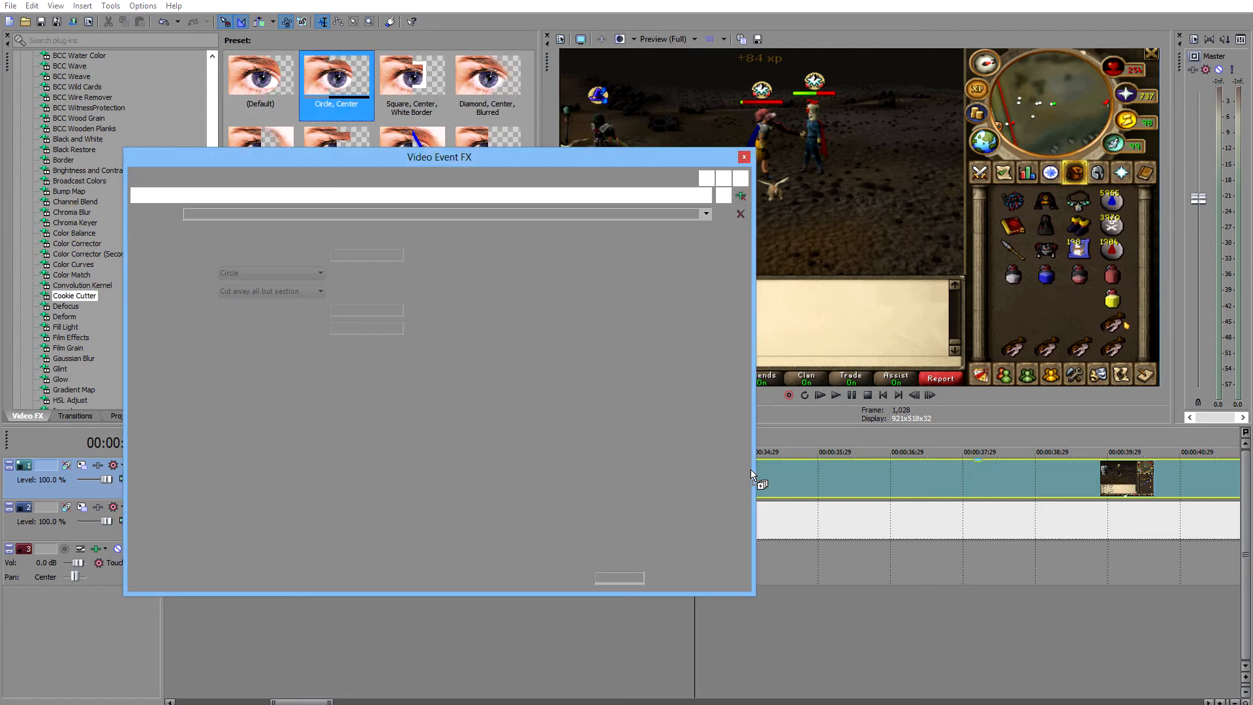
Reposition the Cookie Cutter circle just below the fighting characters, at centre 0.405, 0.593
left_click_drag(622, 156, 566, 220)
left_click(859, 217)
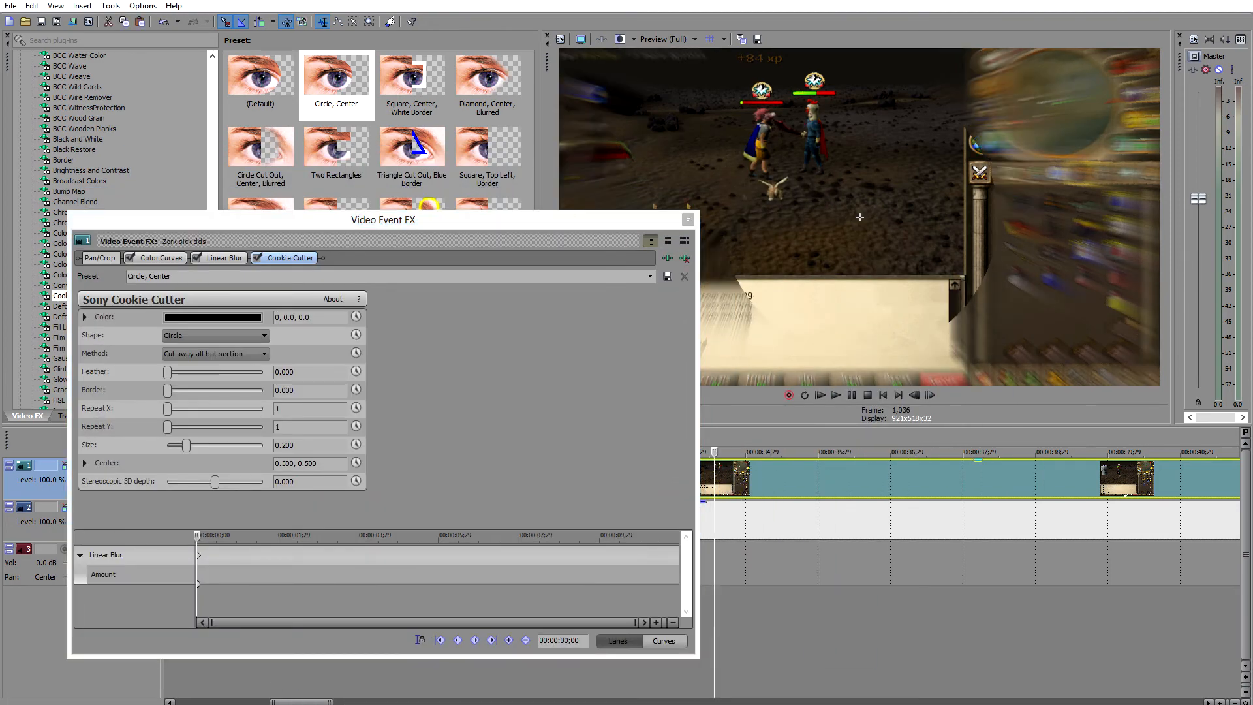
left_click_drag(860, 217, 801, 188)
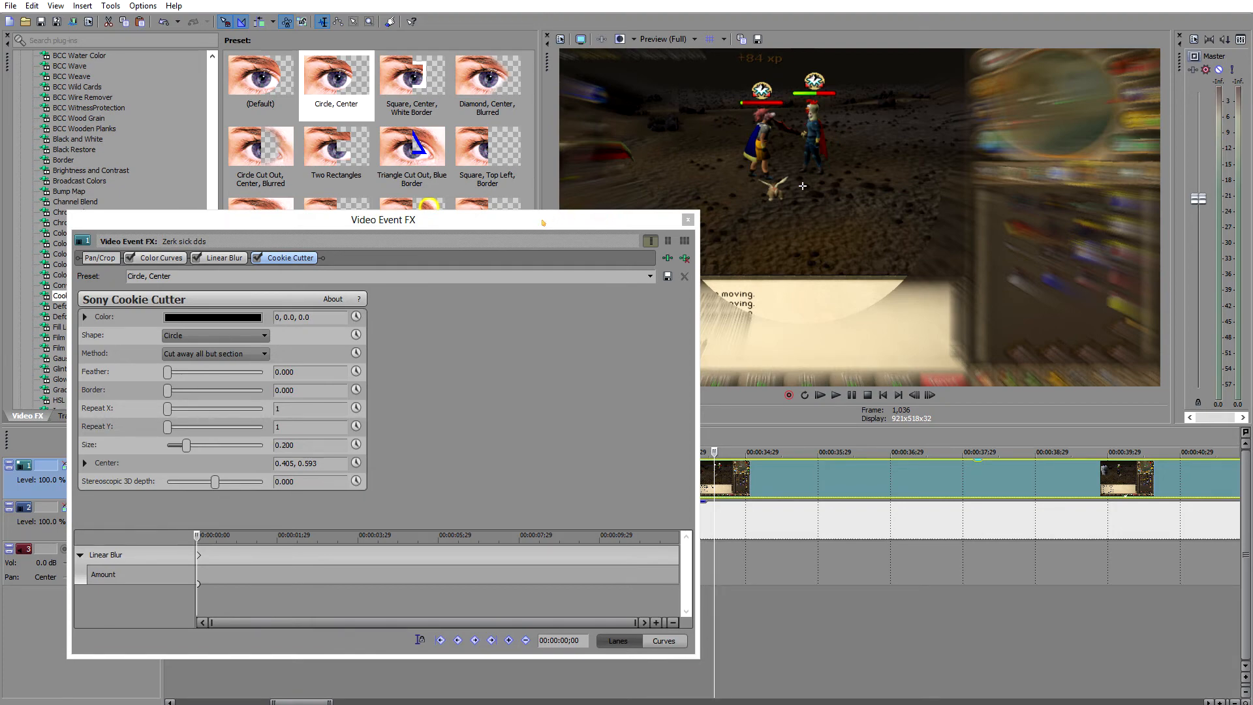
left_click_drag(541, 222, 571, 176)
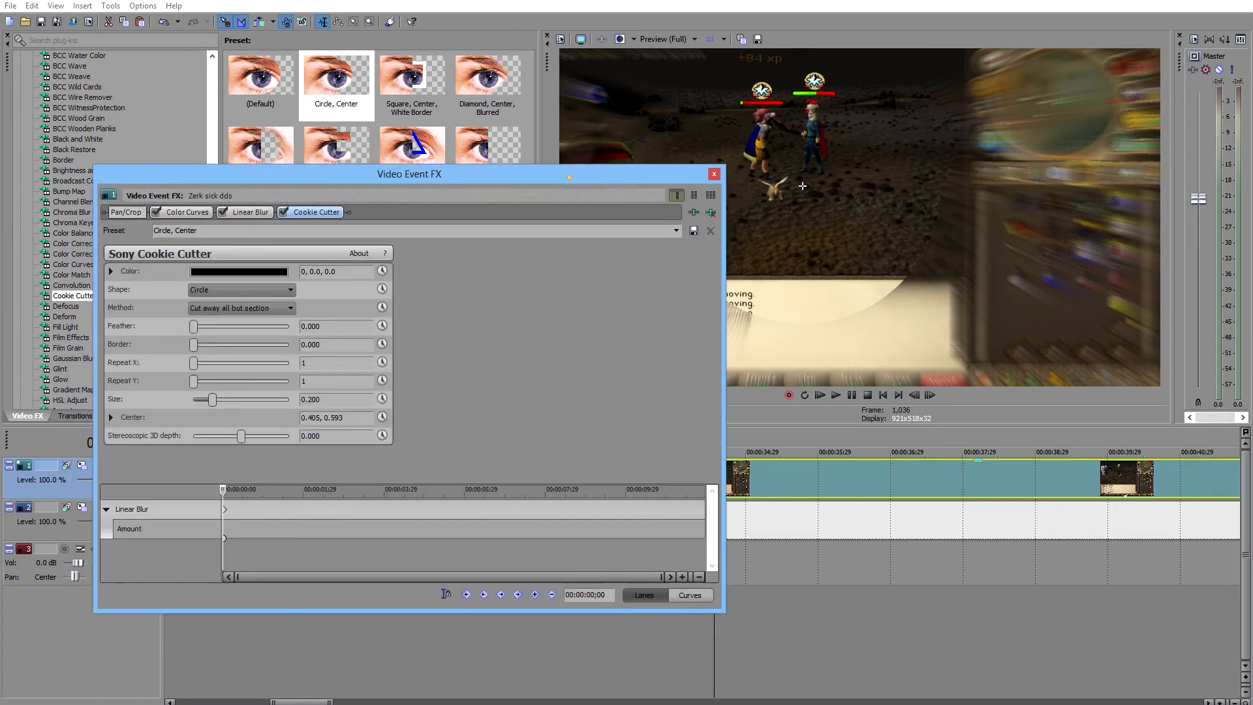
Give the Cookie Cutter circle a bright blue border with HSV colour 201, 0.88, 0.89 and width 0.010
left_click(113, 270)
left_click(284, 324)
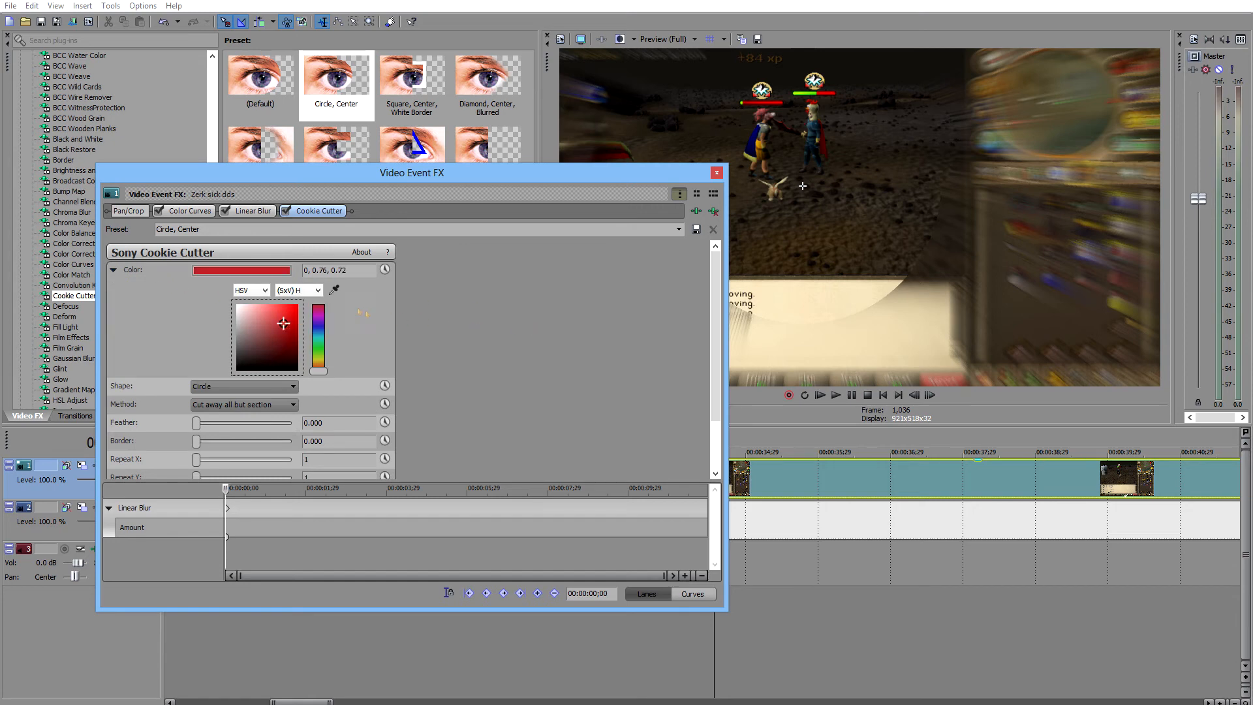
left_click(318, 325)
left_click(318, 333)
left_click(291, 311)
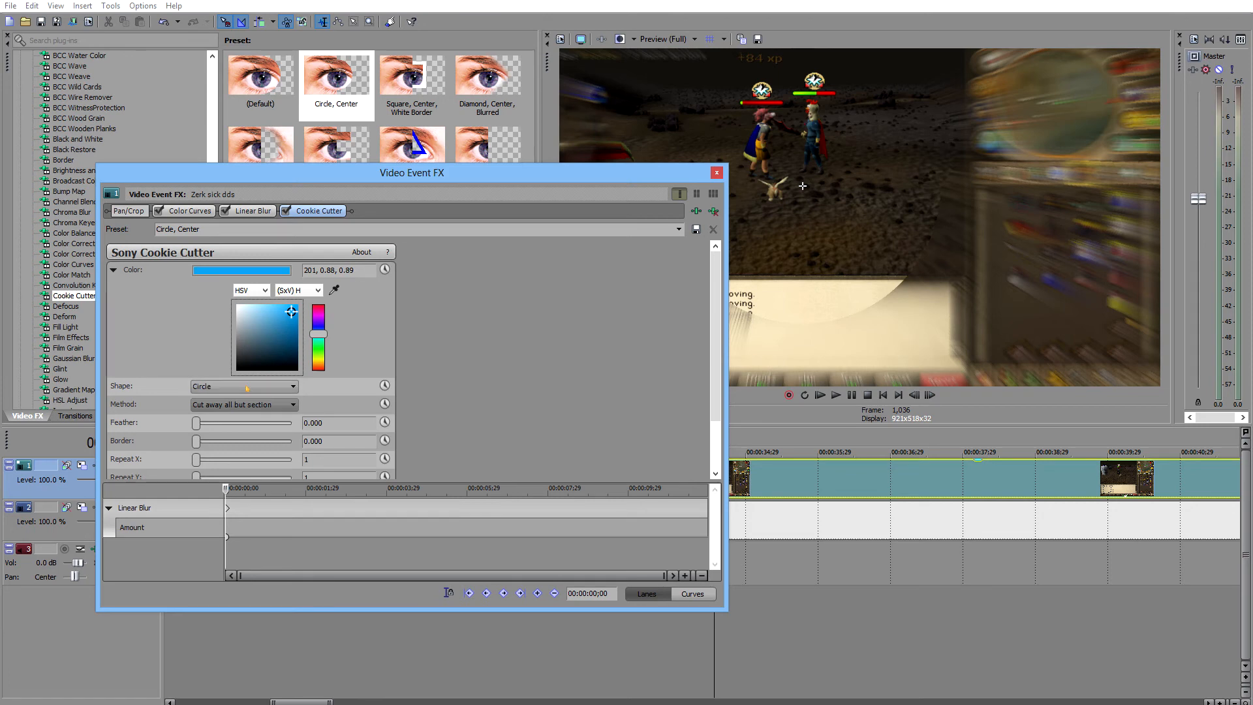
left_click_drag(196, 441, 199, 441)
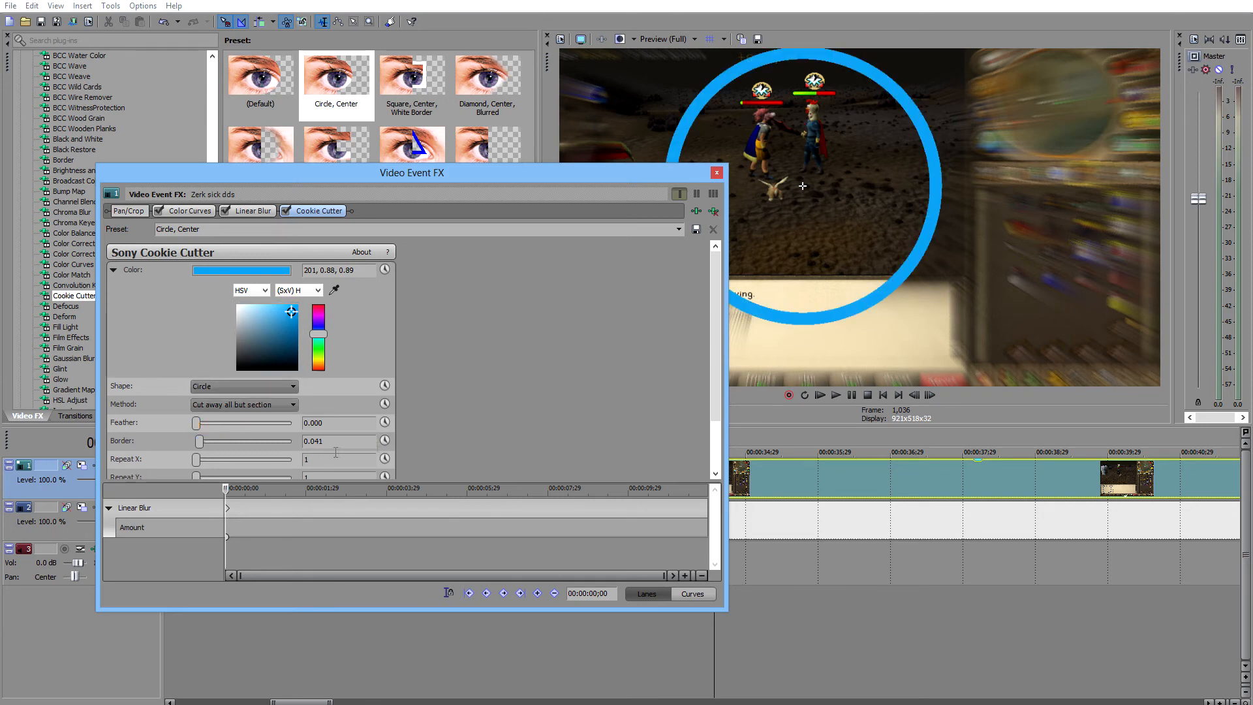
type("1")
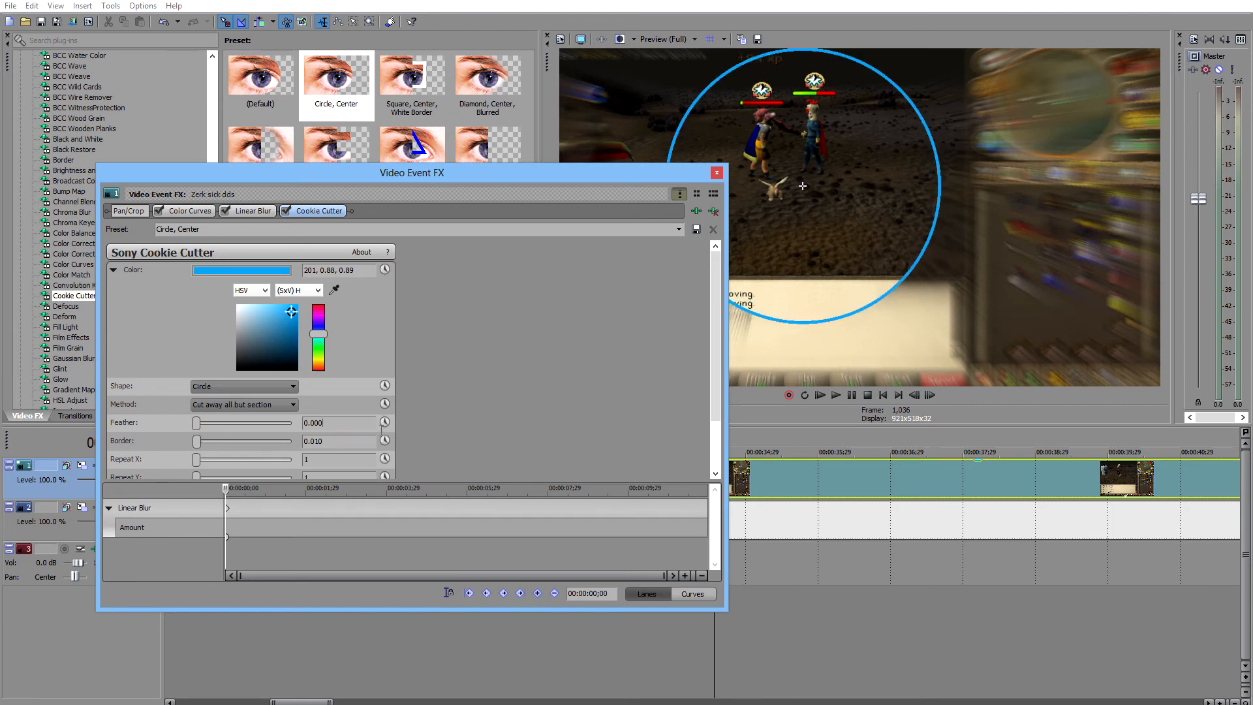
Animate the Cookie Cutter Size from 0.000 at the clip start to 1.000 at 00:00:03;29 and close the effect settings
scroll(711, 376, "down", 2)
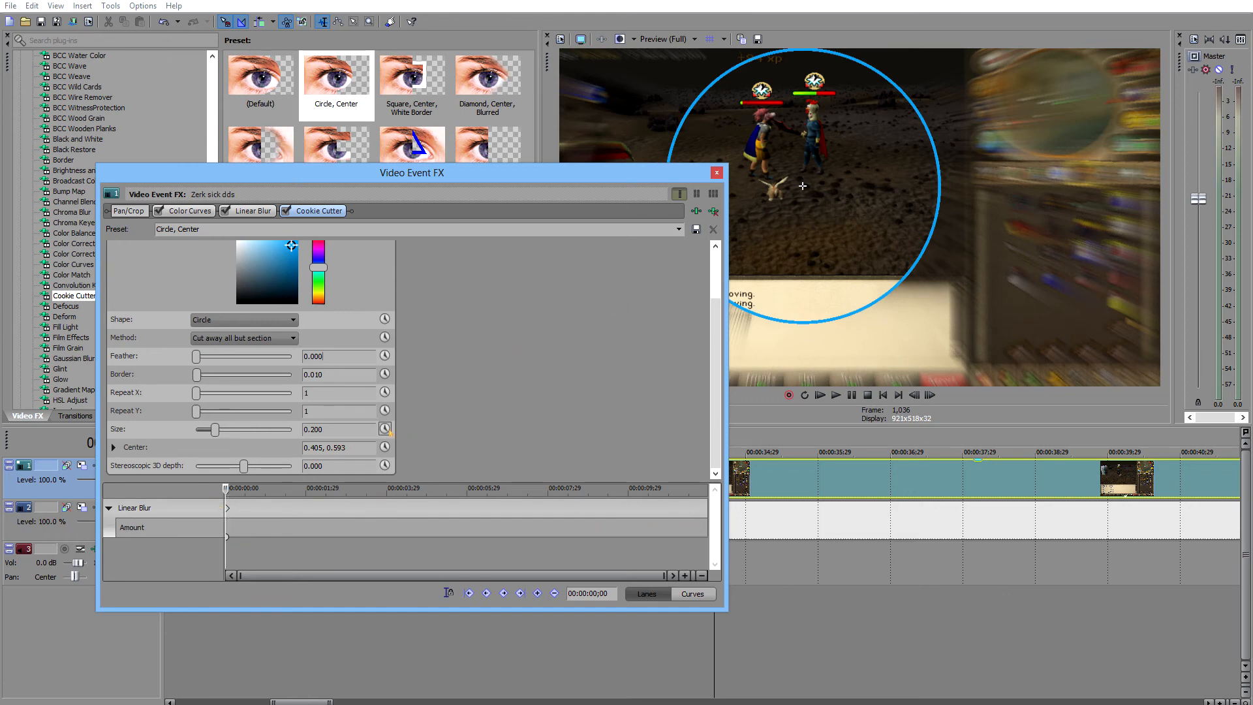
left_click(385, 429)
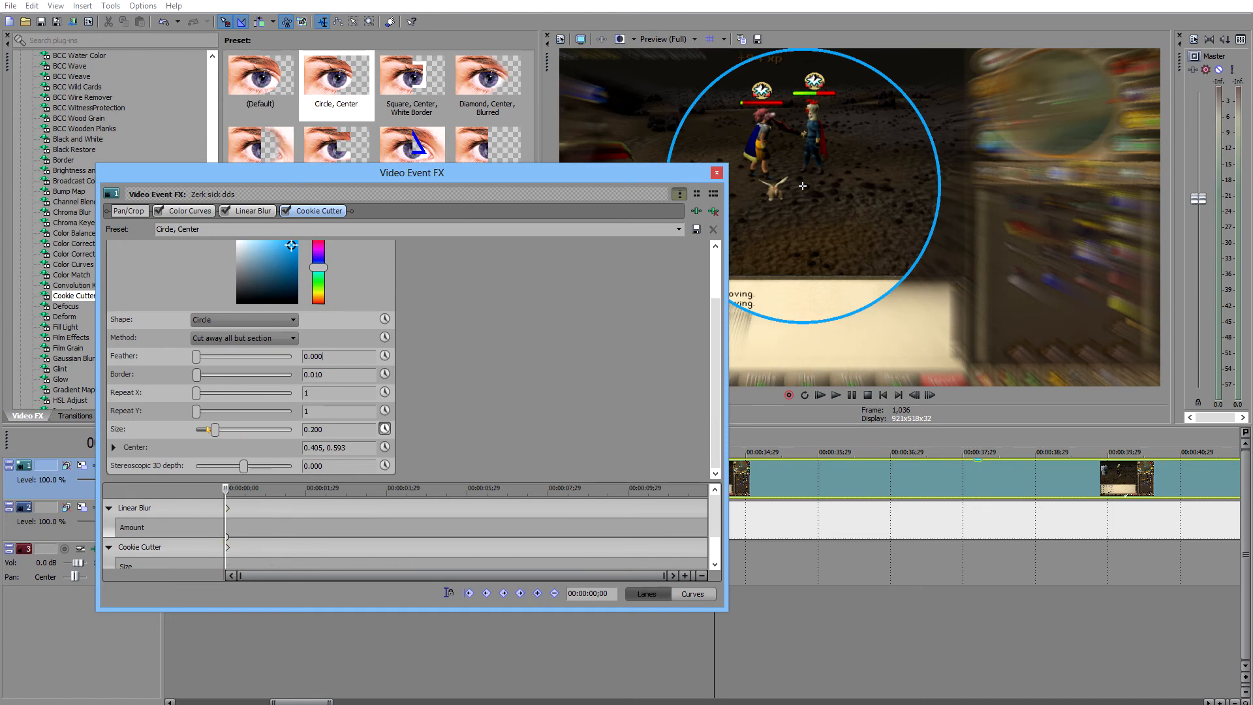
left_click_drag(215, 430, 182, 430)
left_click_drag(226, 494, 390, 496)
left_click(400, 494)
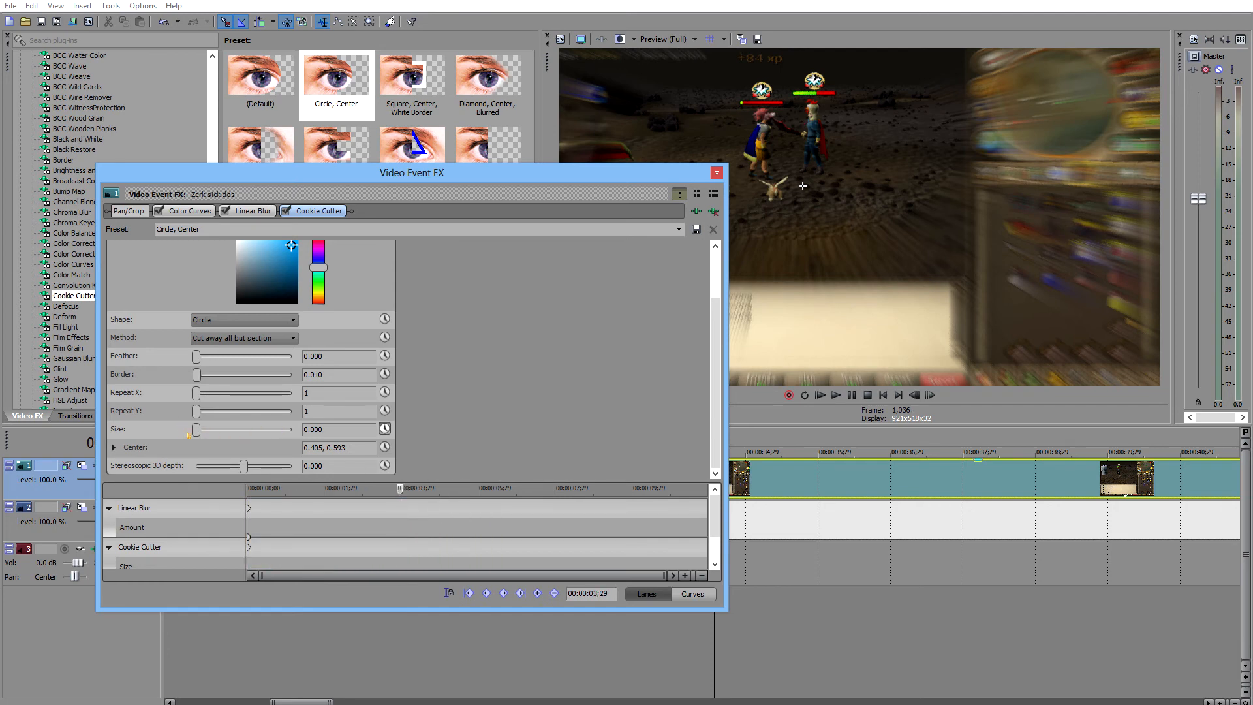
left_click_drag(196, 429, 336, 435)
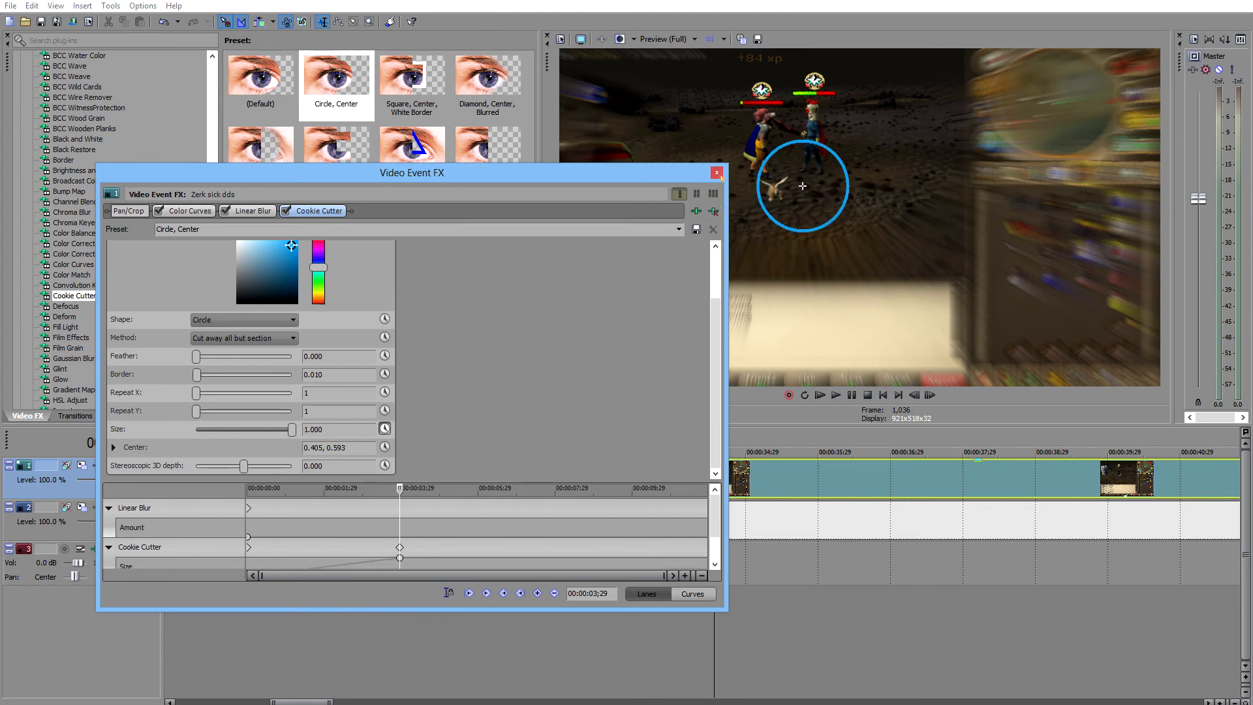
left_click(717, 172)
Play back the expanding circle over the radial blur from 00:00:33;17
left_click(658, 535)
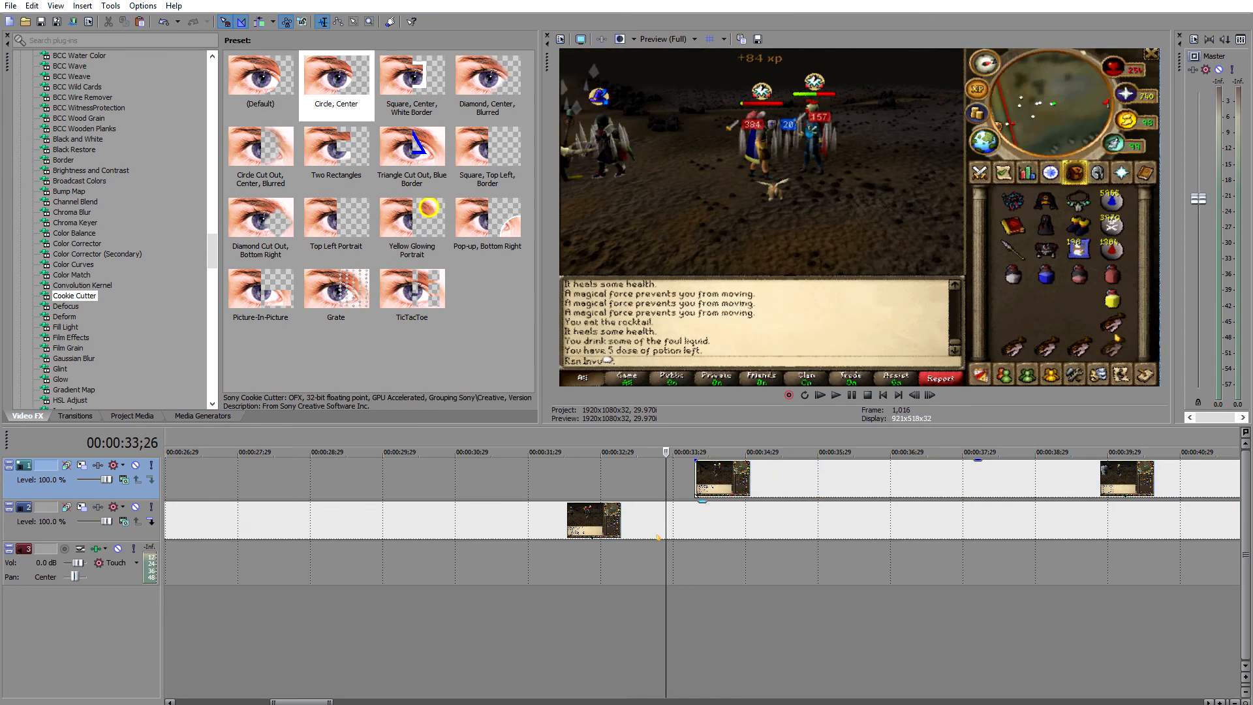
left_click(645, 488)
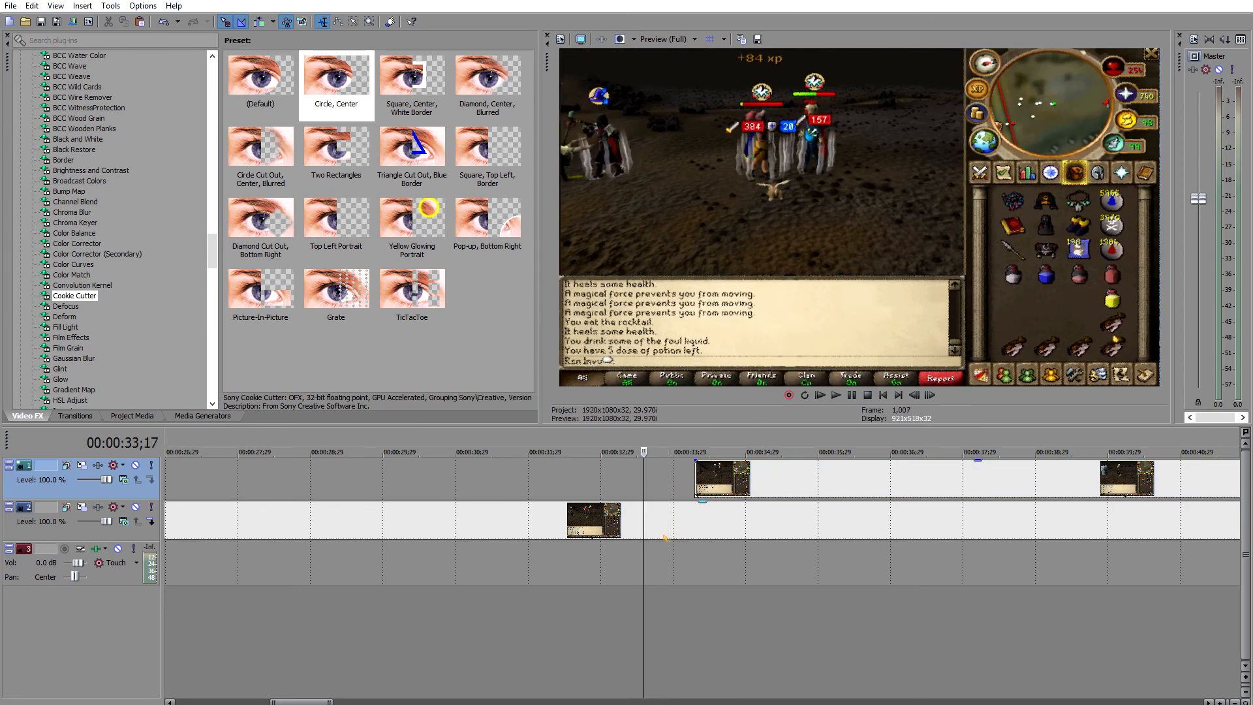
key("space")
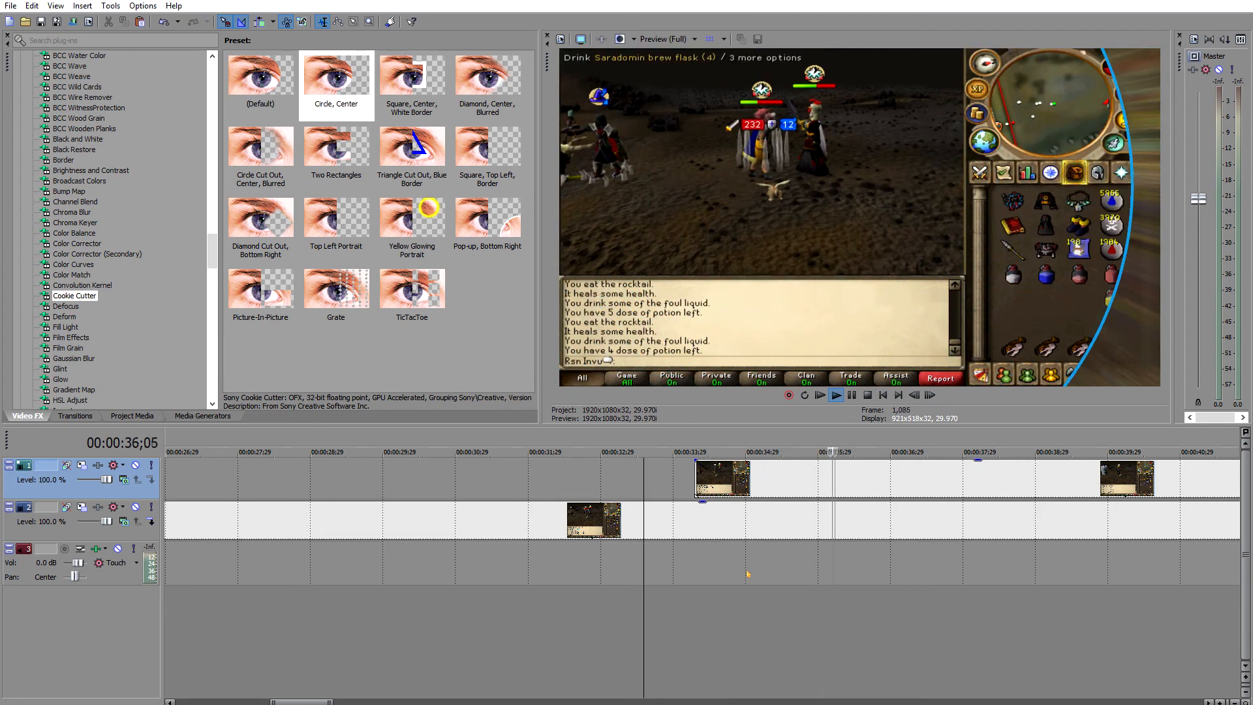
key("space")
Move the lower clip's first radial blur Strength keyframe later, to about 00:00:34;20, and play back the result
right_click(684, 520)
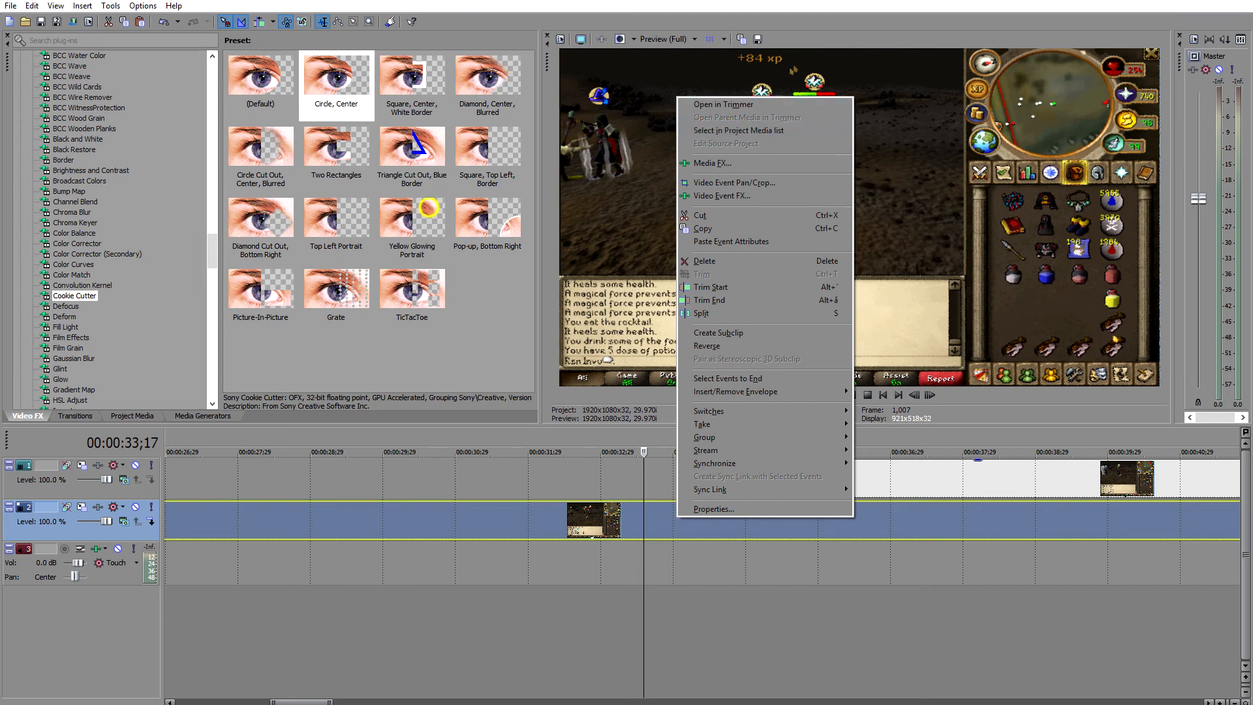
left_click(744, 196)
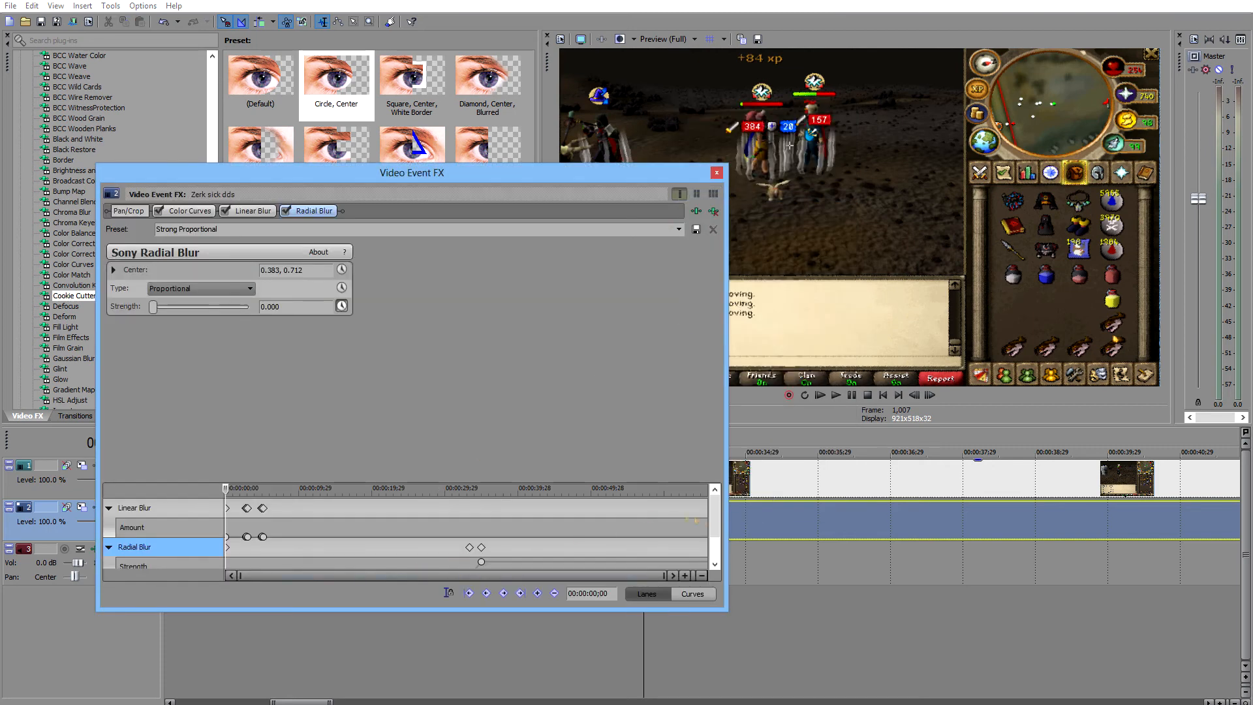
scroll(718, 530, "down", 1)
left_click_drag(470, 560, 477, 528)
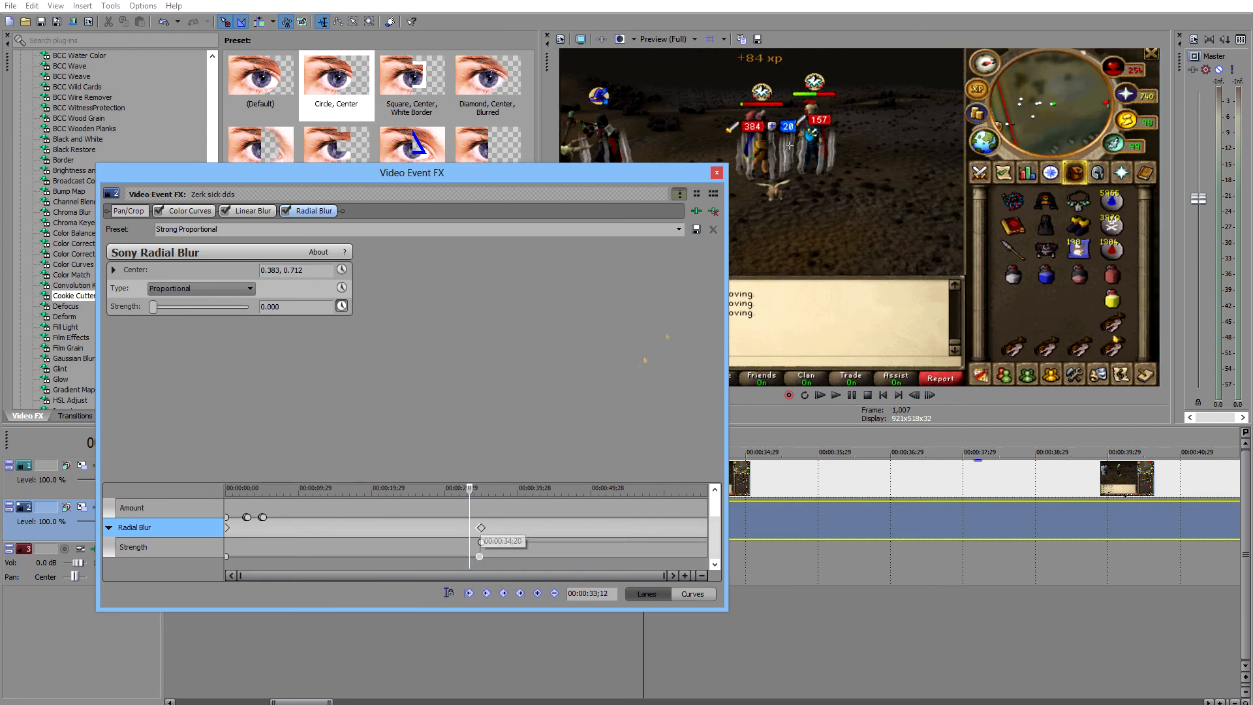
left_click(717, 173)
key("space")
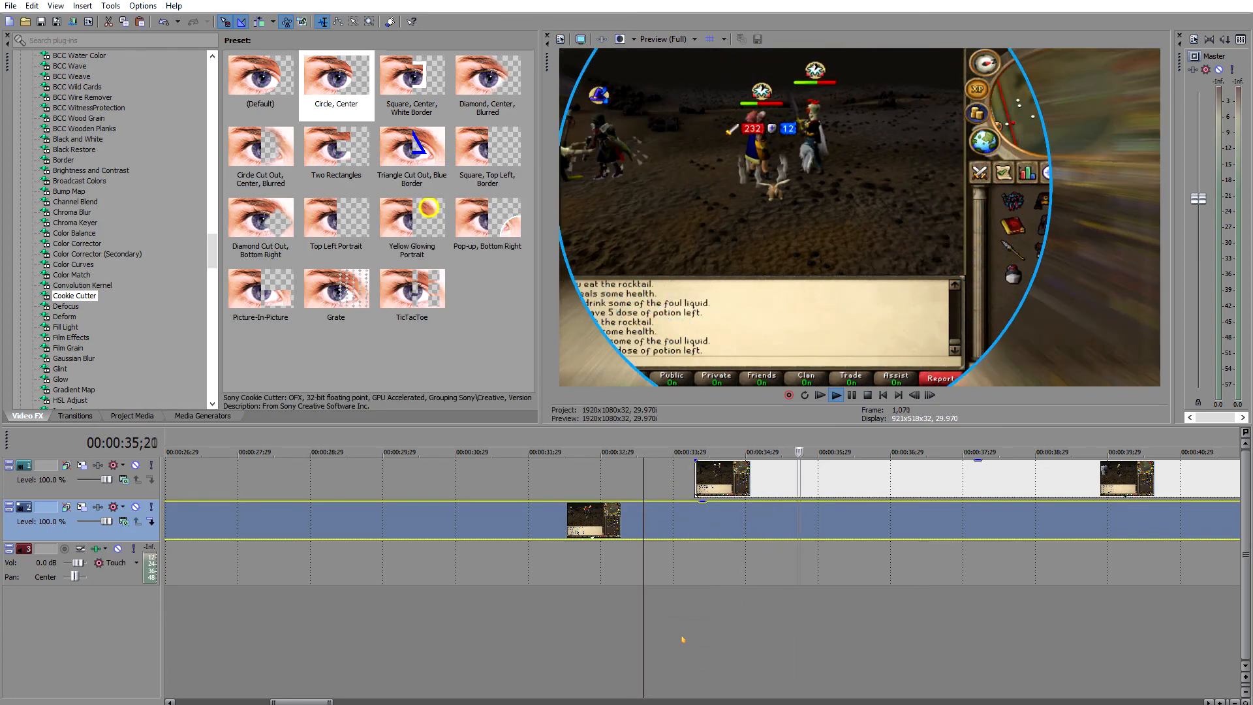
key("space")
Bring the lower clip's two radial blur Strength keyframes together at about 00:00:33;27 and close the effect settings
right_click(703, 489)
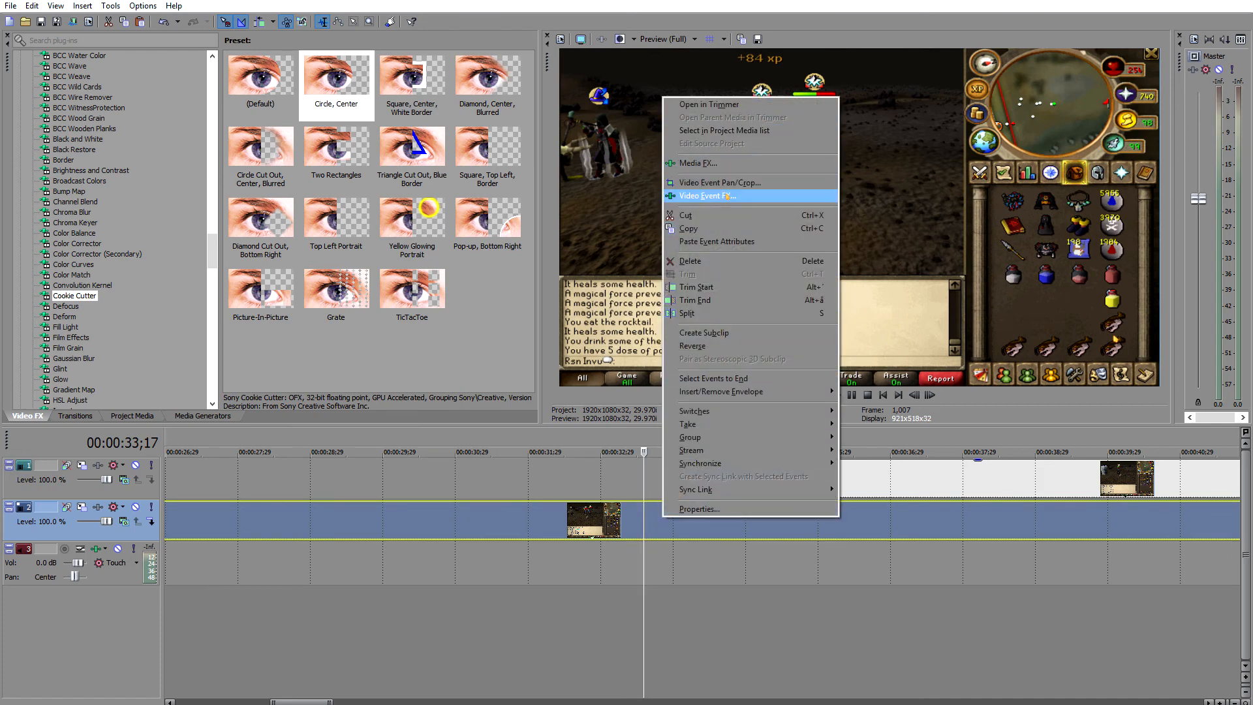
left_click(705, 196)
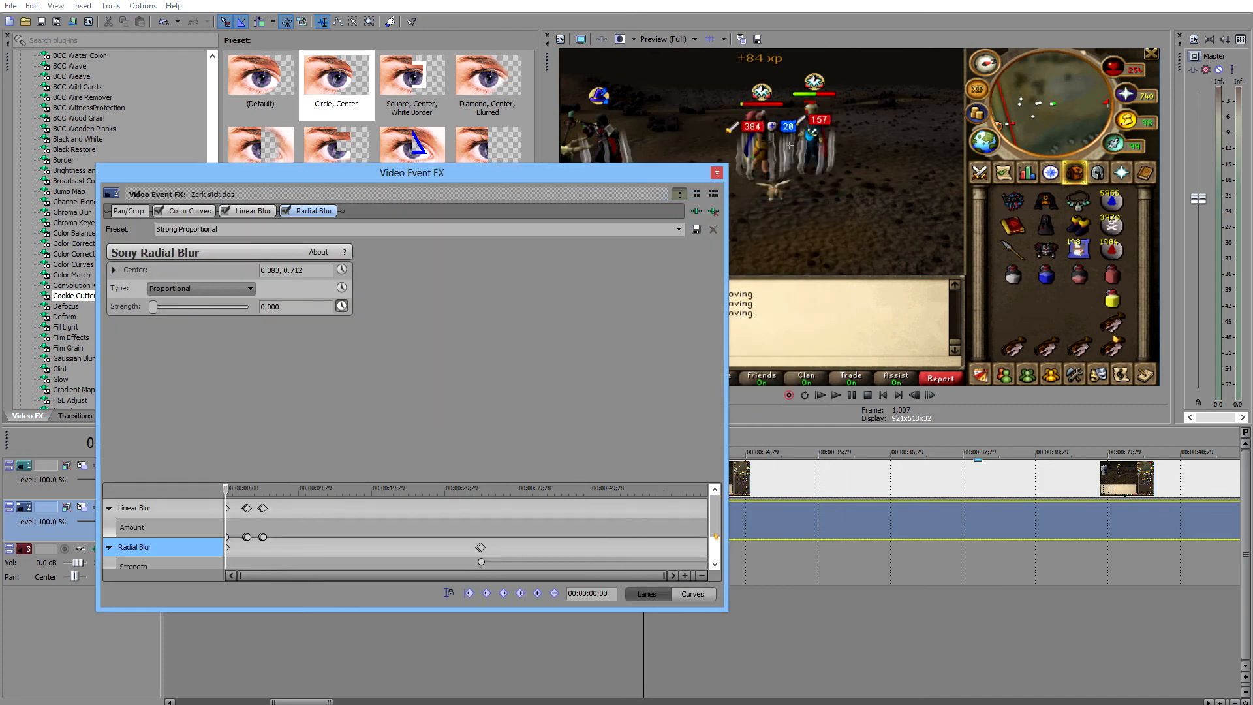
scroll(714, 531, "down", 1)
left_click(685, 576)
left_click(685, 575)
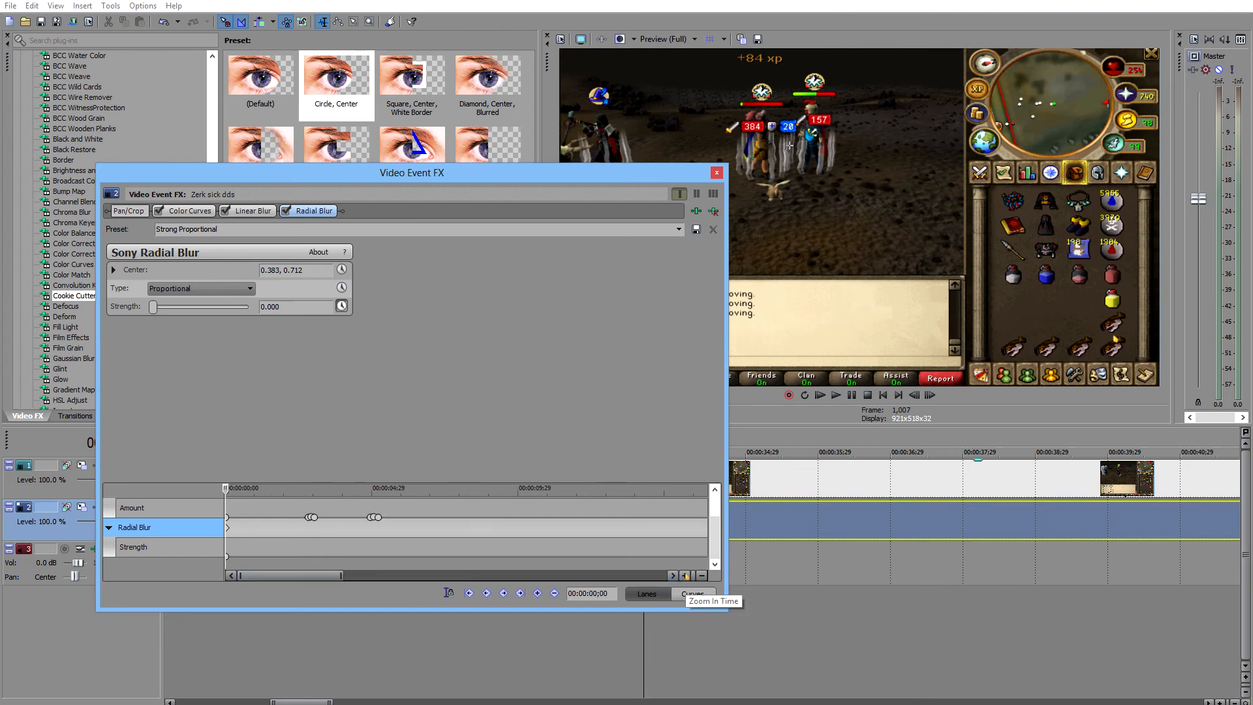
left_click(685, 576)
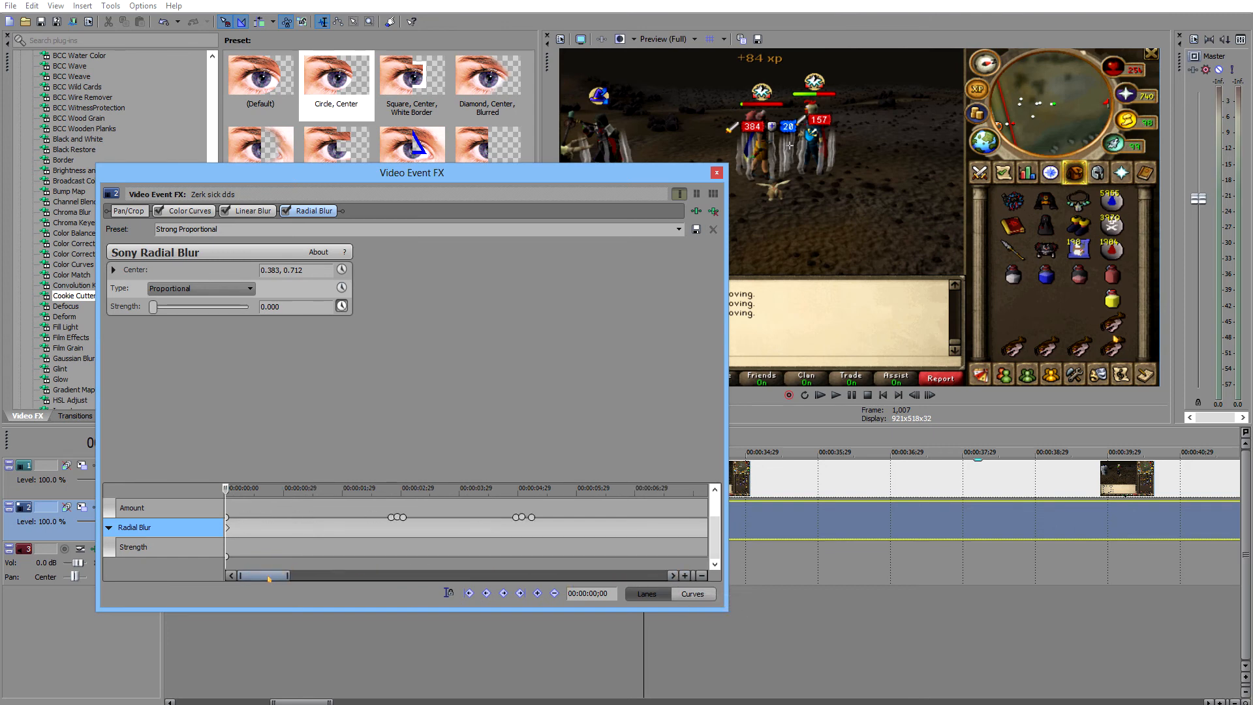
left_click_drag(257, 578, 473, 543)
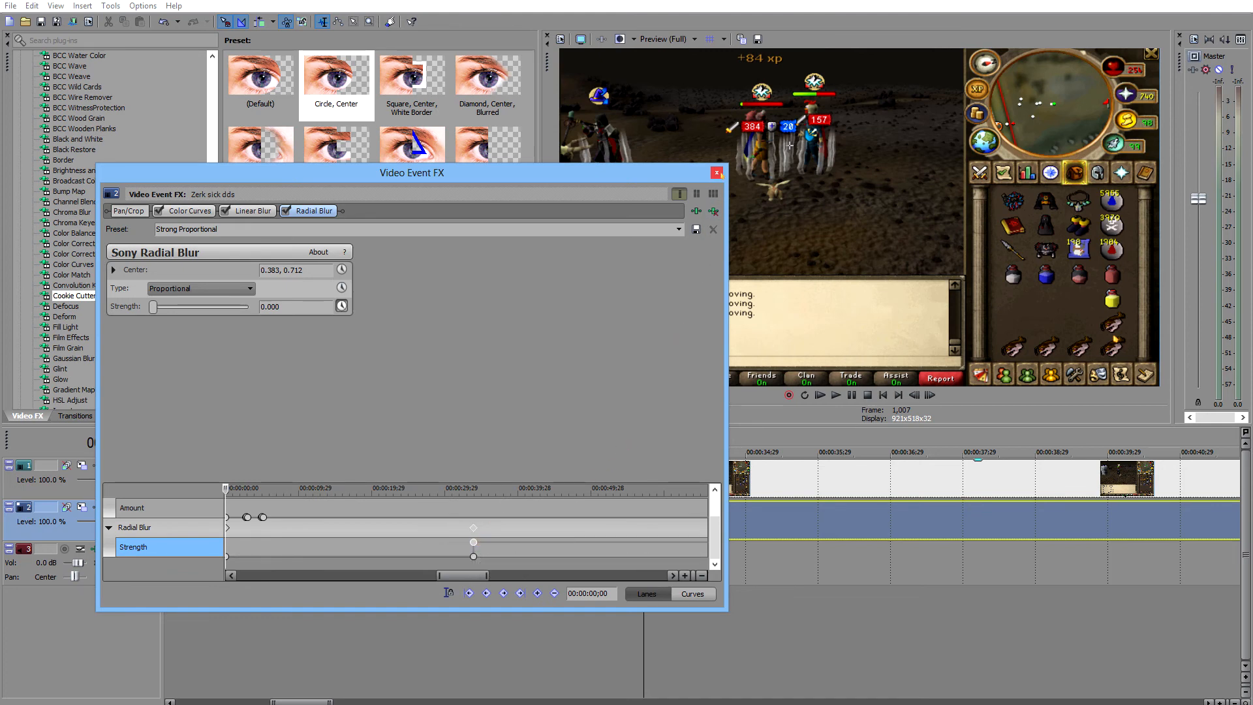
left_click(717, 173)
Play back the onset of the radial blur from 00:00:33;03
left_click(611, 494)
key("space")
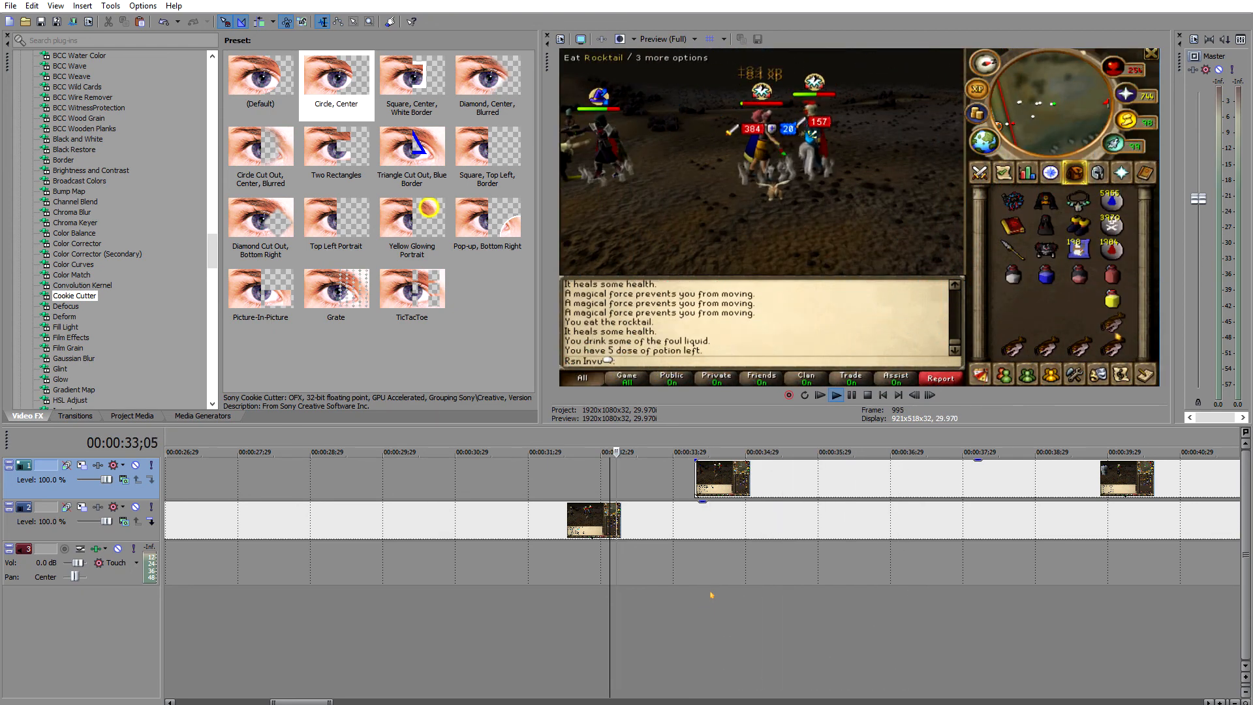
key("space")
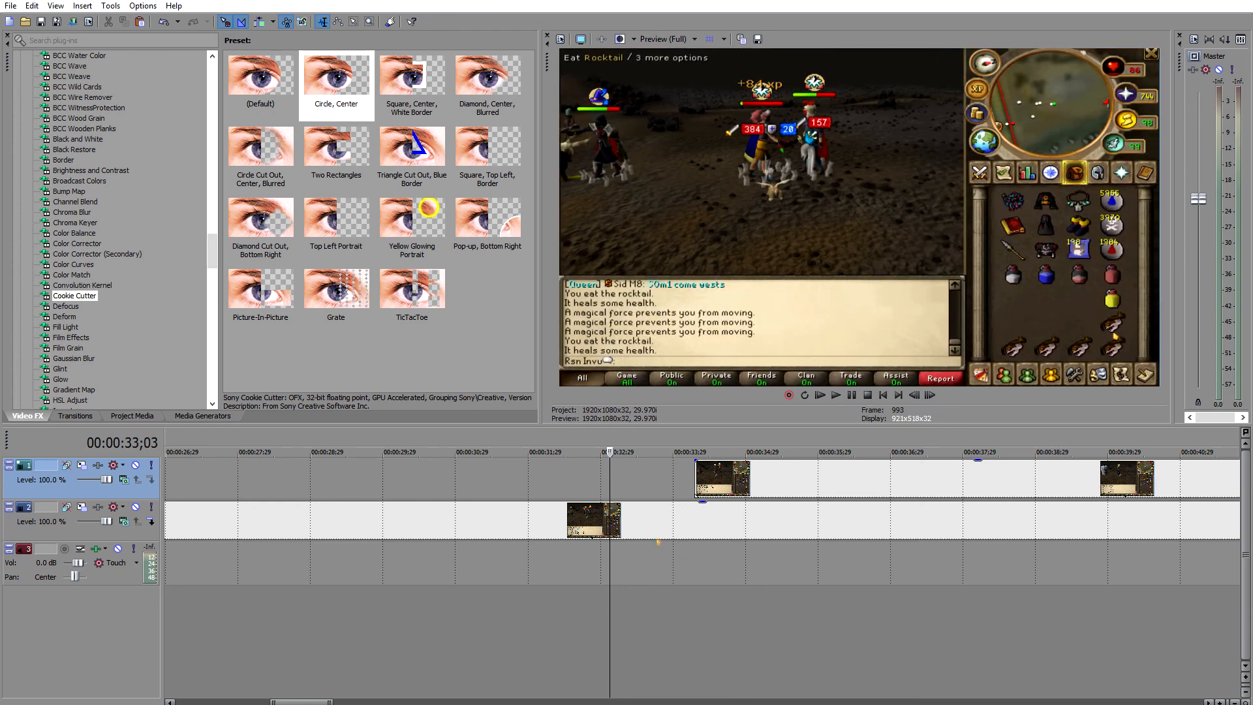
Set the lower clip's radial blur type to Fixed radius and move its zero-strength keyframe slightly earlier than 00:00:33;27
right_click(648, 519)
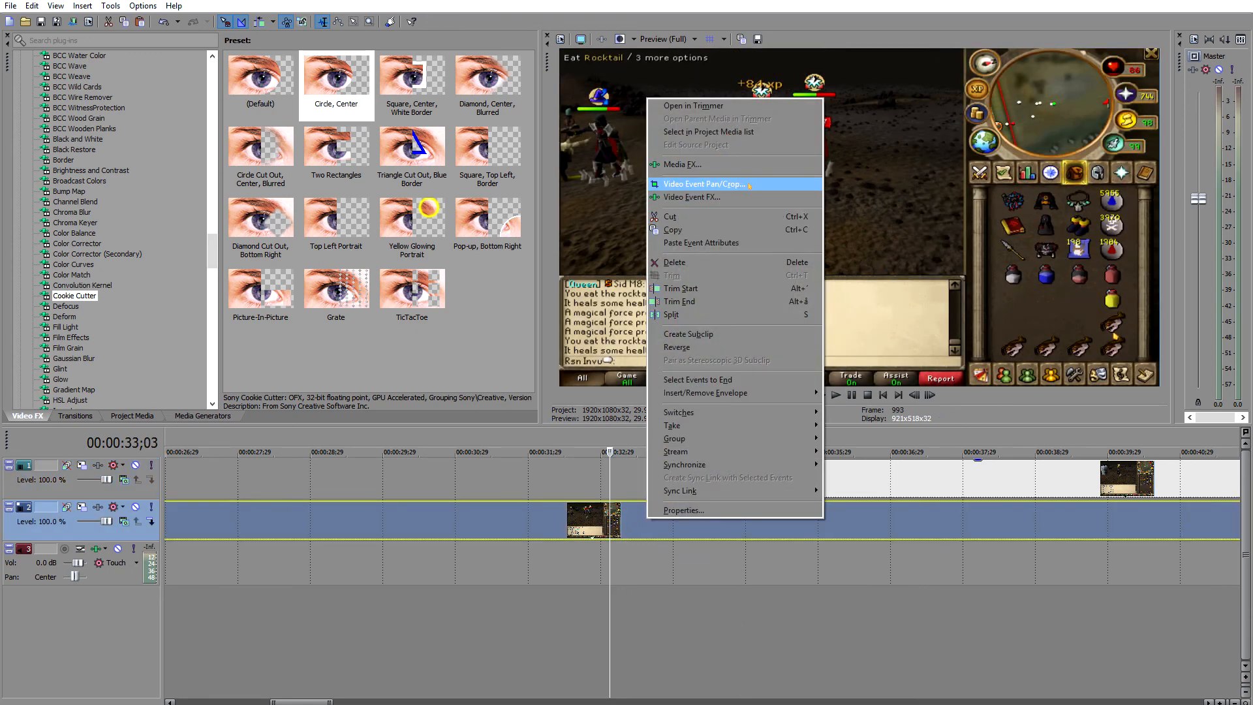
left_click(718, 197)
left_click(224, 288)
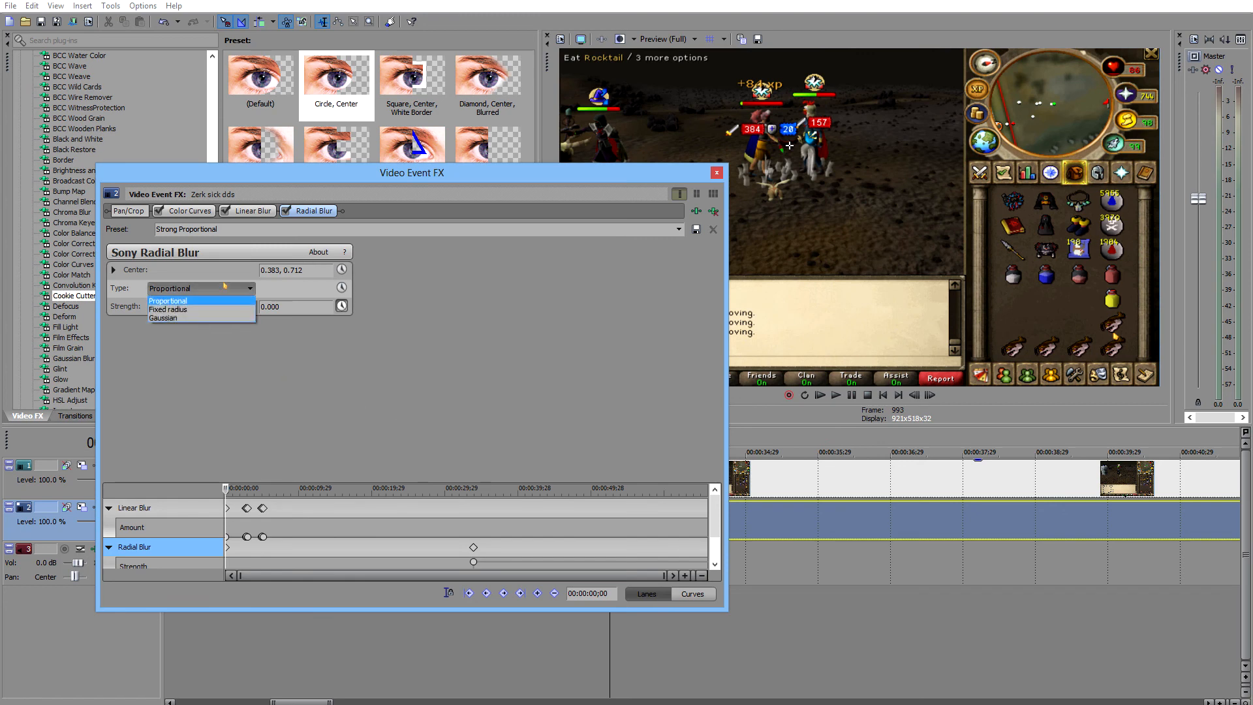
left_click(169, 309)
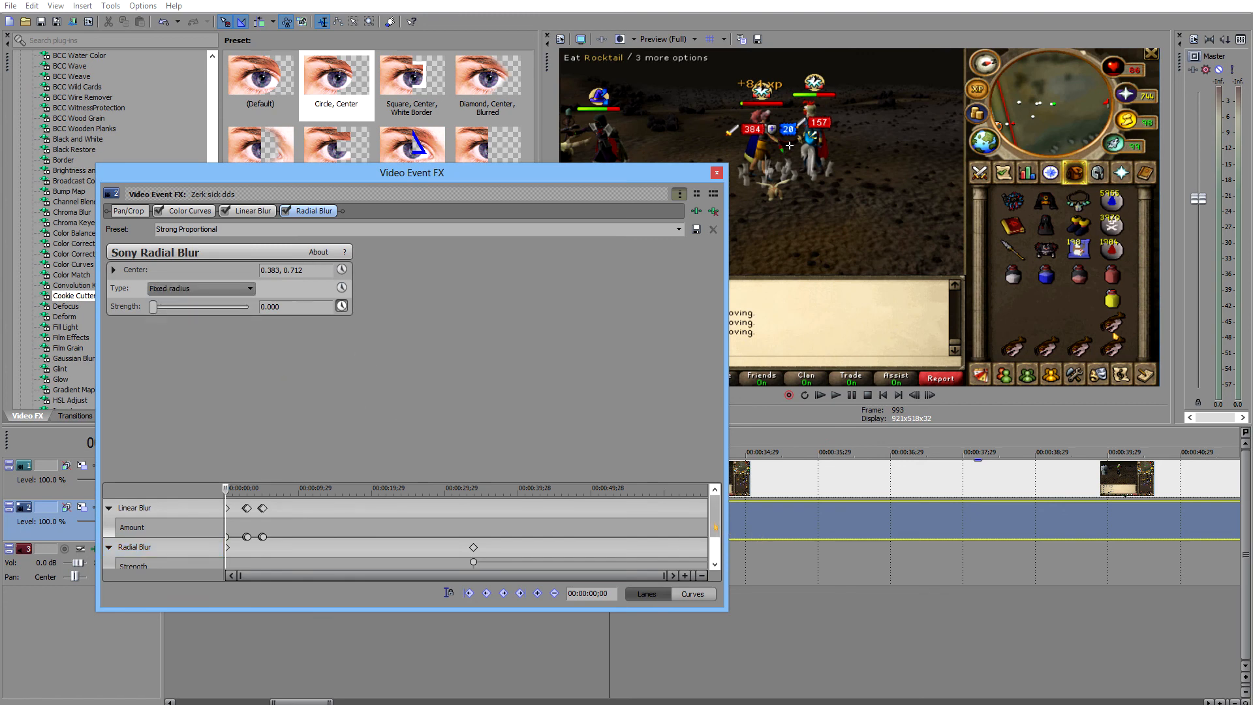
scroll(716, 528, "down", 1)
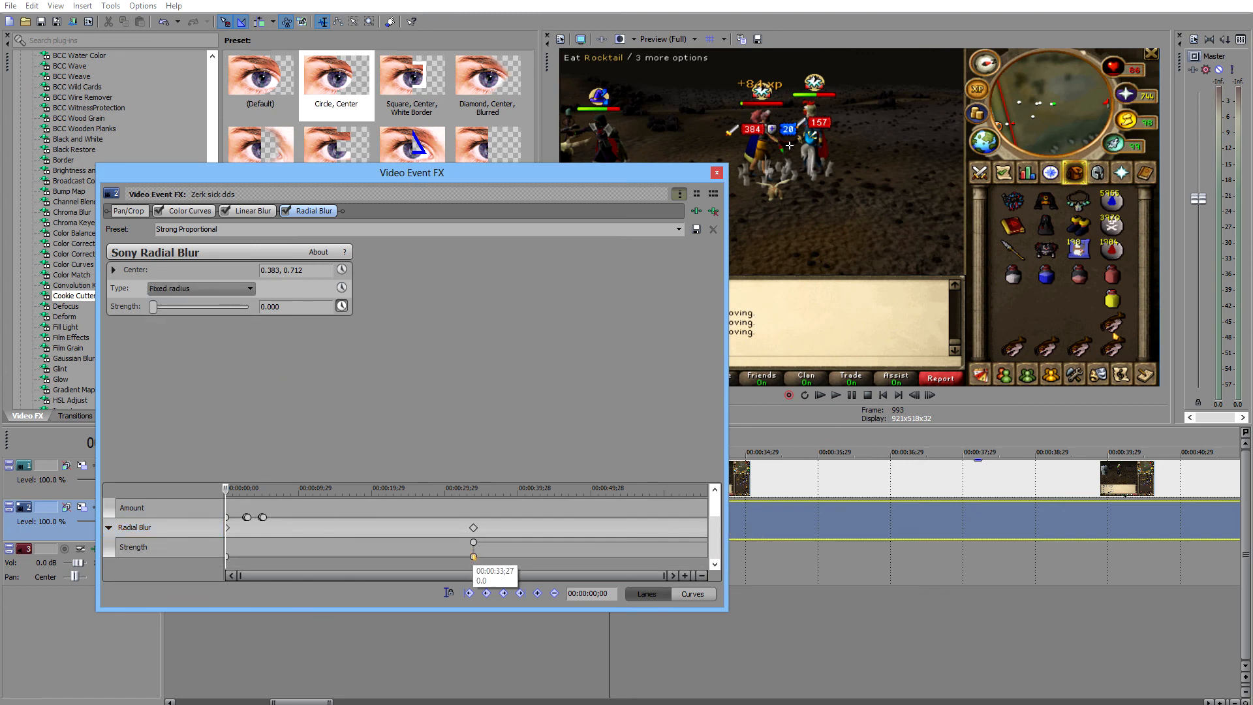
left_click_drag(673, 577, 508, 558)
scroll(507, 558, "down", 1)
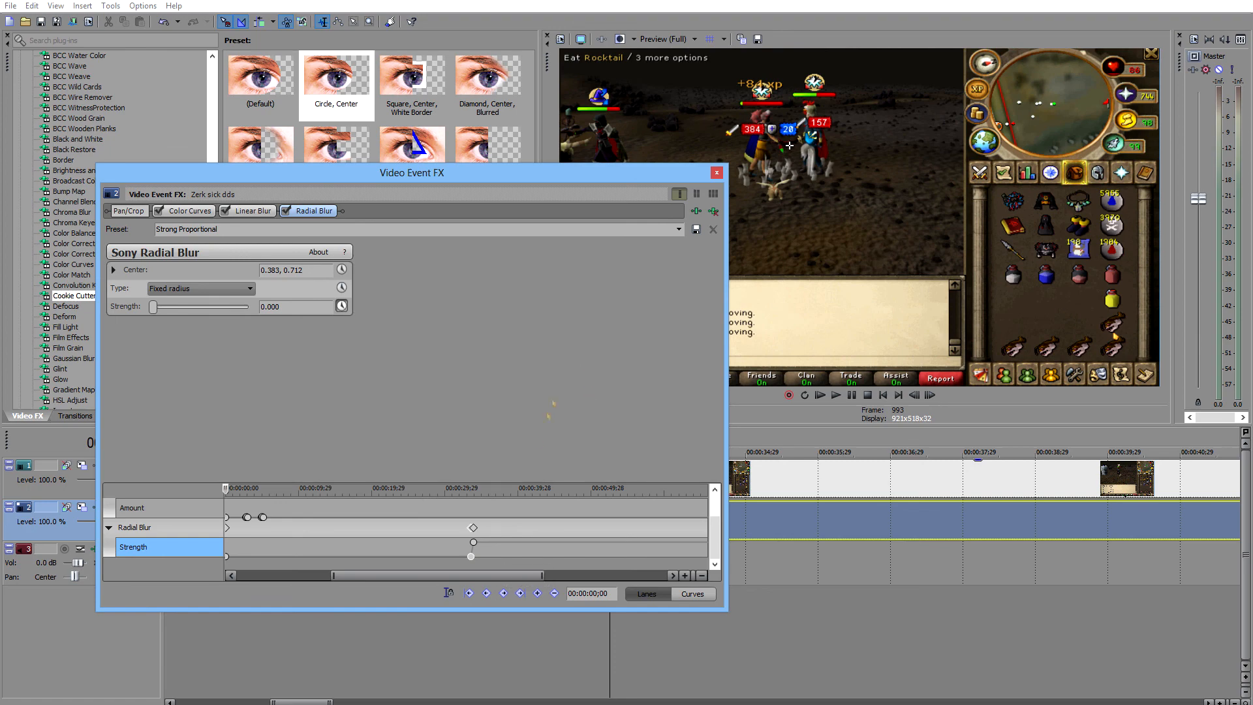
left_click(717, 173)
Shift the upper Cookie Cutter clip earlier to start at about 00:00:34;01, checking its timing against the blur by playback
key("space")
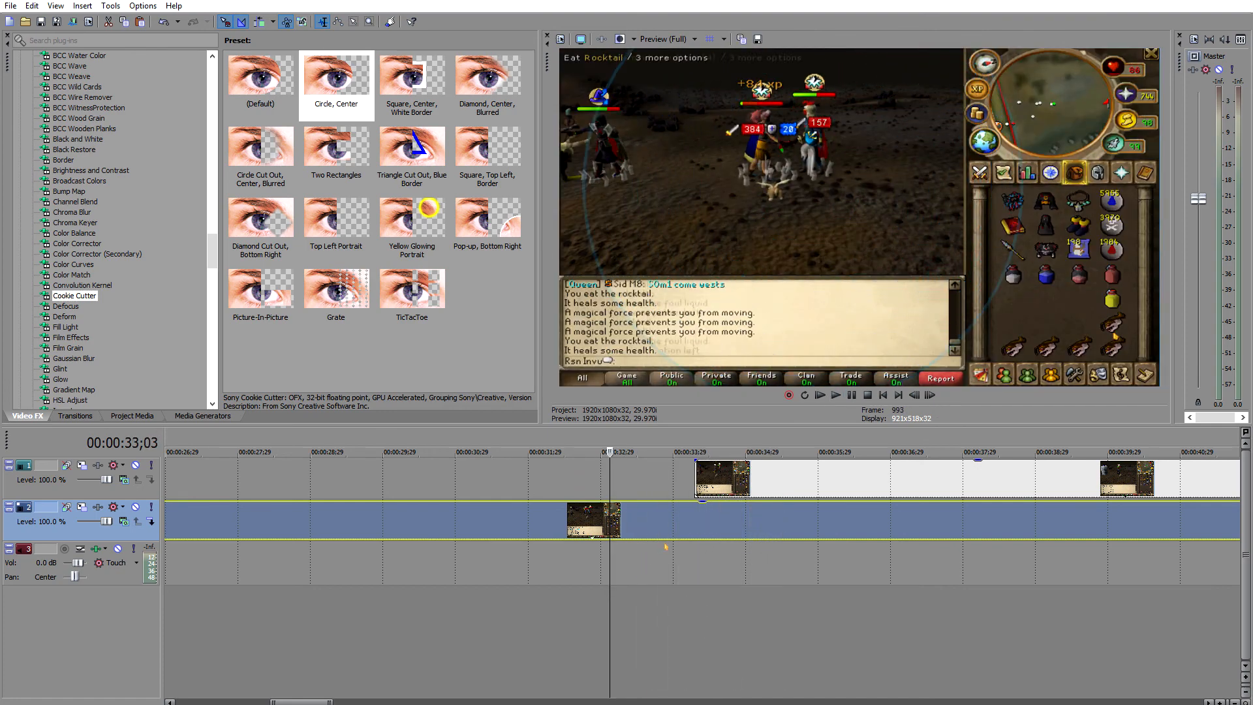
left_click_drag(761, 482, 751, 483)
key("space")
key("space")
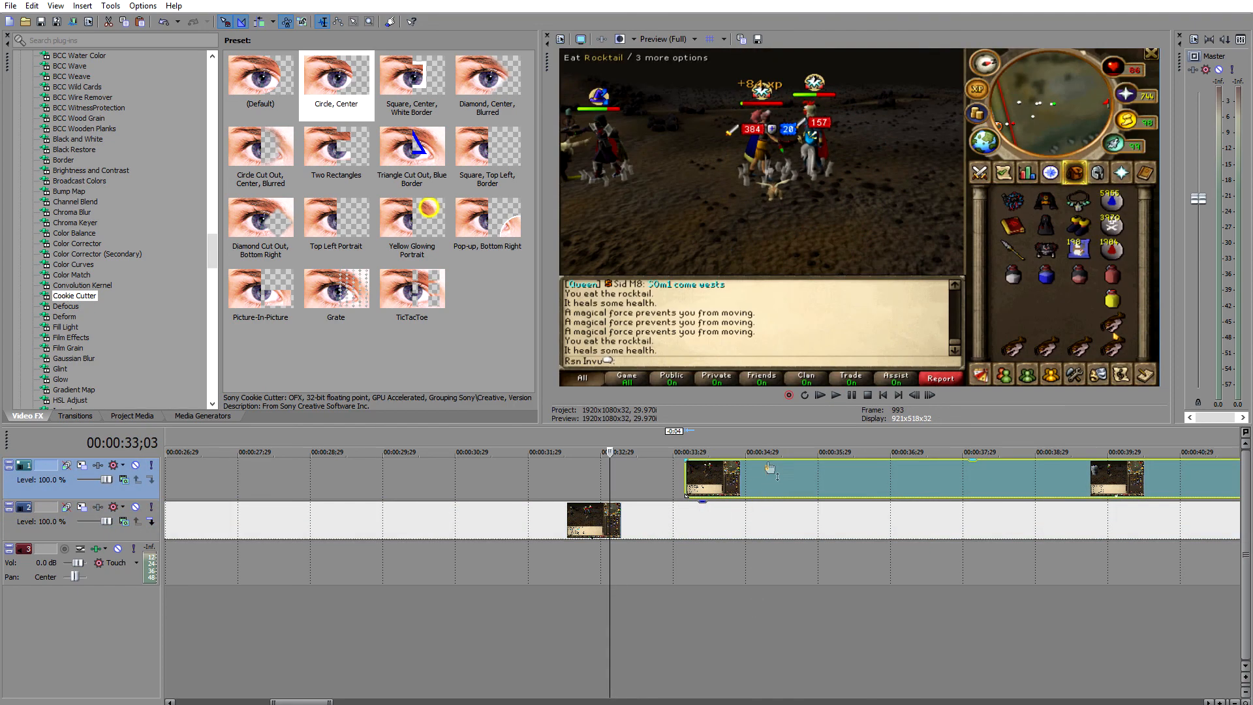
left_click_drag(757, 472, 751, 473)
key("space")
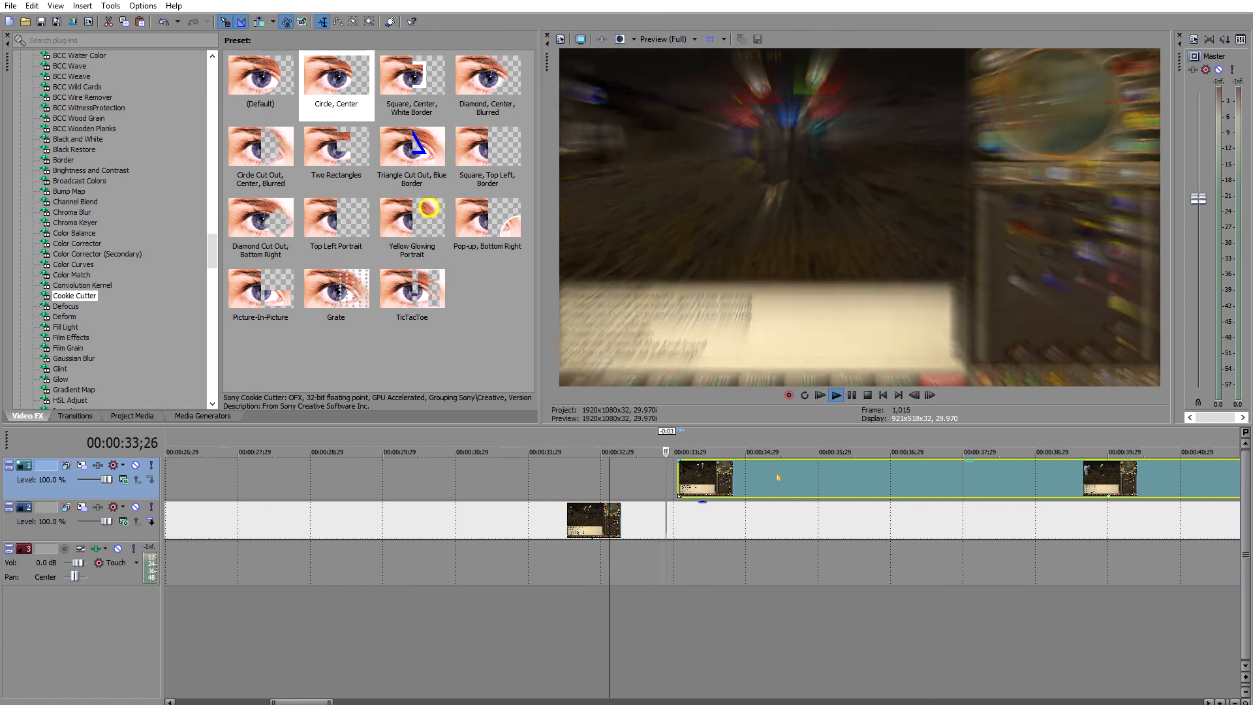
key("space")
Shift the upper Cookie Cutter clip further back in stages, to start at about 00:00:33;17, playing back between moves
left_click_drag(787, 477, 779, 480)
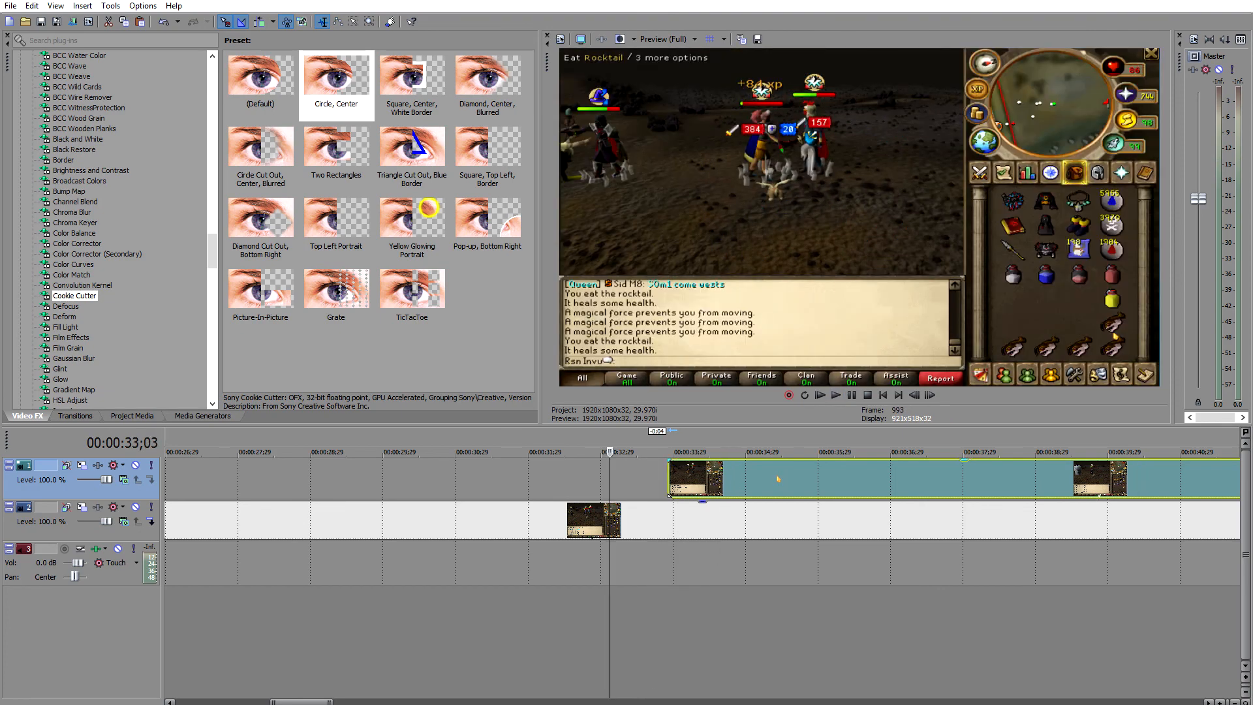
key("space")
key("space")
left_click_drag(788, 482, 779, 485)
key("space")
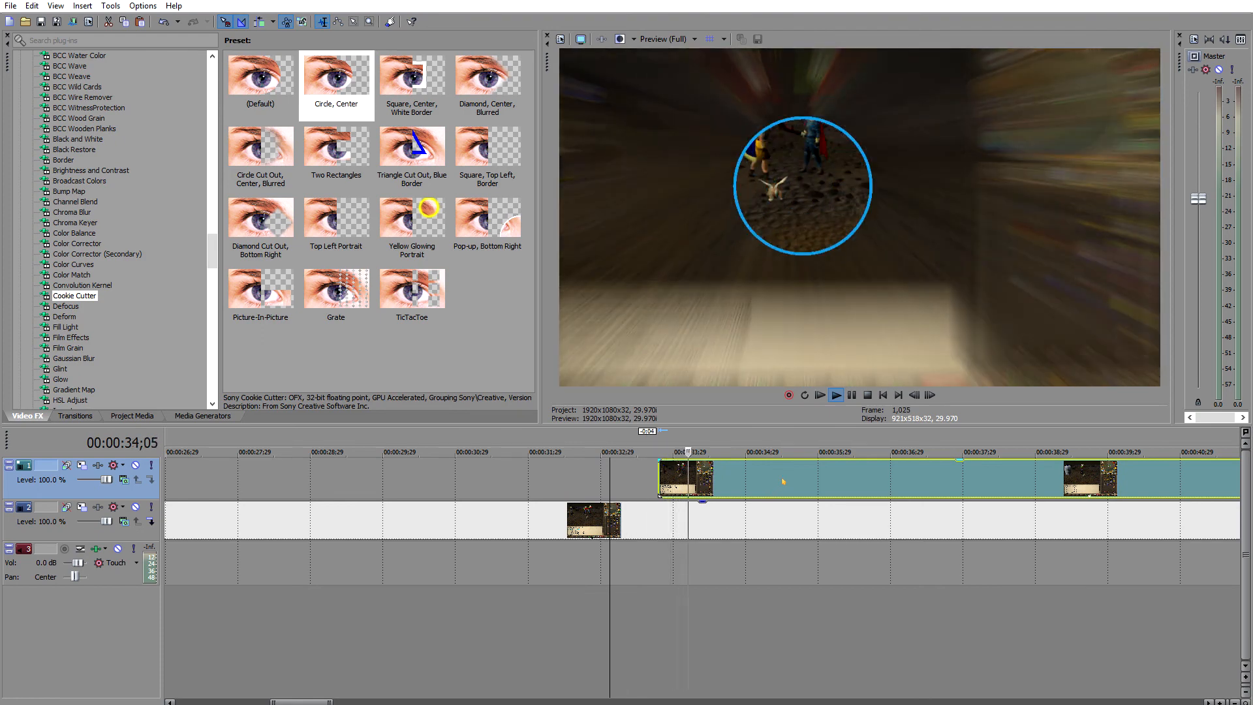
key("space")
left_click_drag(786, 482, 771, 478)
Play back the retimed circle reveal twice from 00:00:33;03
key("space")
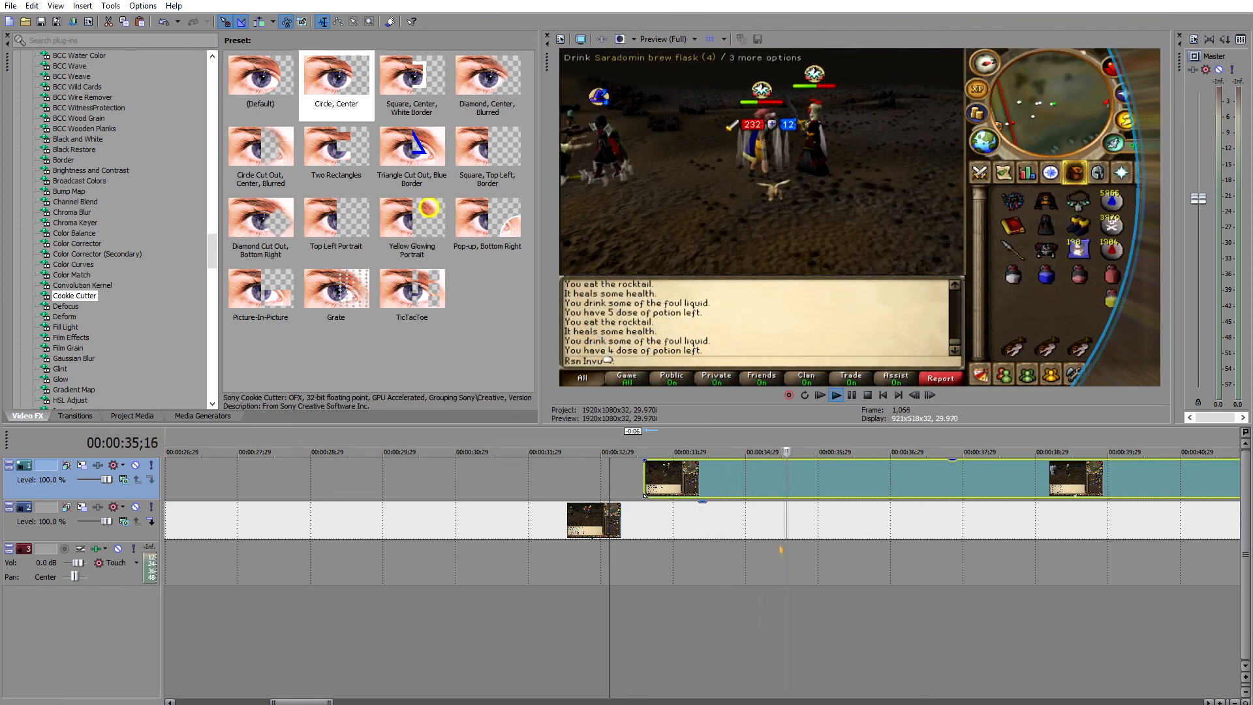
key("space")
key("space")
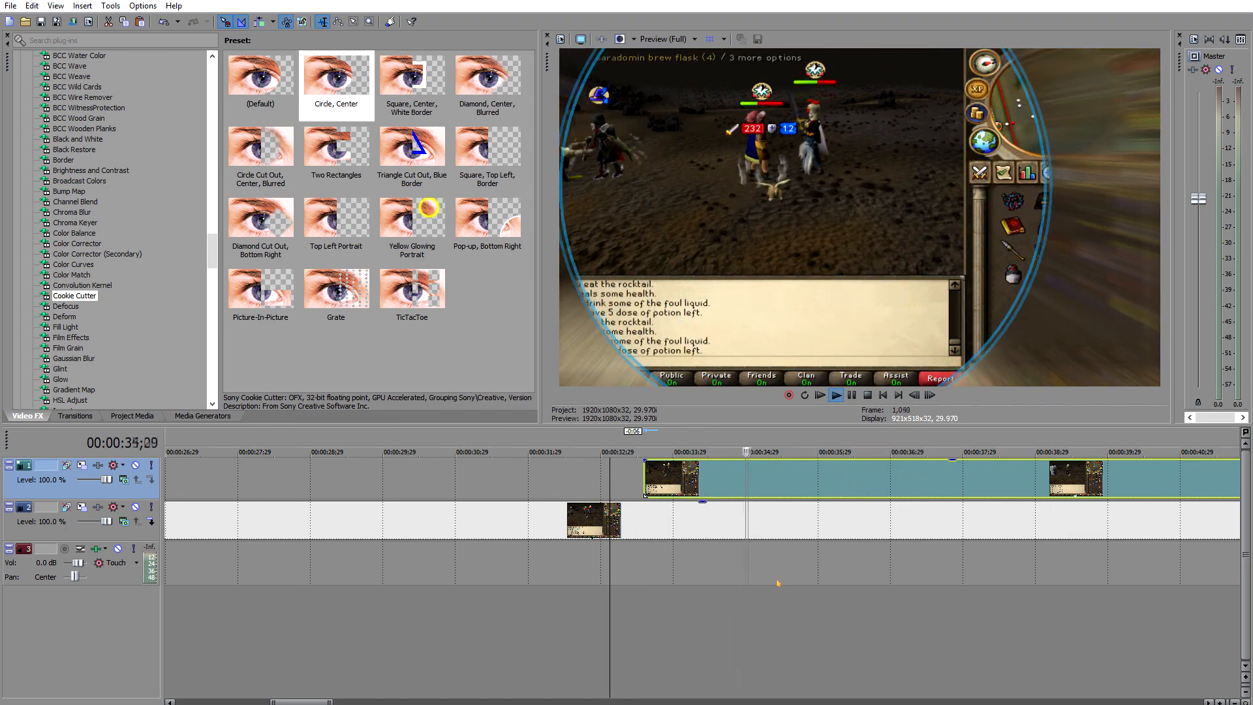
key("space")
Move the playhead to 00:01:02;04, near the end of the clips, to view that part of the edit
scroll(667, 572, "down", 3)
scroll(667, 572, "down", 5)
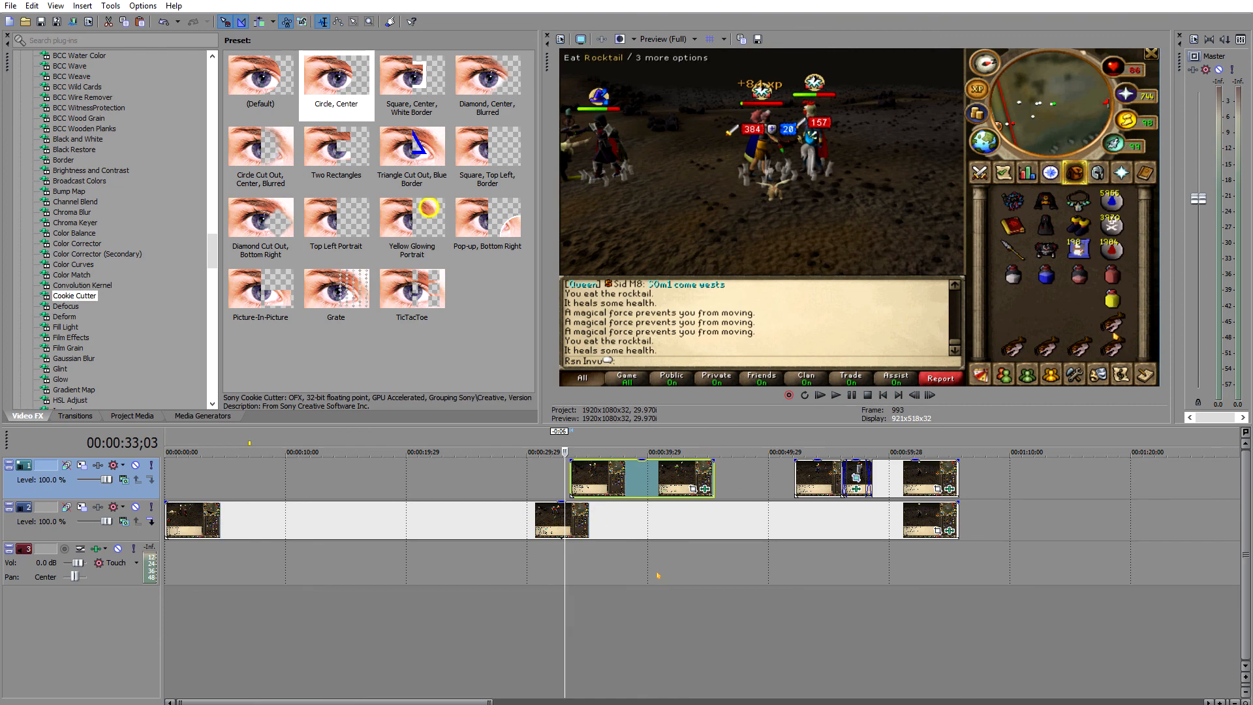
scroll(658, 574, "up", 4)
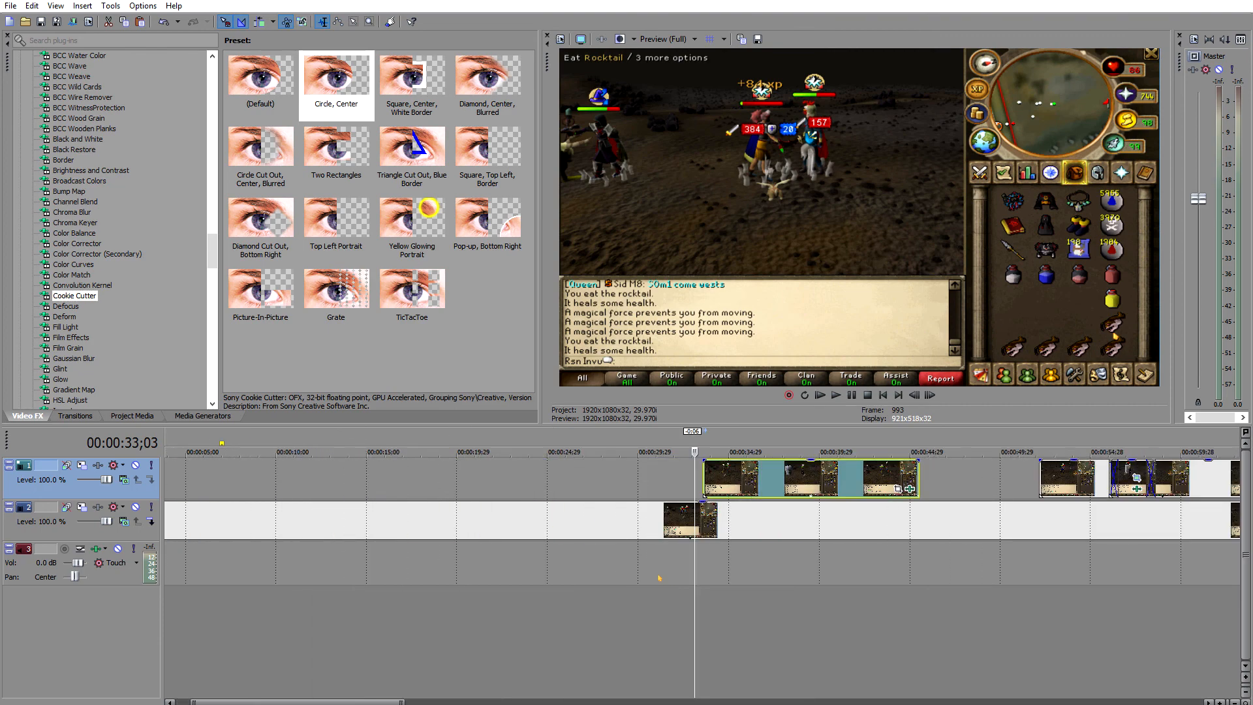
left_click(625, 574)
left_click(688, 573)
left_click(728, 578)
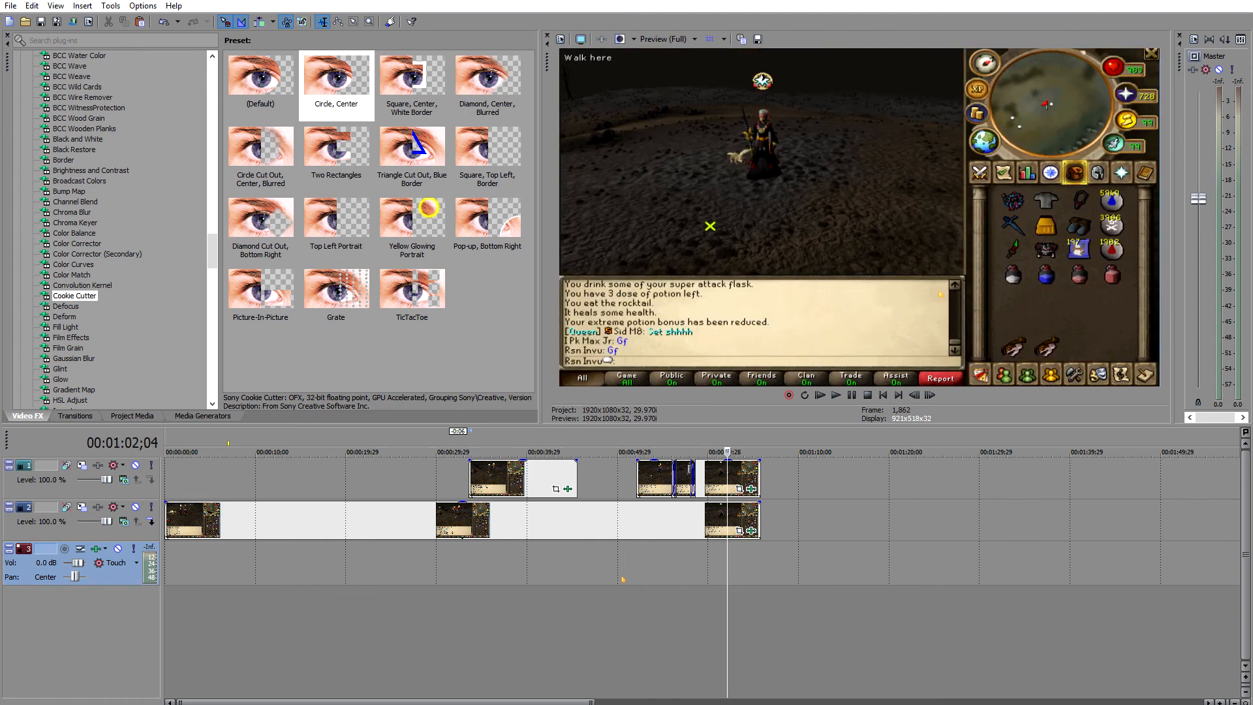